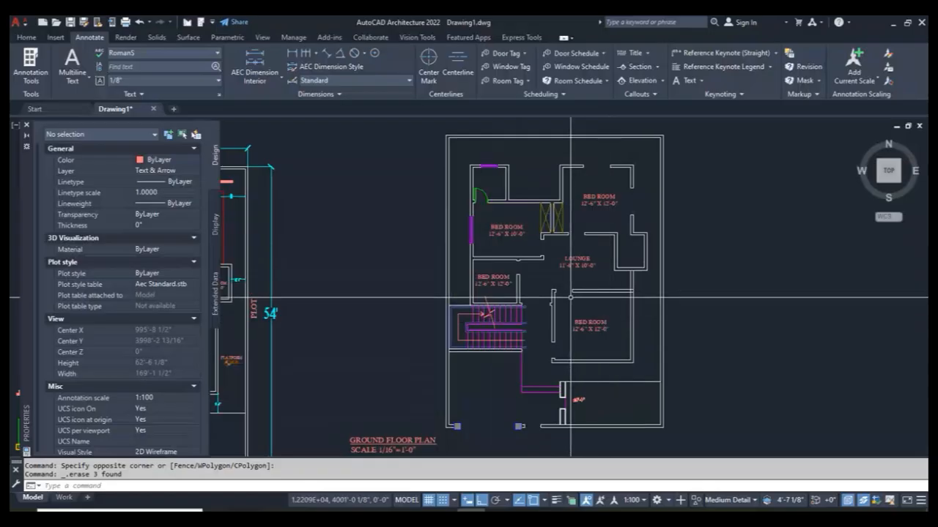
Examine the unfinished floor plan's bathroom door and window, staircase, room openings, and front wall with the porch columns.
scroll(480, 161, "up", 2)
scroll(480, 161, "up", 4)
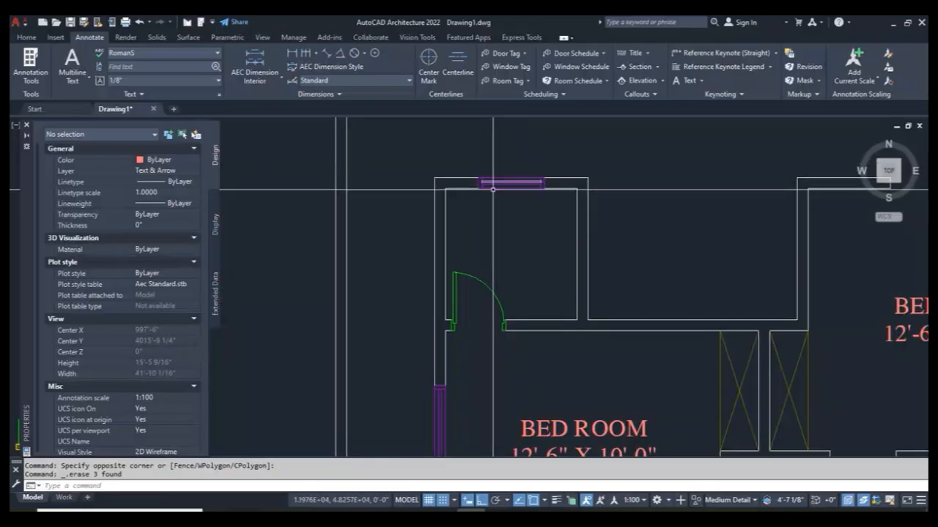
scroll(477, 280, "down", 6)
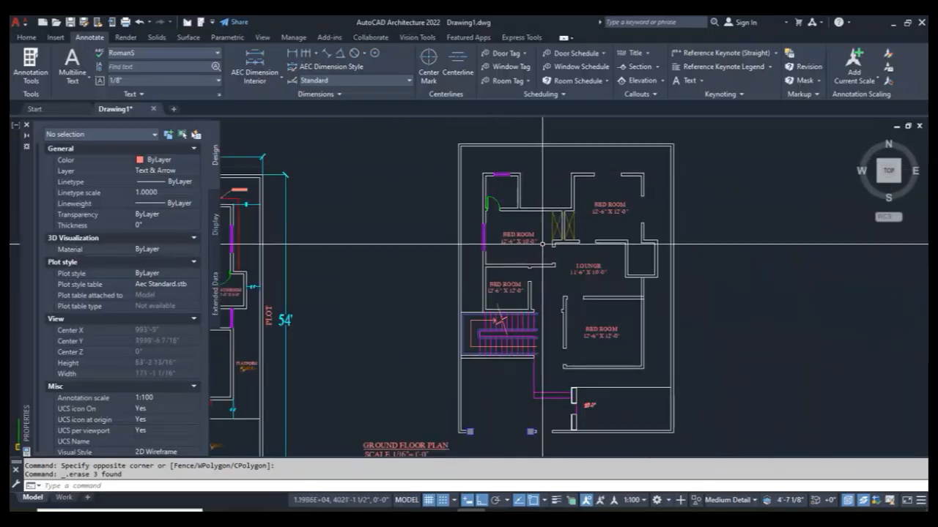
scroll(538, 345, "up", 5)
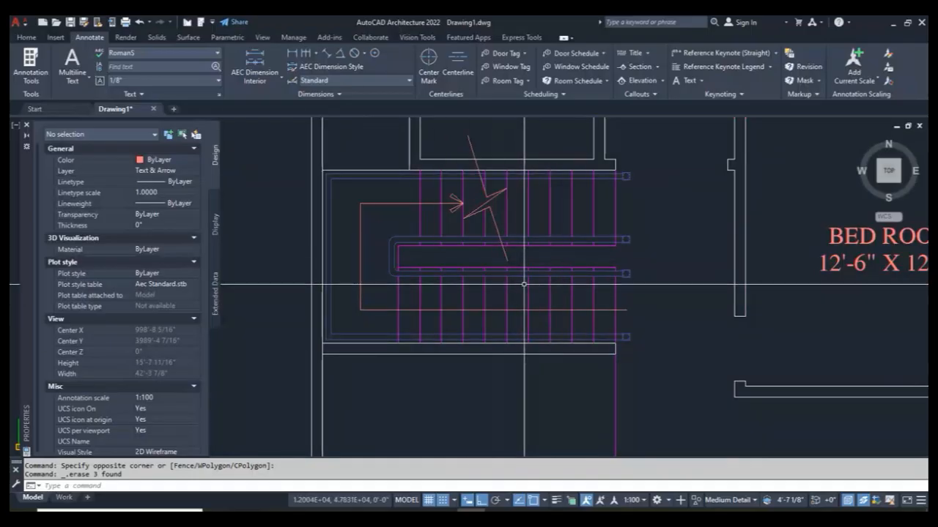
scroll(514, 305, "down", 2)
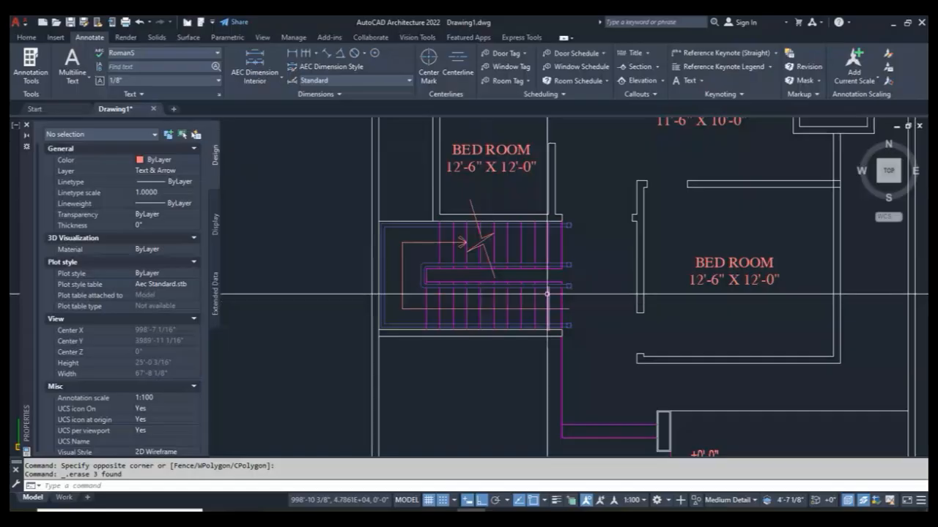
scroll(513, 308, "down", 5)
scroll(527, 231, "up", 2)
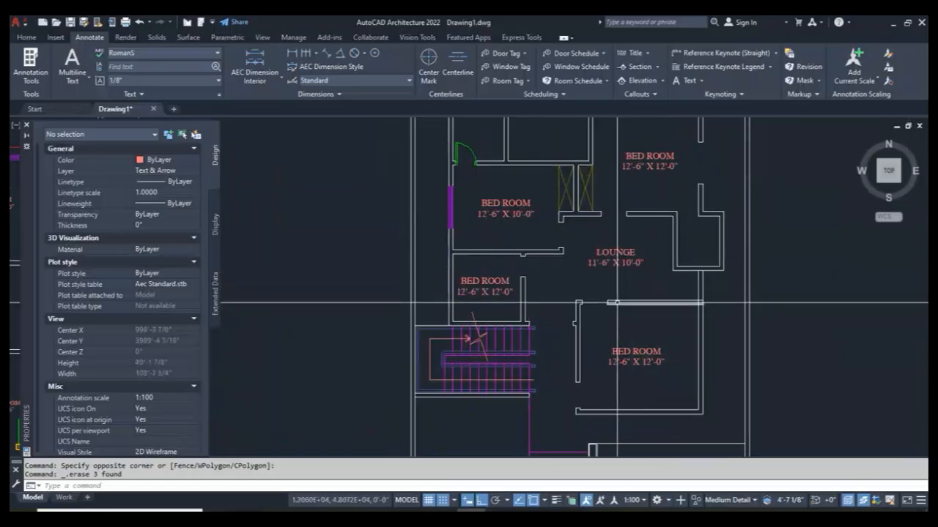
scroll(617, 303, "down", 5)
scroll(513, 253, "up", 5)
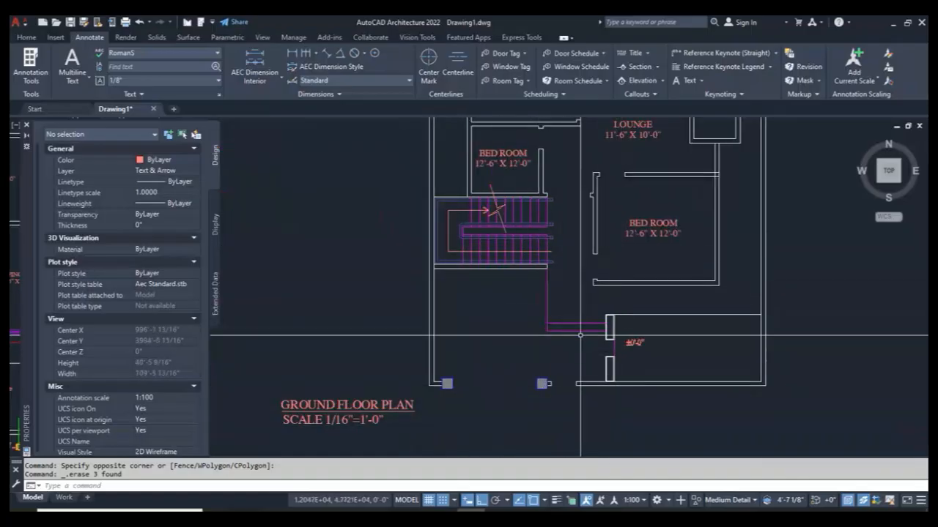
scroll(581, 336, "down", 2)
scroll(585, 352, "up", 6)
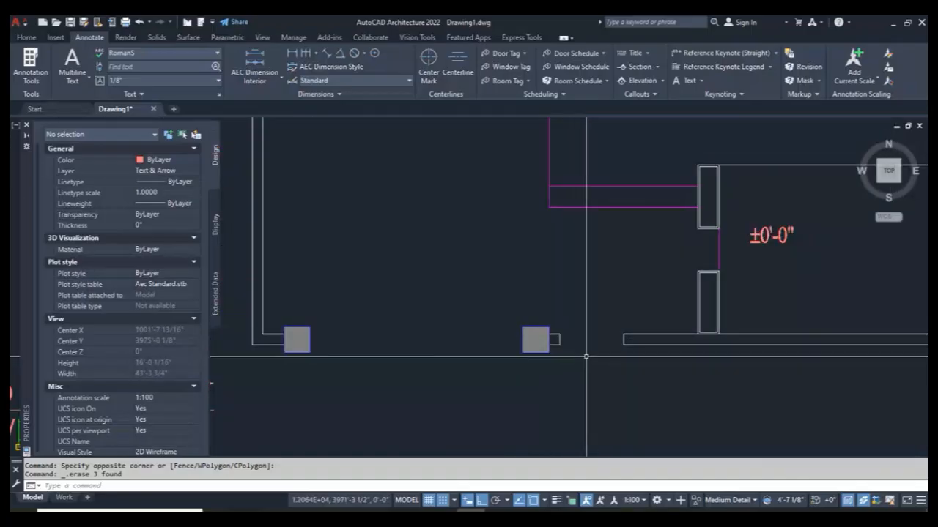
scroll(586, 357, "down", 2)
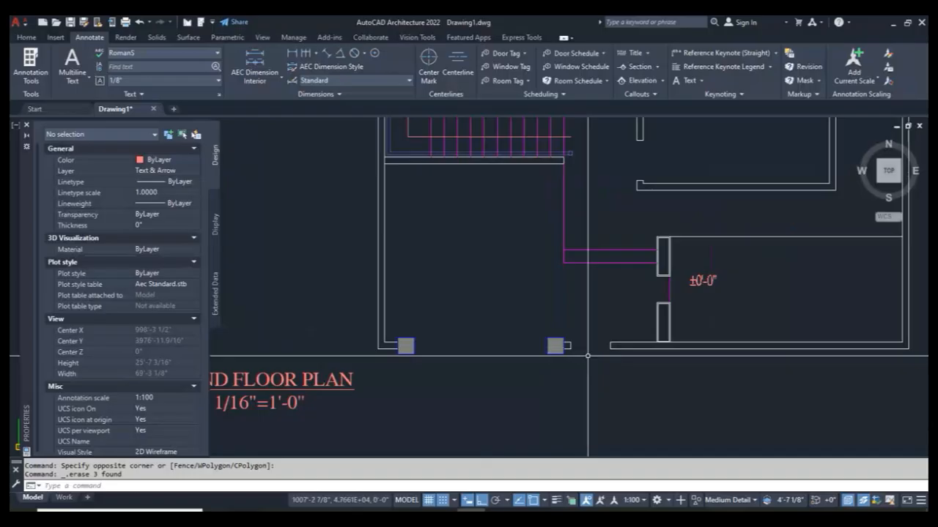
Examine the completed ground floor plan's road and car porch level marks, ramp, entrance steps and front door.
scroll(588, 356, "down", 5)
scroll(365, 389, "up", 7)
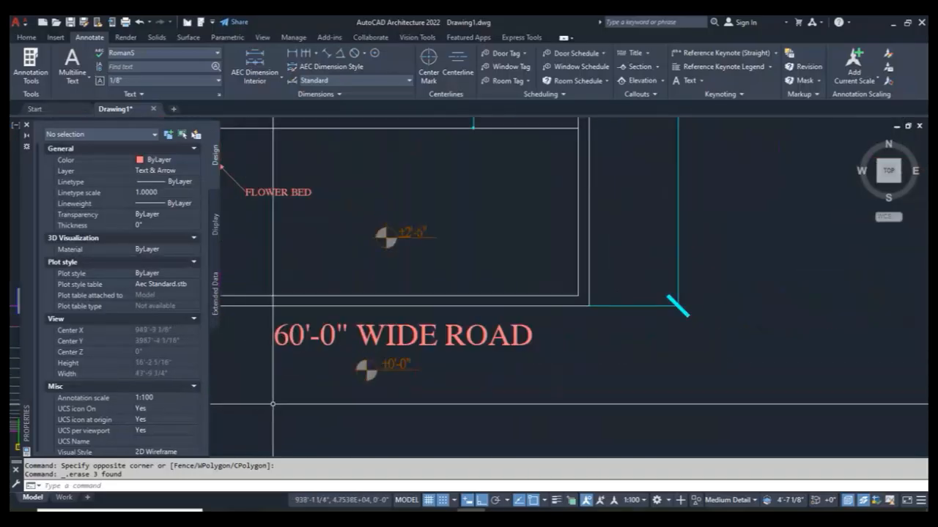
scroll(364, 389, "up", 4)
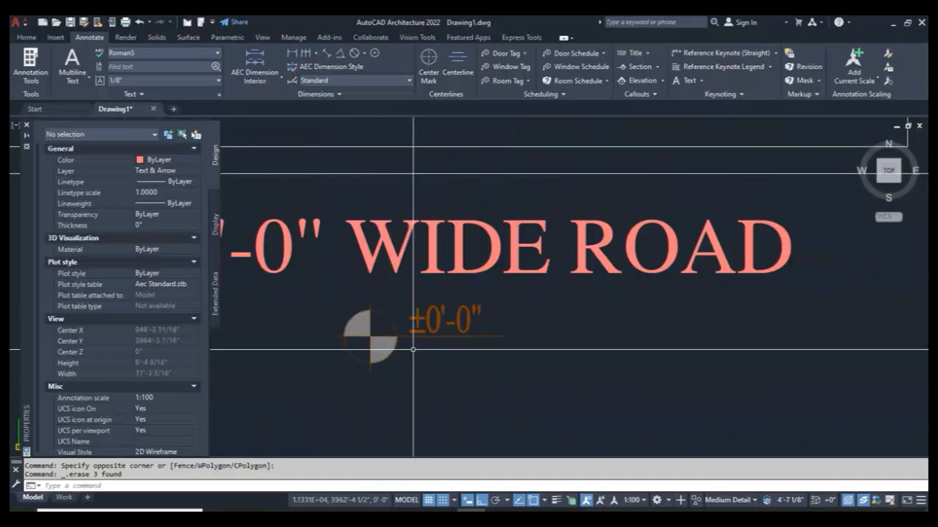
scroll(413, 349, "down", 2)
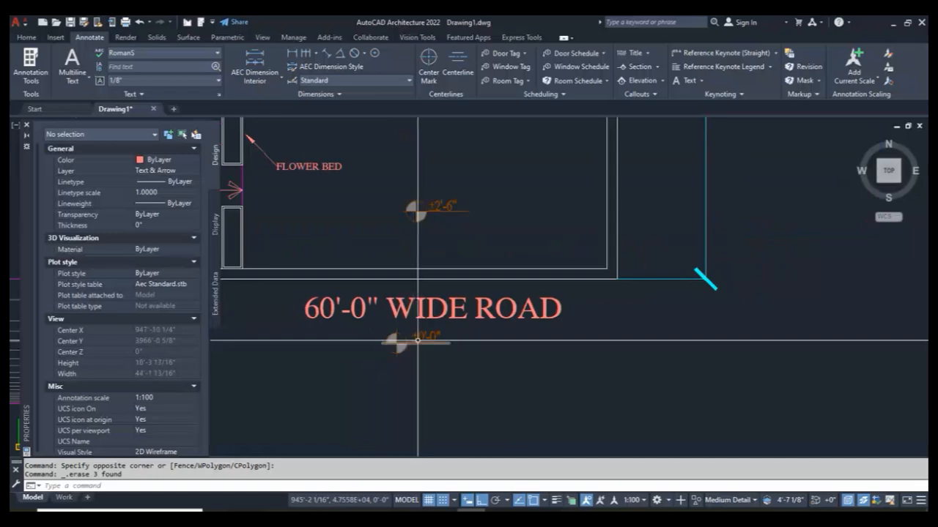
scroll(593, 362, "down", 1)
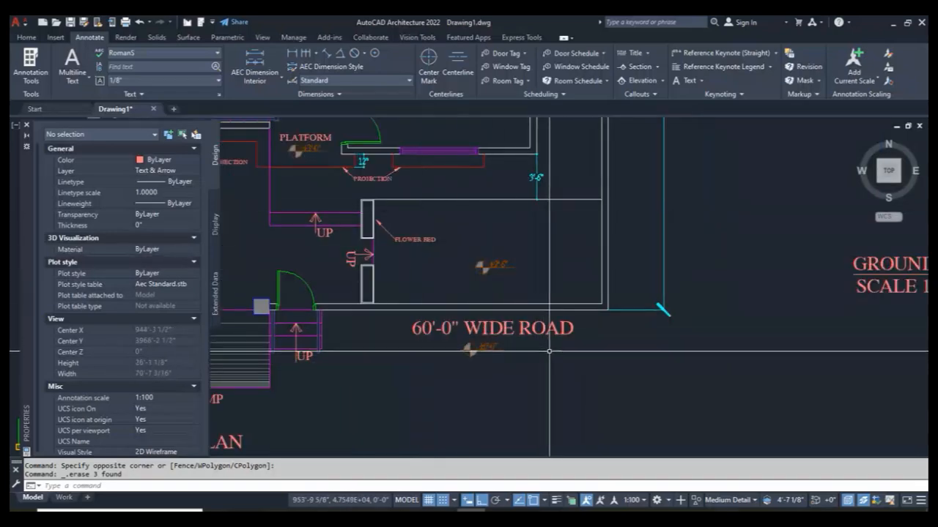
scroll(550, 356, "down", 1)
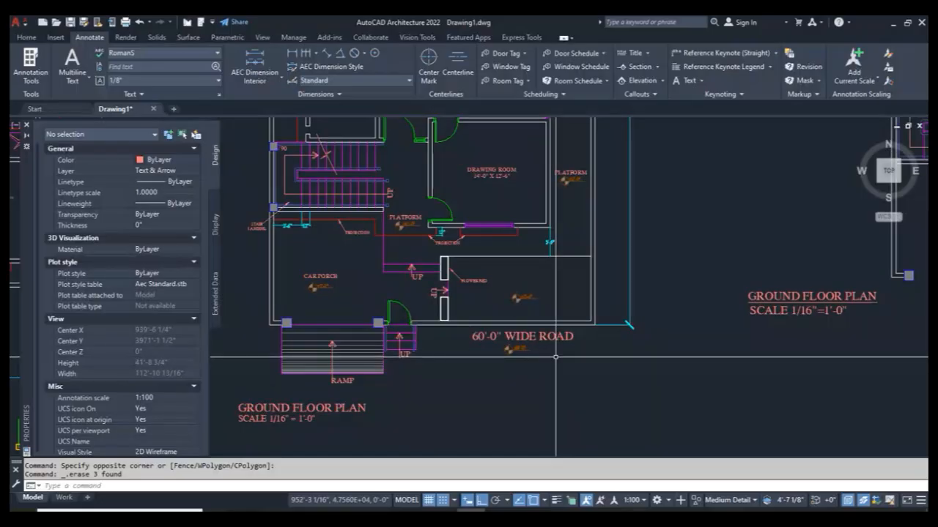
scroll(470, 369, "up", 2)
scroll(738, 378, "down", 1)
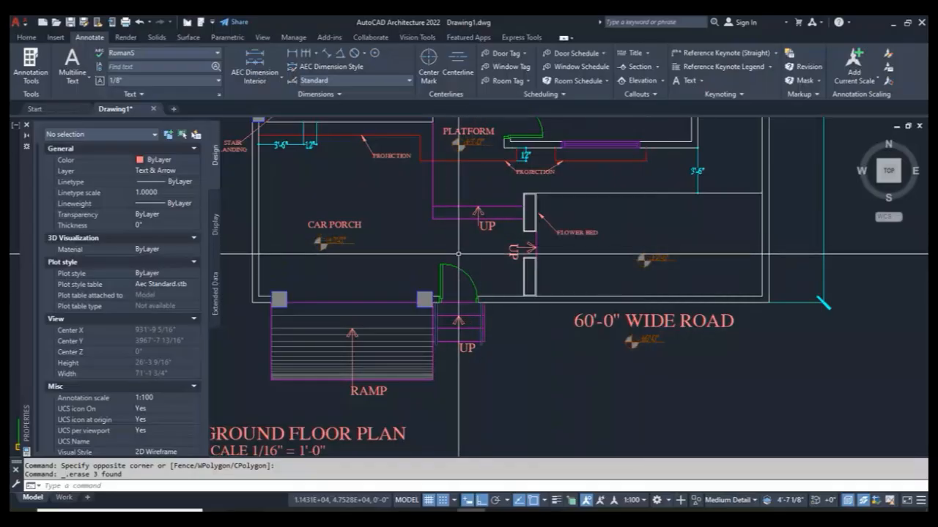
scroll(339, 247, "up", 4)
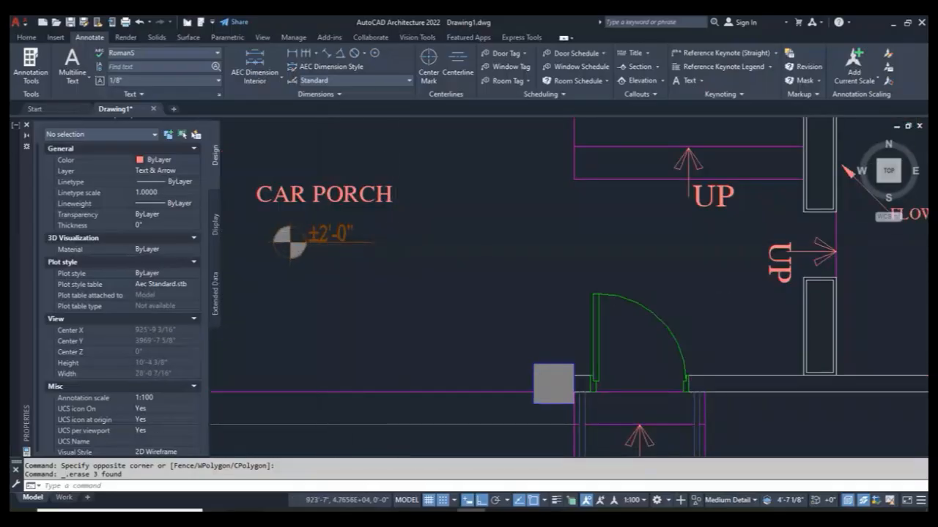
scroll(373, 220, "down", 5)
scroll(465, 283, "up", 4)
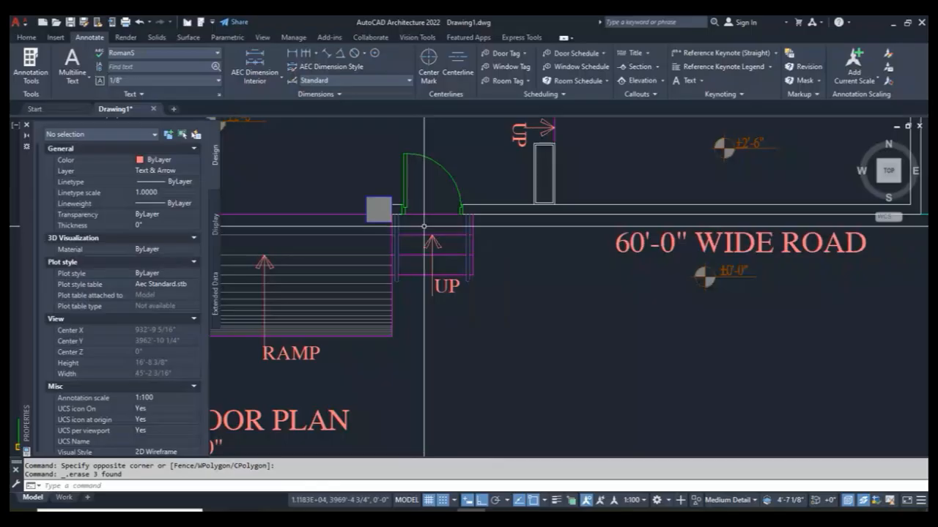
scroll(429, 213, "down", 4)
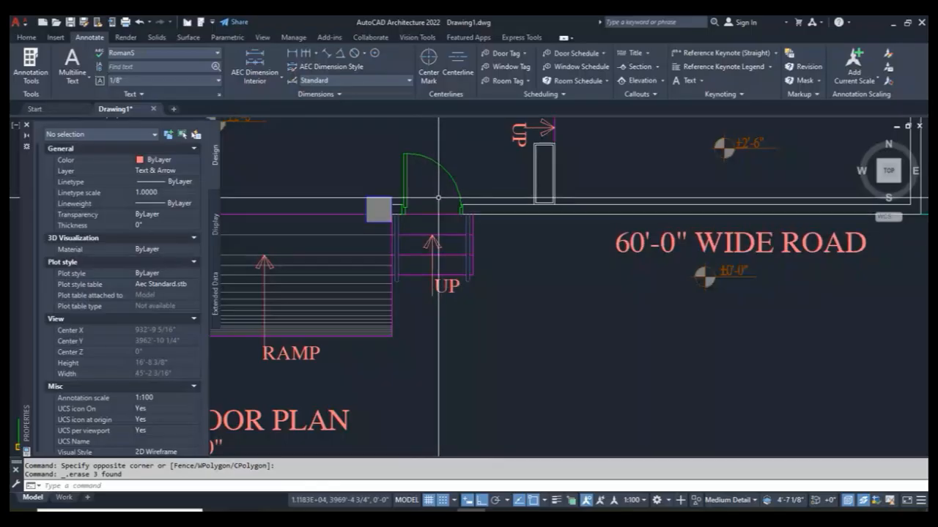
scroll(360, 211, "up", 4)
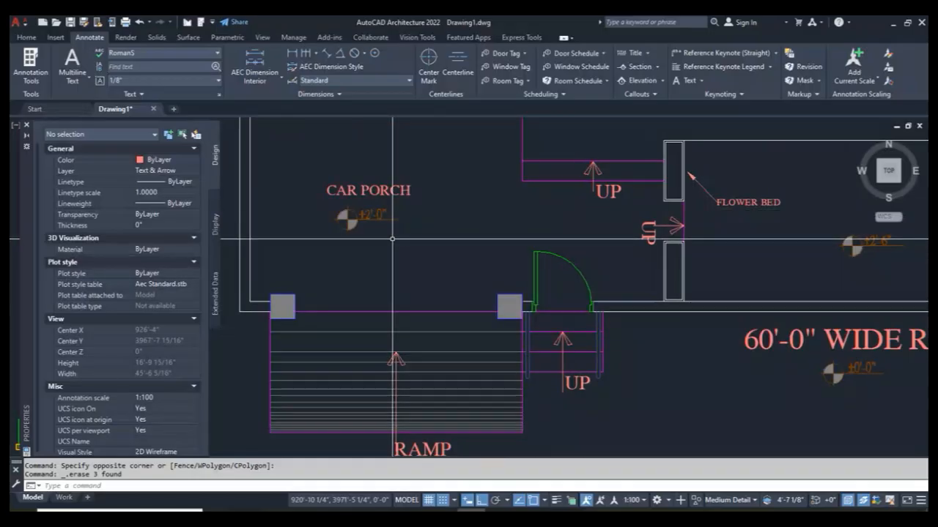
scroll(392, 239, "down", 2)
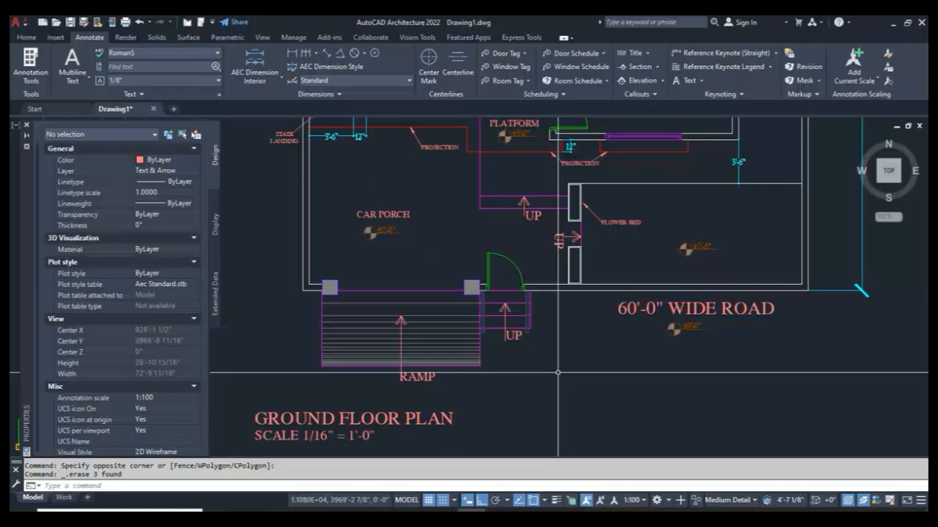
Compare the car porch opening between the columns in the unfinished plan with the ramp entrance in the completed plan.
scroll(558, 373, "down", 6)
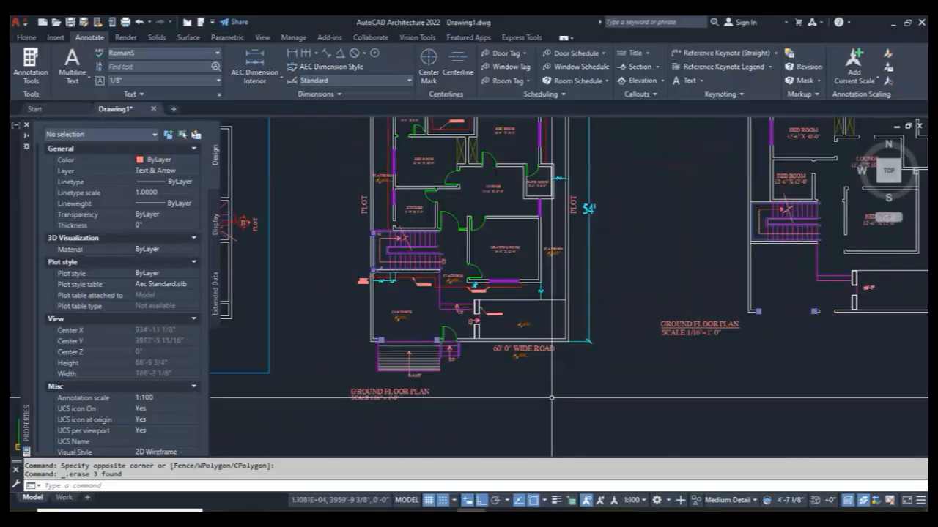
scroll(560, 353, "up", 8)
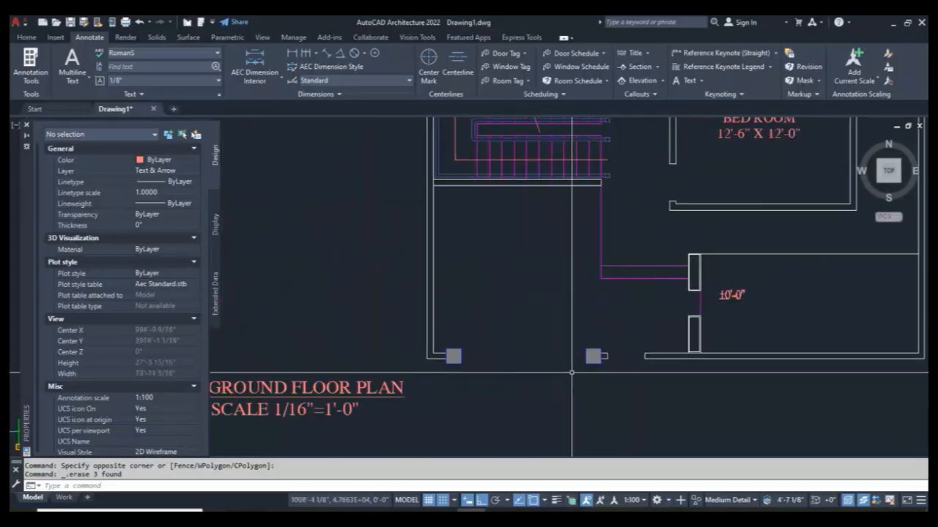
scroll(480, 351, "down", 7)
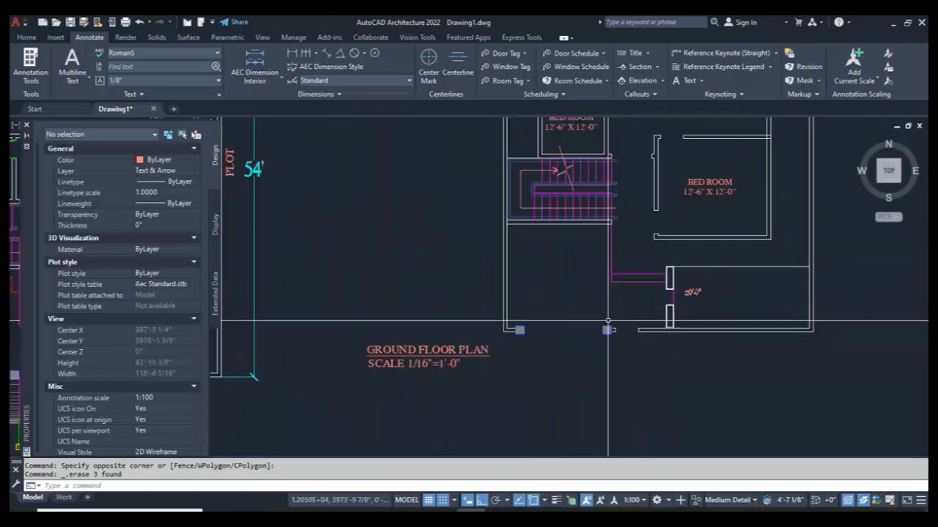
scroll(480, 351, "down", 2)
scroll(428, 316, "up", 9)
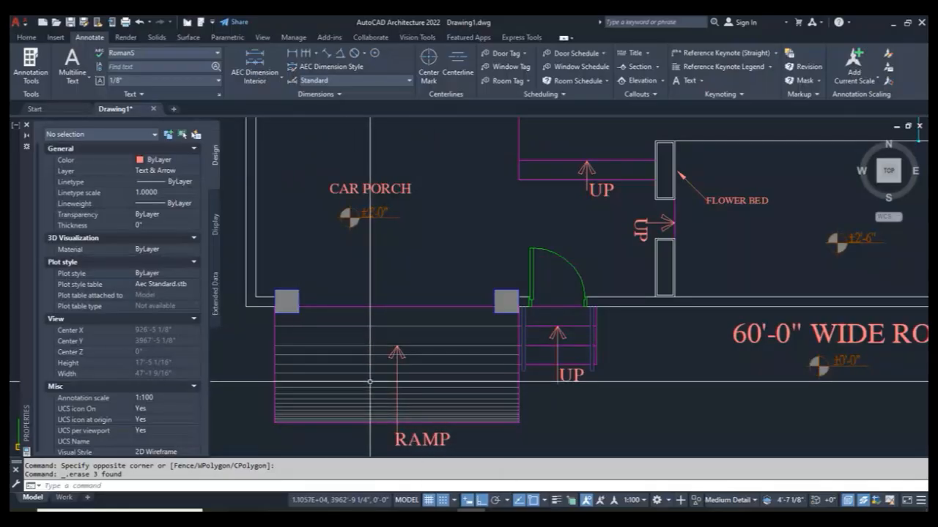
scroll(369, 386, "down", 6)
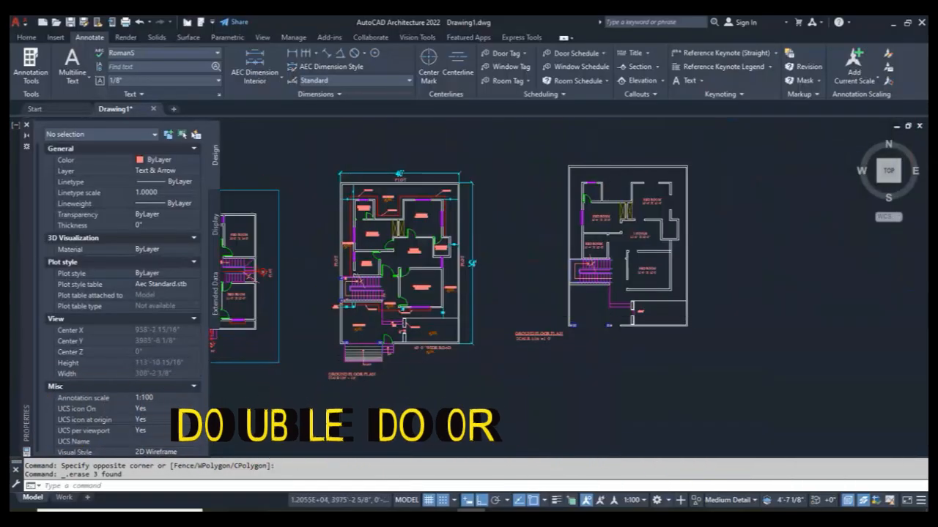
scroll(583, 363, "up", 8)
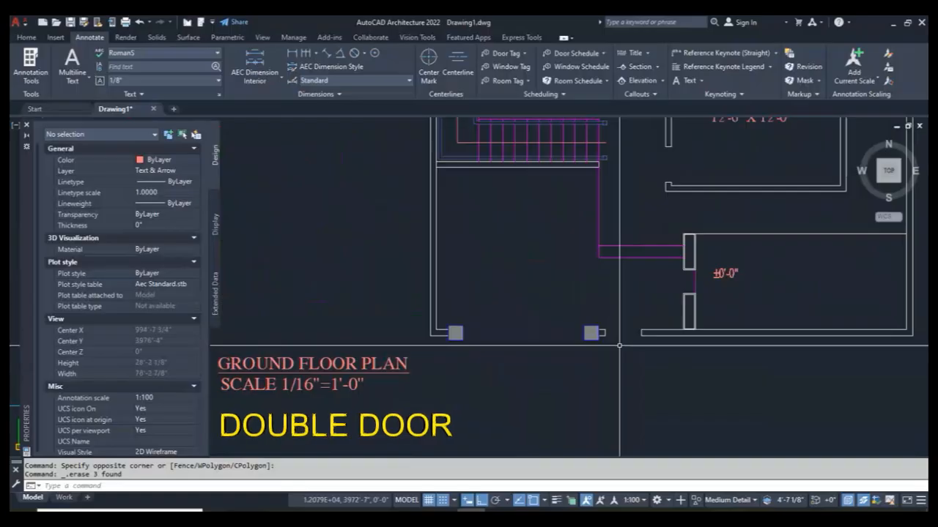
Make Doors the current layer for drawing at the car porch opening.
scroll(614, 319, "up", 2)
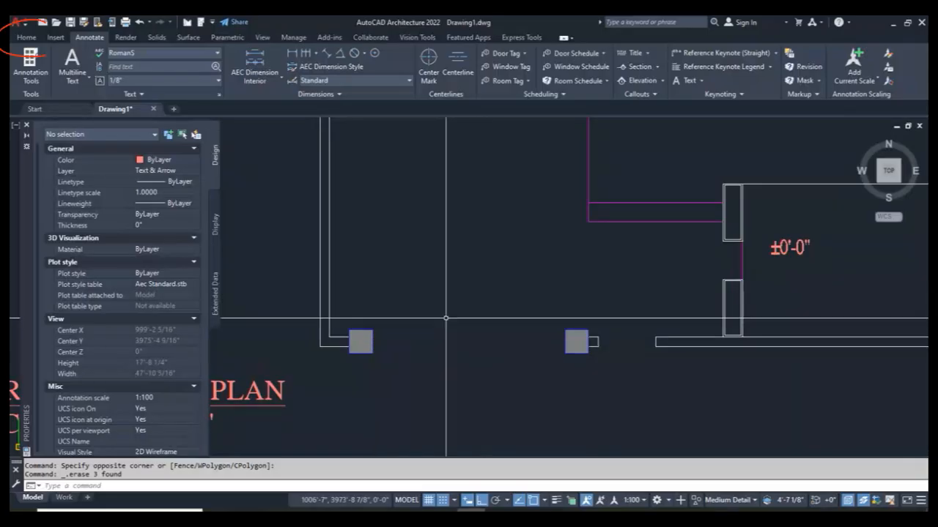
scroll(400, 356, "up", 2)
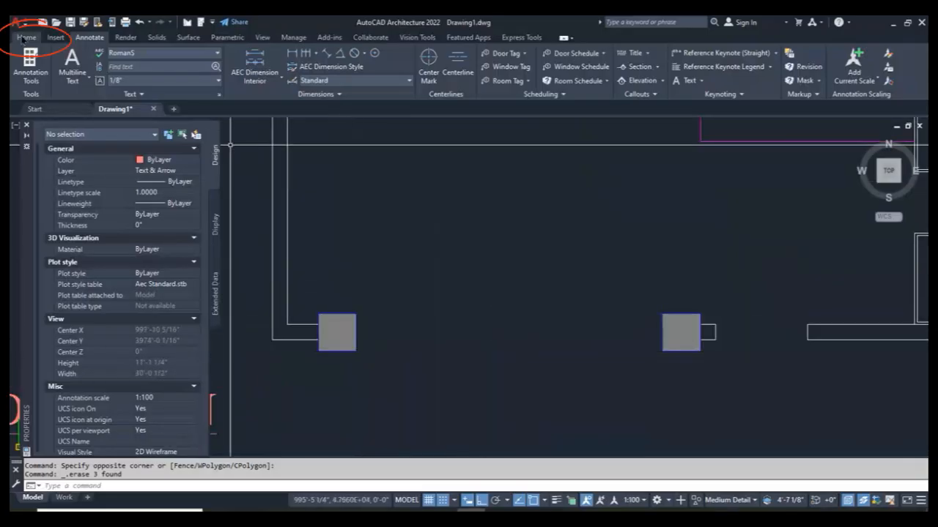
left_click(25, 37)
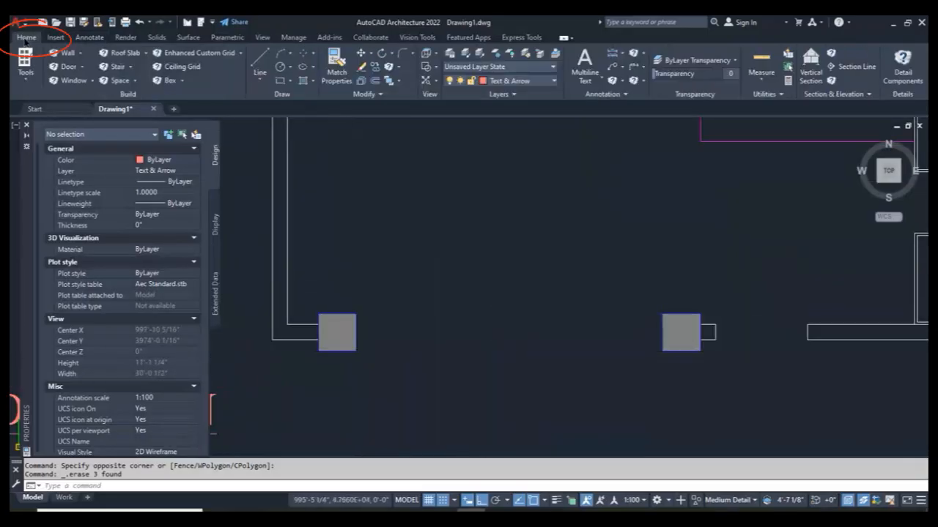
left_click(538, 79)
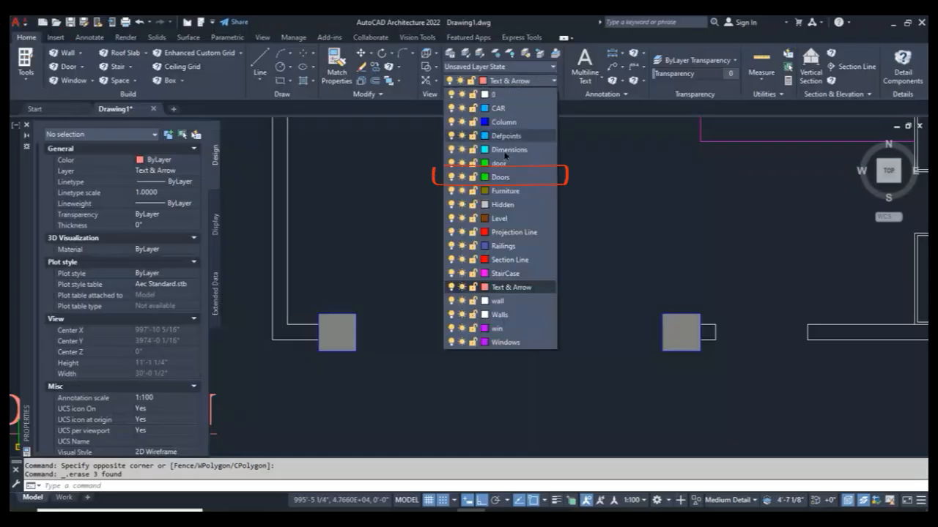
left_click(504, 180)
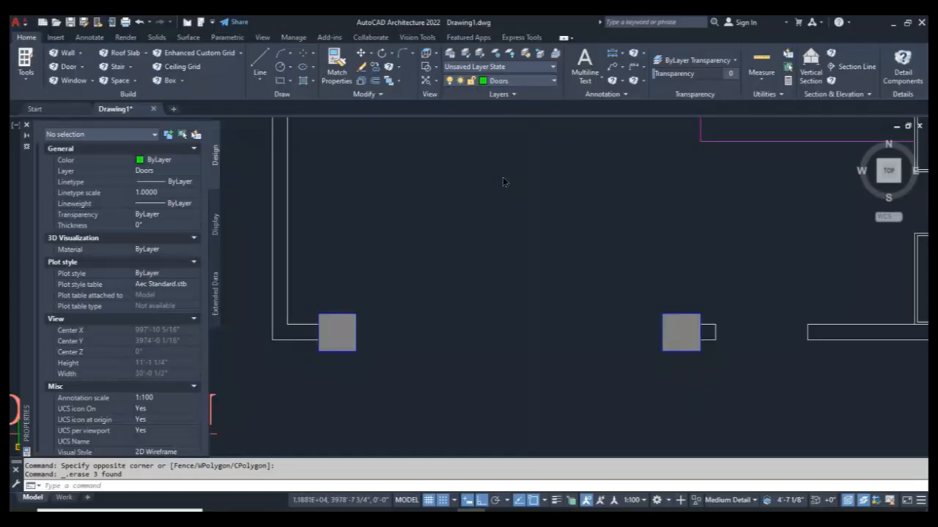
Draw the first three sides of a door frame profile with a polyline beside the left porch column: 6" down, 2" right and 4" up.
scroll(518, 334, "down", 2)
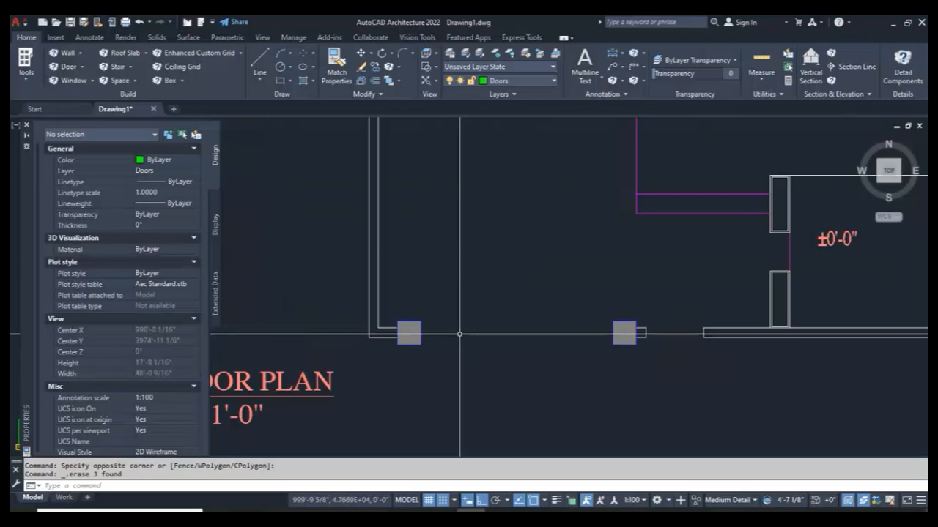
scroll(460, 334, "up", 2)
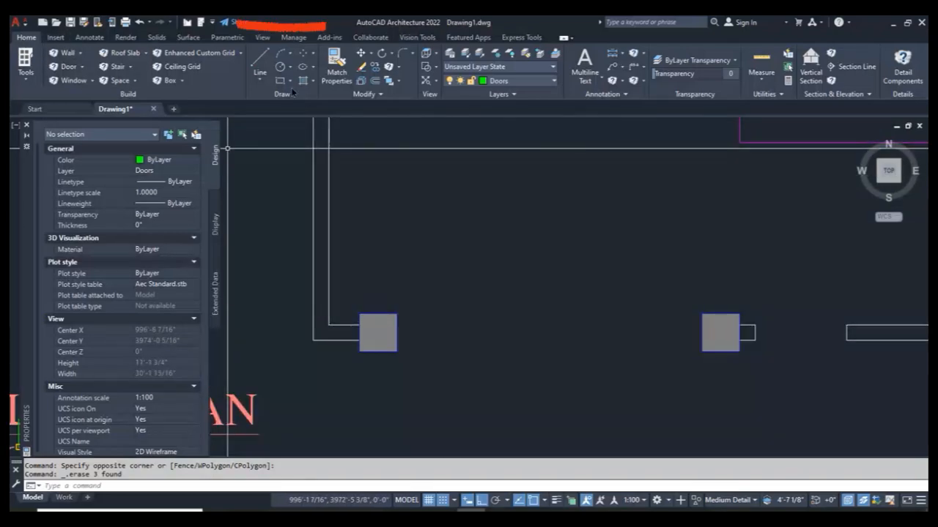
left_click(260, 82)
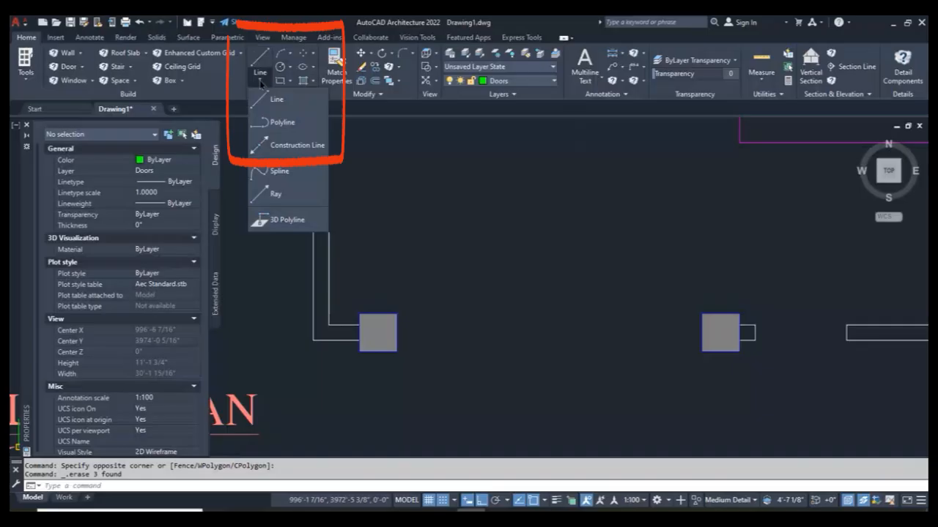
left_click(278, 125)
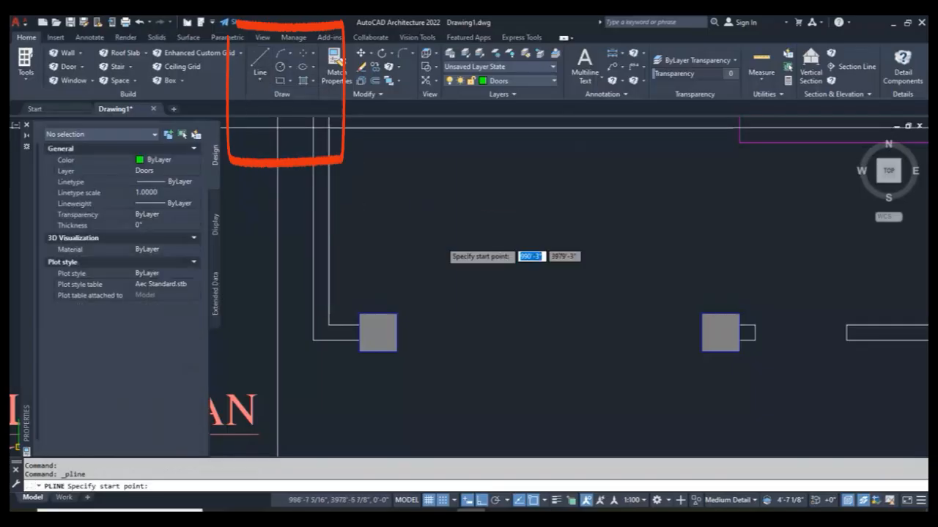
scroll(425, 347, "up", 2)
scroll(462, 293, "down", 5)
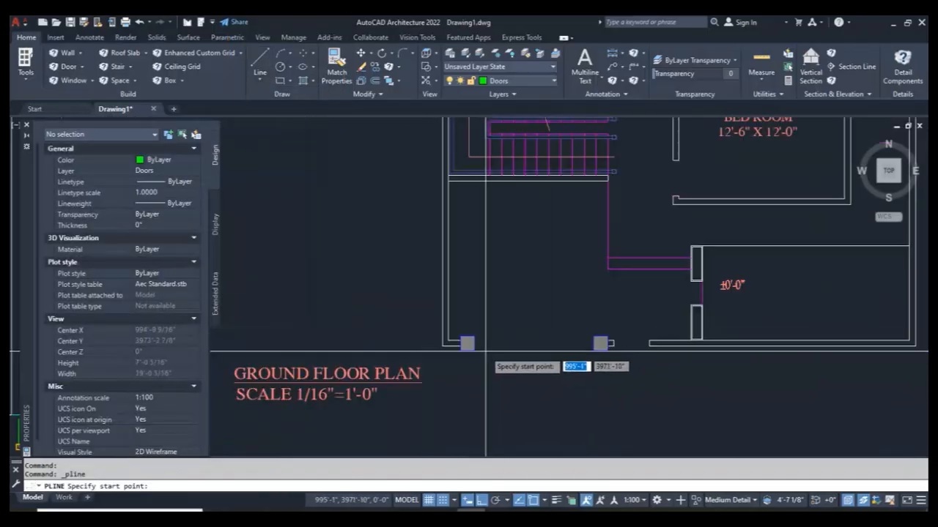
scroll(493, 235, "up", 8)
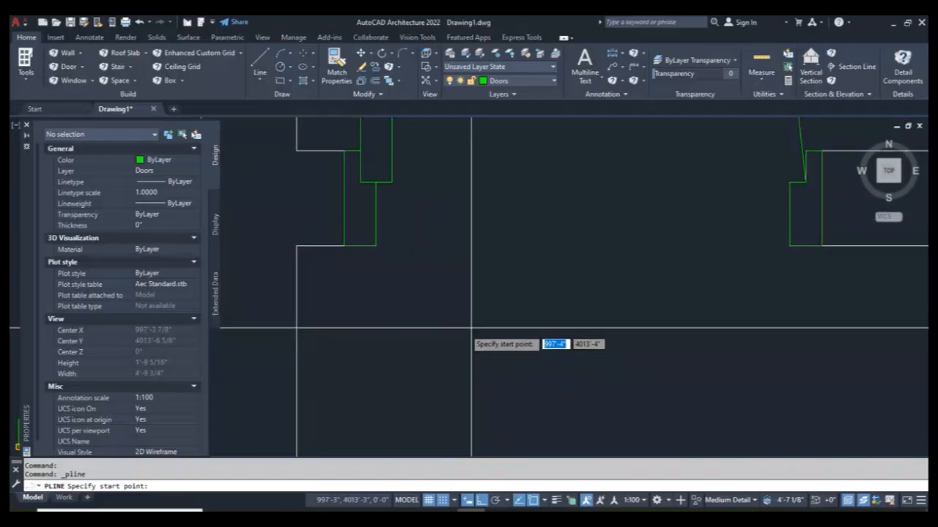
scroll(484, 337, "down", 6)
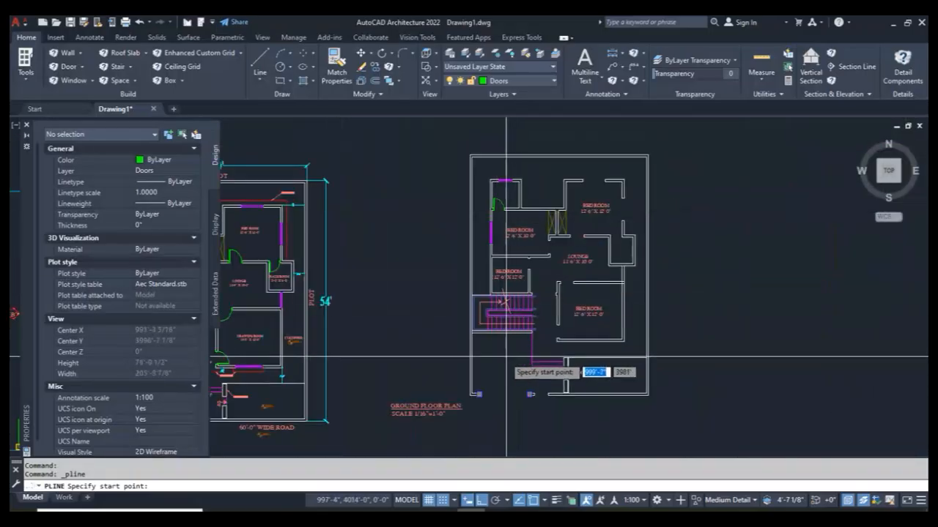
scroll(507, 357, "up", 10)
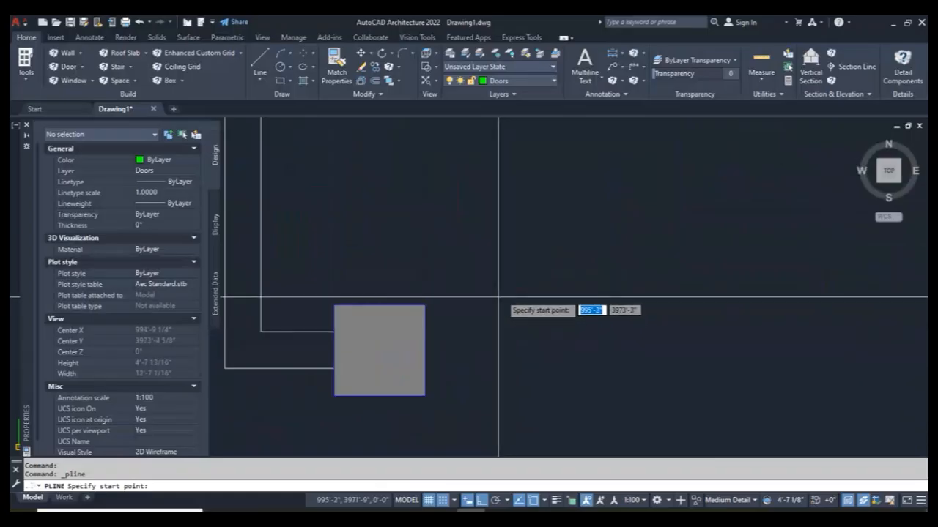
left_click(498, 297)
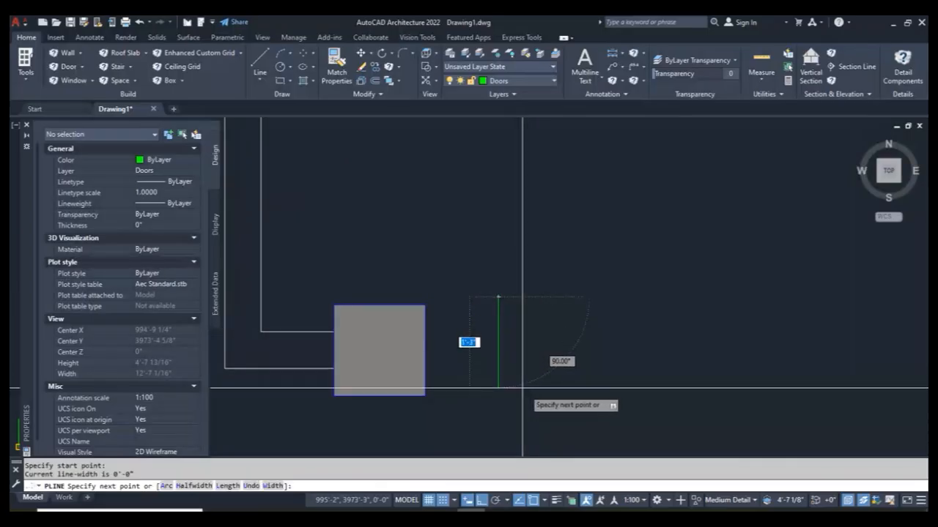
key("Return")
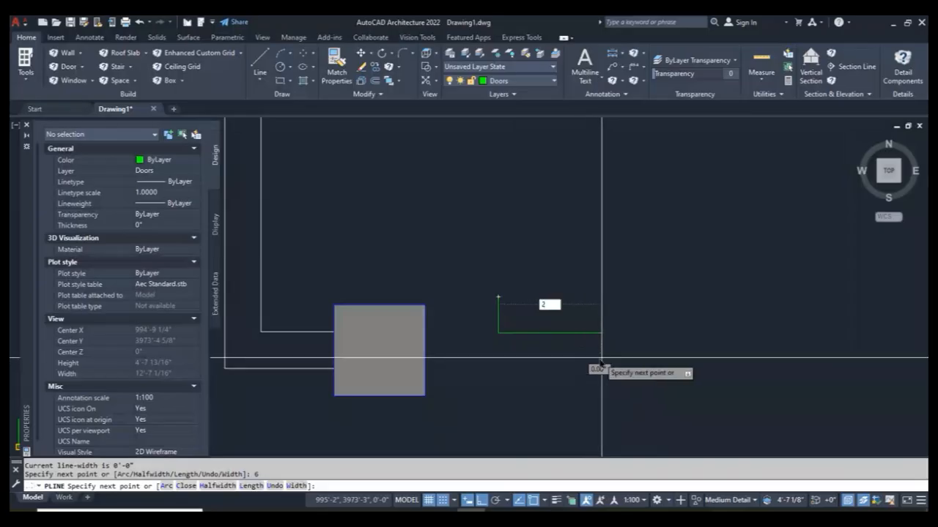
key("Return")
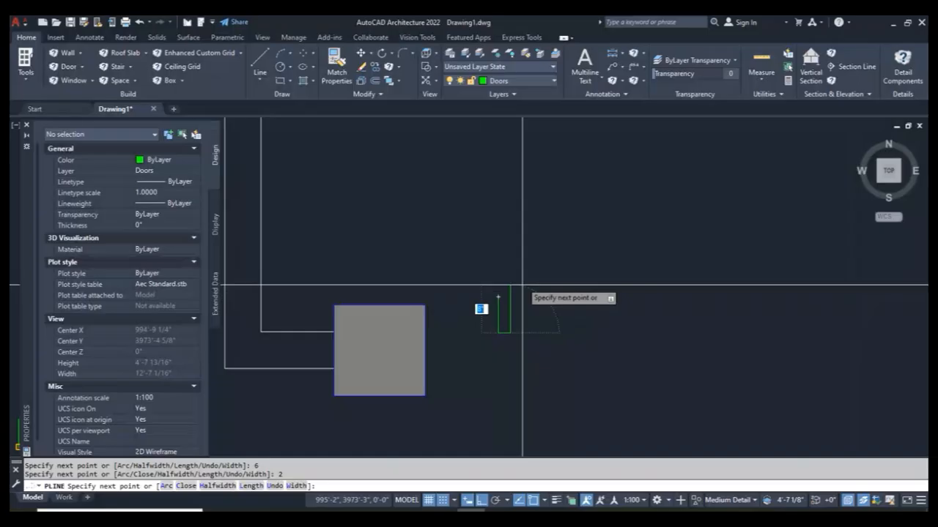
key("Return")
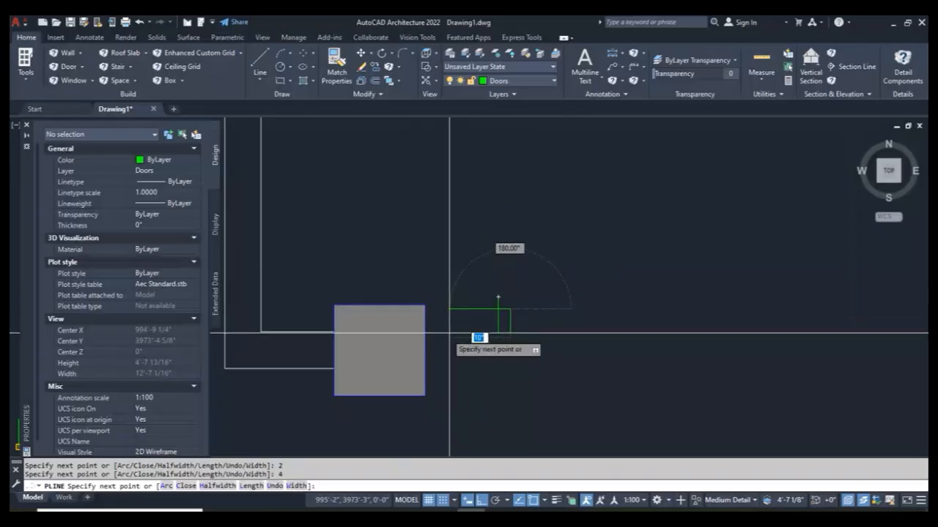
Finish the door frame profile with a narrower upper section, bringing the polyline back to its start point.
key("Return")
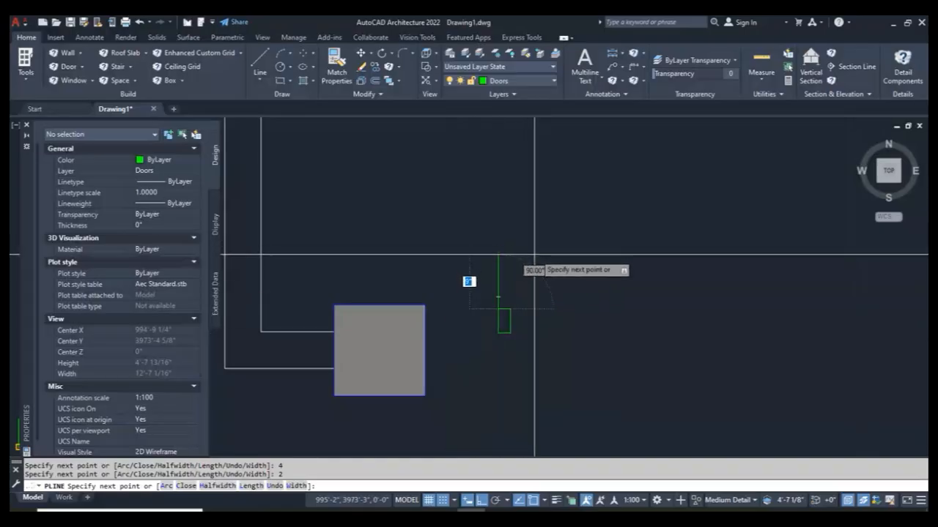
key("ctrl+z")
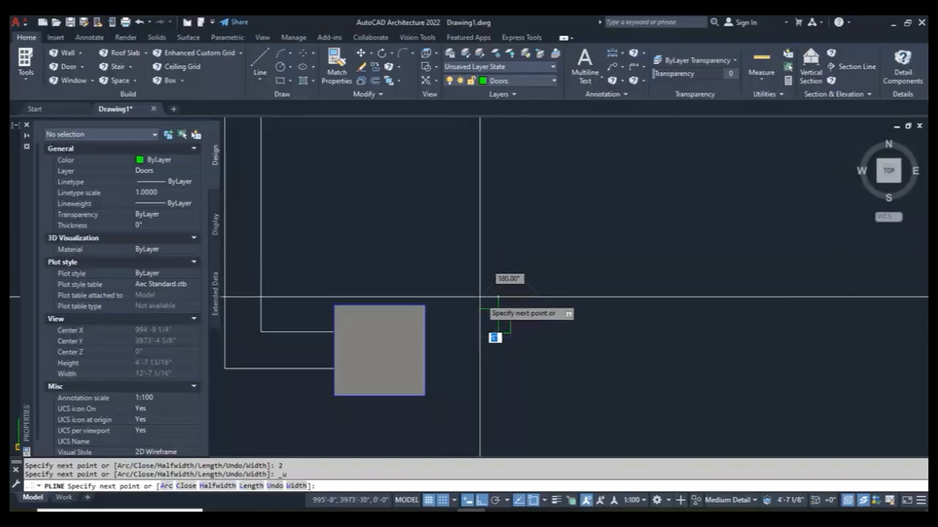
key("Return")
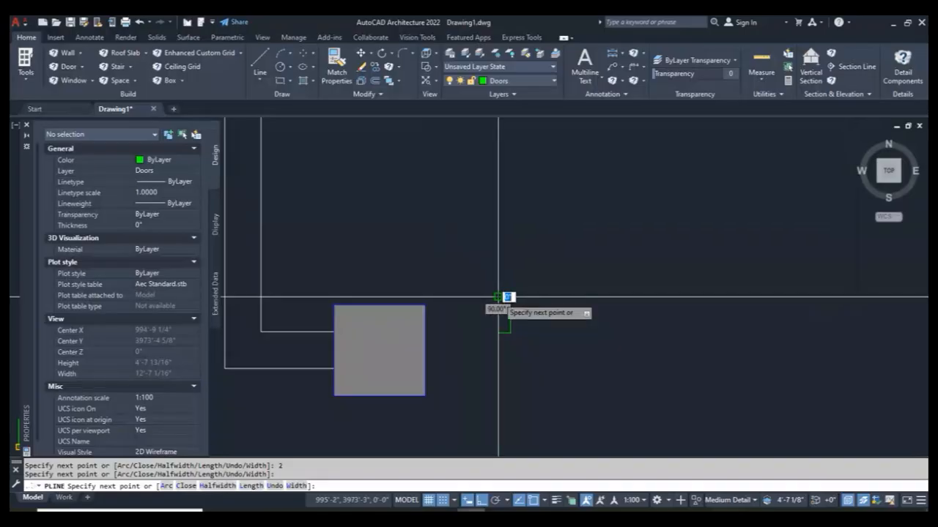
key("Escape")
scroll(502, 297, "up", 4)
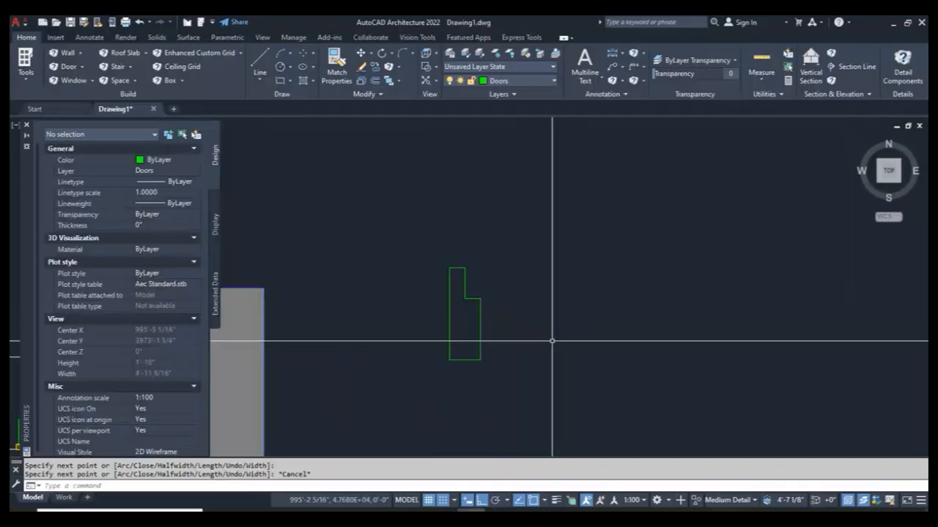
scroll(515, 328, "down", 3)
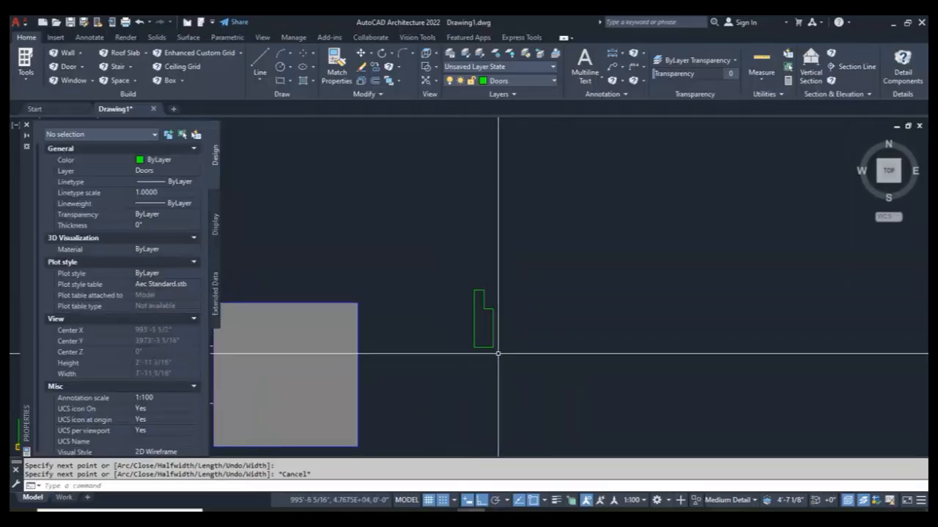
left_click(493, 338)
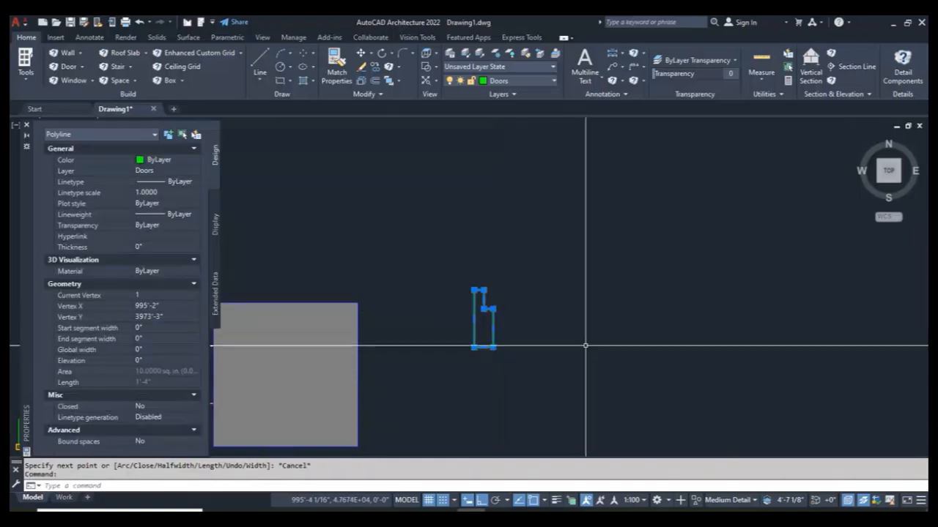
key("Escape")
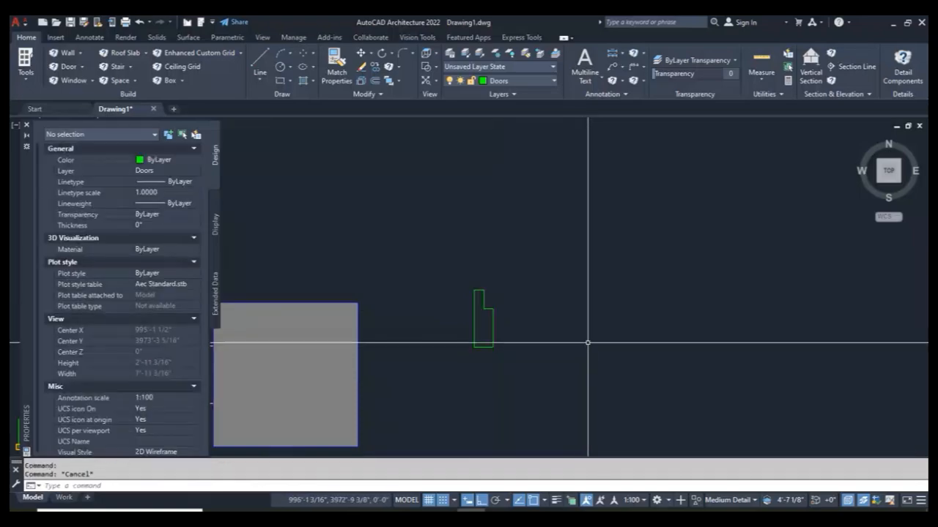
Offset the short inner wall line beside the left porch column by 3" towards the middle of the wall.
scroll(498, 326, "up", 2)
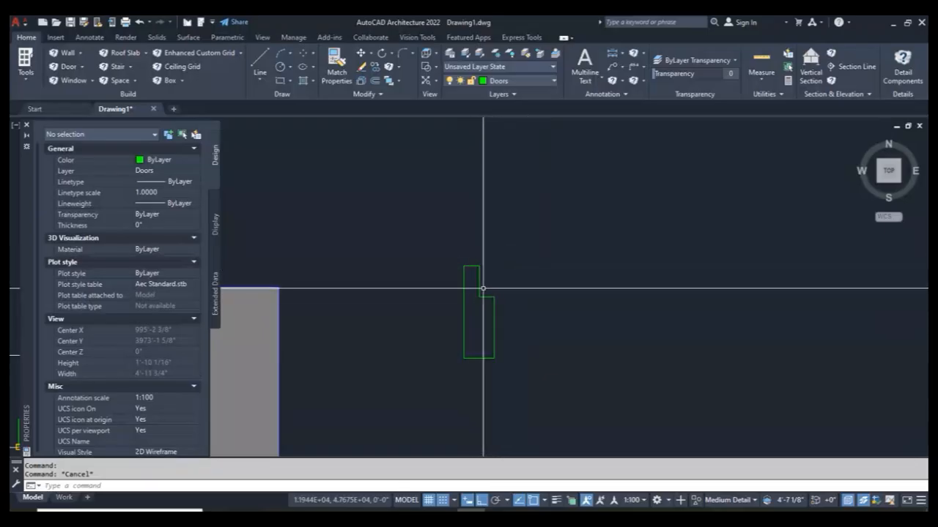
scroll(483, 288, "down", 5)
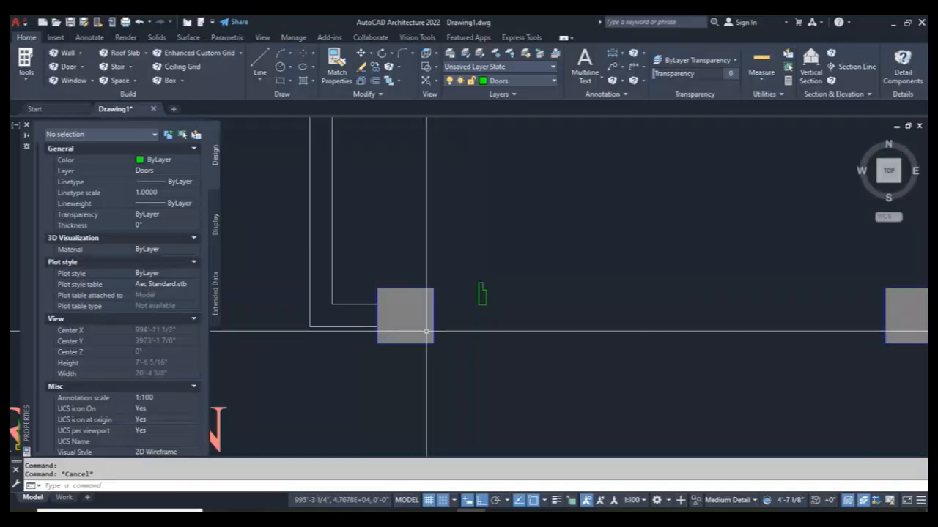
type("o")
key("Return")
type("3")
key("Return")
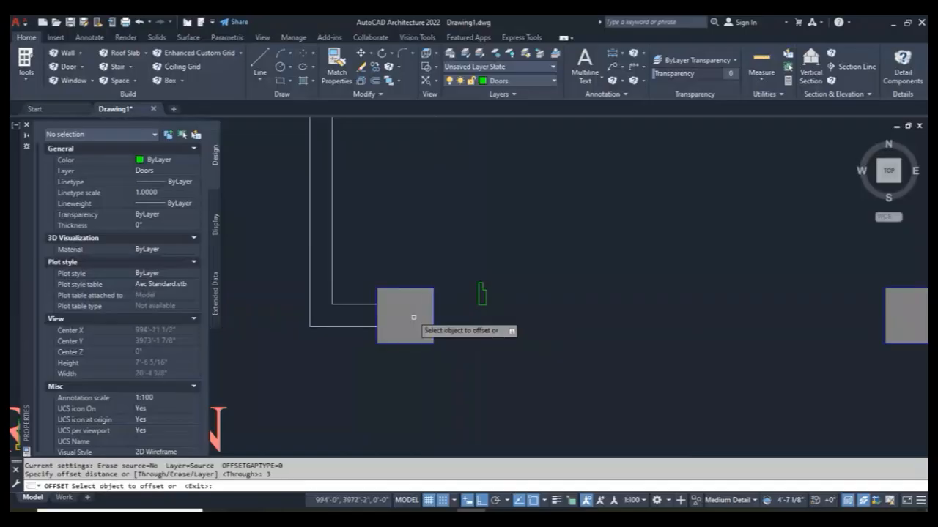
left_click(365, 305)
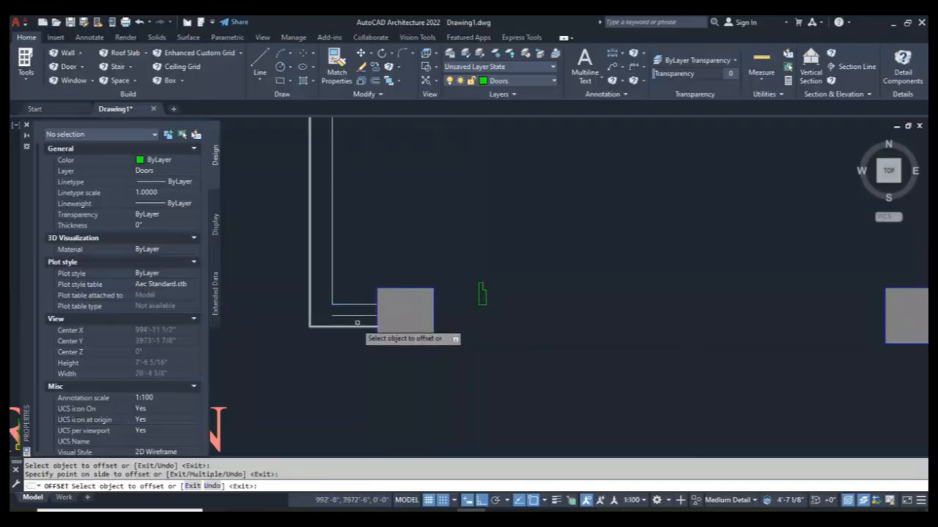
left_click(370, 313)
key("Return")
Stretch the offset line's right end through the column into the opening, to a total length of about 4'-4".
left_click(372, 316)
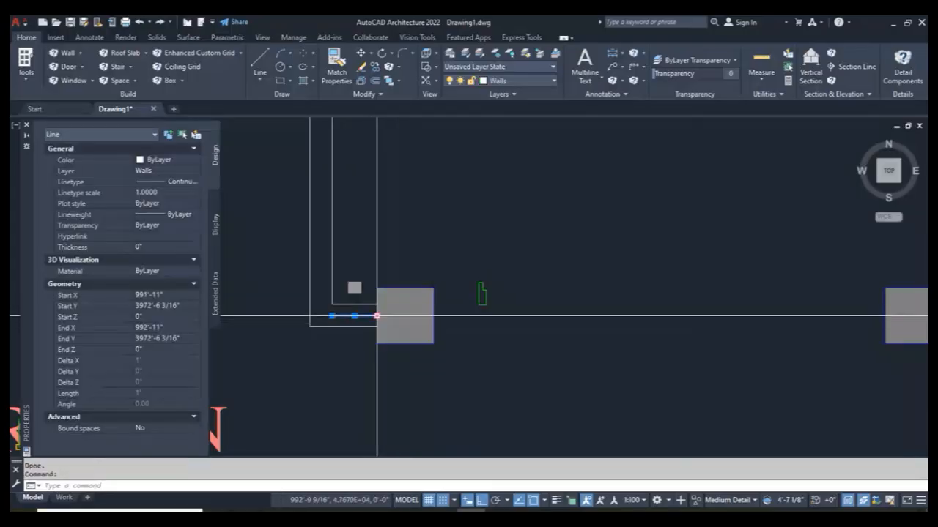
left_click(376, 315)
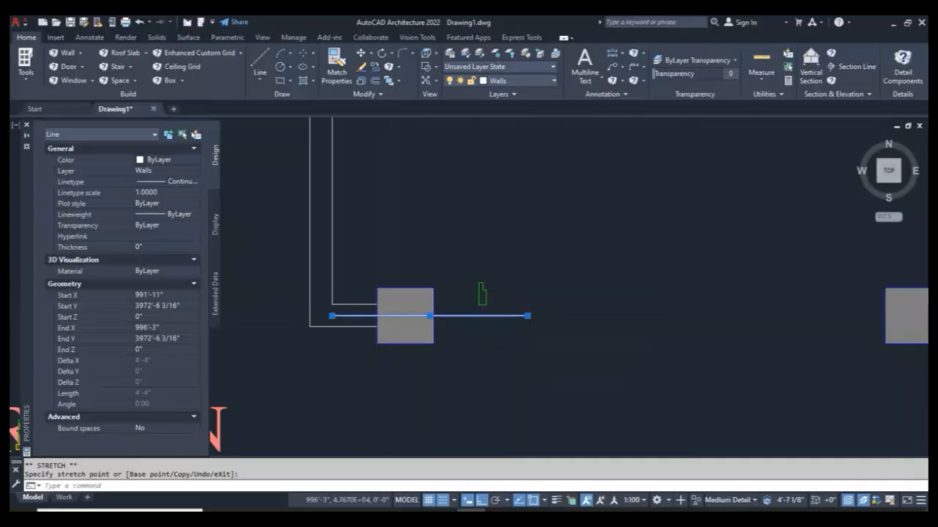
key("Escape")
scroll(493, 292, "up", 2)
left_click(489, 288)
left_click(460, 308)
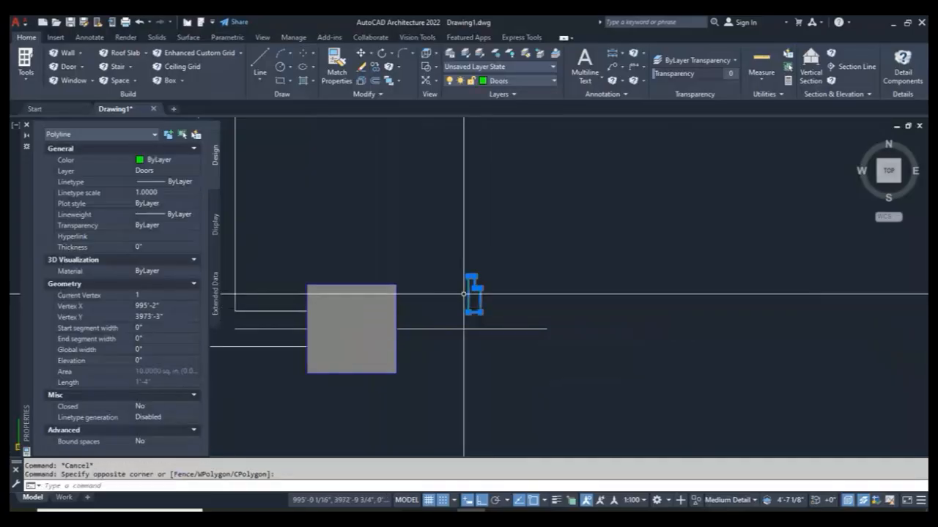
type("m")
key("Return")
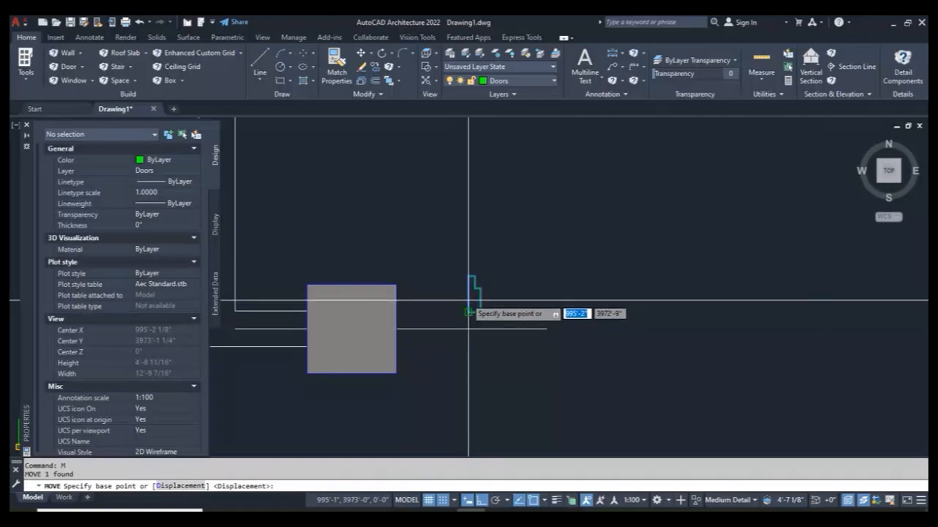
left_click(468, 295)
right_click(469, 299, "shift")
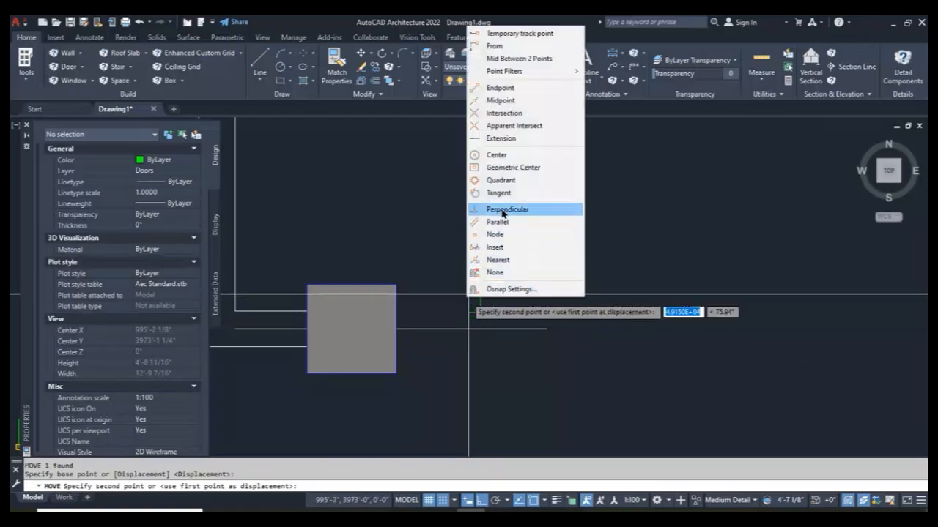
left_click(504, 101)
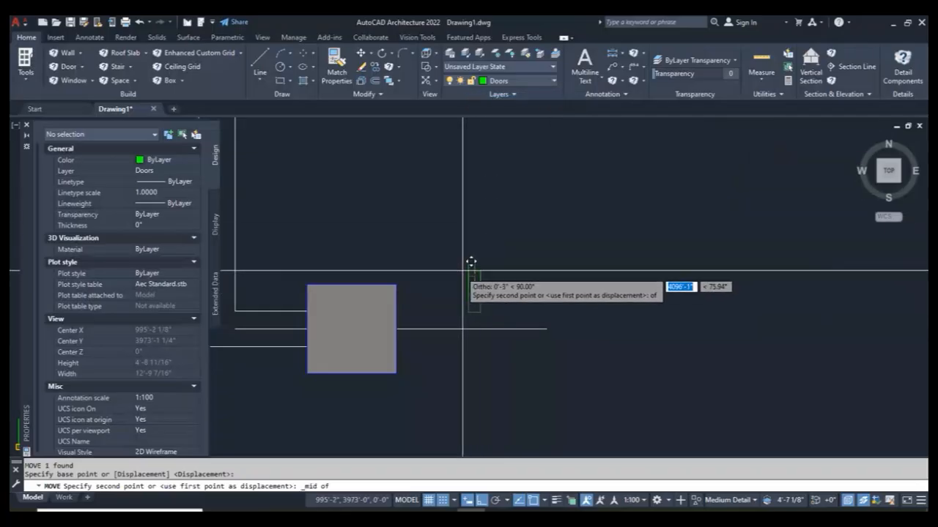
key("Escape")
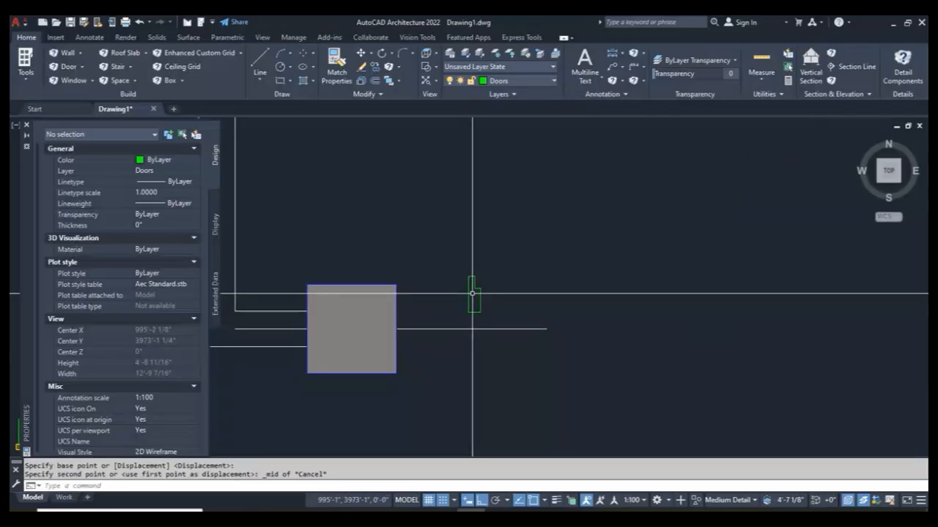
Try to move the door frame profile by its left edge's midpoint onto the wall centre line at the column's right face, then undo it.
left_click(480, 287)
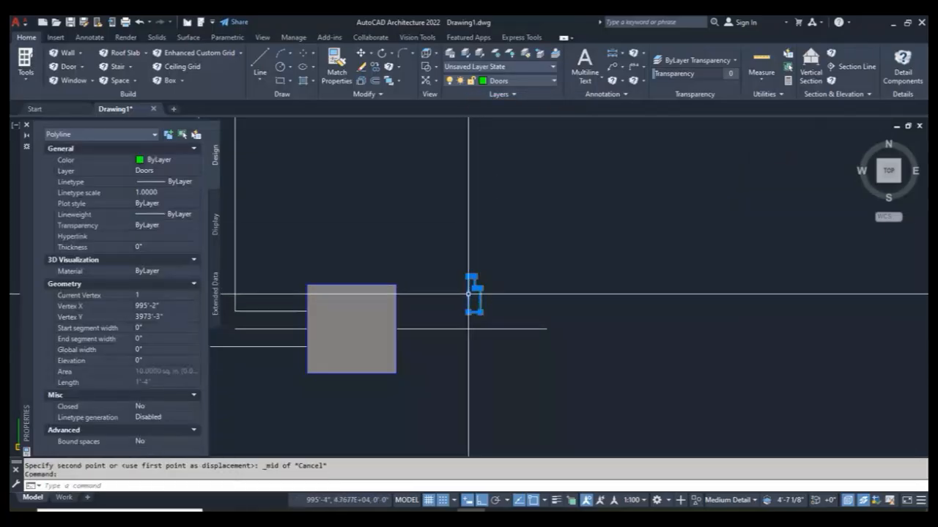
left_click(469, 293)
key("space")
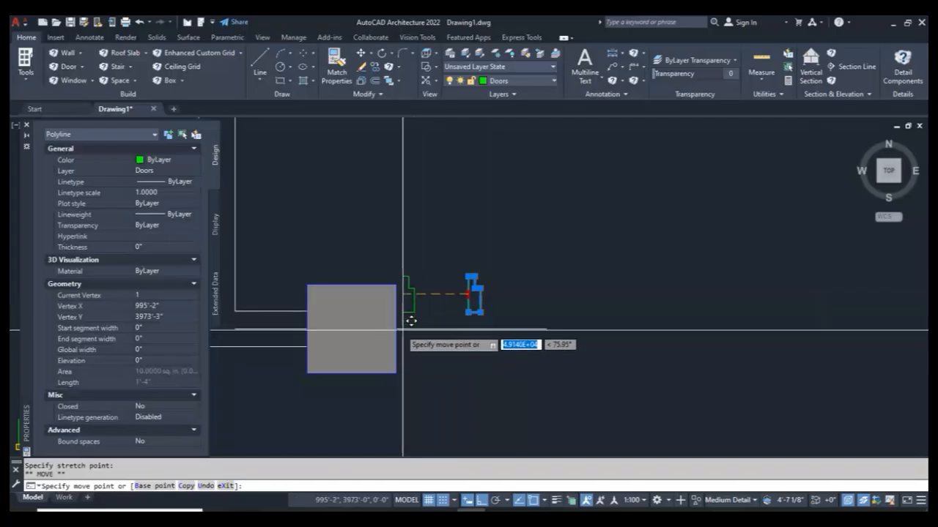
left_click(397, 328)
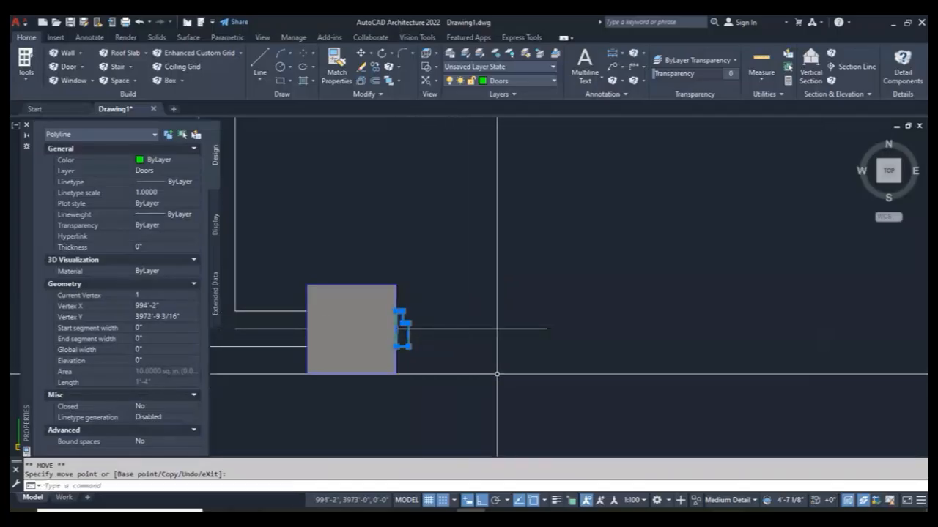
scroll(510, 365, "down", 2)
key("ctrl+z")
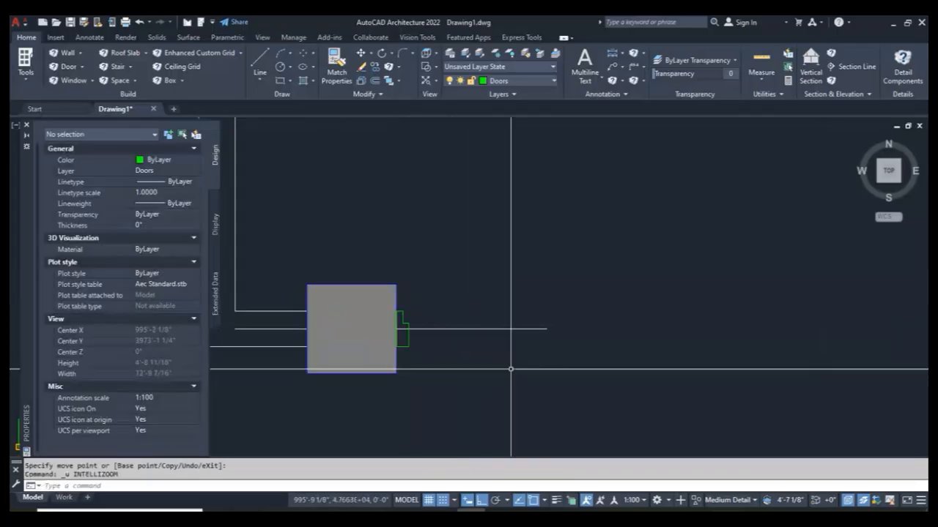
Delete the helper centre line that runs through the column into the opening.
left_click(546, 320)
left_click(519, 346)
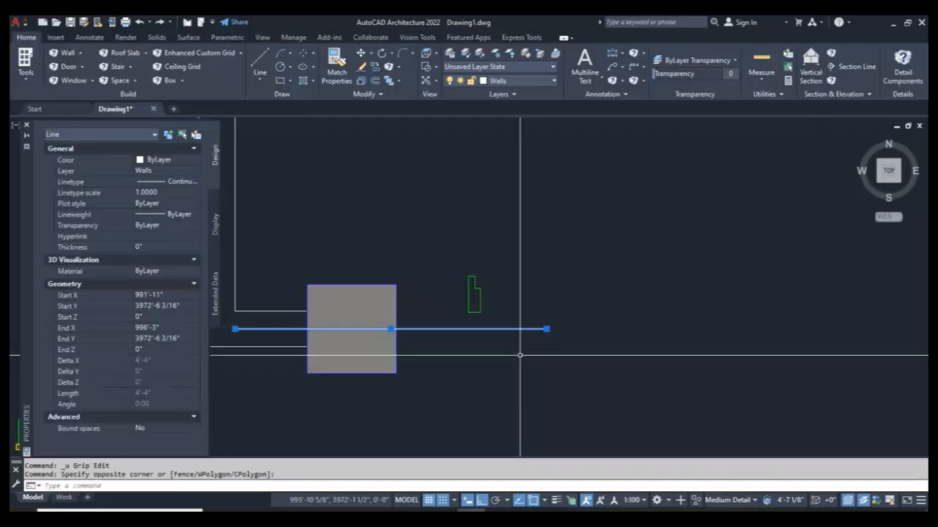
key("Delete")
left_click(493, 267)
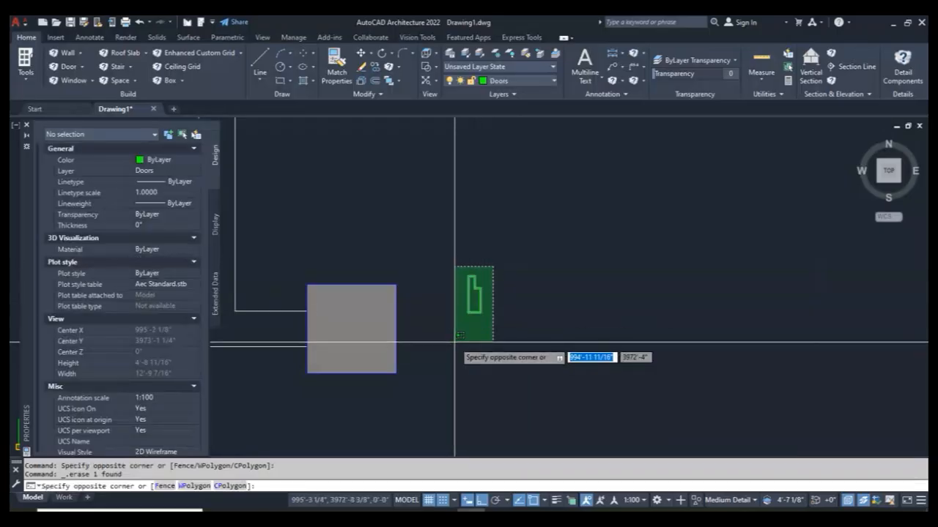
left_click(455, 342)
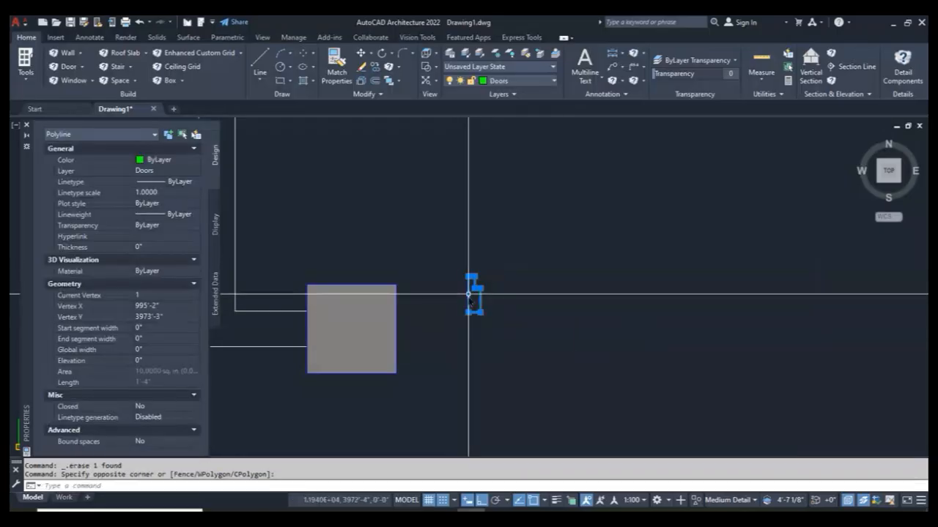
left_click(468, 294)
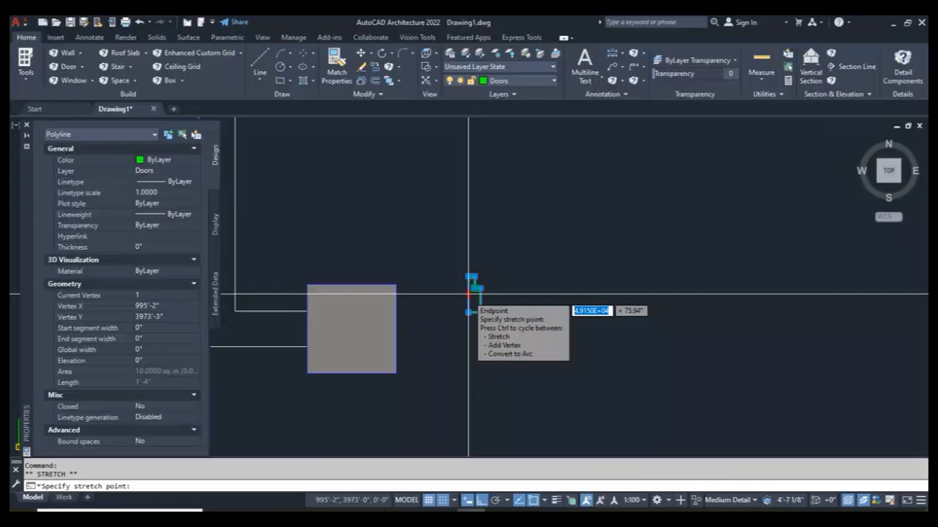
key("space")
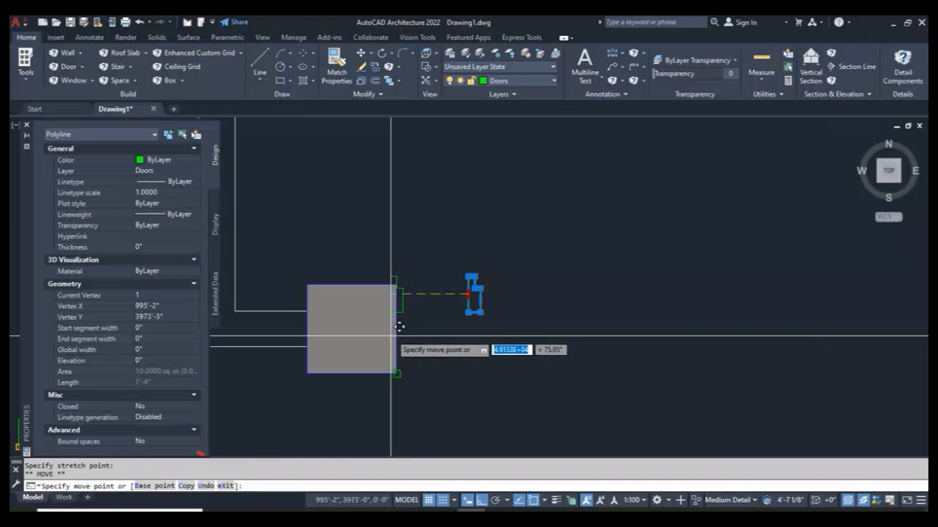
right_click(399, 328, "shift")
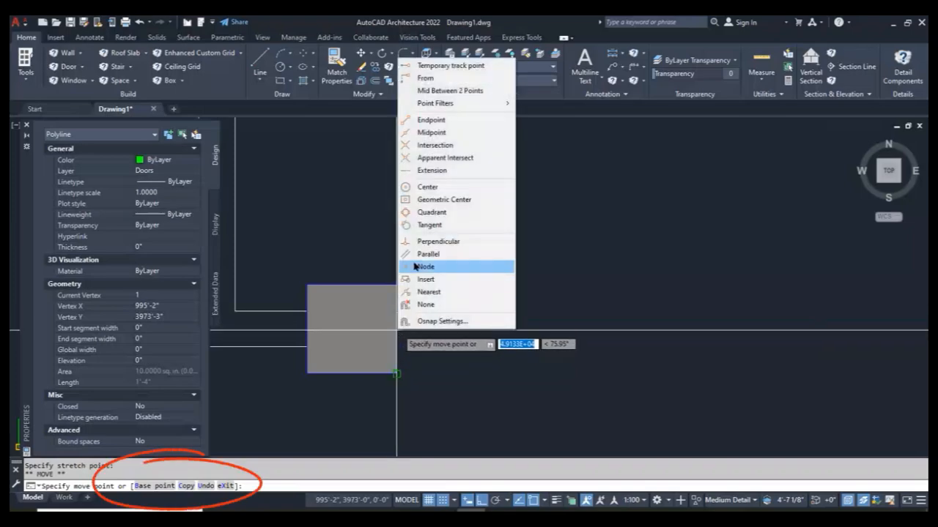
left_click(439, 132)
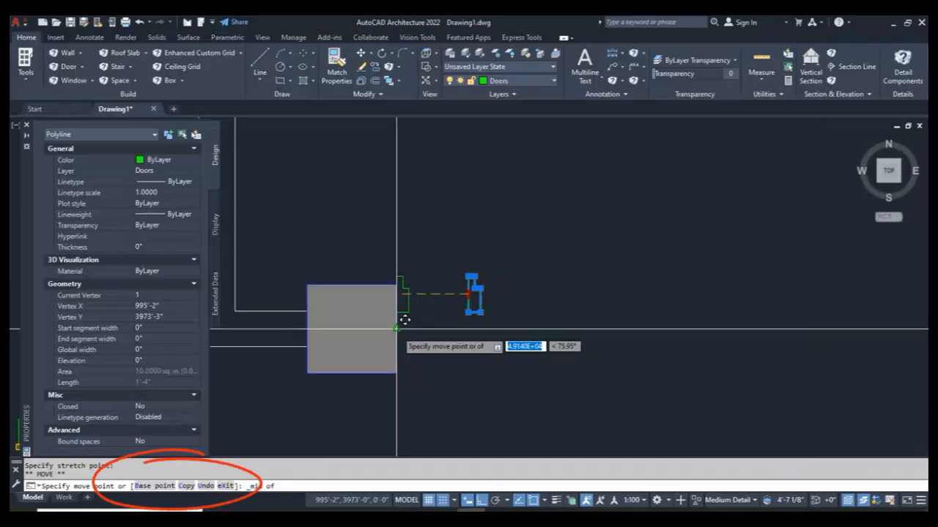
key("Escape")
Select the door frame profile and cycle its left edge's midpoint grip through the move, rotate, scale and mirror modes back to stretch.
left_click(537, 338)
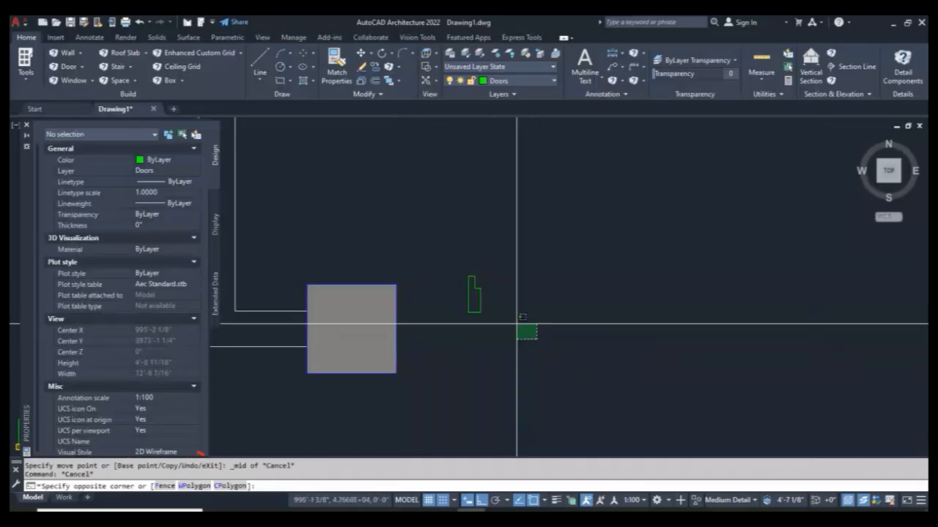
left_click(469, 246)
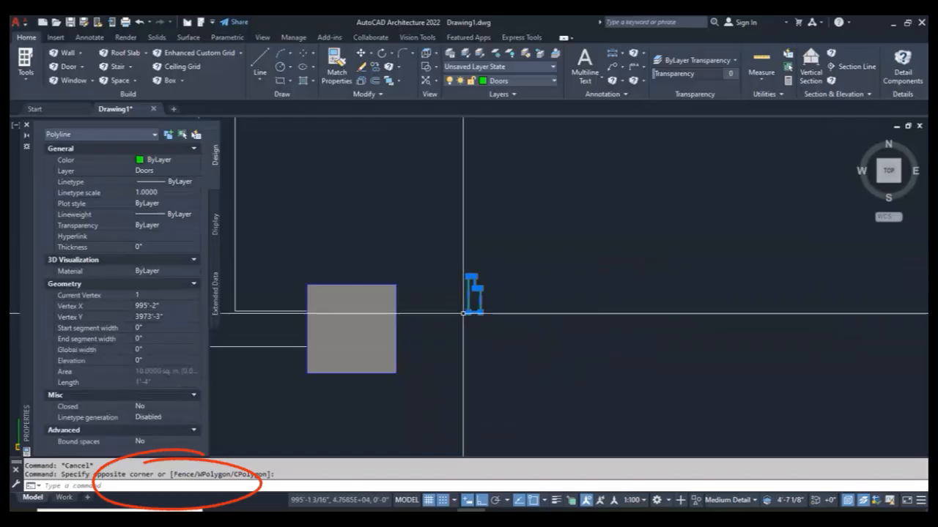
left_click(468, 294)
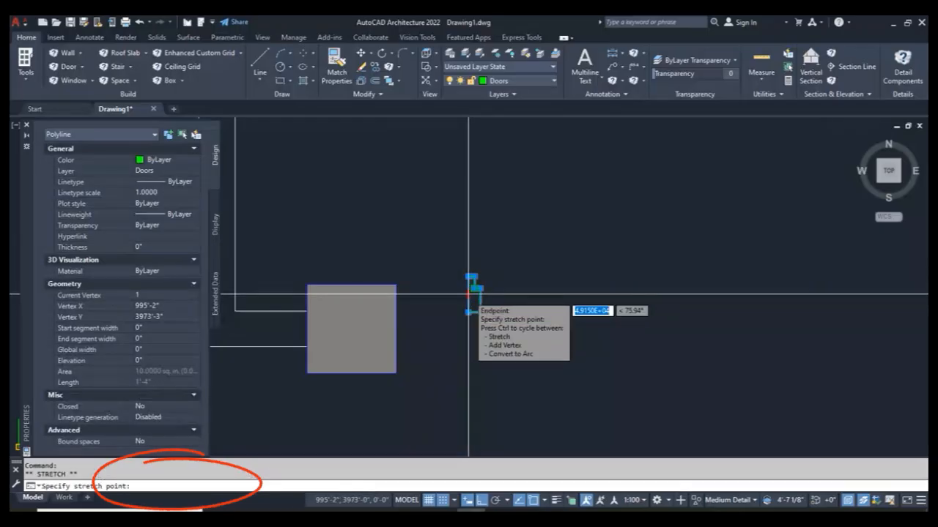
key("space")
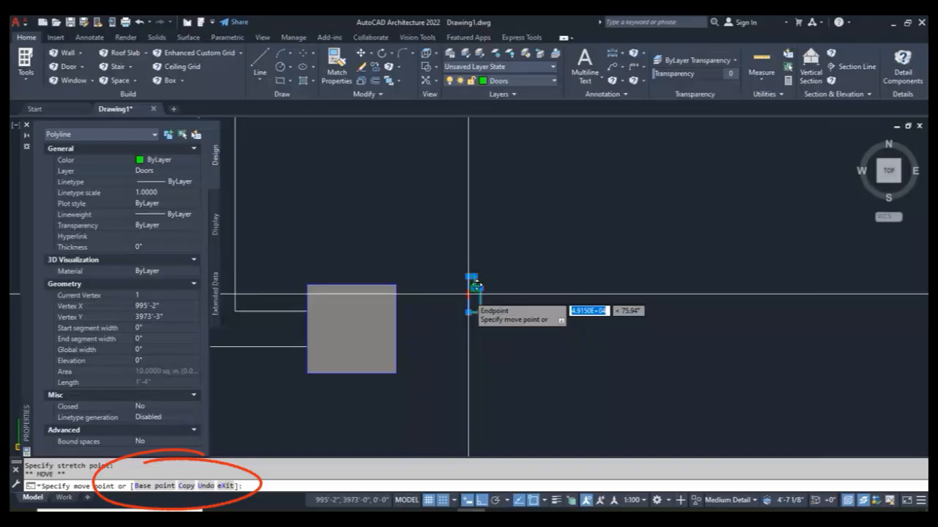
key("space")
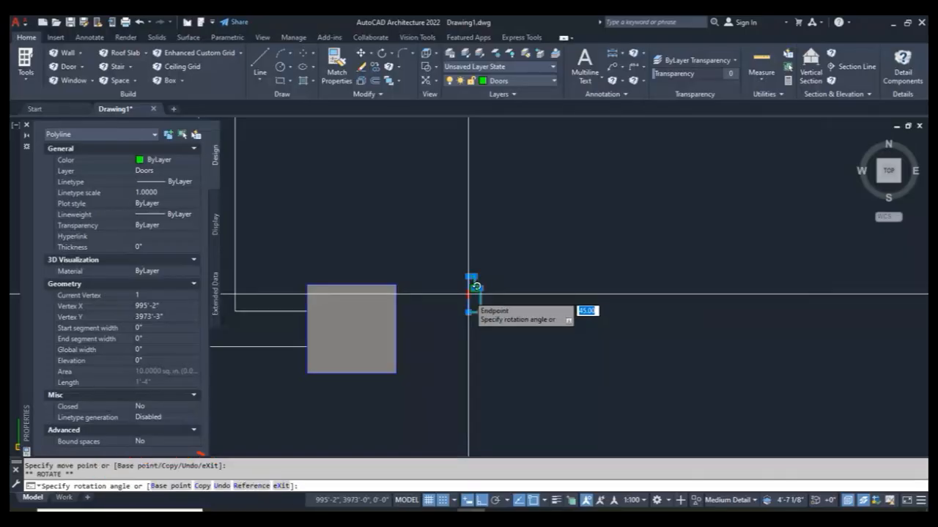
key("space")
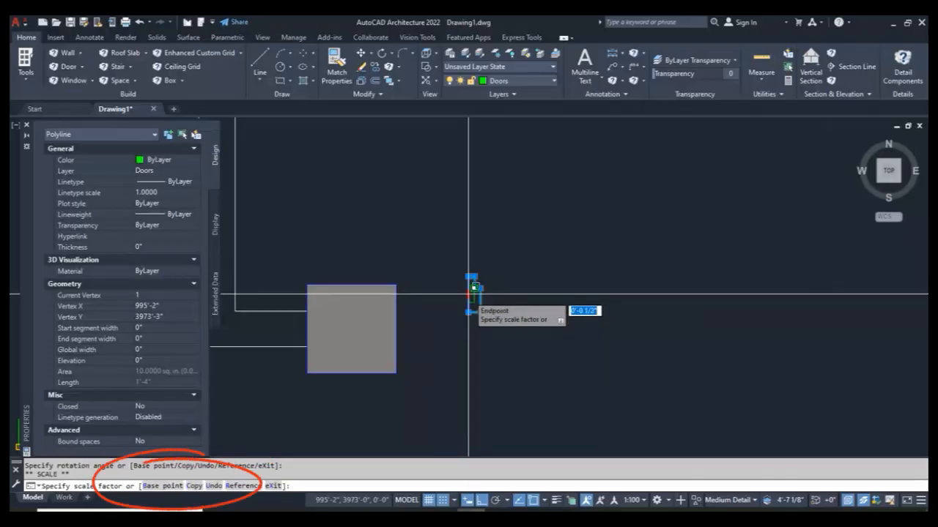
key("space")
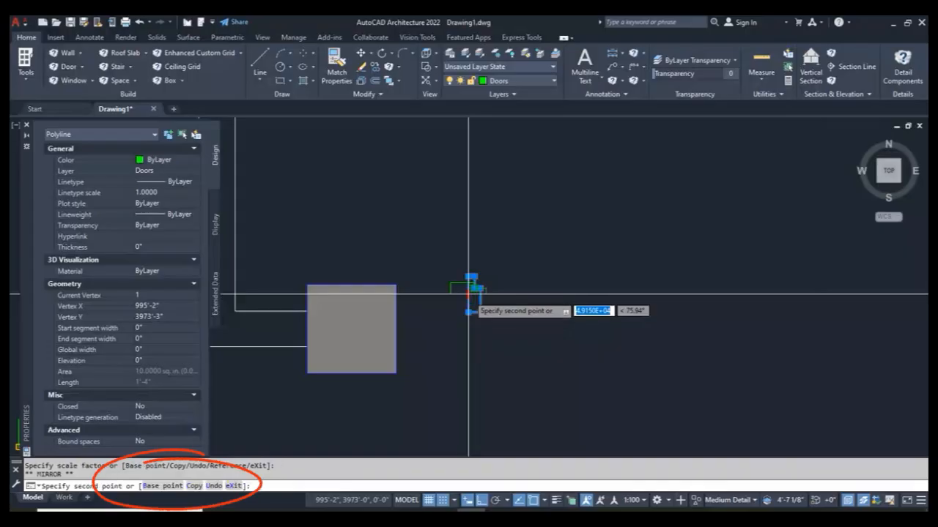
key("space")
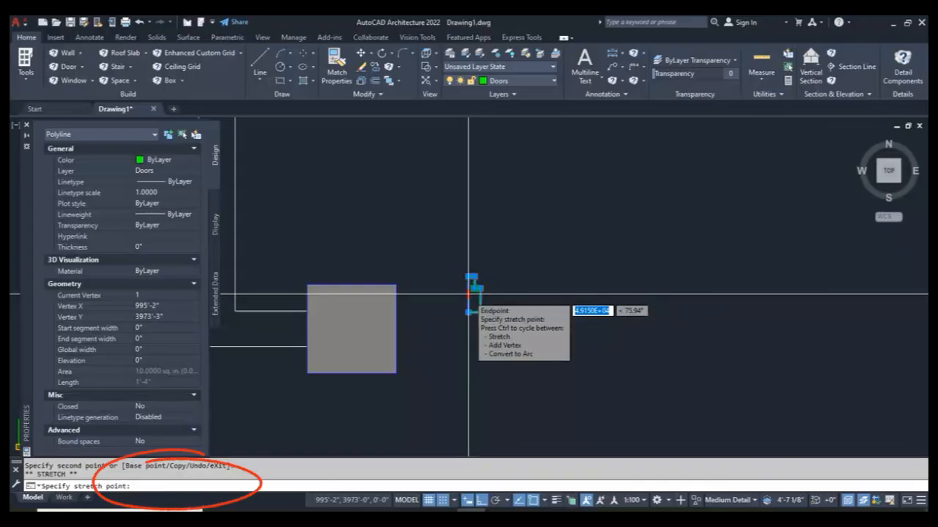
Move the door frame profile by its left edge's midpoint to the midpoint of the left column's right face.
key("space")
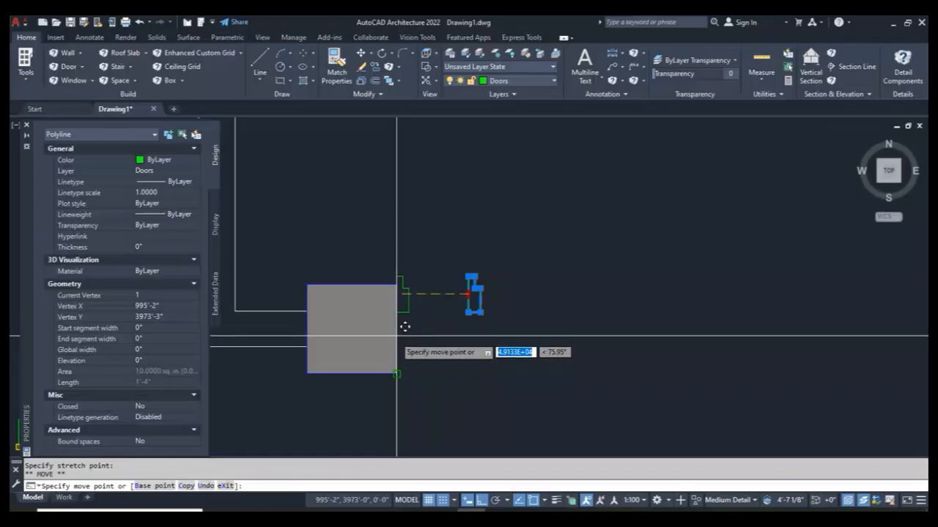
key("F8")
right_click(395, 335, "shift")
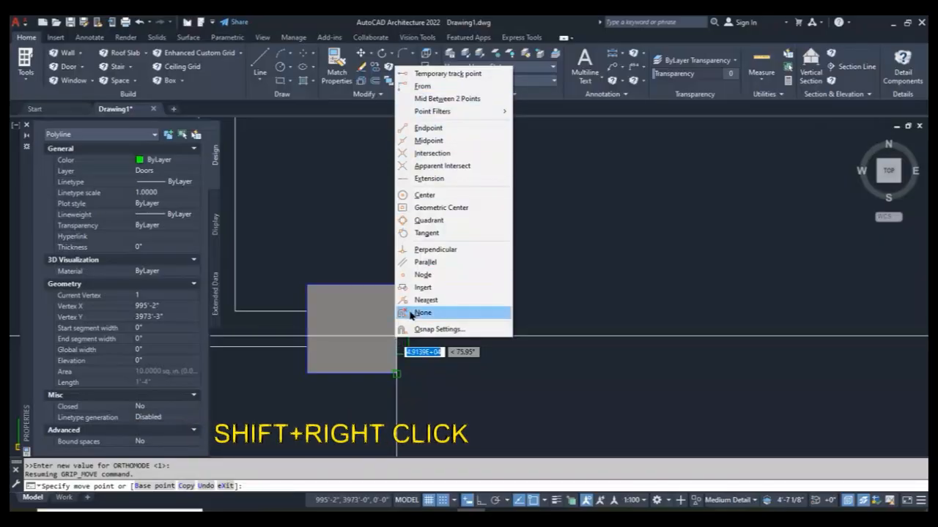
left_click(429, 141)
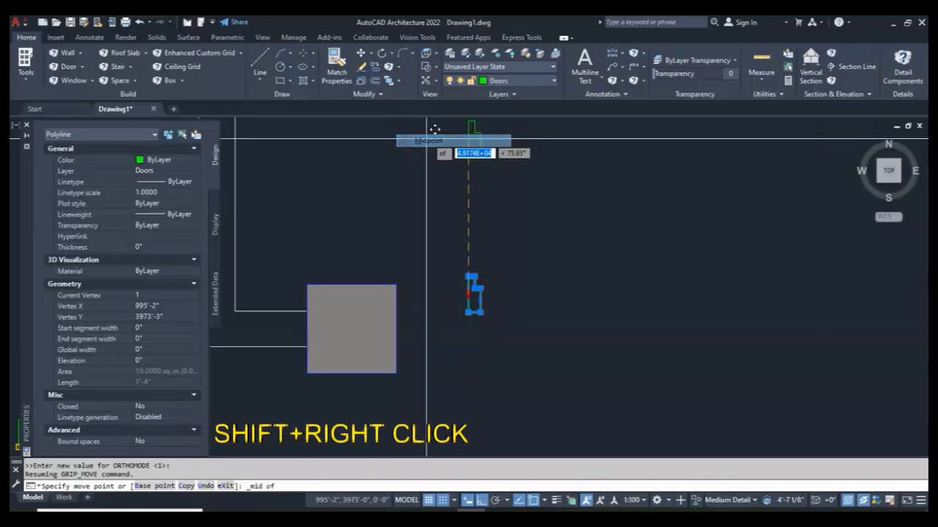
left_click(402, 323)
key("Escape")
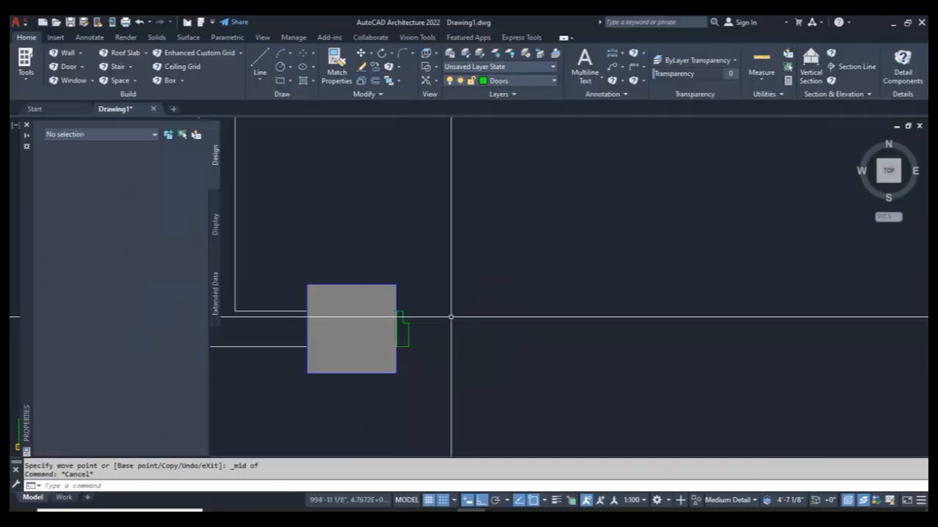
key("Escape")
Draw a horizontal line from the frame profile's lower left corner across the opening, perpendicular to the right column's left face.
scroll(410, 321, "down", 4)
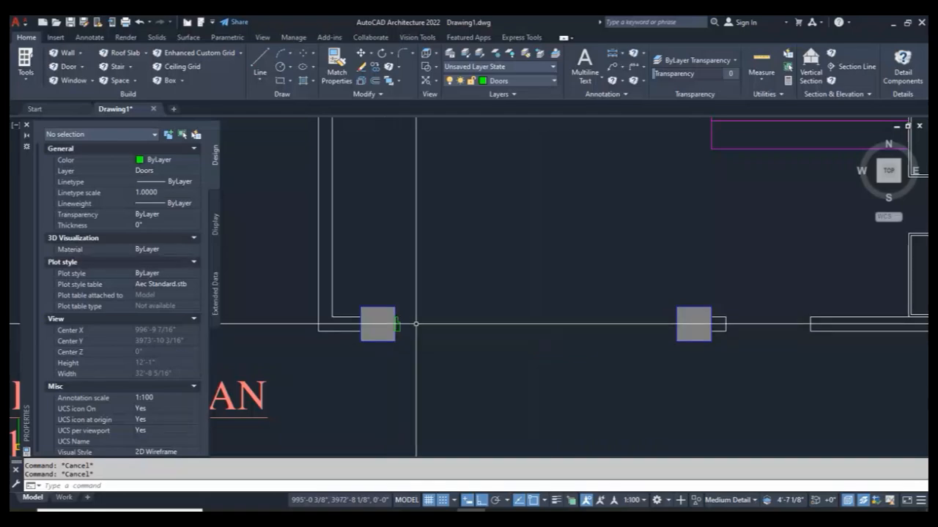
scroll(360, 345, "up", 5)
scroll(349, 345, "down", 5)
scroll(422, 345, "up", 2)
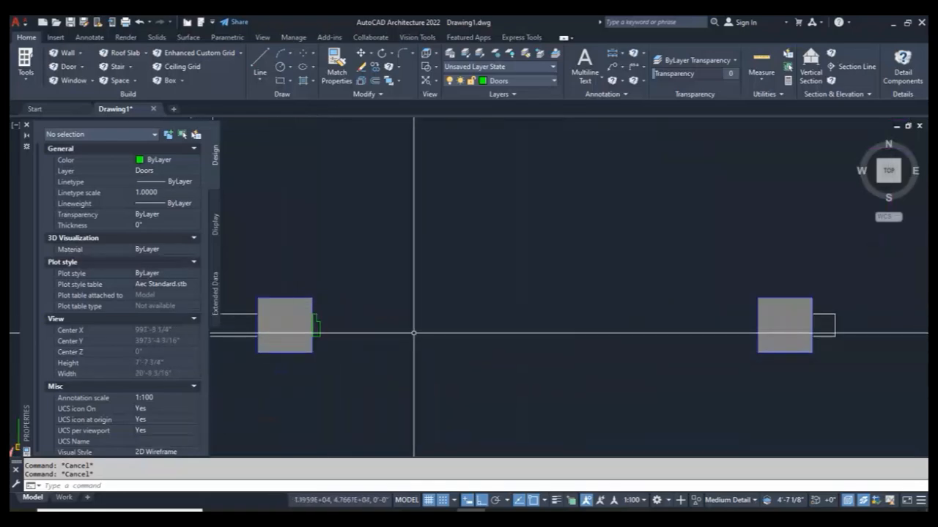
type("L")
key("Return")
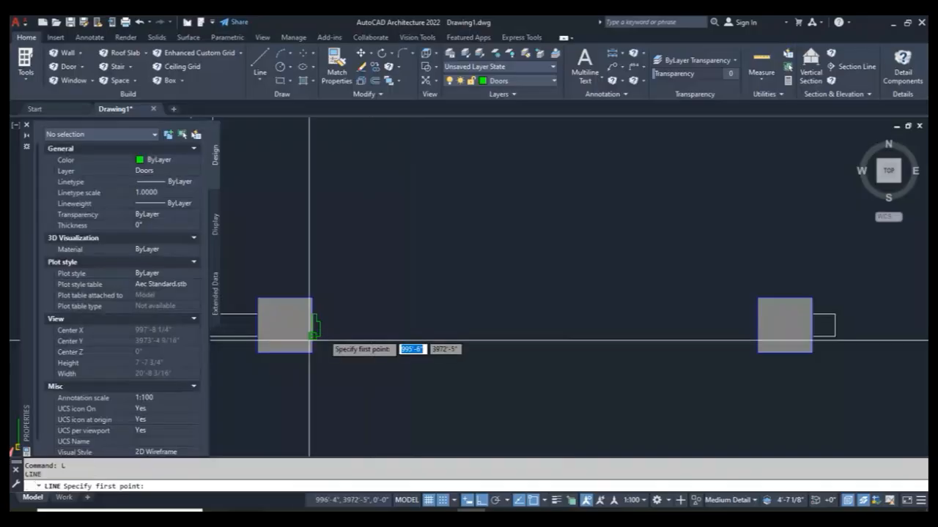
left_click(315, 336)
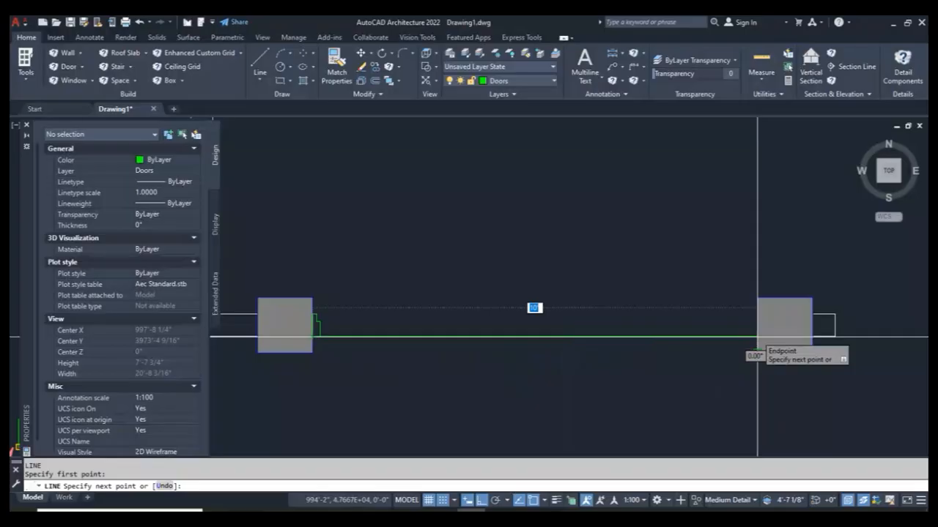
right_click(757, 337, "shift")
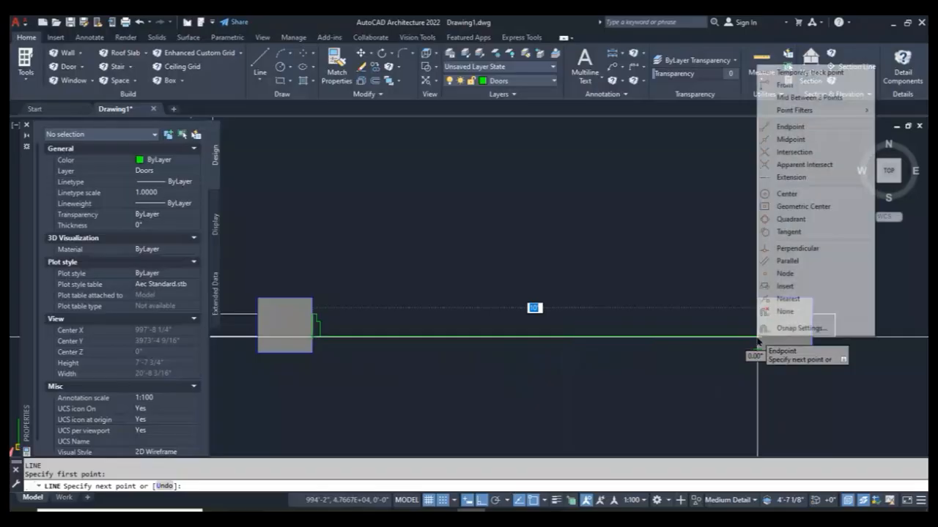
left_click(795, 246)
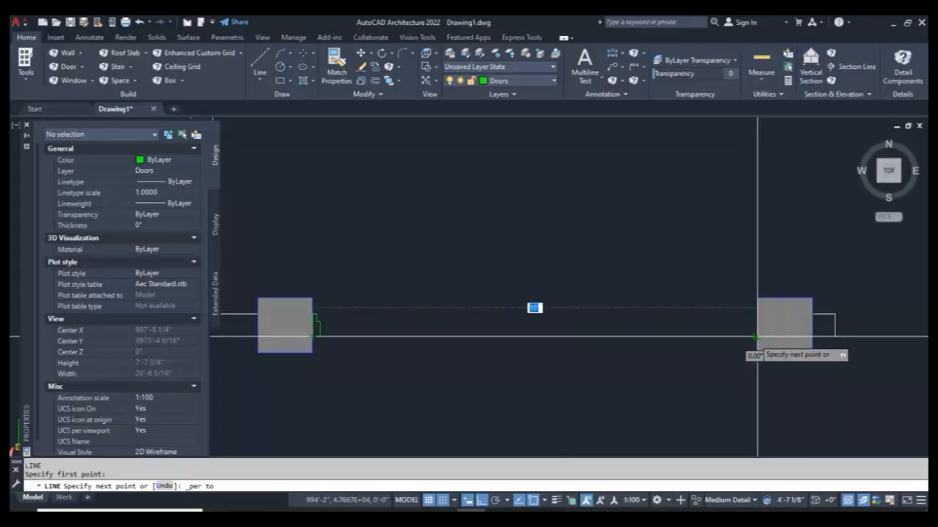
left_click(757, 337)
key("Escape")
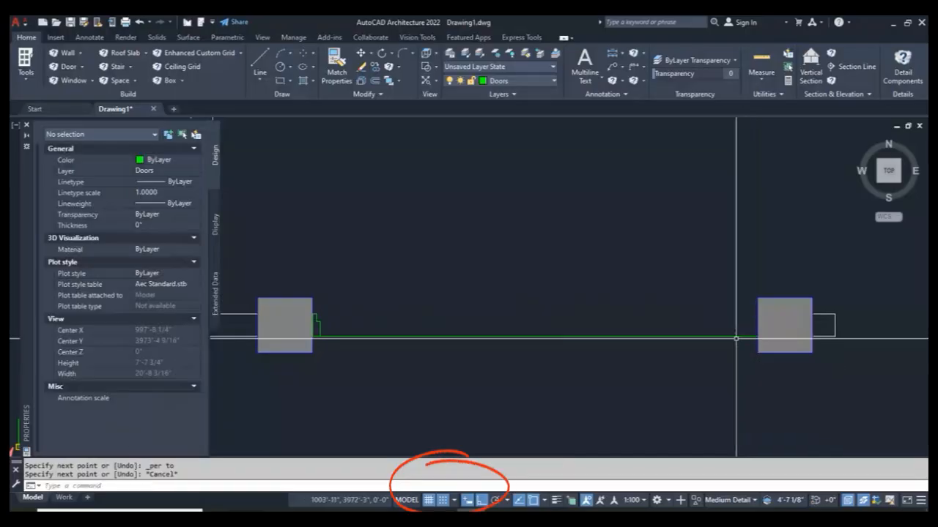
Review the enabled object snap modes in the drafting settings and accept them.
left_click(454, 501)
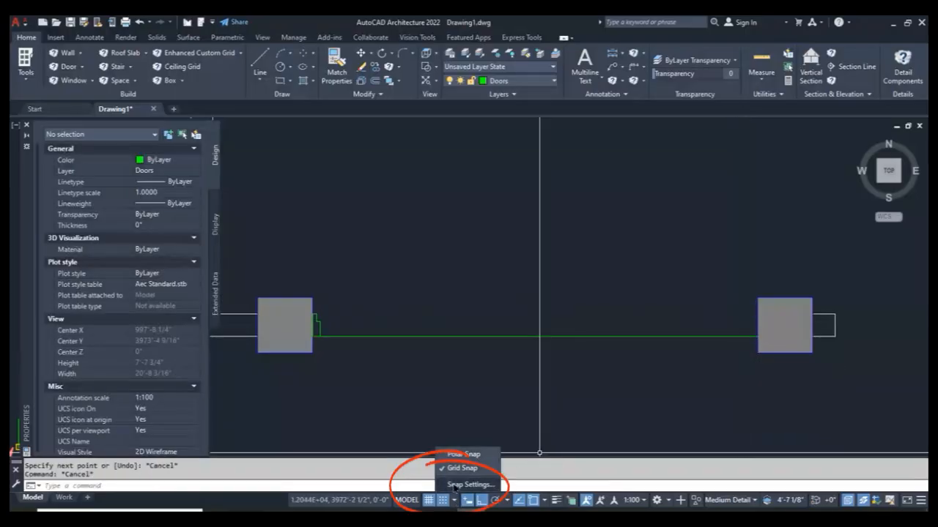
left_click(455, 485)
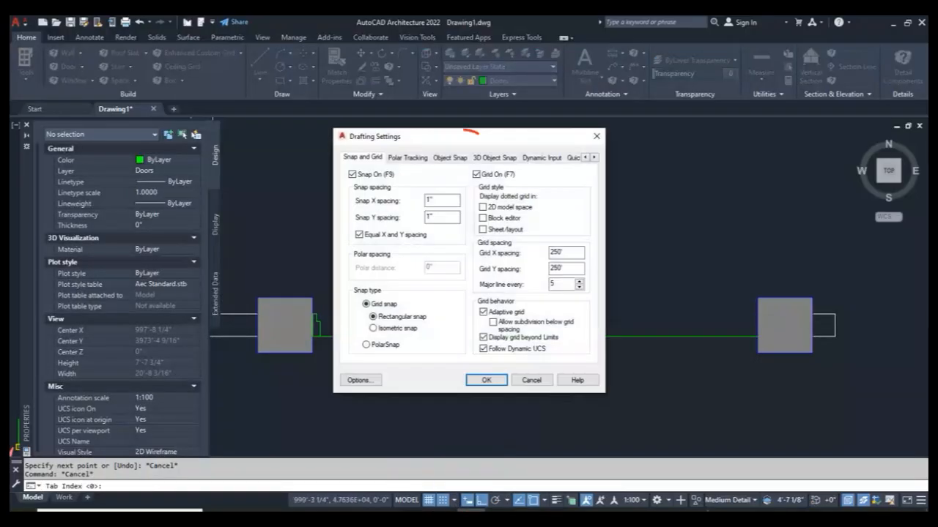
left_click(451, 158)
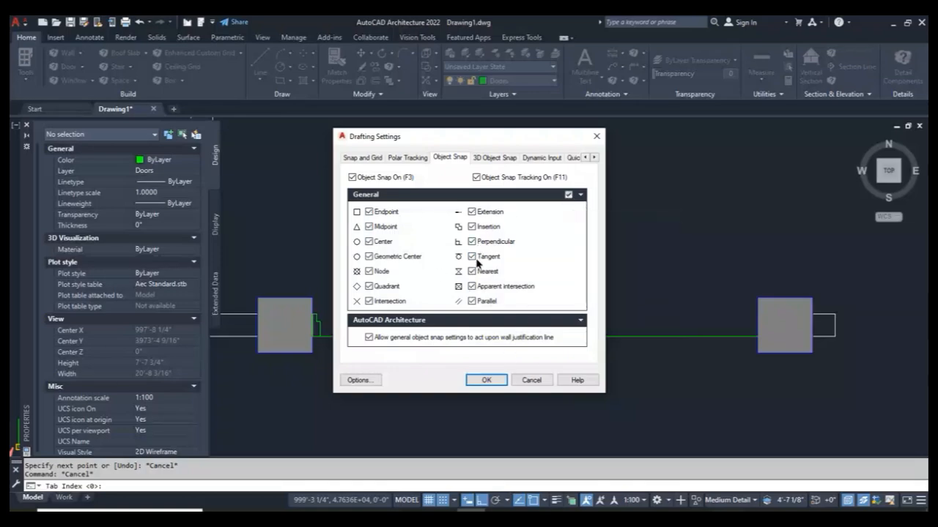
left_click(487, 380)
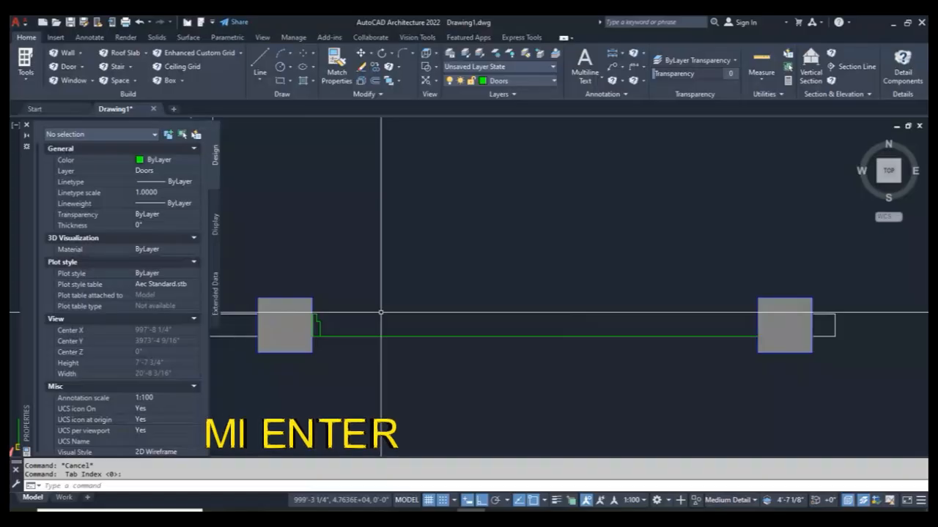
Try mirroring the left door frame profile about a vertical axis through the opening line's midpoint, and undo the mirrored copy.
left_click(379, 94)
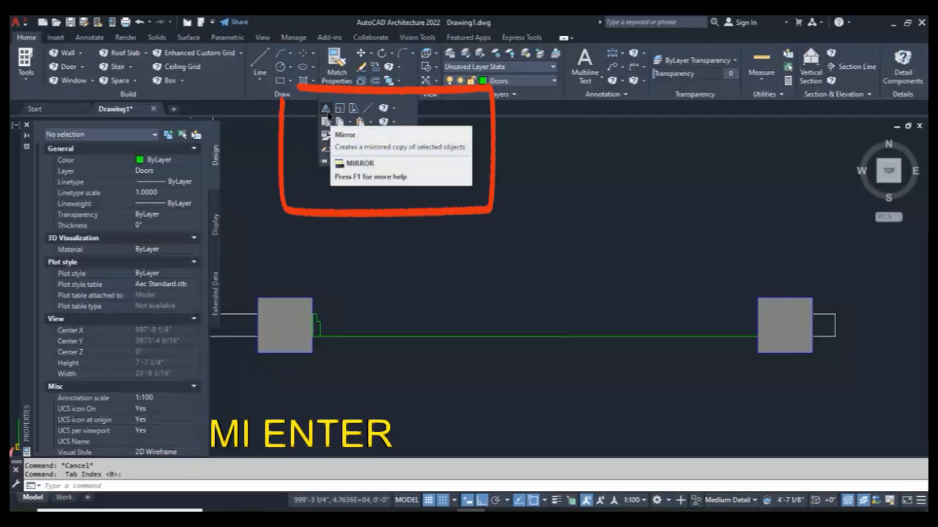
key("Escape")
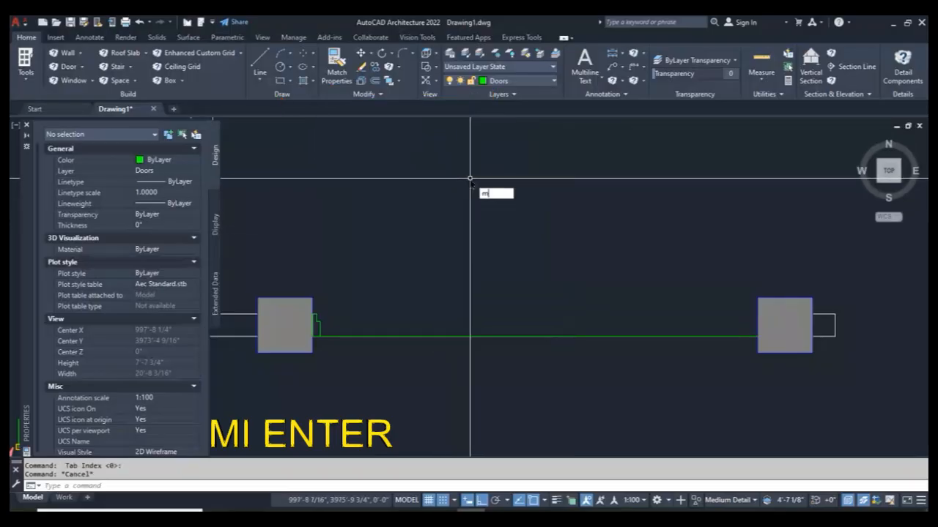
type("mi")
key("Return")
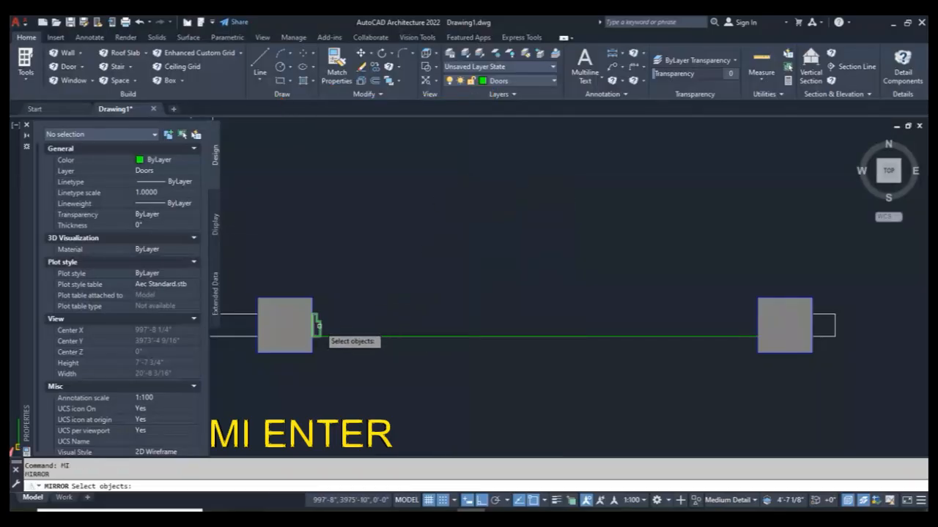
left_click(317, 325)
key("Return")
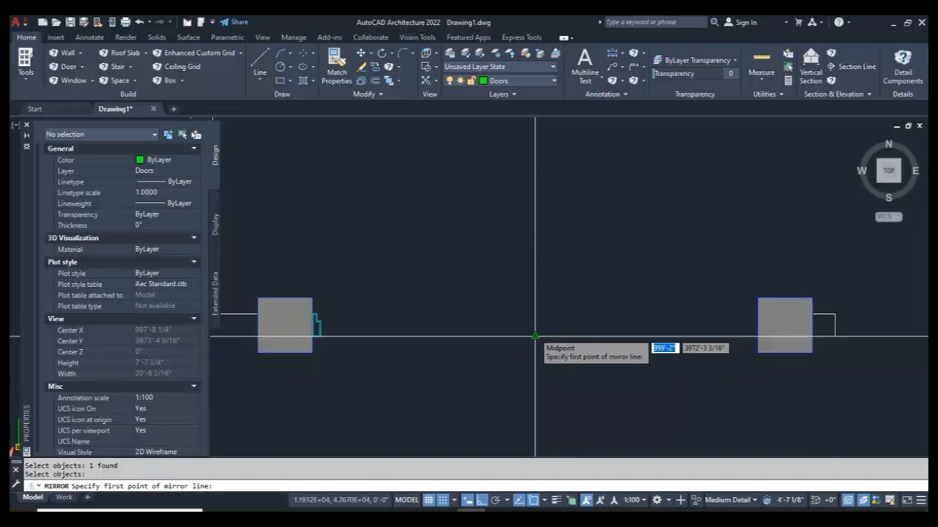
left_click(534, 336)
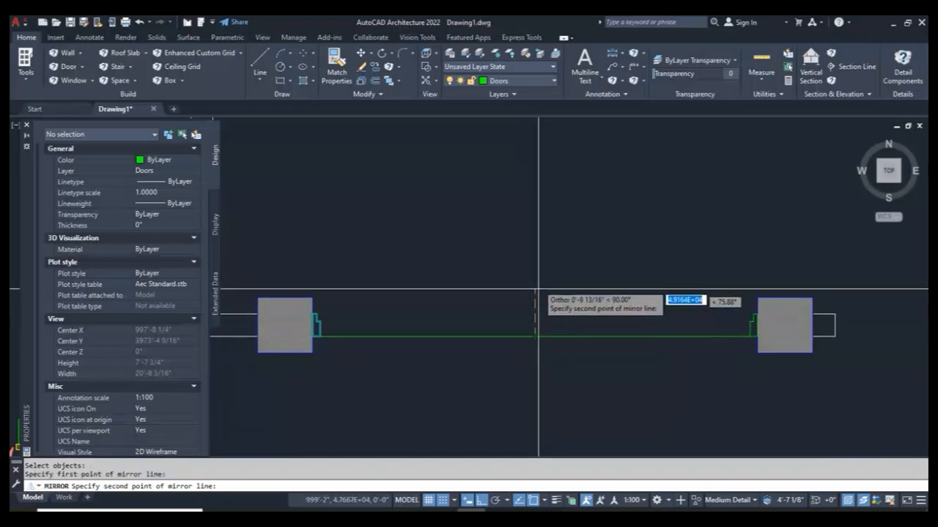
left_click(546, 193)
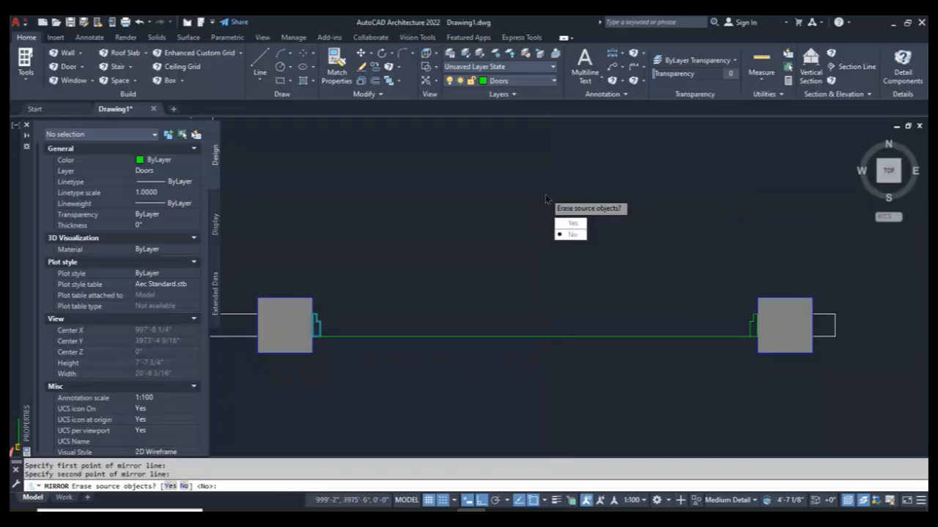
key("Return")
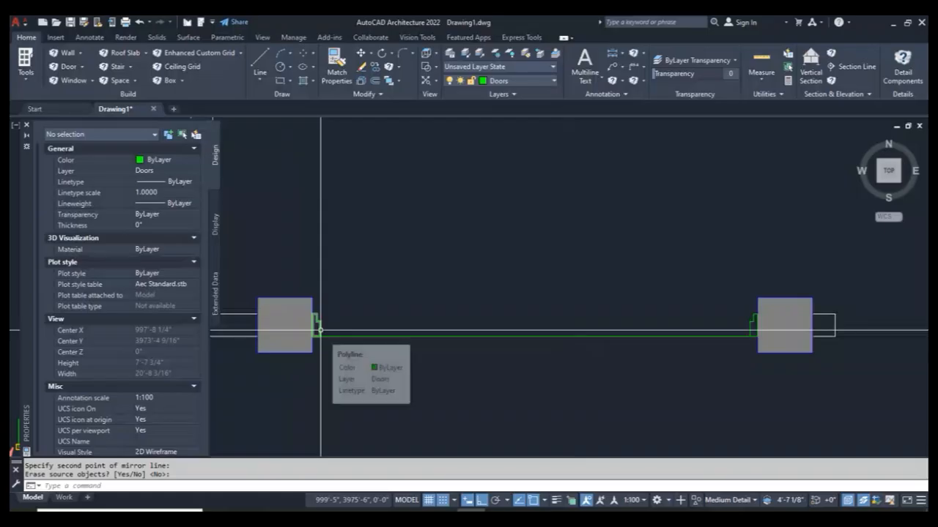
key("Return")
key("ctrl+z")
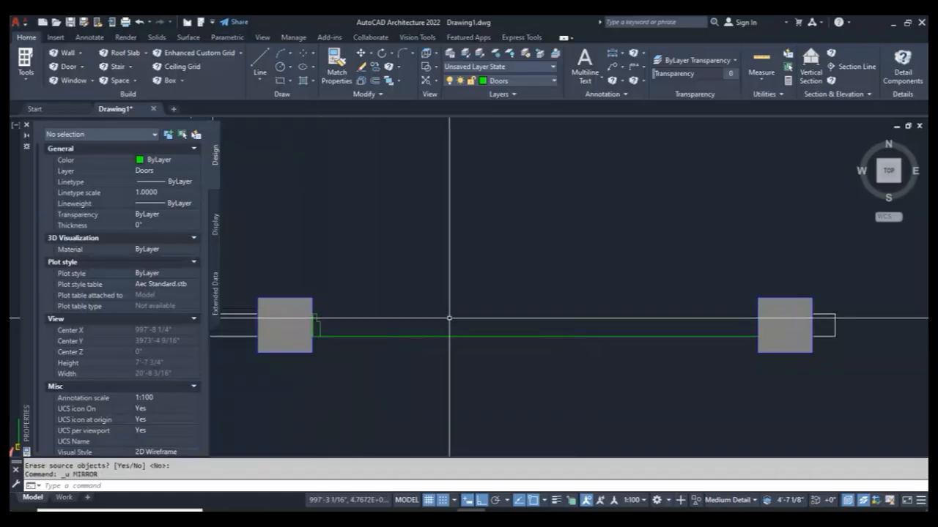
Mirror the left door frame profile about a vertical axis through the opening line's midpoint, keeping the source object.
type("mi")
key("Return")
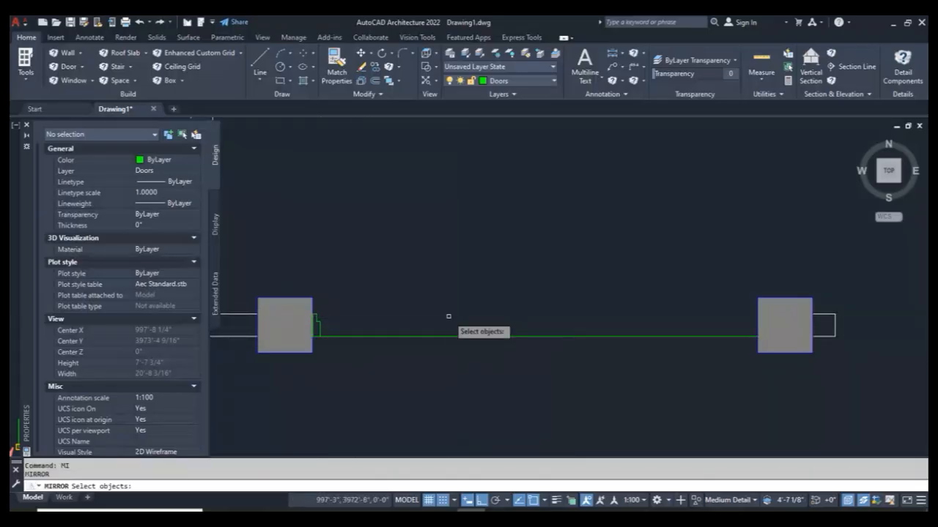
left_click(318, 327)
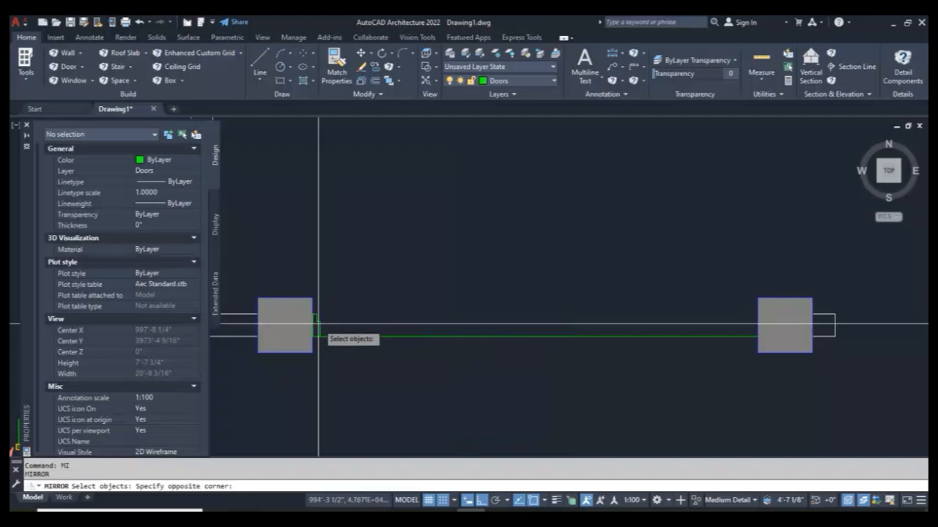
left_click(317, 320)
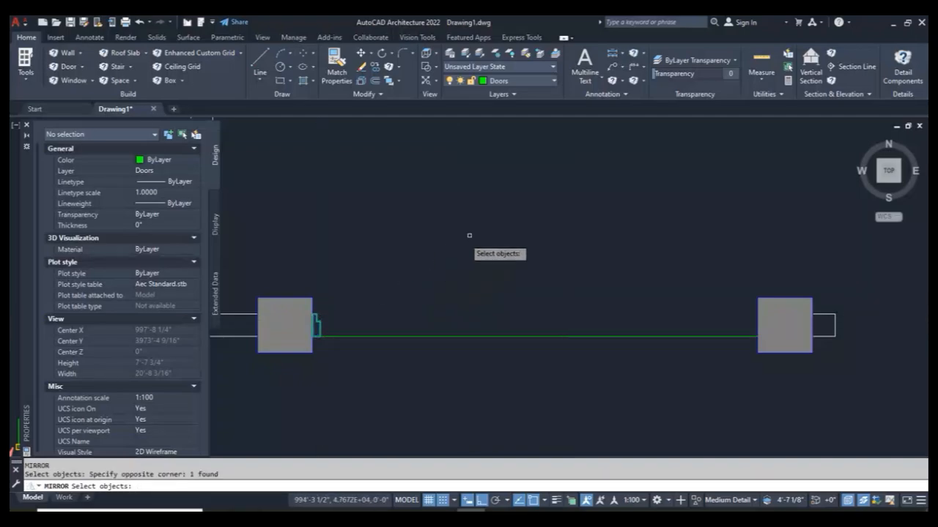
key("Return")
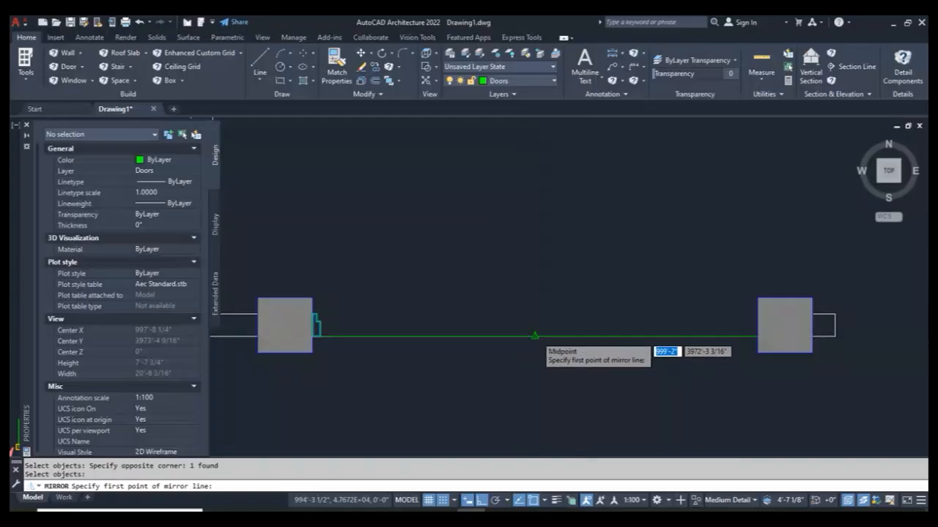
left_click(535, 336)
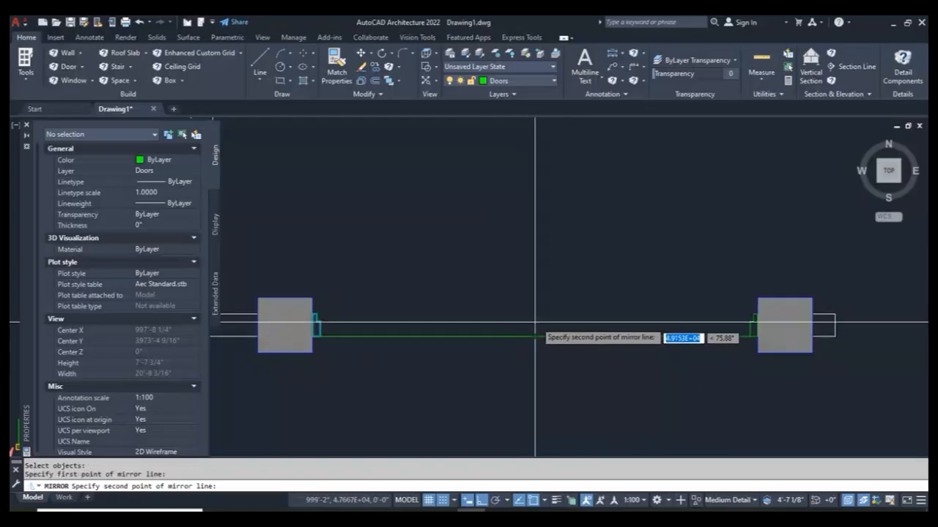
left_click(542, 218)
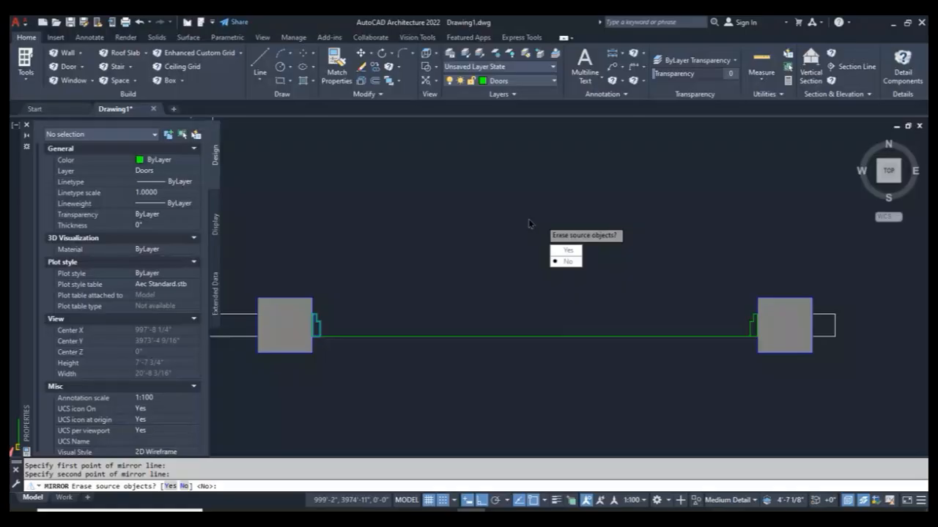
key("Return")
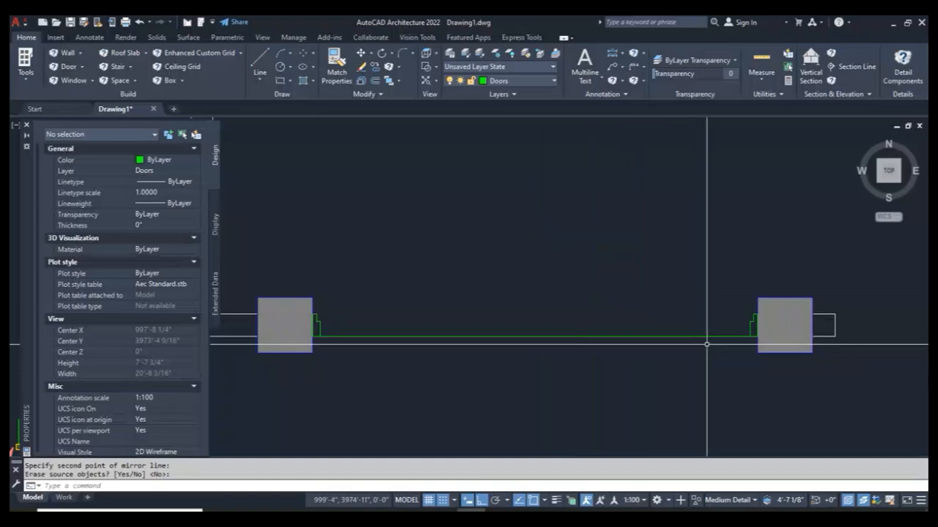
Delete the horizontal helper line running across the opening between the two columns.
left_click(656, 318)
left_click(615, 372)
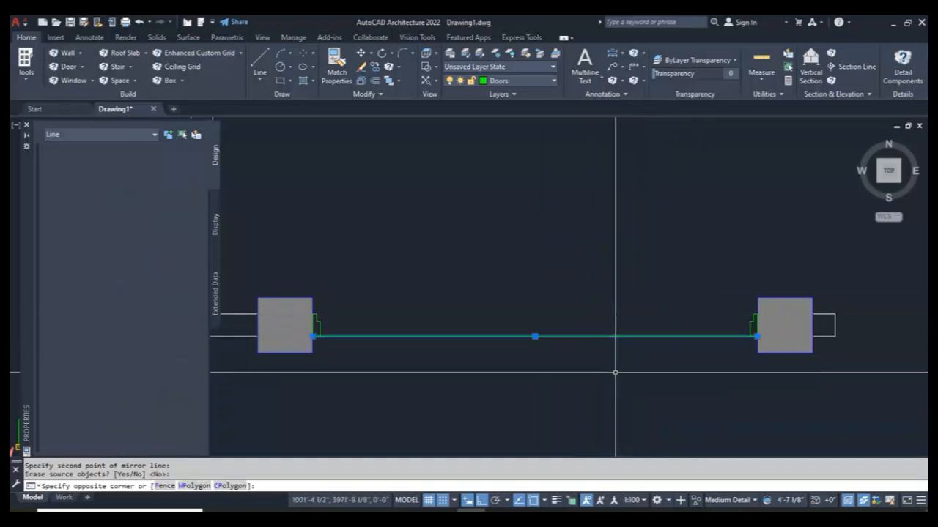
key("Delete")
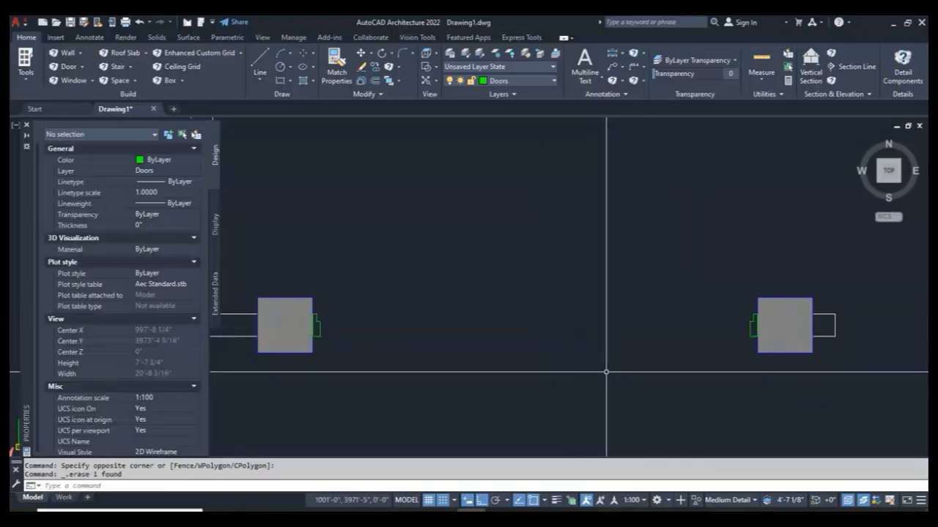
Draw a horizontal line from the left frame profile's inner step corner to the matching step corner of the right frame profile.
type("l")
key("Return")
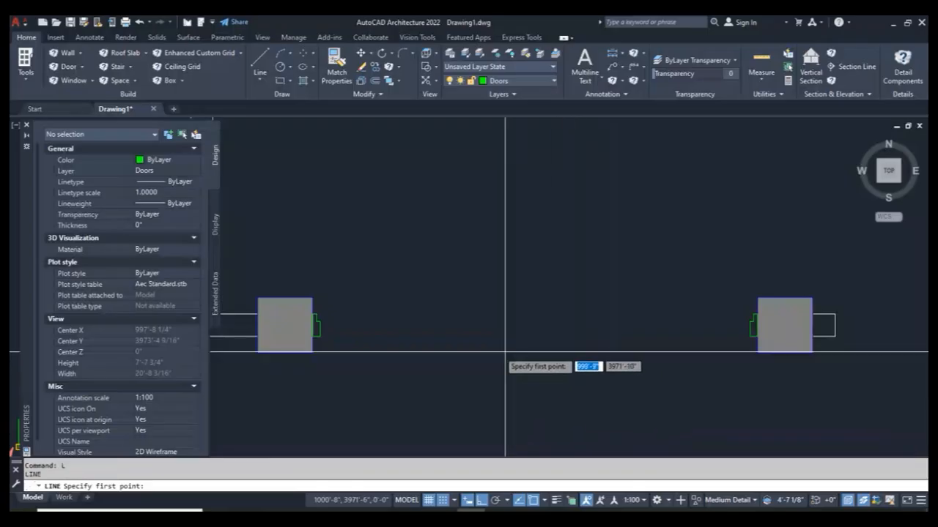
scroll(324, 322, "up", 2)
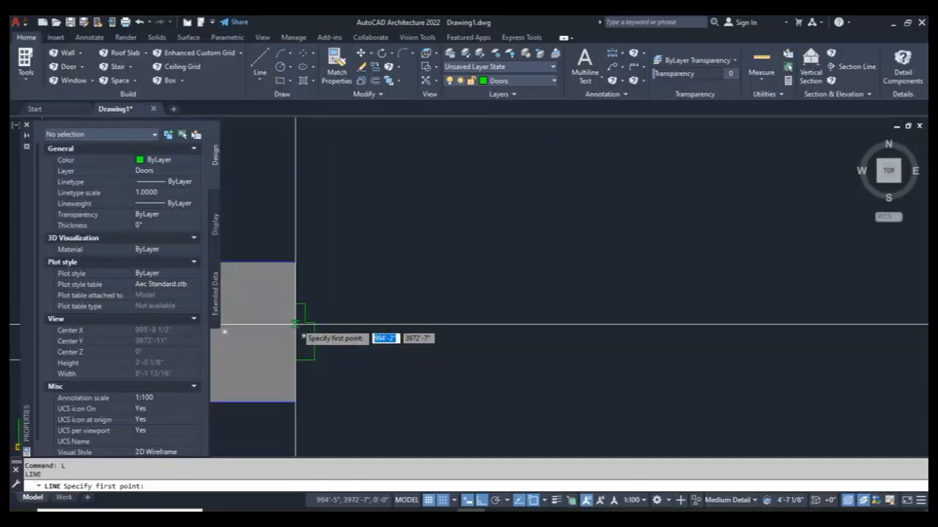
left_click(304, 323)
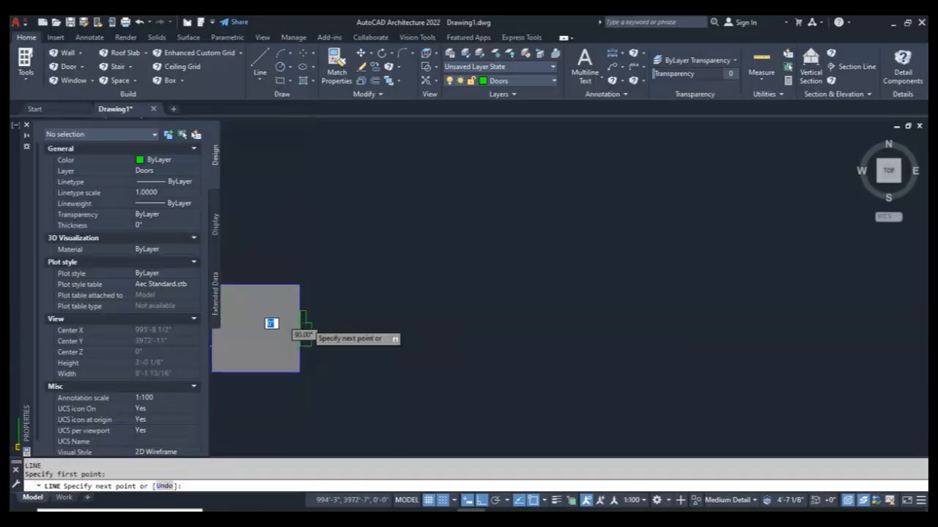
scroll(306, 323, "down", 3)
scroll(564, 330, "up", 5)
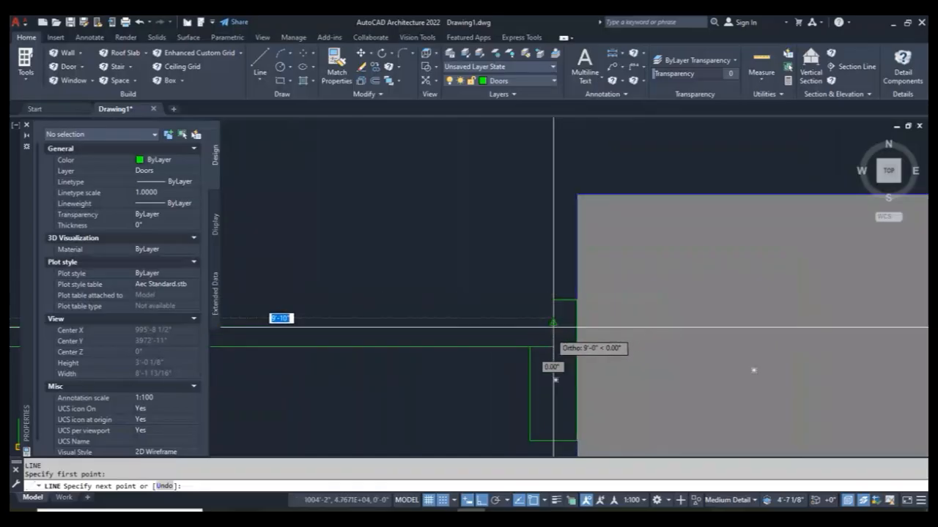
left_click(554, 345)
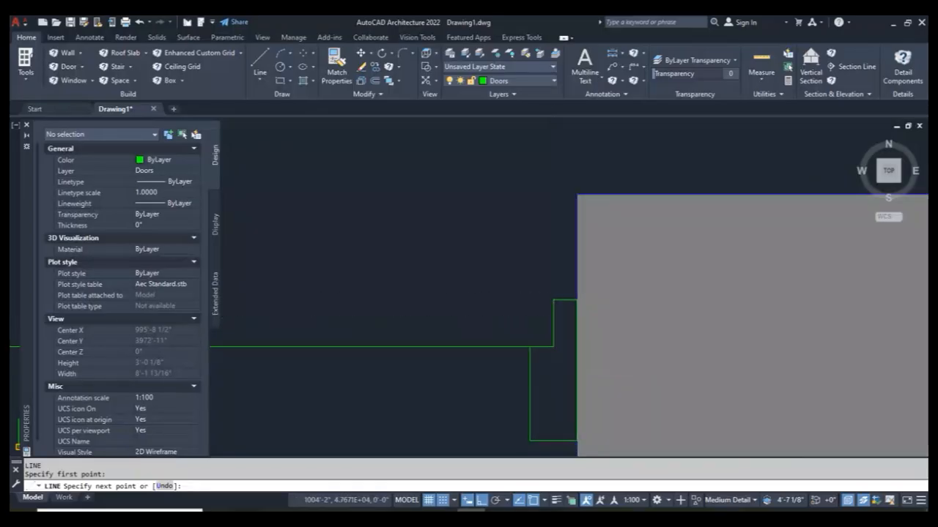
scroll(554, 346, "down", 5)
key("Escape")
scroll(571, 348, "up", 5)
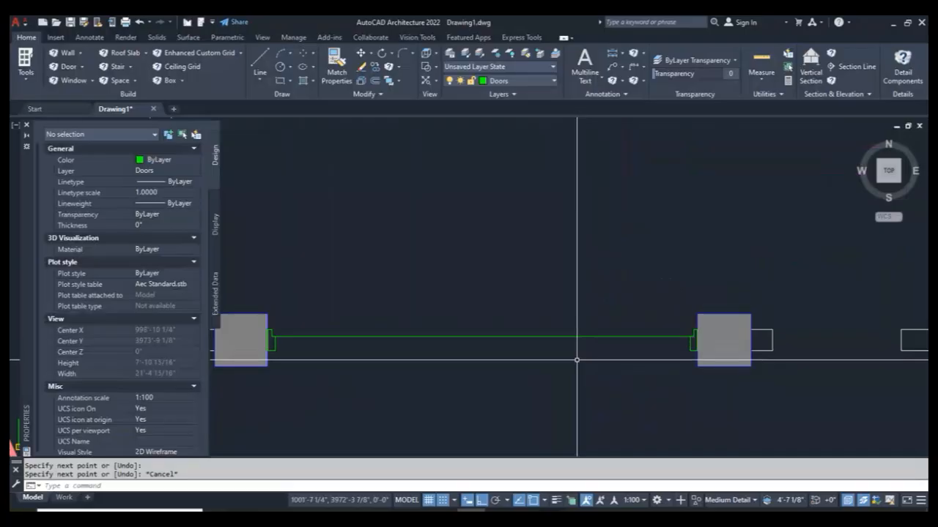
Measure the distance between the inner step corners of the left and right door frame profiles.
type("di")
key("Return")
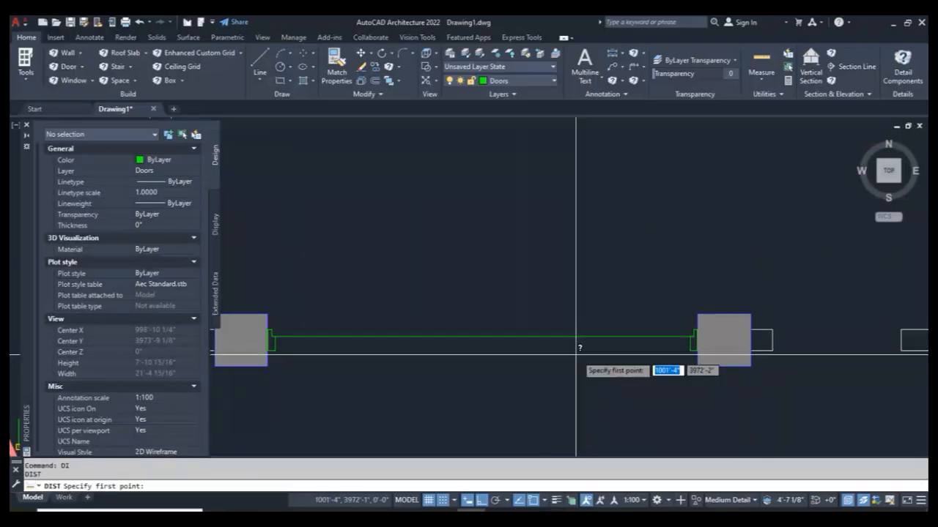
scroll(293, 334, "up", 4)
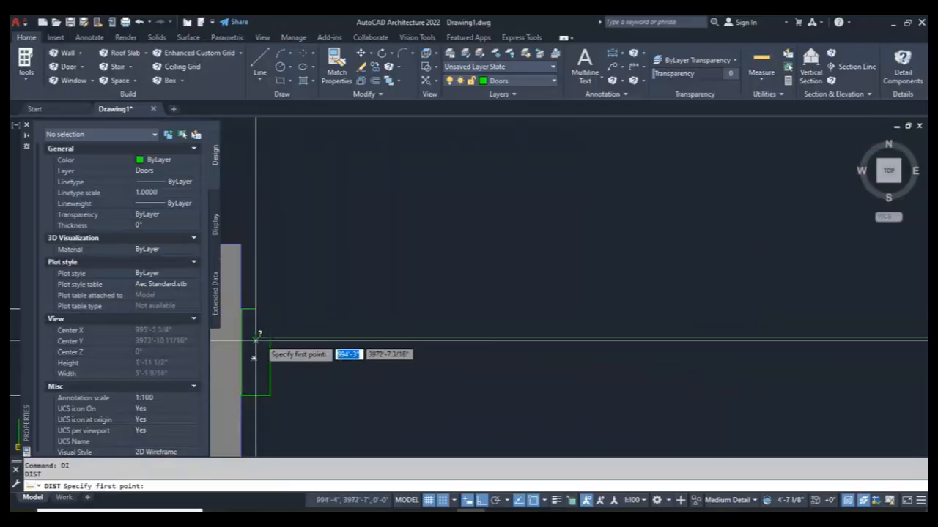
left_click(257, 336)
scroll(254, 357, "down", 4)
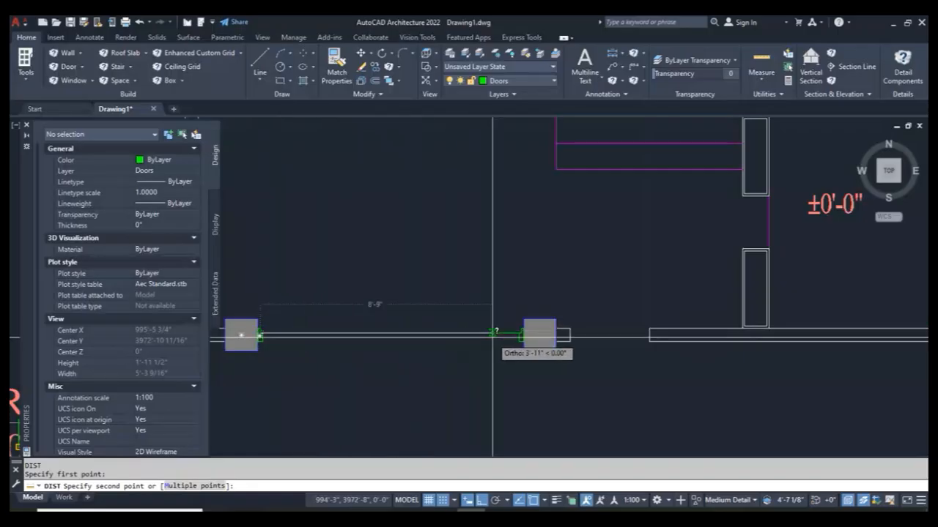
scroll(549, 322, "up", 4)
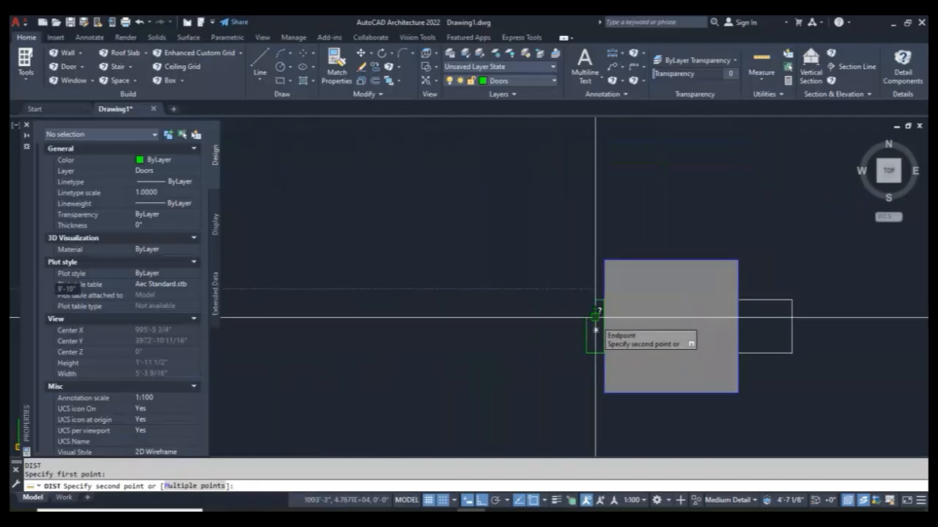
left_click(595, 317)
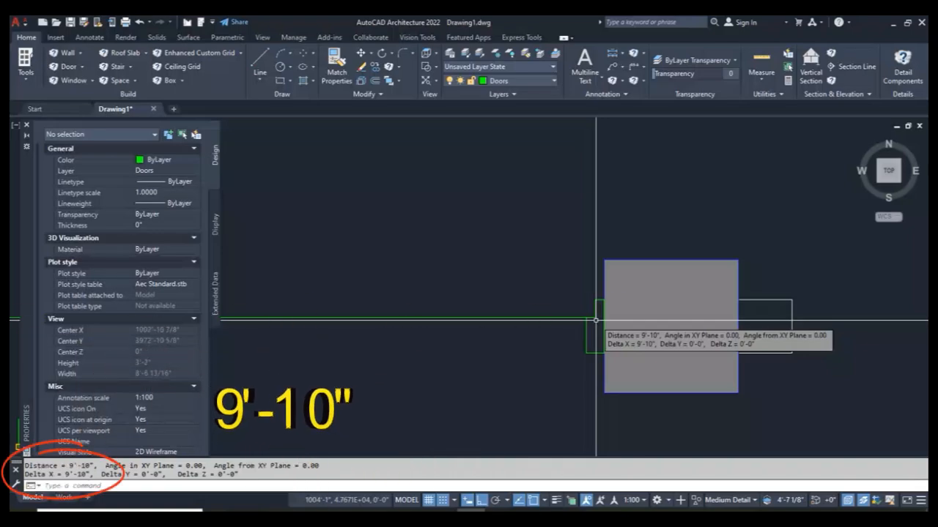
scroll(621, 324, "down", 4)
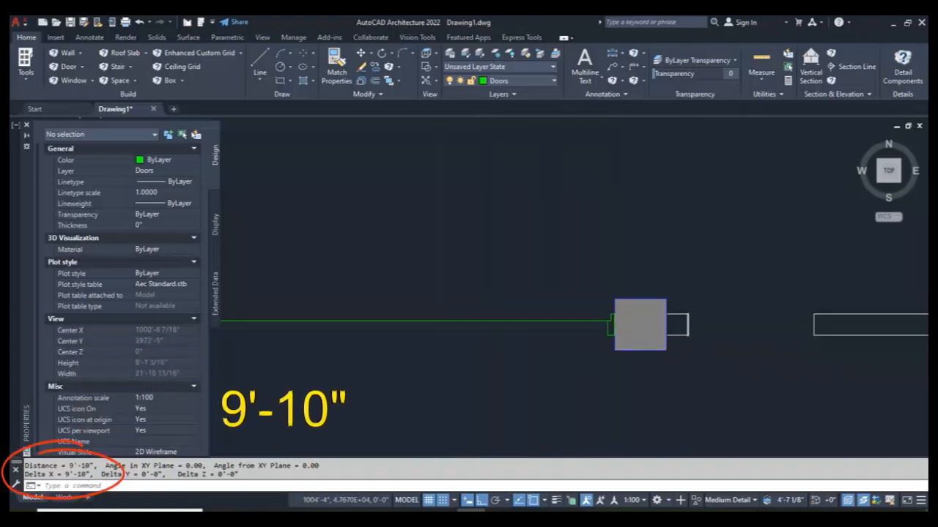
scroll(690, 332, "down", 2)
type("L")
key("Return")
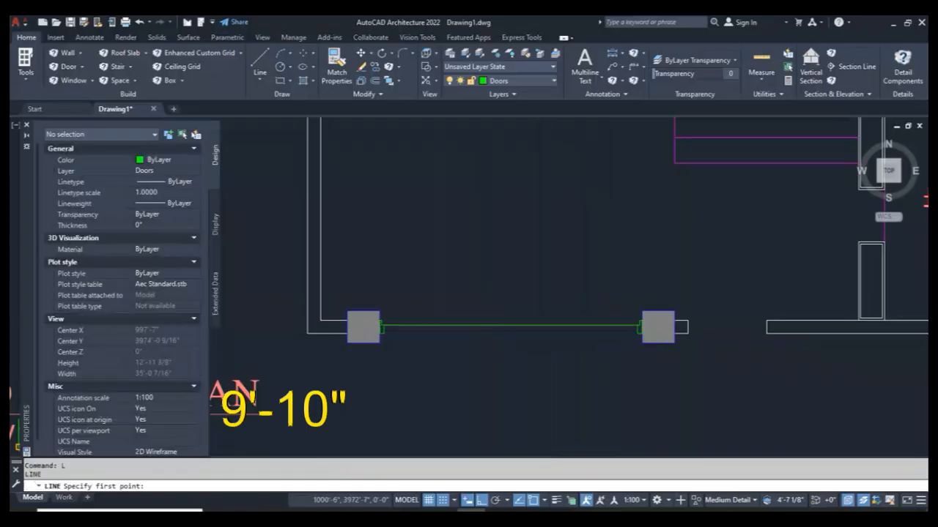
left_click(504, 323)
key("Escape")
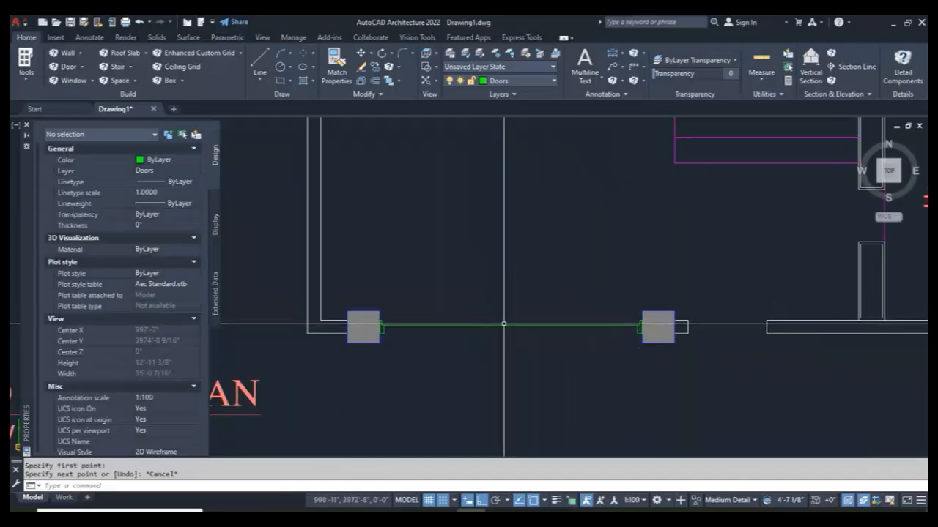
Draw a vertical line upward from the midpoint of the horizontal line between the two door frame profiles.
type("L")
key("Return")
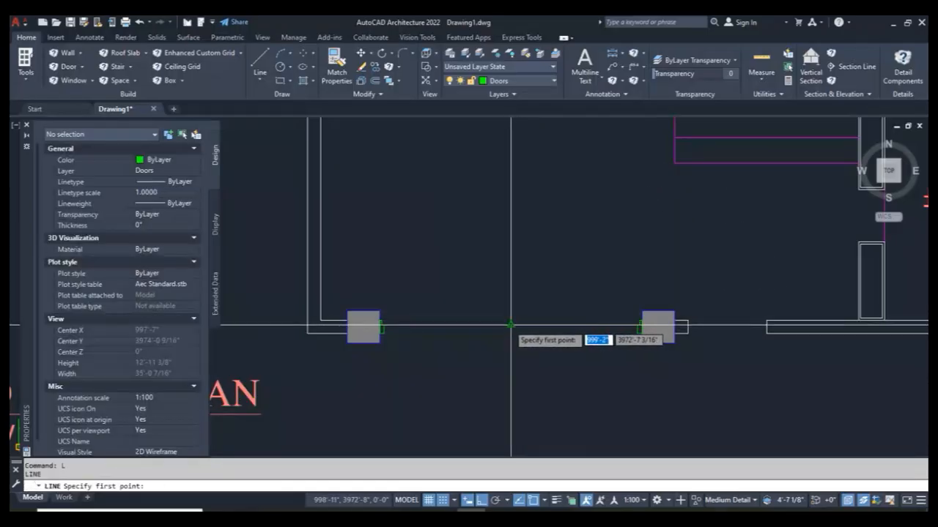
left_click(511, 324)
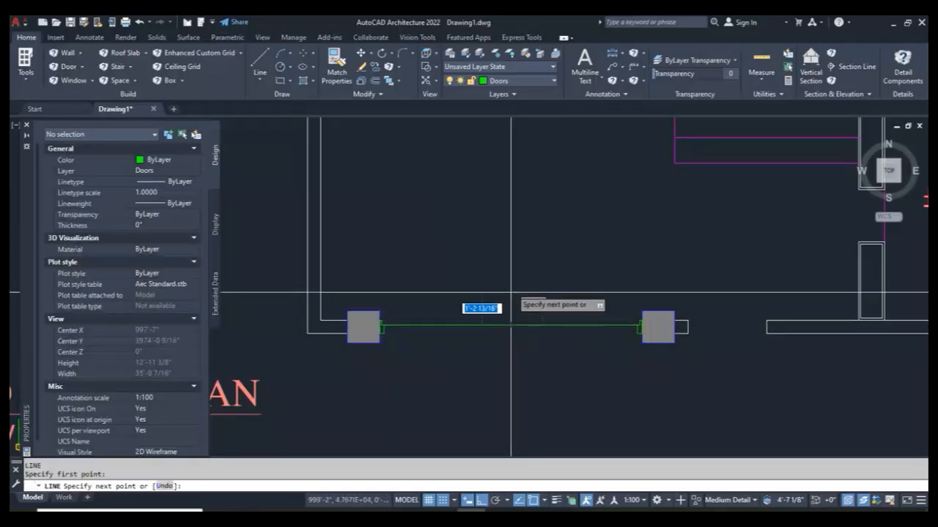
left_click(523, 225)
key("Escape")
key("Escape")
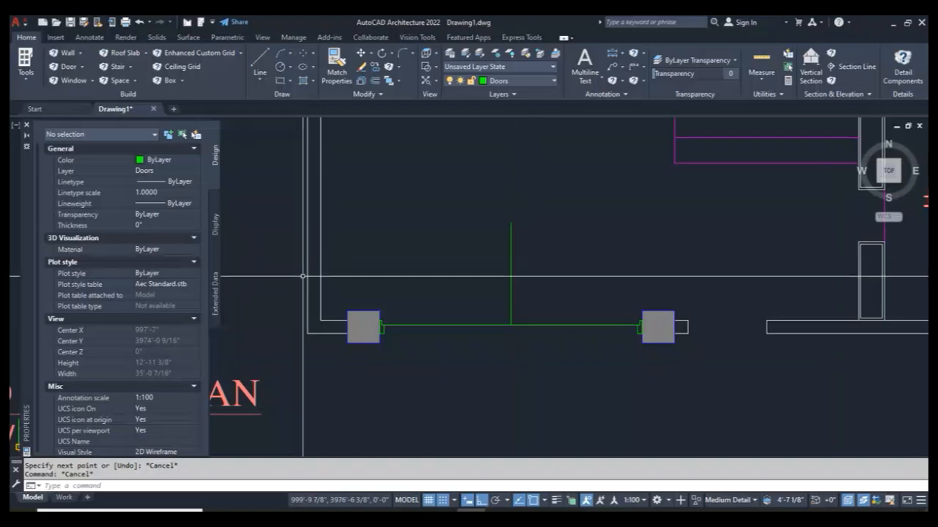
Measure the distance from the base of the vertical centre line to the right frame profile's inner step corner.
type("DI")
key("Return")
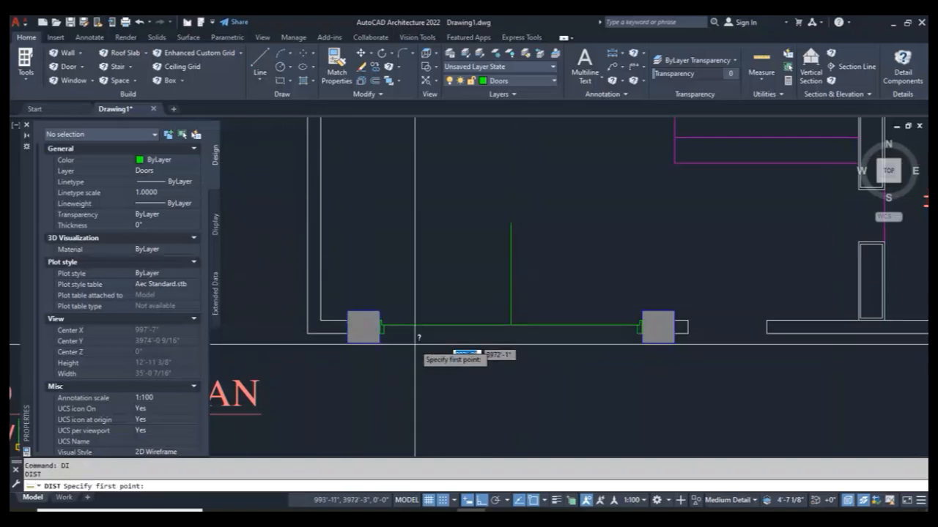
left_click(510, 323)
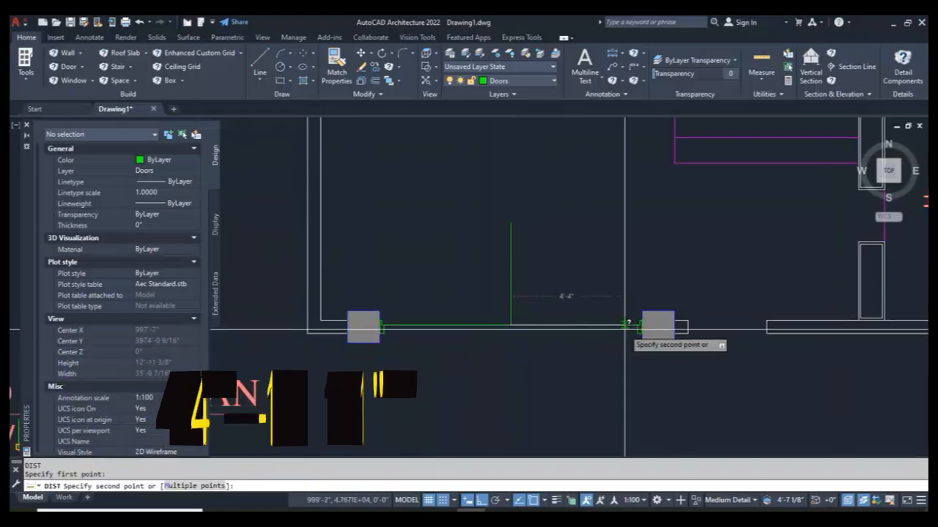
scroll(645, 323, "up", 5)
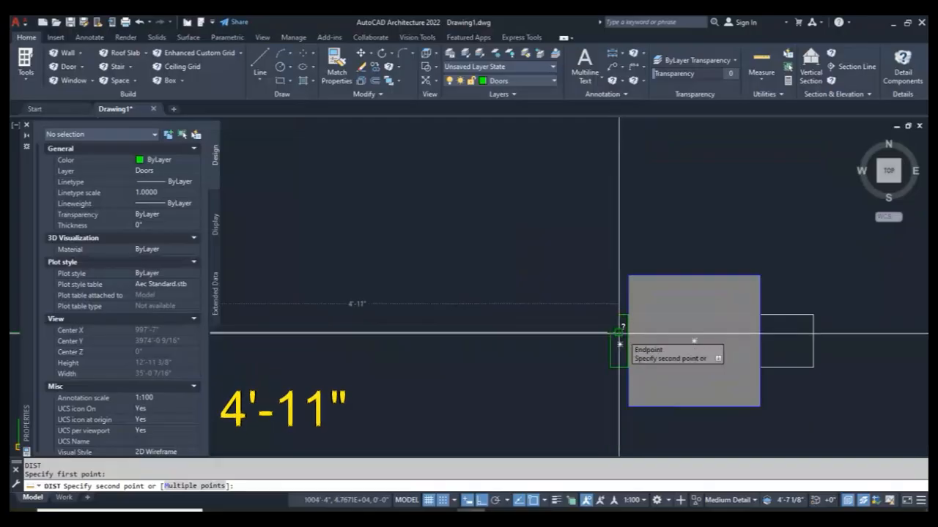
scroll(619, 333, "down", 2)
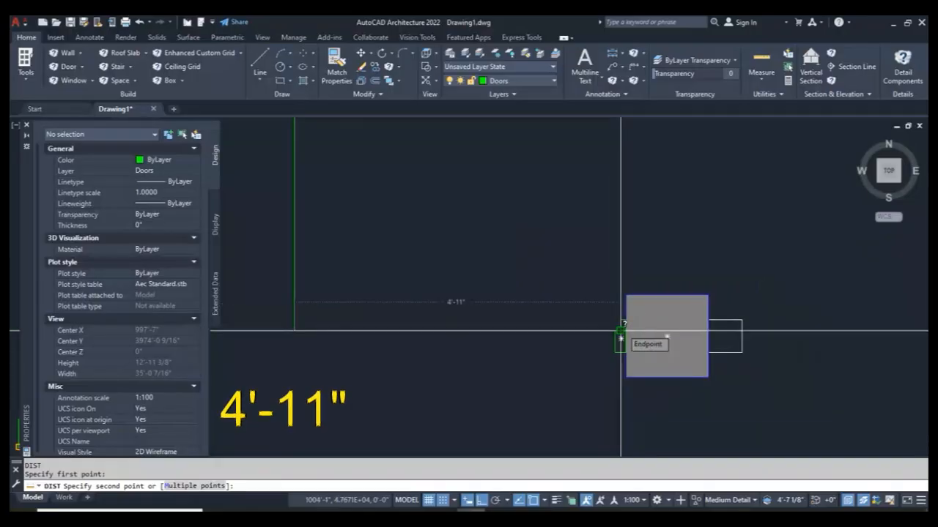
scroll(621, 331, "down", 1)
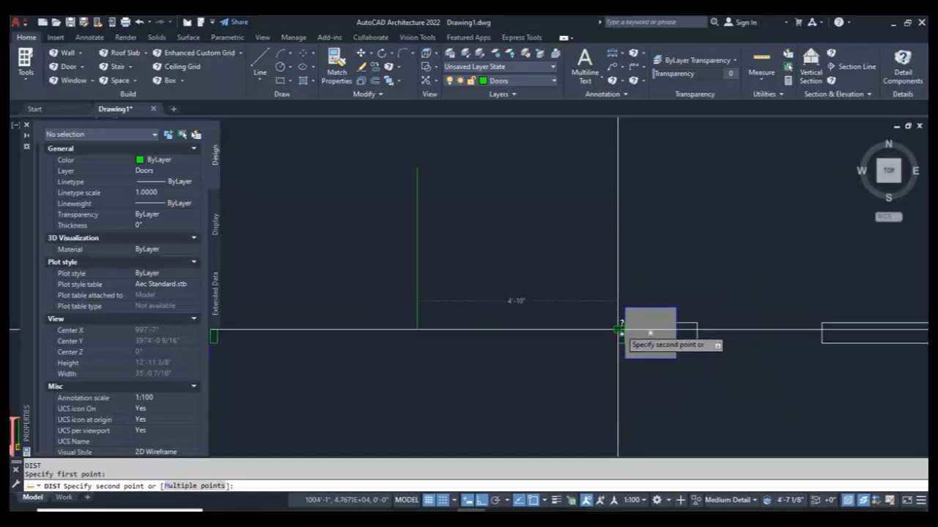
scroll(619, 330, "up", 4)
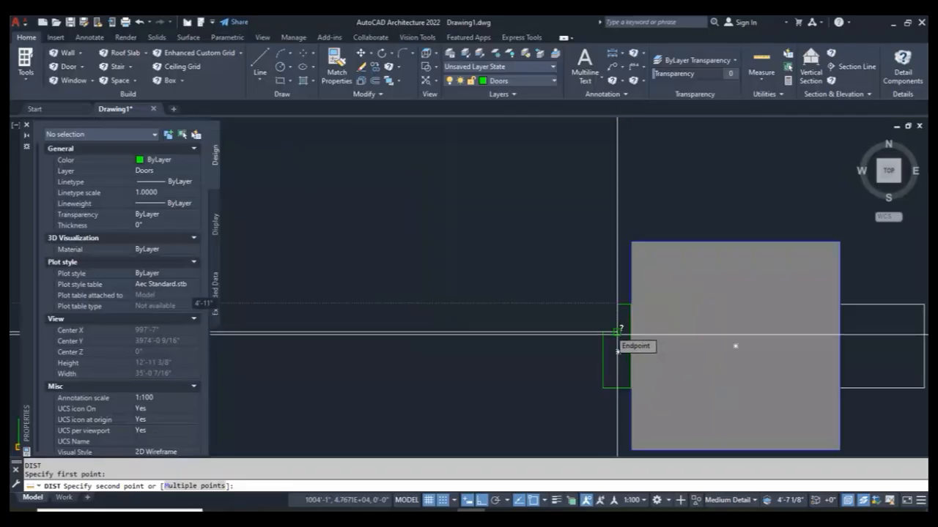
left_click(616, 333)
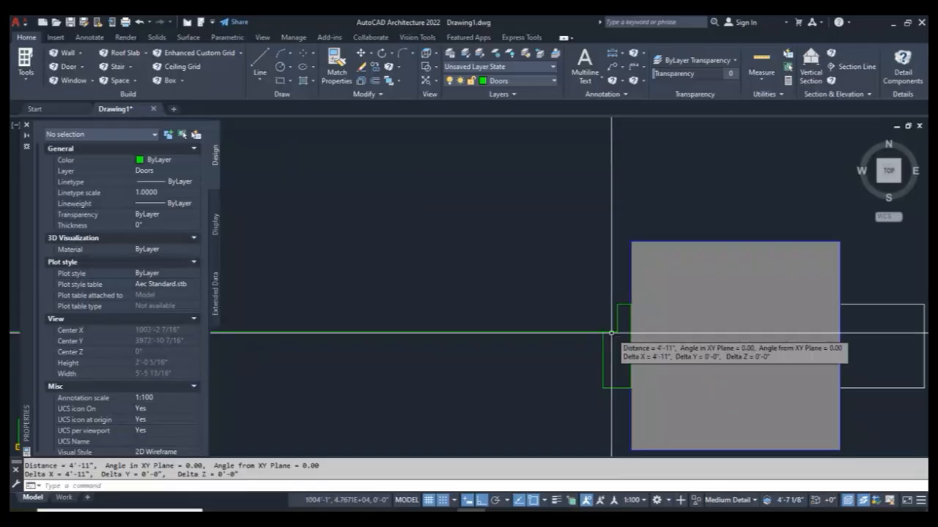
scroll(611, 332, "down", 4)
key("Escape")
key("Escape")
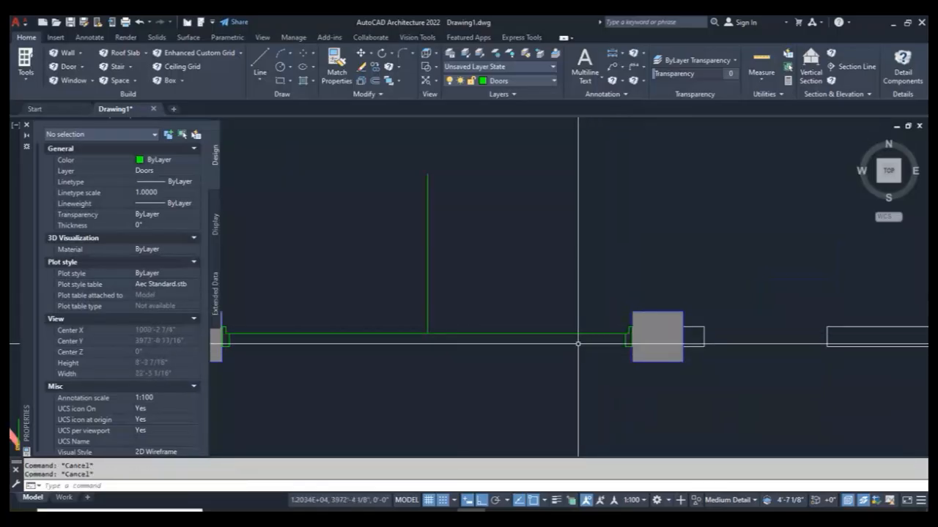
Draw a 4'11" by 2" rectangle for the door leaf in the empty area above the opening.
scroll(578, 342, "down", 4)
type("rec")
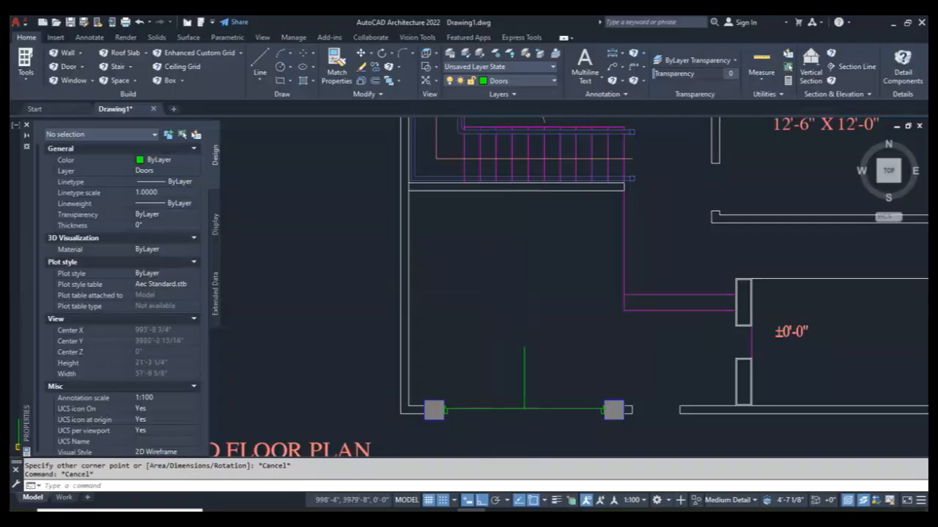
key("Return")
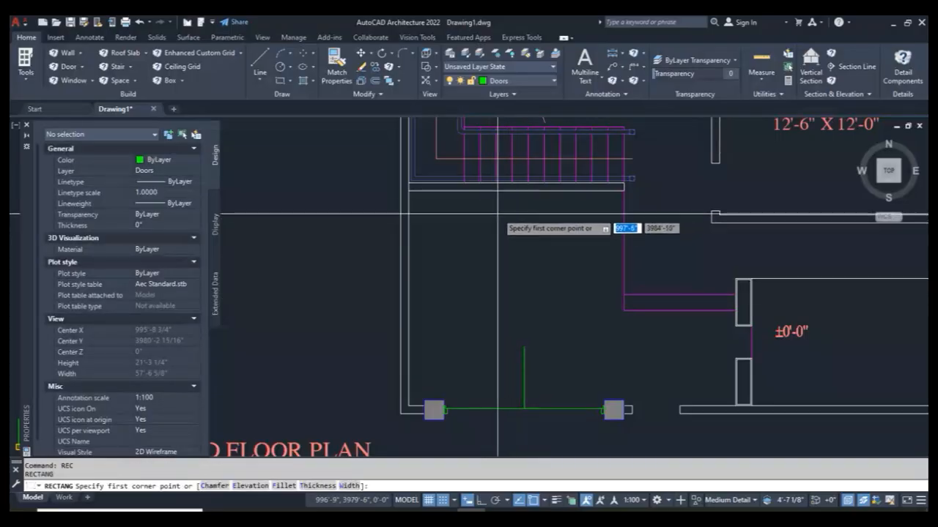
left_click(498, 215)
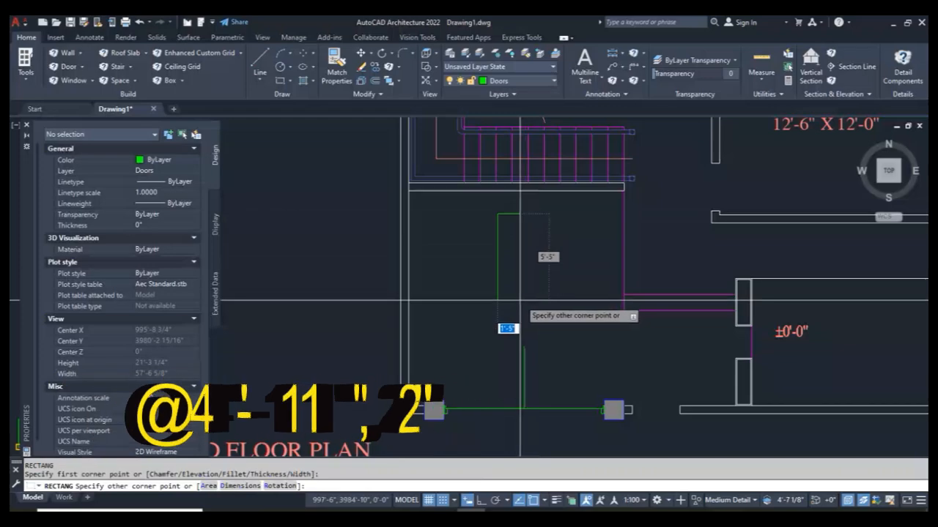
type("@")
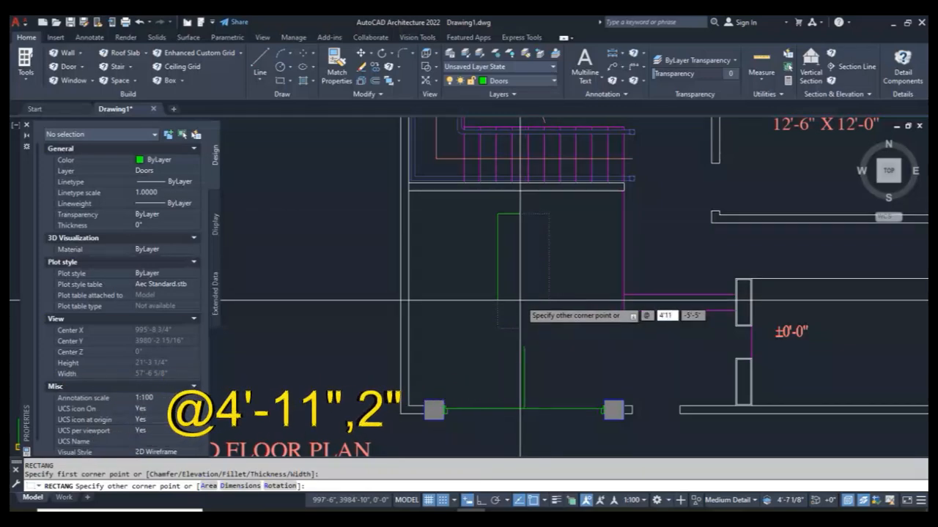
type("4'11")
key("Tab")
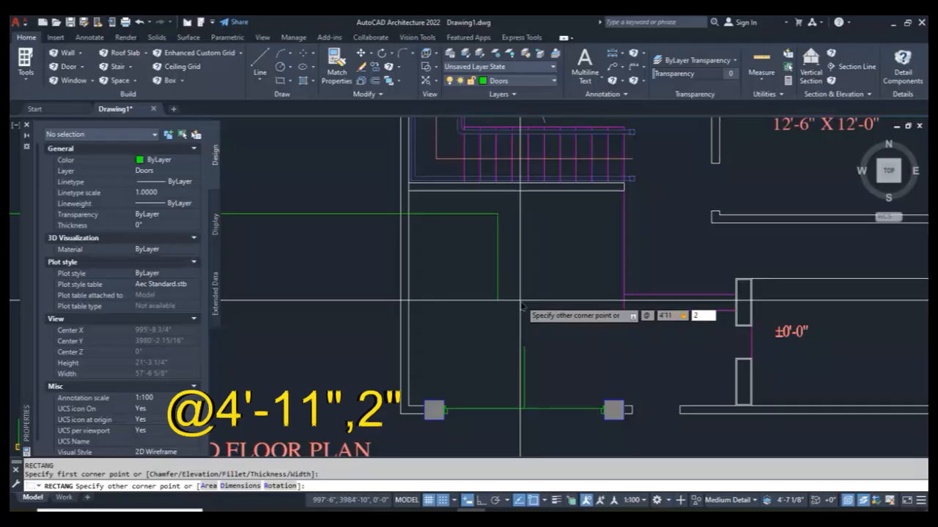
key("Return")
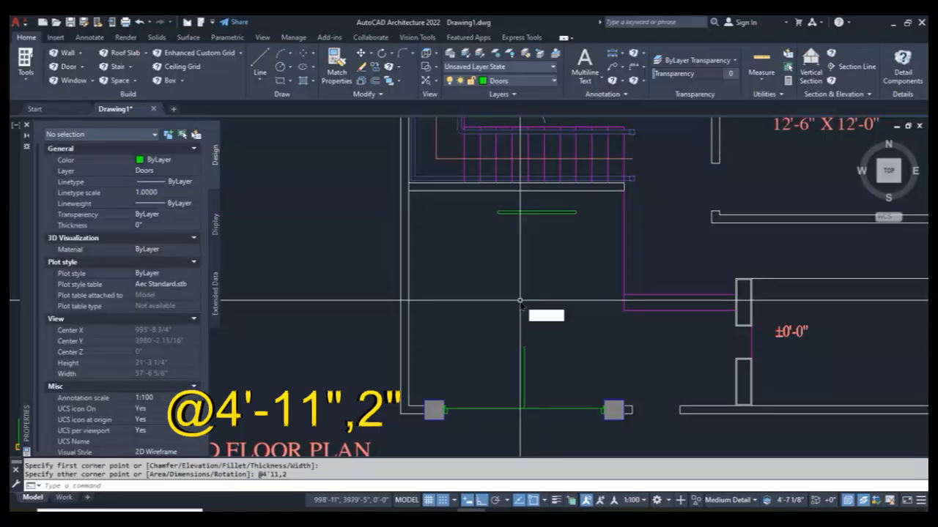
Rotate the door leaf rectangle by 270° so that it stands vertically.
key("Return")
left_click(563, 203)
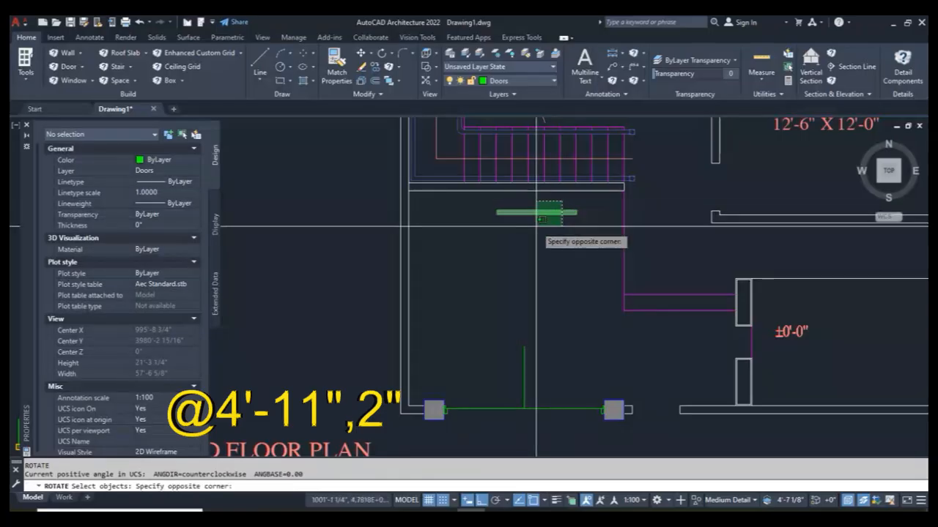
left_click(537, 228)
key("Return")
left_click(545, 231)
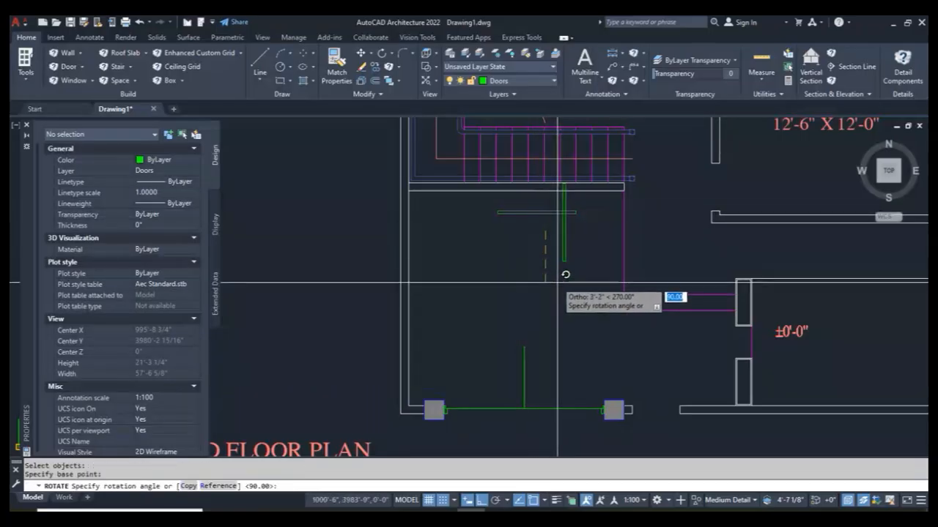
Move the door leaf rectangle by its lower-right corner onto the right frame profile's inner step corner.
left_click(573, 258)
left_click(543, 276)
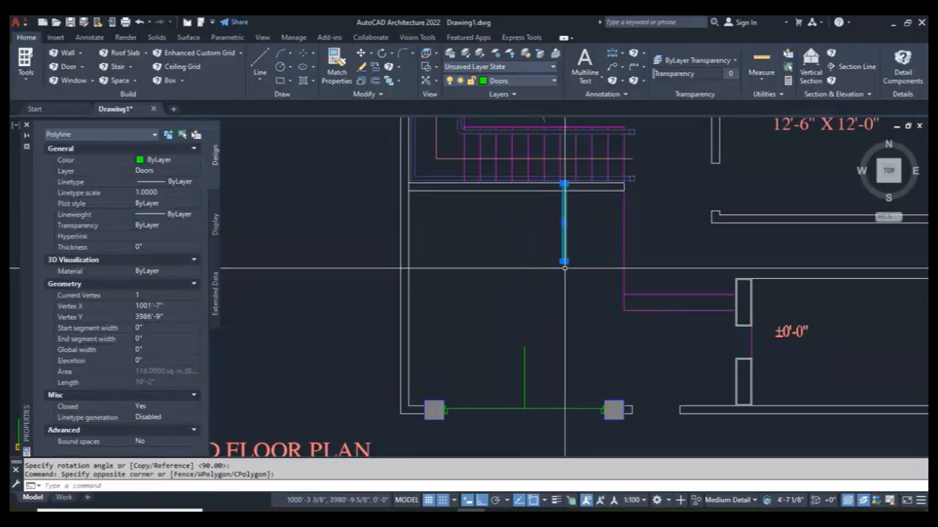
type("m")
key("Return")
scroll(562, 258, "up", 5)
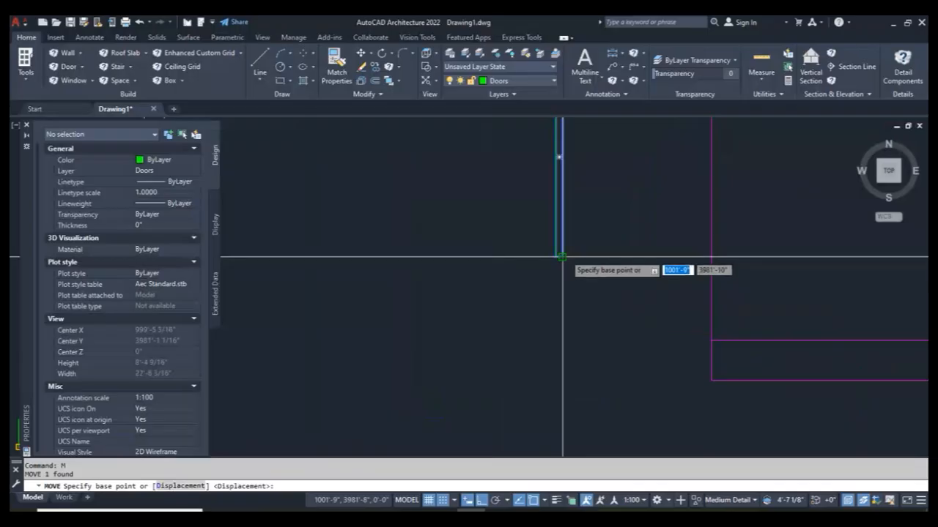
left_click(563, 257)
scroll(564, 256, "down", 5)
scroll(604, 336, "up", 6)
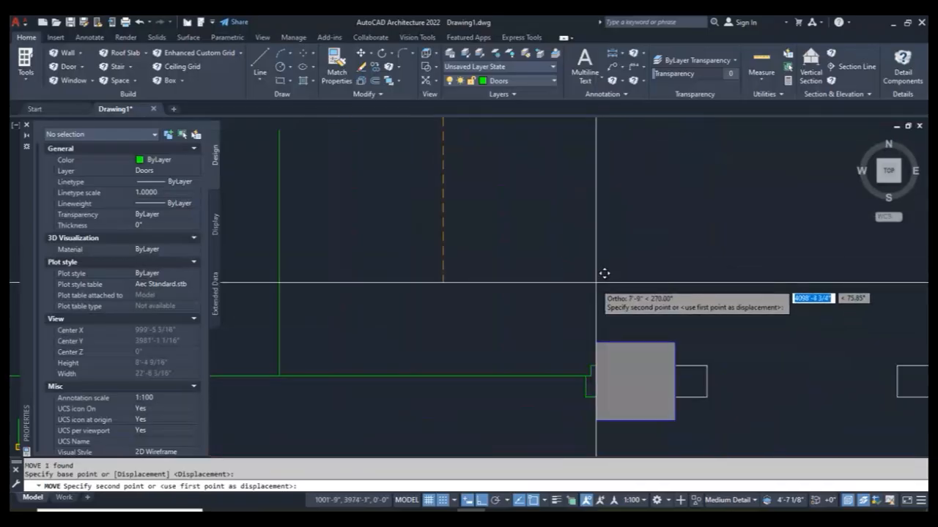
left_click(585, 377)
scroll(586, 376, "down", 6)
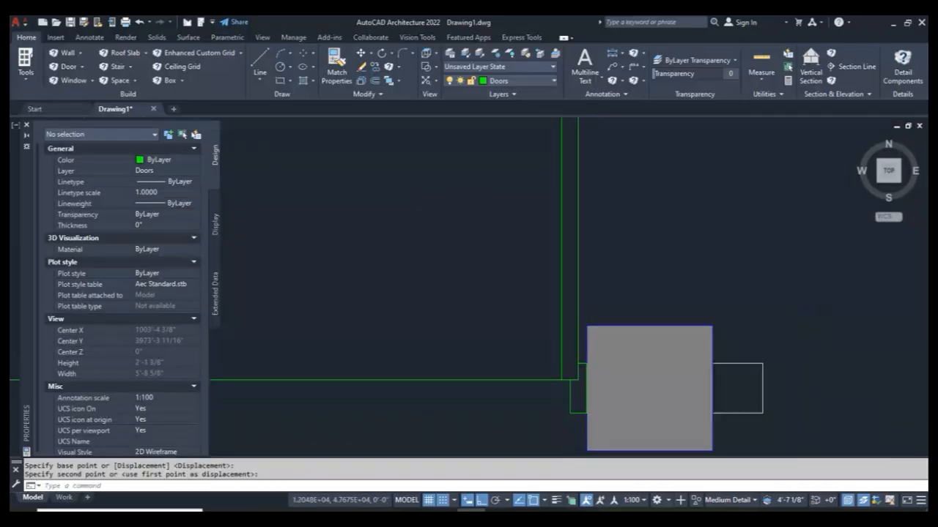
key("Escape")
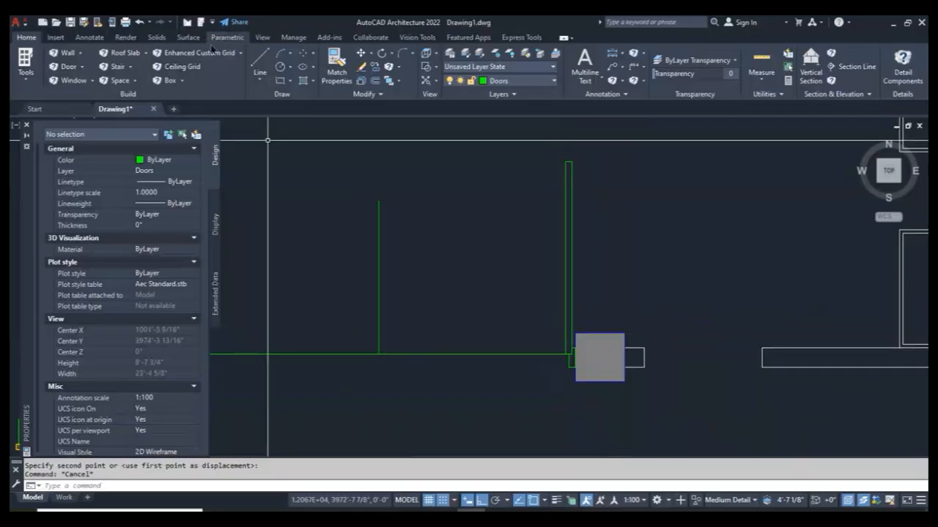
Draw a Center, Start, End swing arc around the leaf's lower-right corner, from its upper-right corner to the opening's midpoint.
left_click(290, 54)
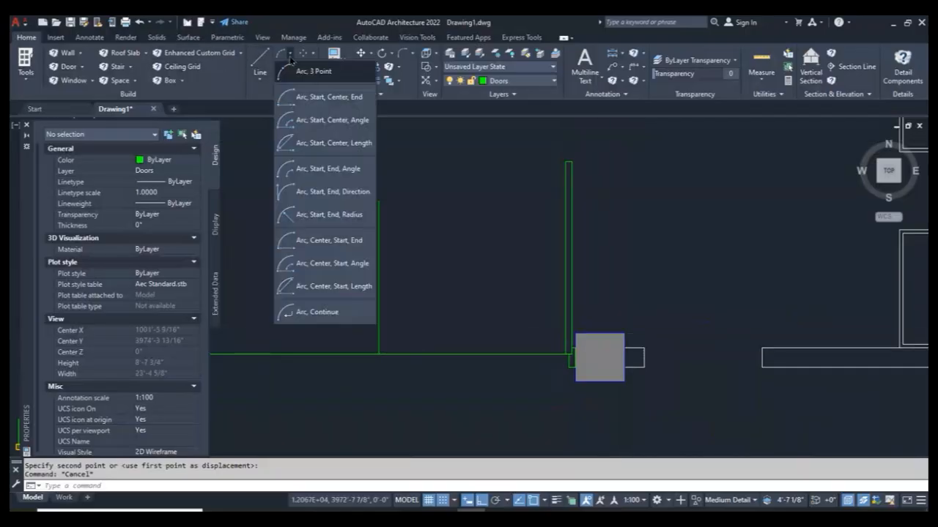
left_click(310, 242)
scroll(572, 355, "up", 2)
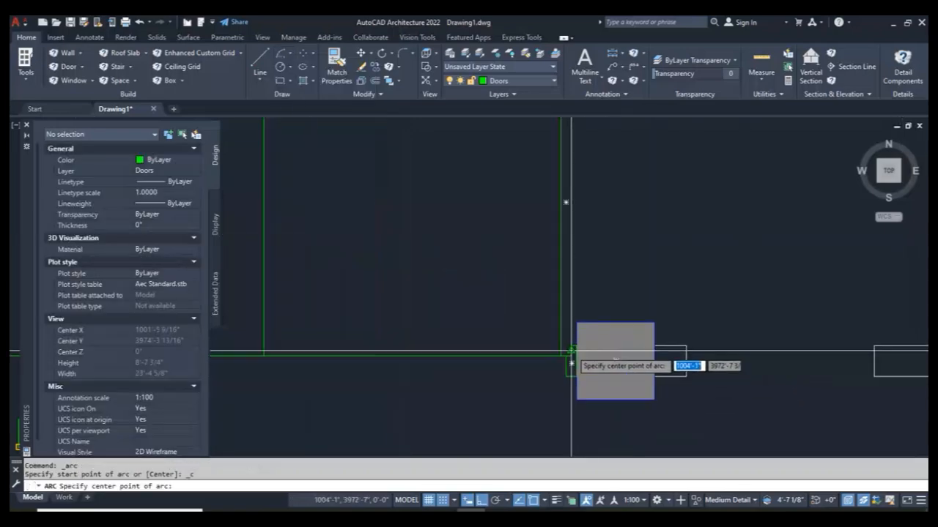
left_click(571, 355)
scroll(568, 356, "down", 3)
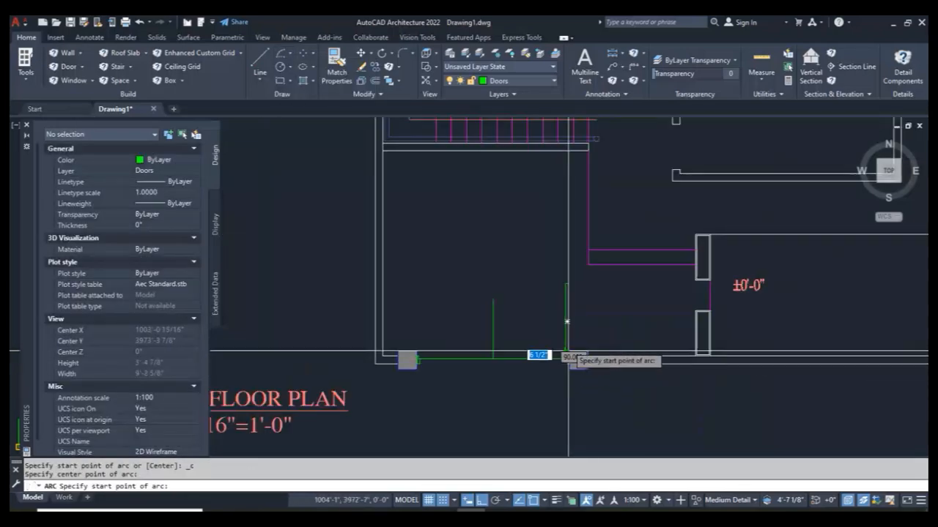
scroll(567, 287, "up", 5)
left_click(550, 282)
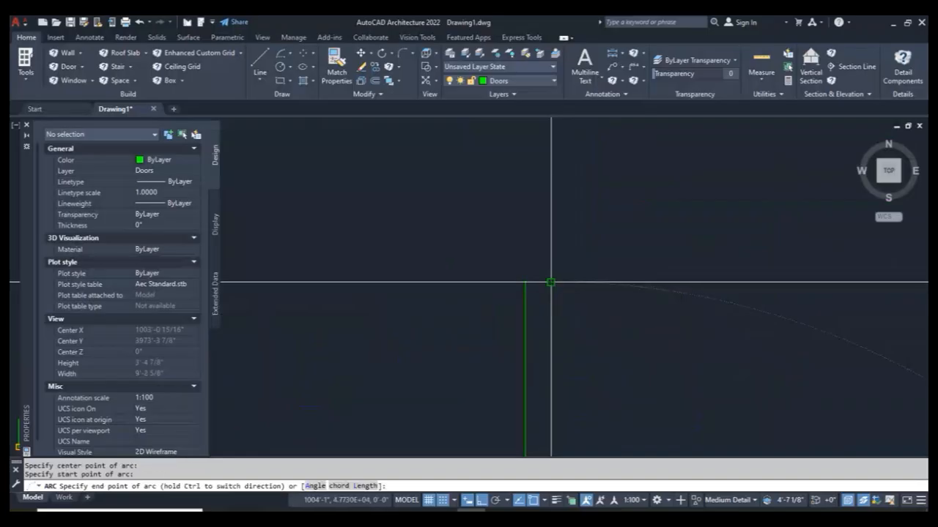
scroll(551, 282, "down", 4)
scroll(474, 350, "up", 4)
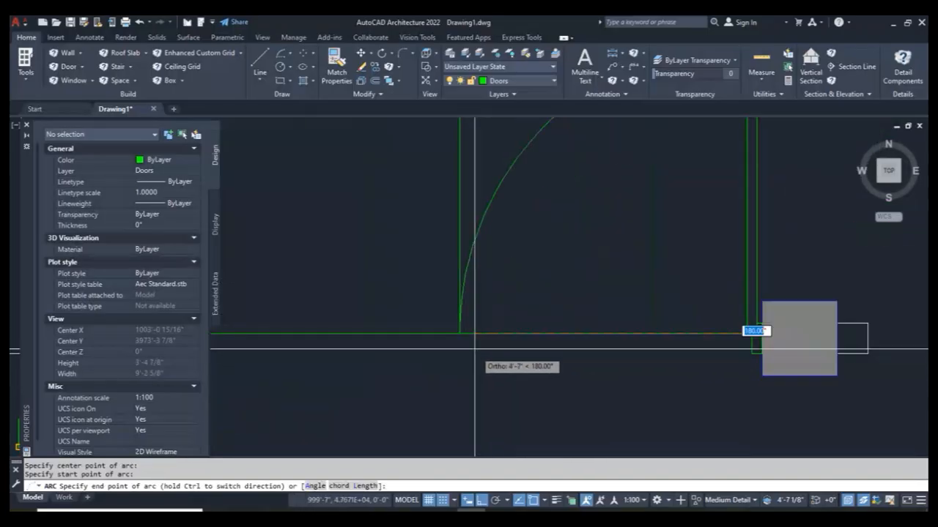
left_click(460, 330)
scroll(461, 330, "down", 3)
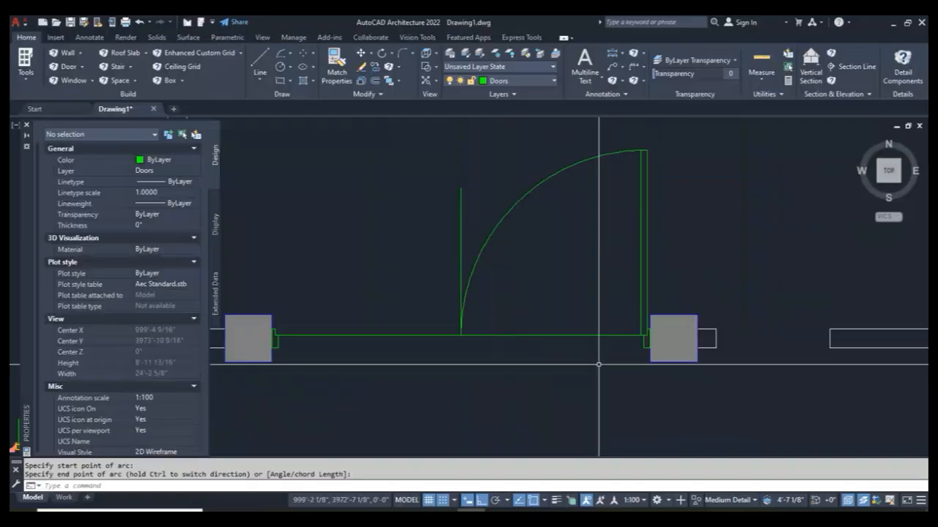
Mirror the right door leaf and its swing arc about the vertical centre line, keeping the source objects.
scroll(578, 356, "down", 2)
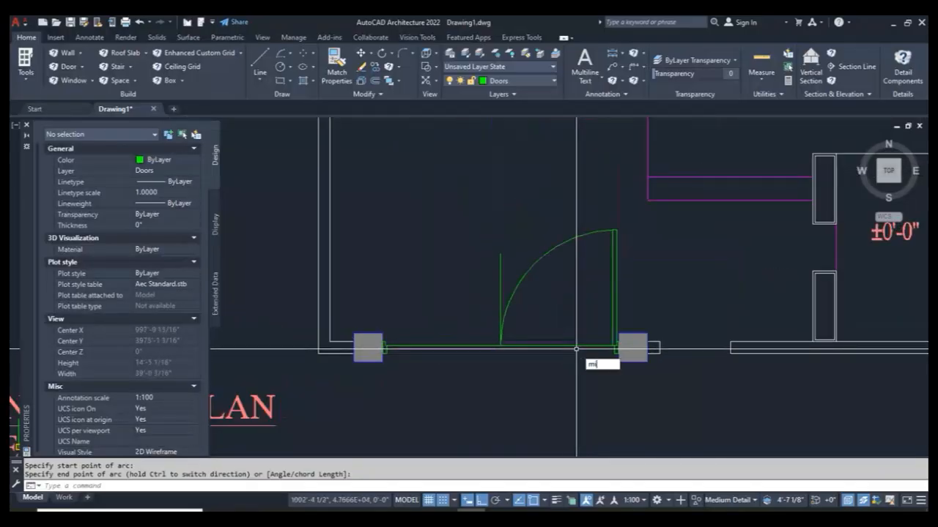
key("Return")
left_click(625, 223)
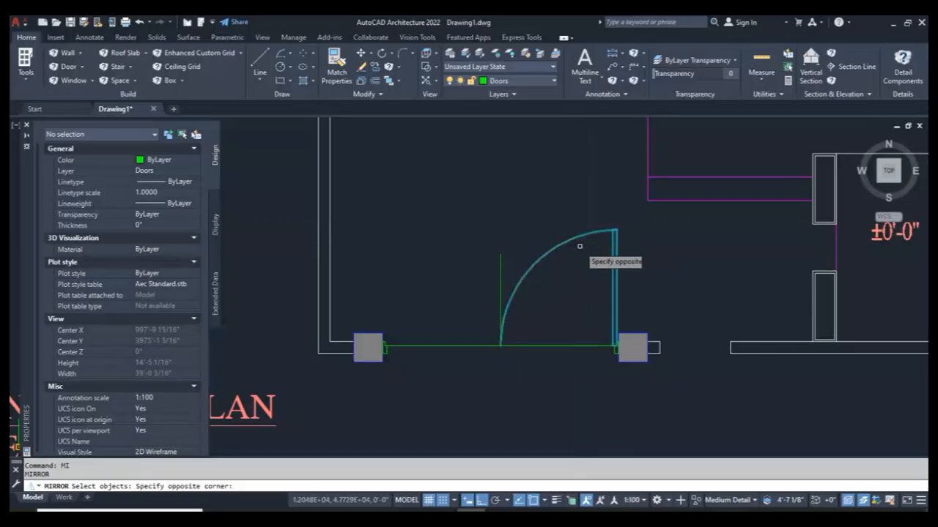
left_click(534, 317)
key("Return")
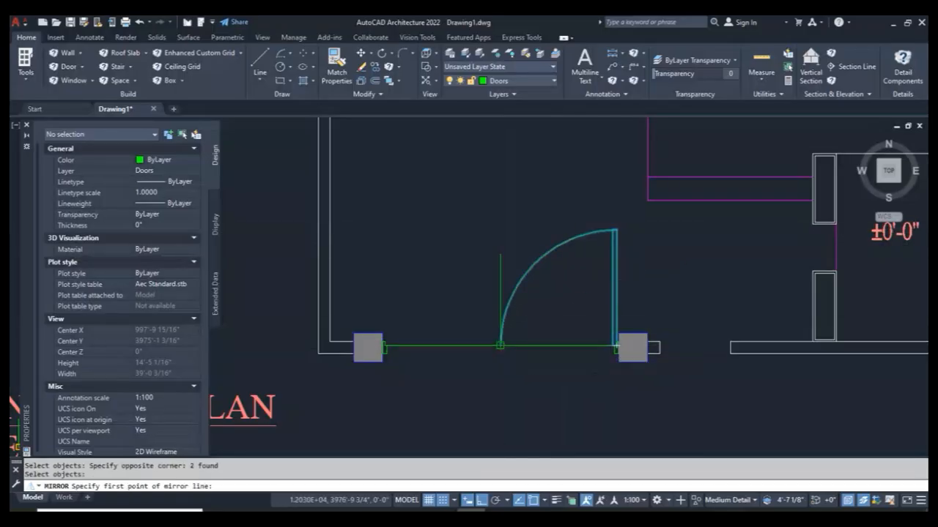
left_click(501, 345)
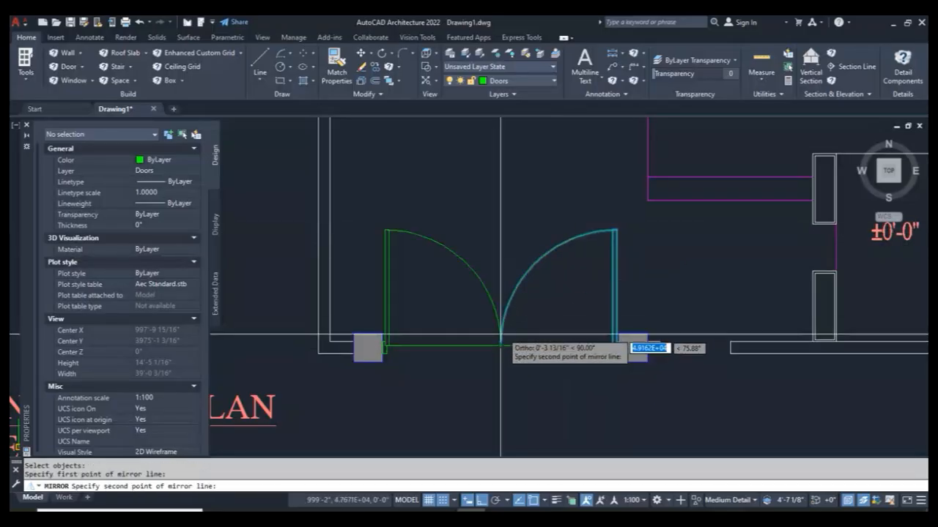
left_click(511, 184)
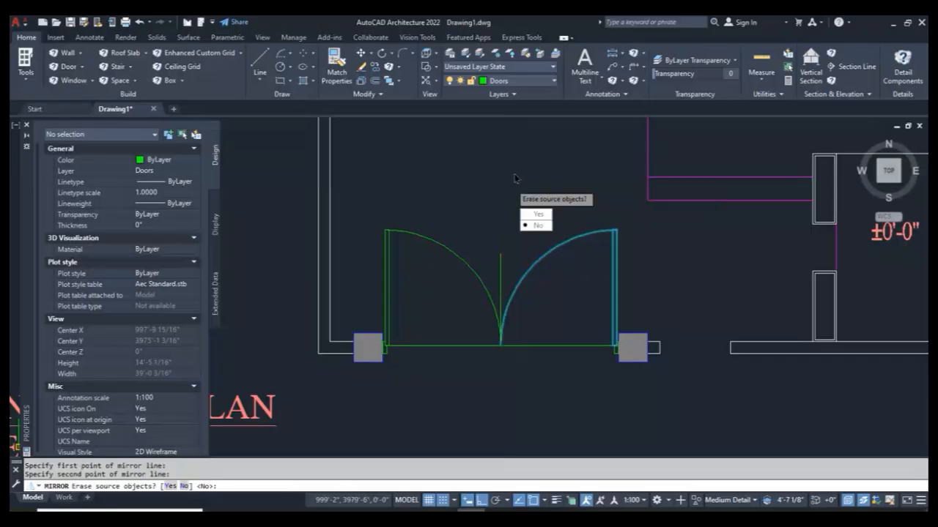
key("Return")
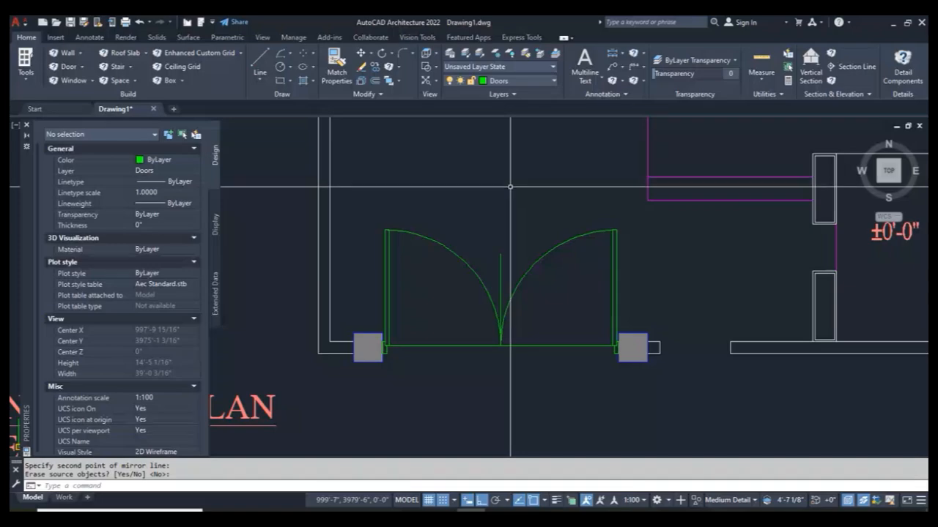
Delete the vertical centre line and the horizontal helper line between the two frame profiles.
left_click(514, 245)
left_click(498, 257)
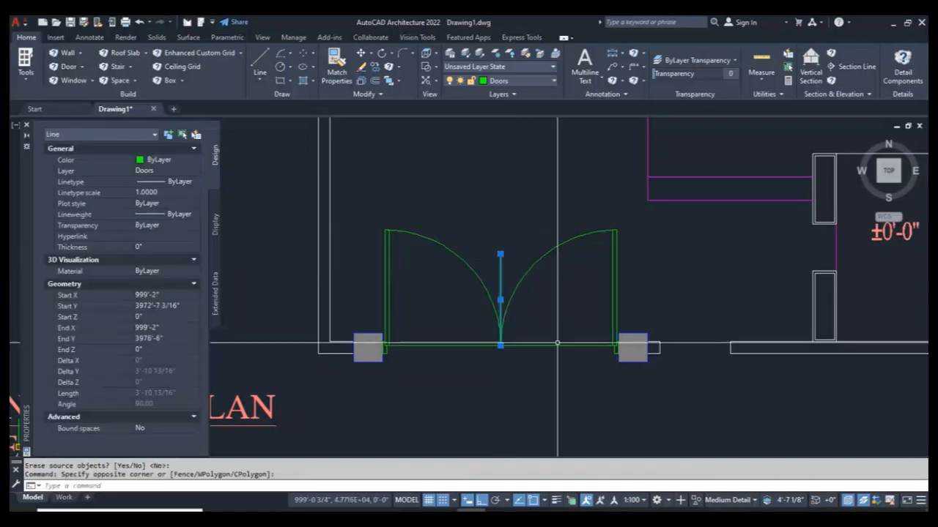
left_click(563, 334)
left_click(549, 362)
key("Delete")
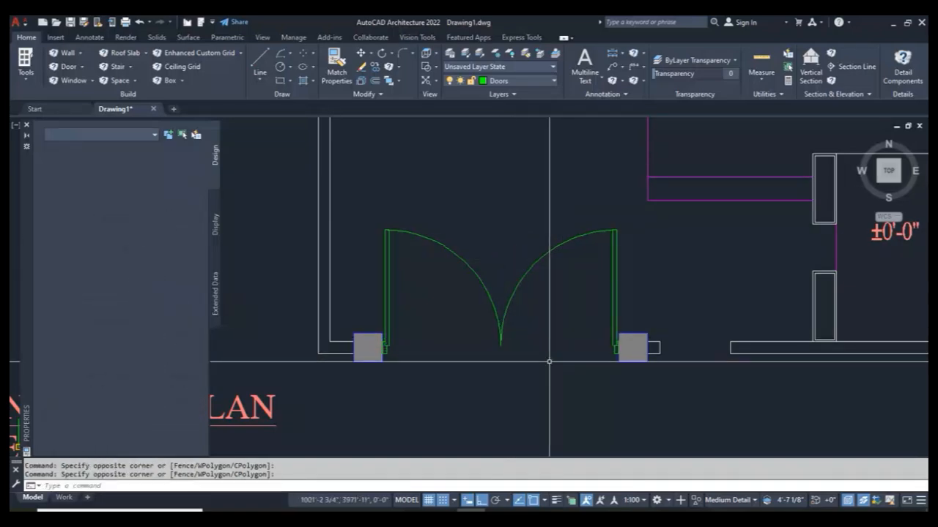
Mirror the complete double door, including both frame profiles, about a horizontal line through the left column's side midpoint, erasing the source objects.
type("m")
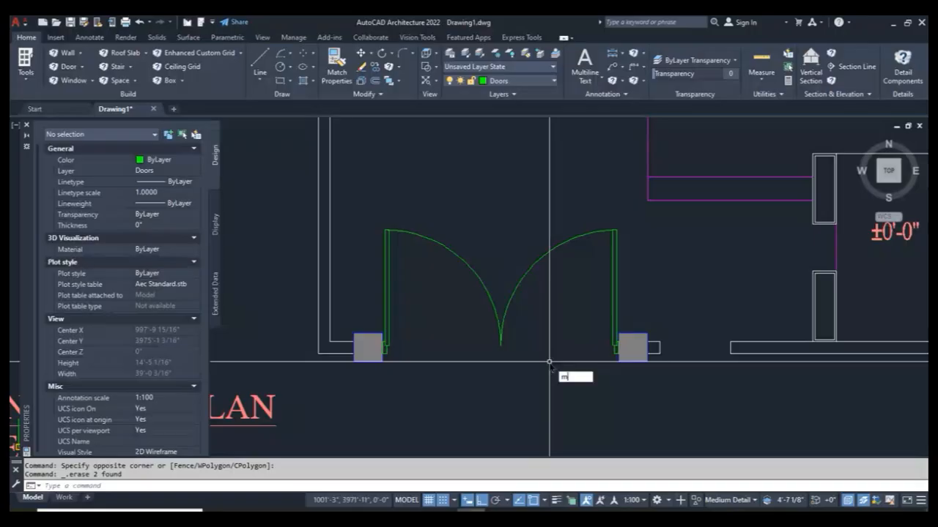
type("i")
key("Return")
left_click(615, 243)
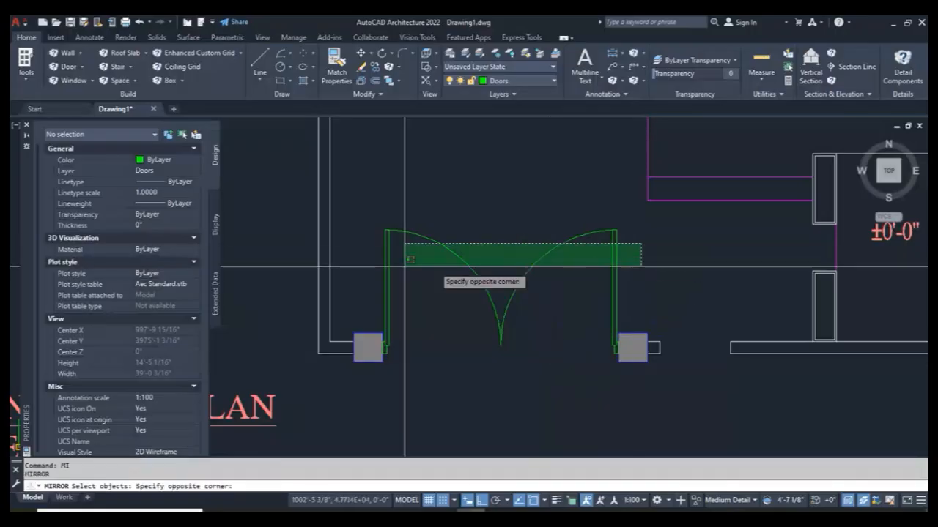
left_click(343, 269)
left_click(614, 349)
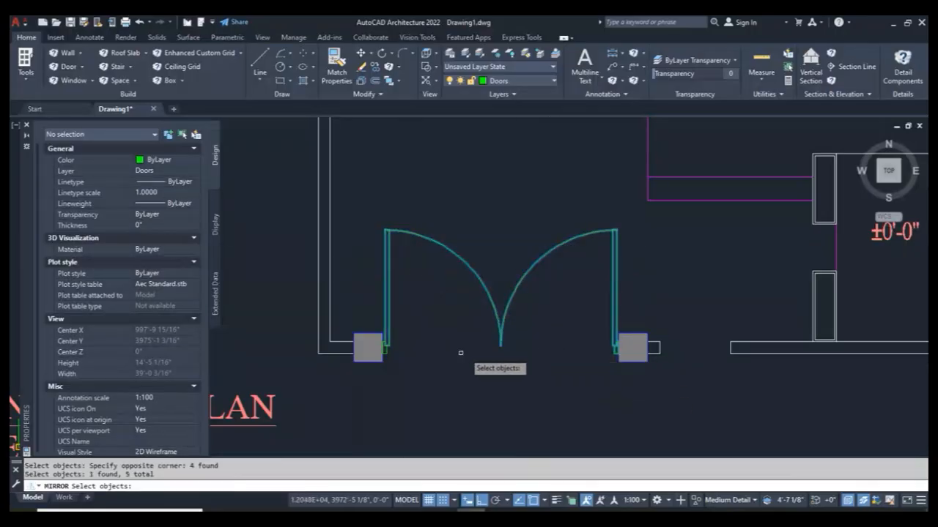
scroll(383, 351, "up", 4)
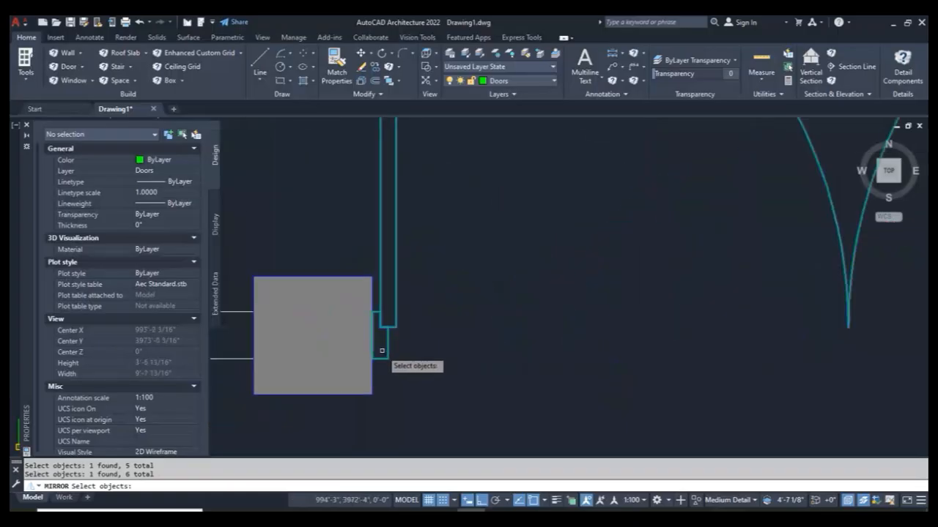
key("Return")
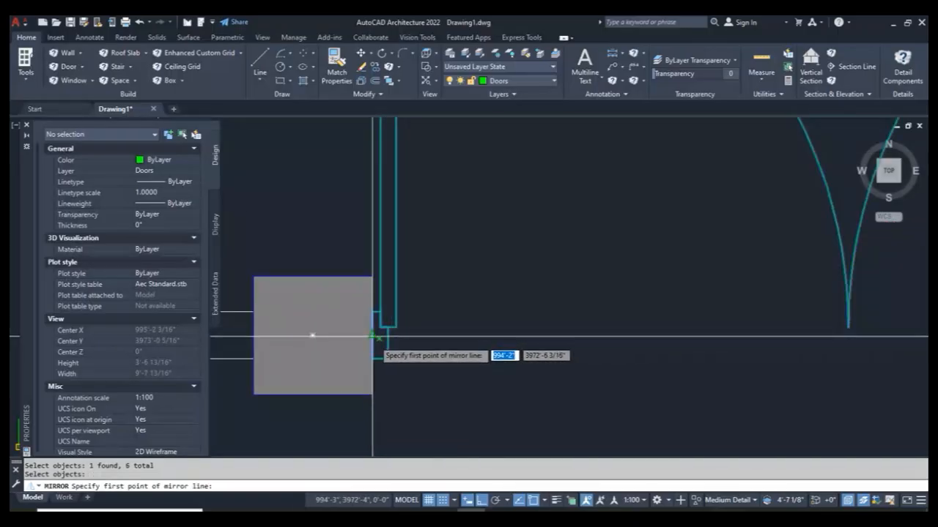
left_click(379, 337)
scroll(381, 338, "down", 5)
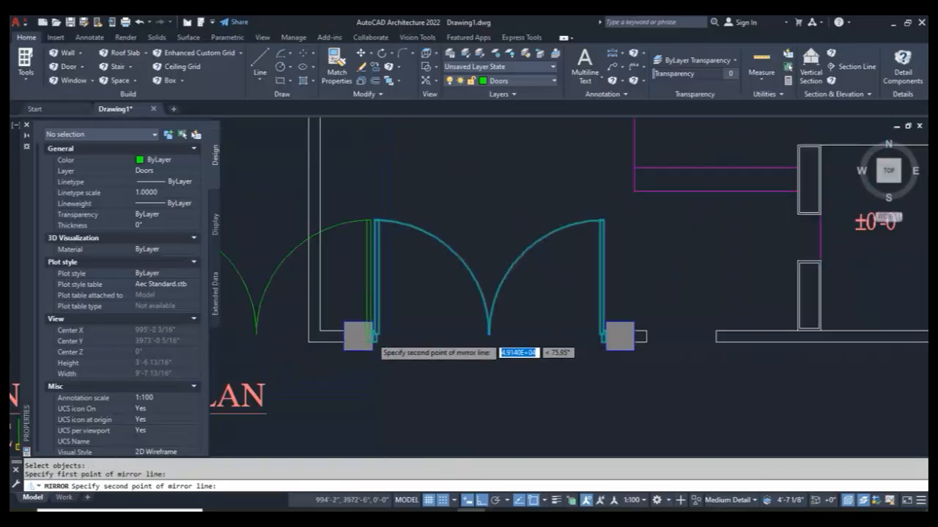
scroll(460, 336, "up", 5)
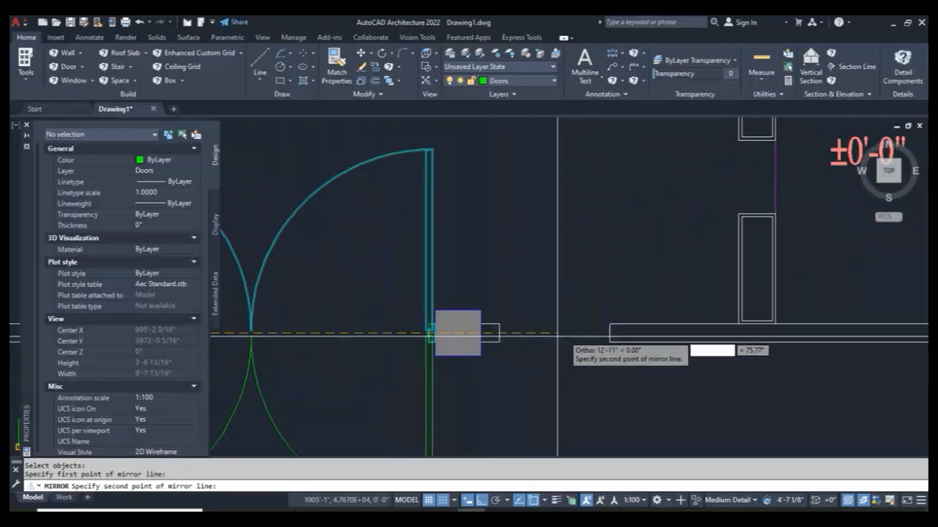
scroll(559, 347, "down", 5)
left_click(567, 342)
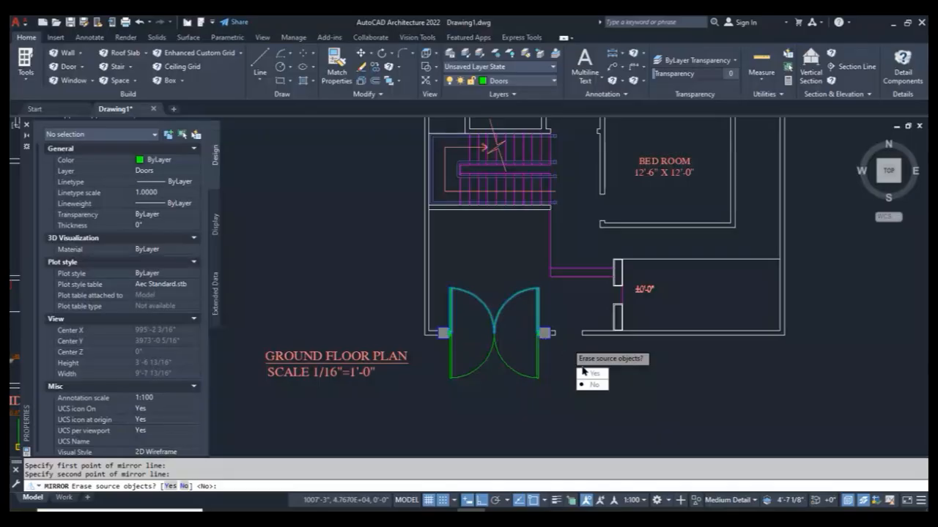
left_click(584, 372)
scroll(487, 366, "up", 4)
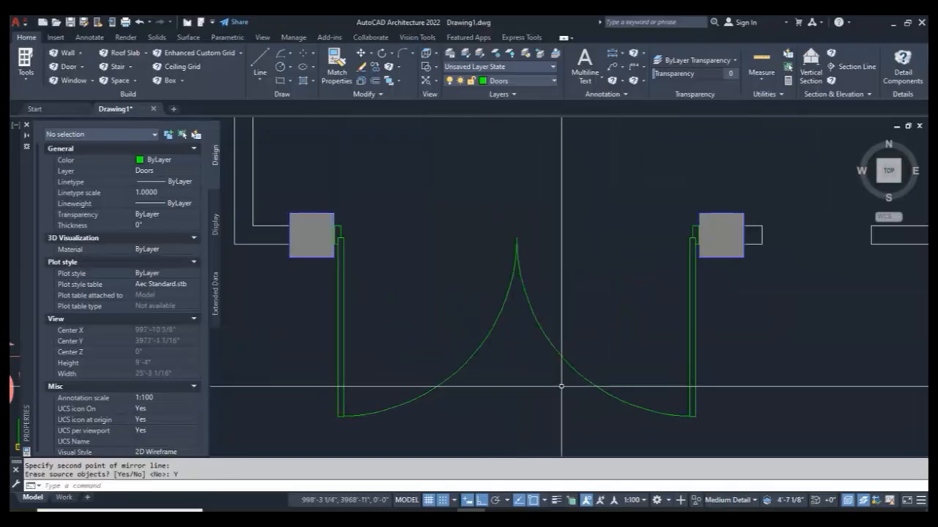
Examine the reference ground floor plan around the car porch, ramp and single door beside the entrance steps.
scroll(414, 356, "down", 4)
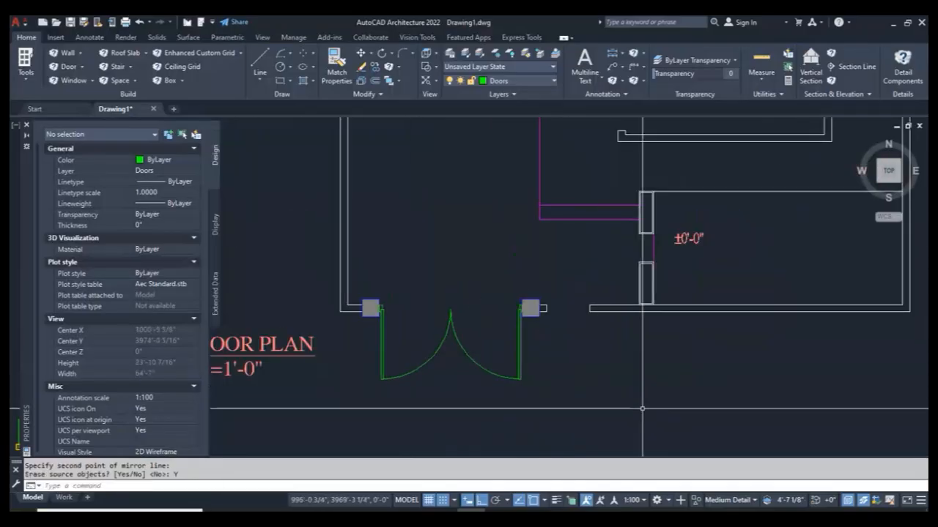
scroll(681, 393, "down", 6)
scroll(373, 381, "up", 5)
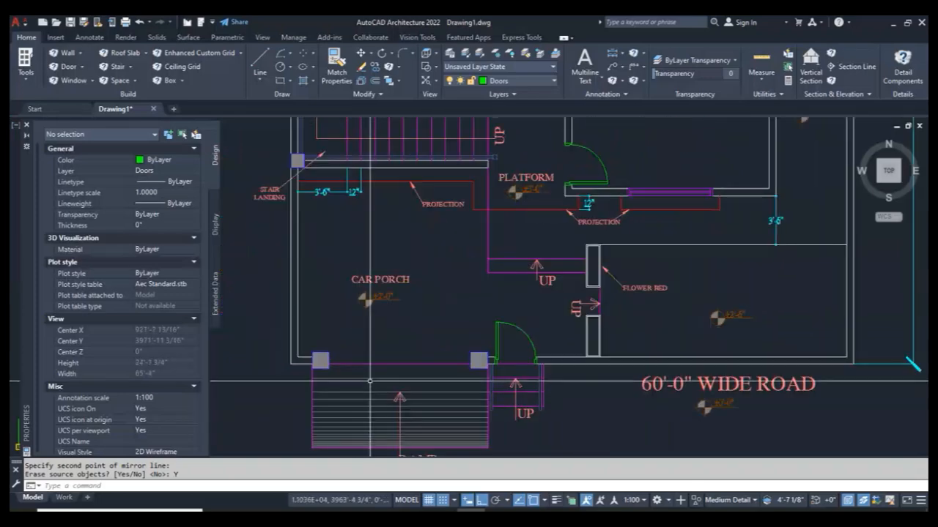
scroll(484, 386, "down", 2)
scroll(484, 386, "up", 7)
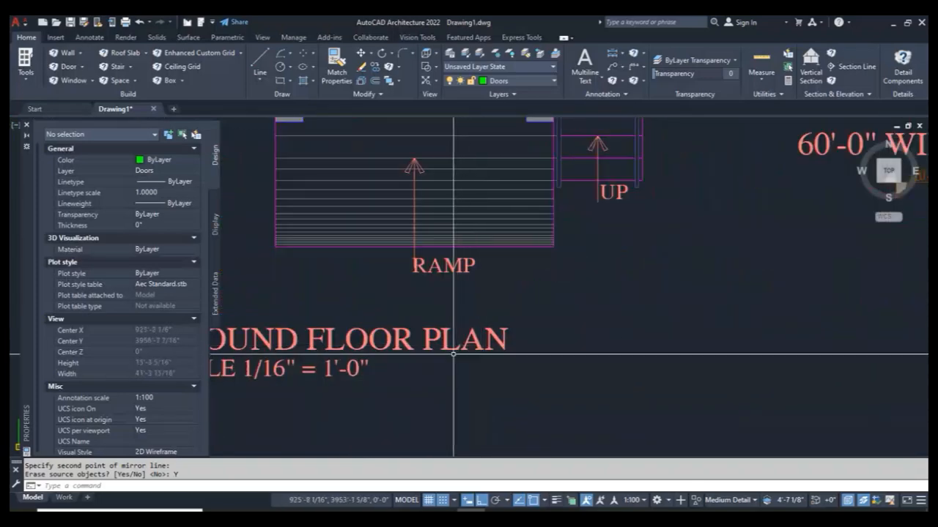
scroll(425, 202, "down", 3)
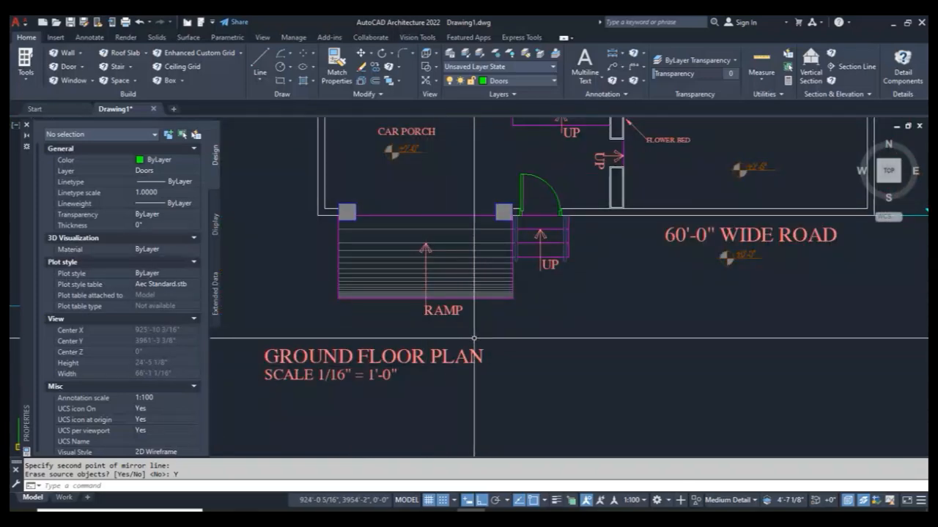
scroll(474, 336, "down", 2)
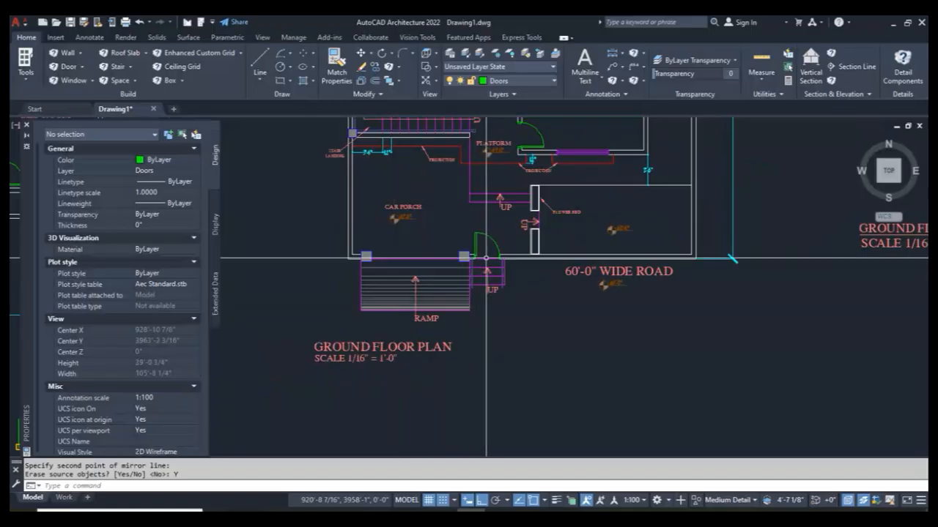
scroll(482, 335, "up", 4)
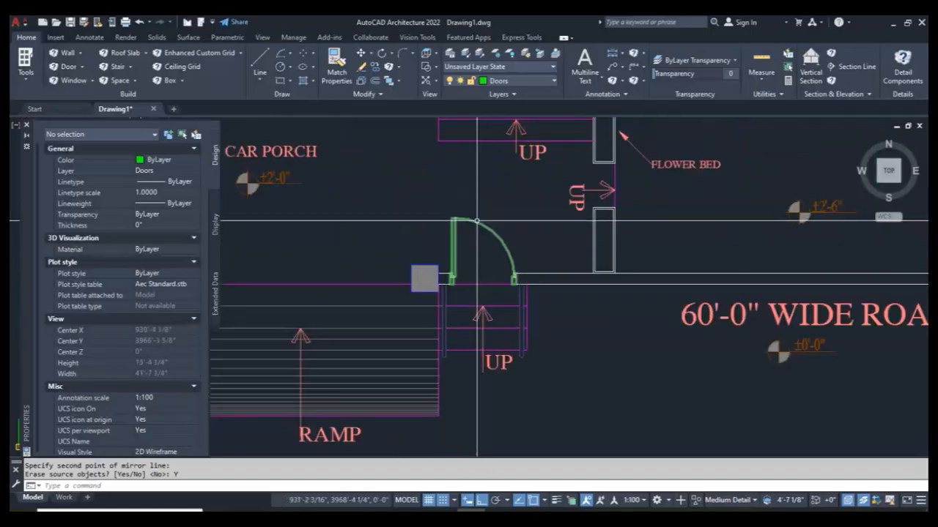
scroll(480, 335, "down", 4)
scroll(365, 271, "down", 2)
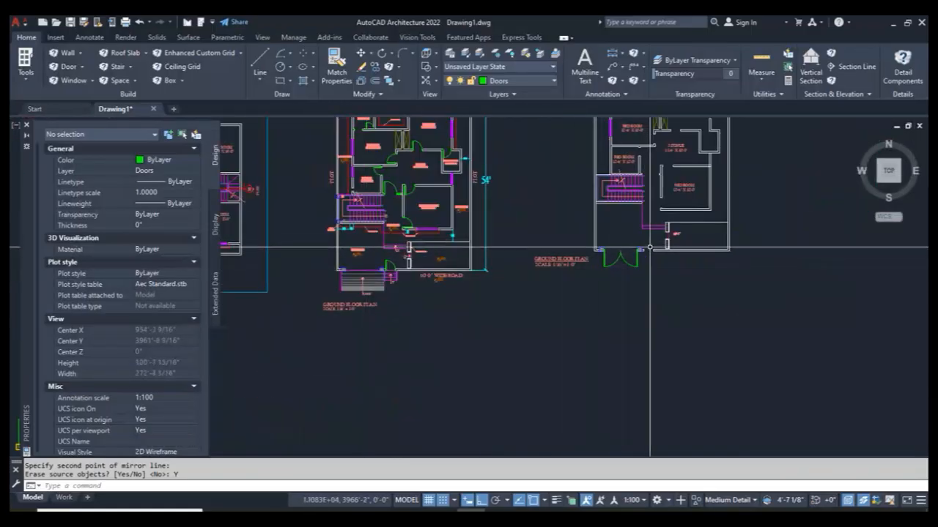
Draw a closed-loop stepped door frame polyline above the small opening: 6" down, 2" right, 4" up, 1" left, 2" up, back to the start.
scroll(654, 261, "up", 6)
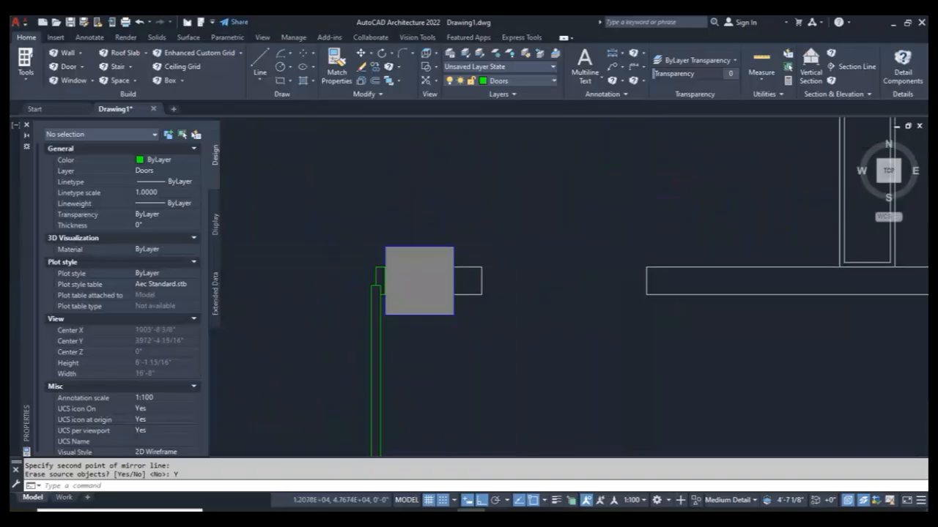
scroll(519, 260, "down", 2)
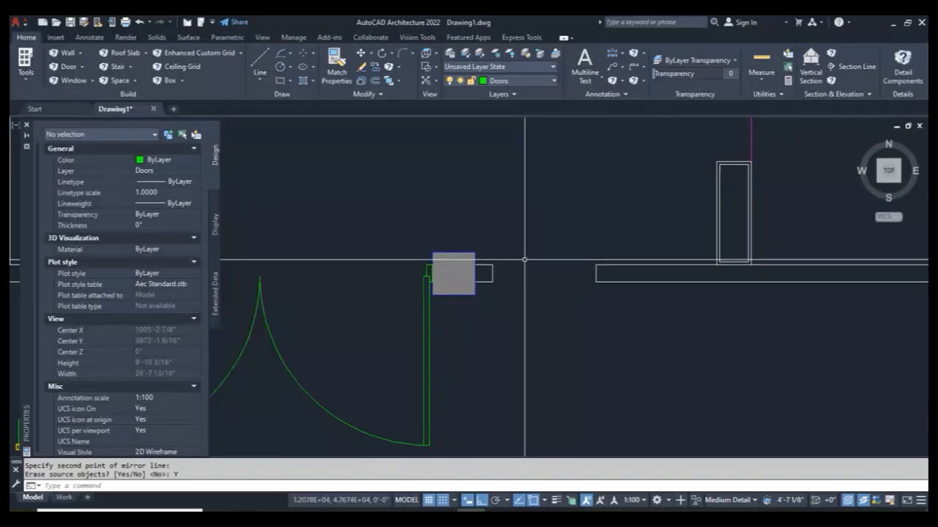
type("pl")
key("Return")
left_click(507, 171)
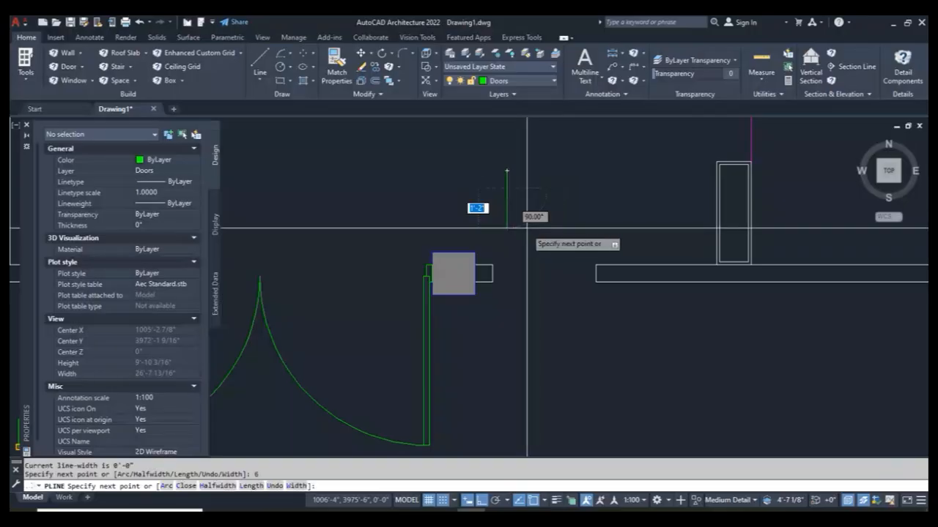
left_click(513, 187)
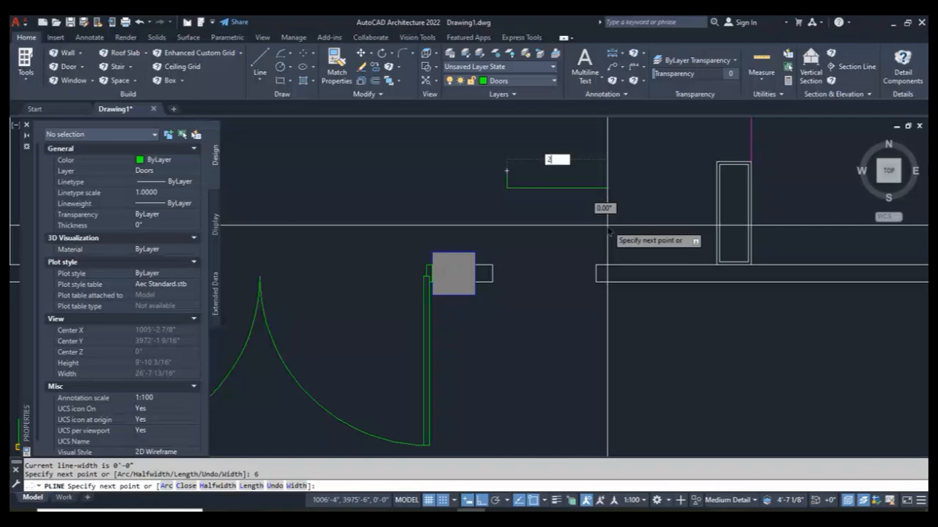
type("2")
key("Return")
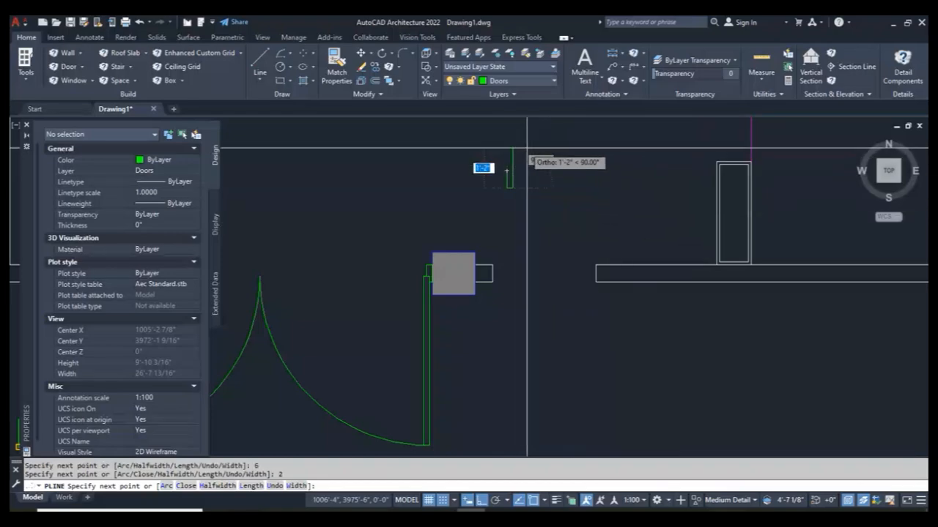
type("4")
key("Return")
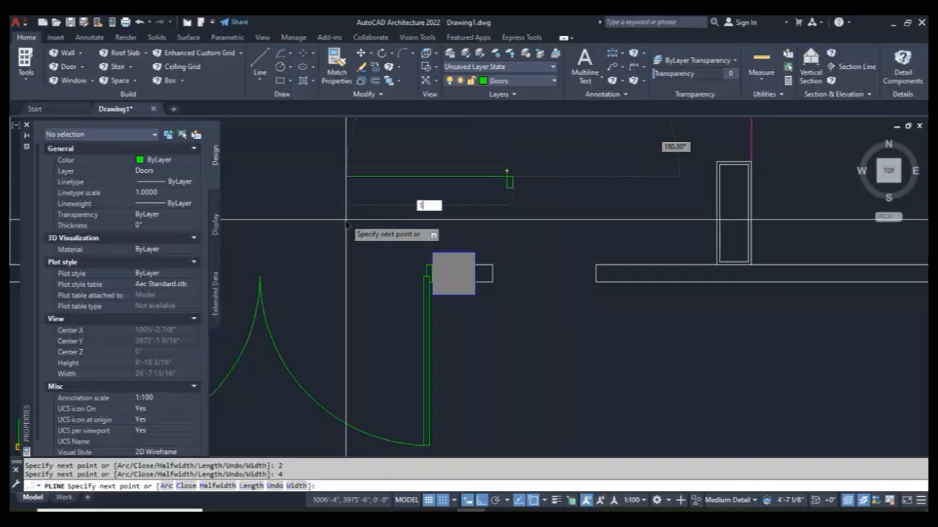
key("Return")
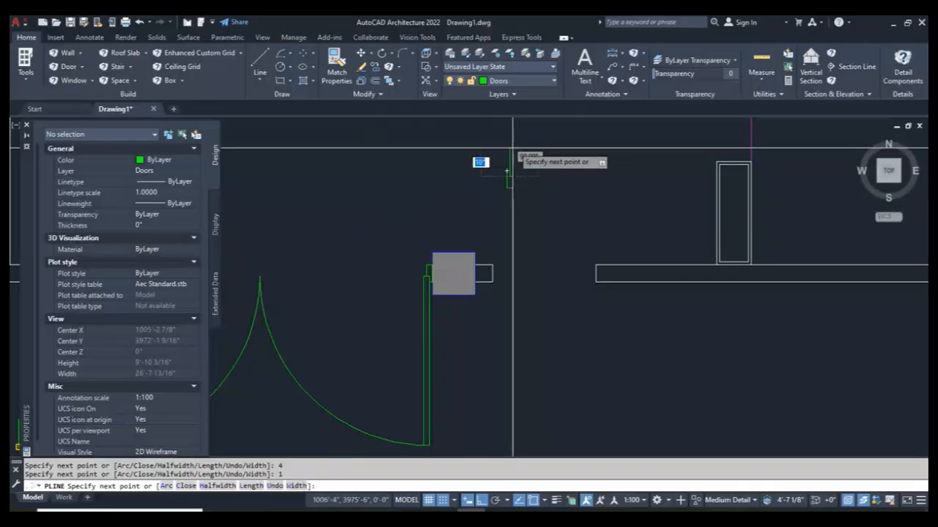
key("Return")
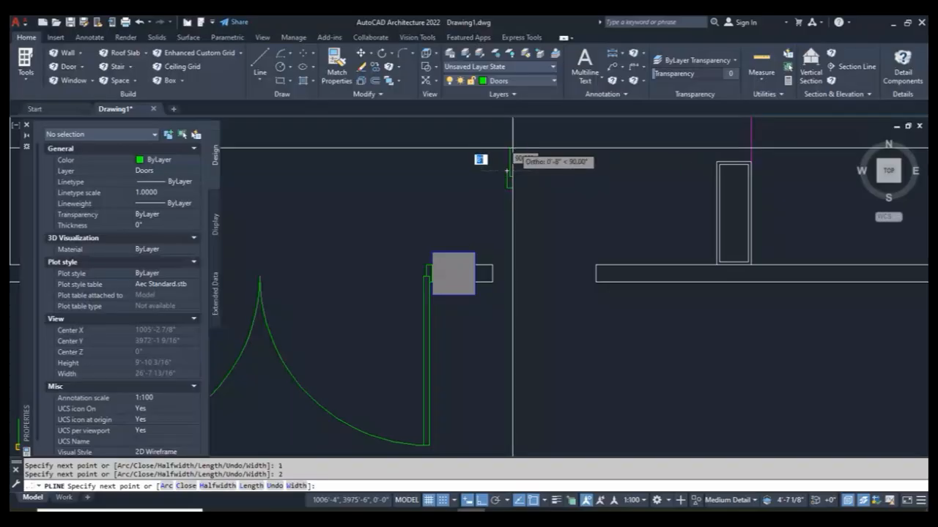
scroll(511, 176, "up", 4)
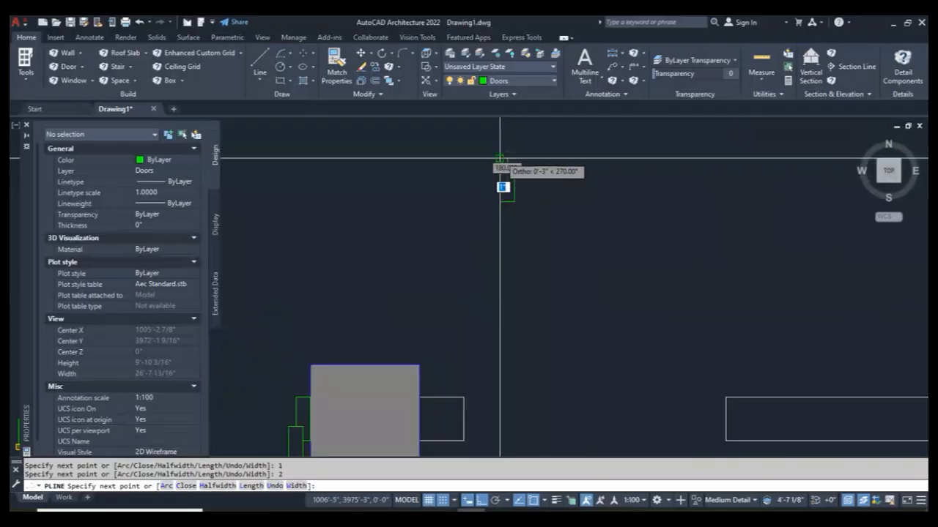
key("Escape")
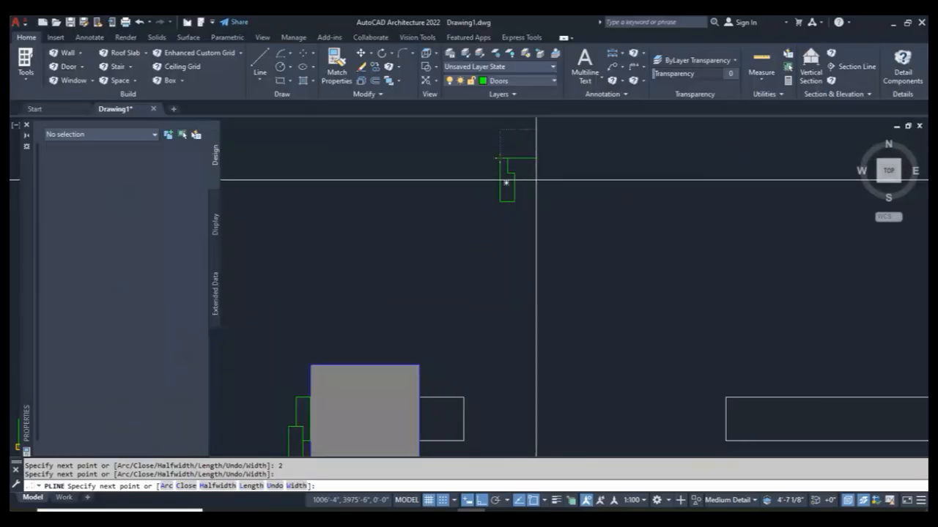
Move the new frame profile by its lower-left corner onto the lower-right corner of the short wall beside the right column.
left_click(535, 144)
left_click(487, 209)
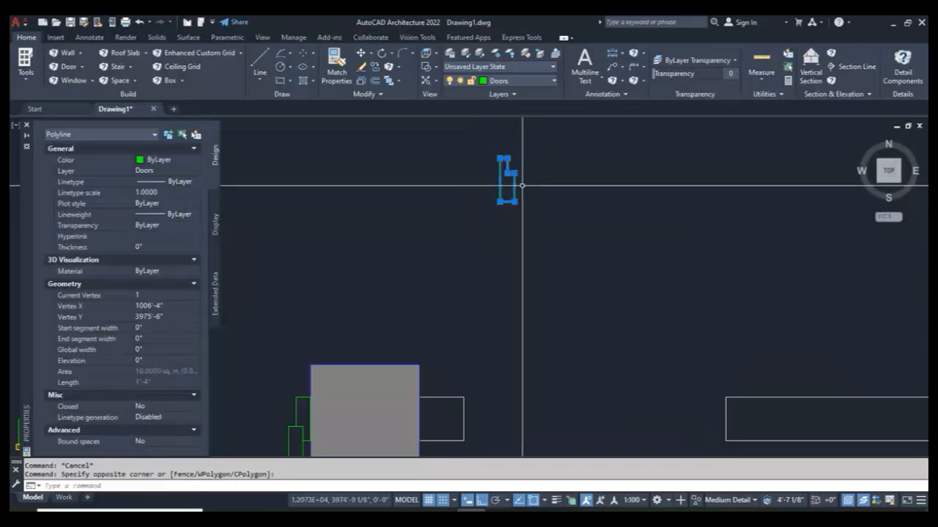
left_click(502, 201)
scroll(513, 186, "down", 3)
key("space")
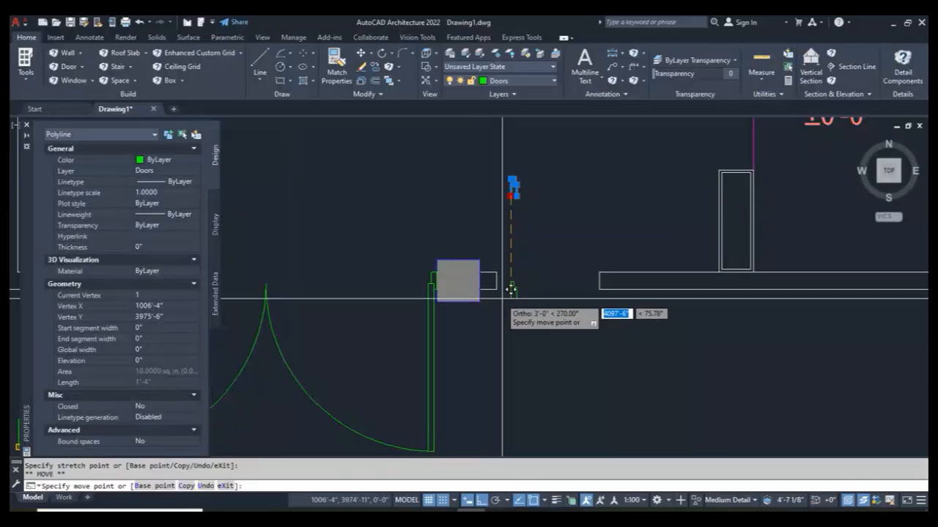
key("Escape")
key("Escape")
scroll(548, 296, "up", 2)
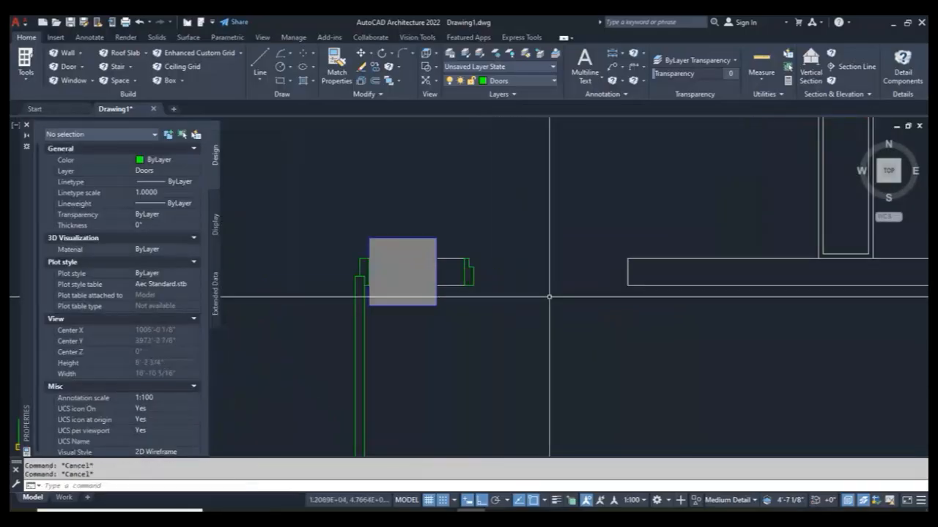
Draw a horizontal helper line across the small opening, from the frame profile's lower-left corner to the opposite wall's lower corner.
key("l")
key("Return")
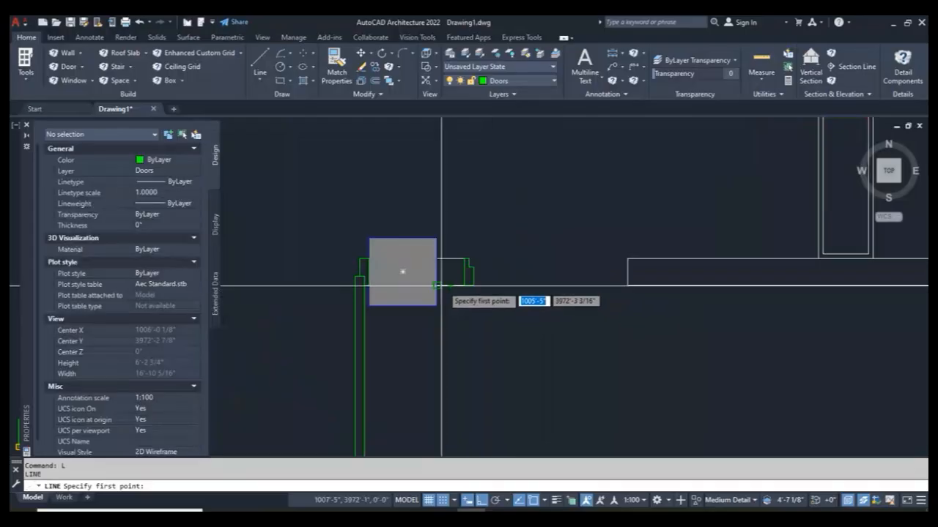
left_click(466, 258)
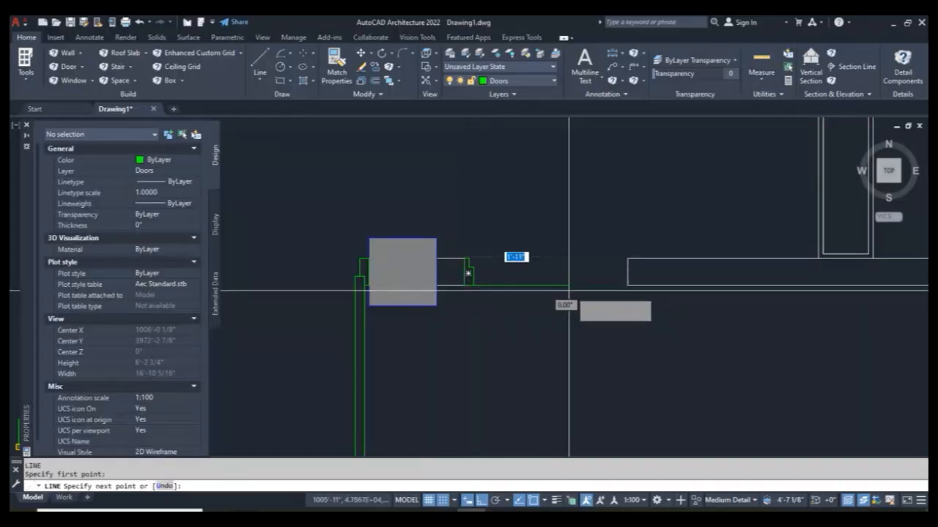
left_click(627, 285)
key("Escape")
key("Escape")
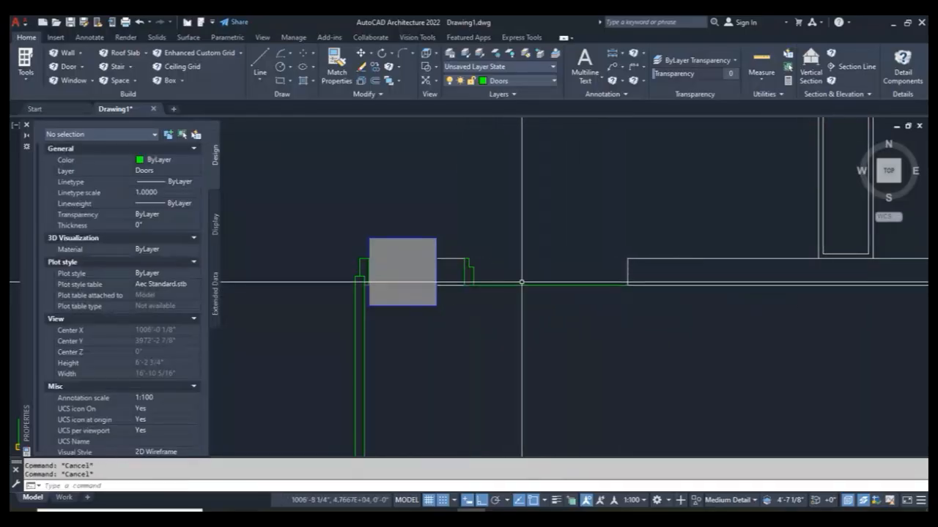
Mirror the frame profile about a vertical line through the helper line's midpoint, keeping the source object.
type("mi")
key("Return")
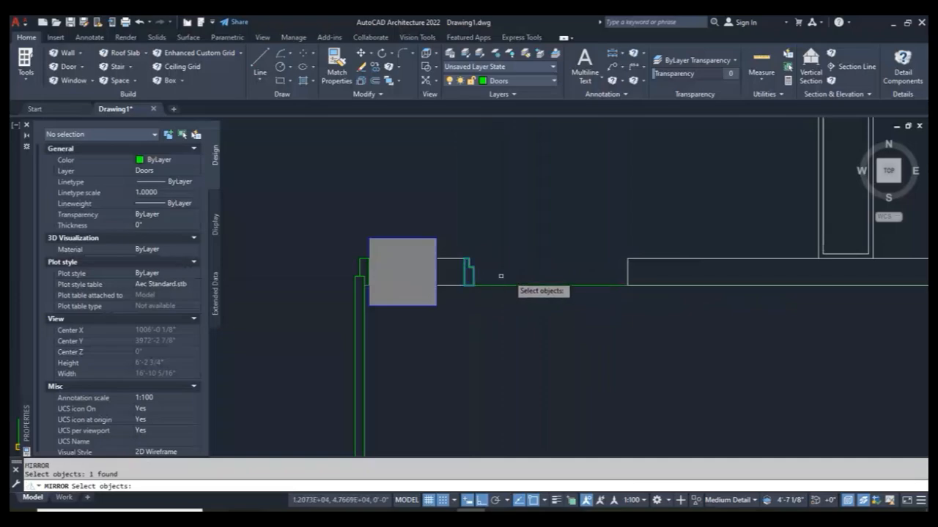
key("Return")
left_click(546, 285)
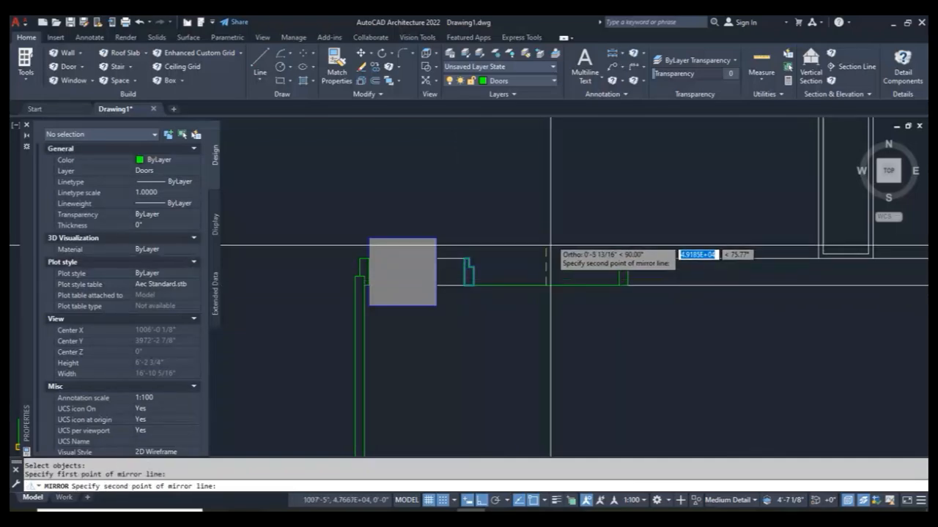
left_click(554, 232)
key("Return")
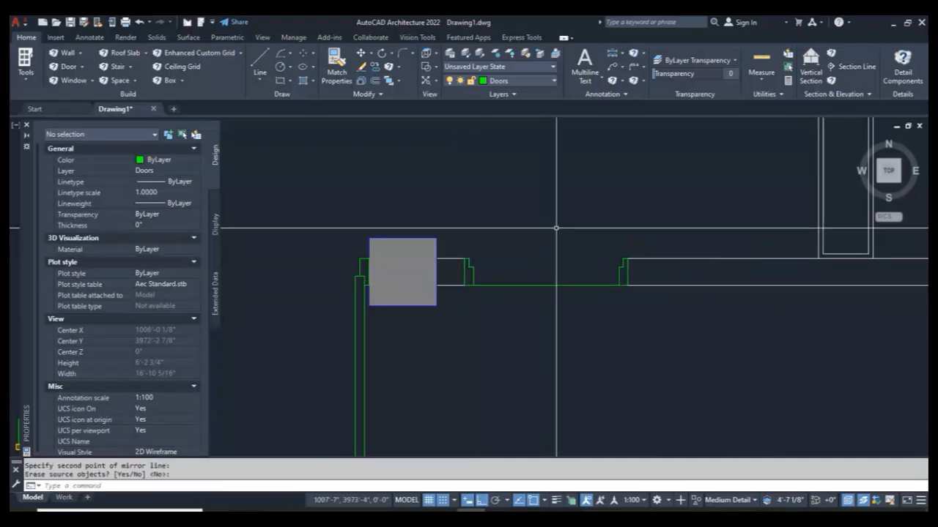
Erase the horizontal helper line spanning the small opening between the two door frame profiles.
left_click(565, 268)
left_click(537, 313)
type("e")
key("Return")
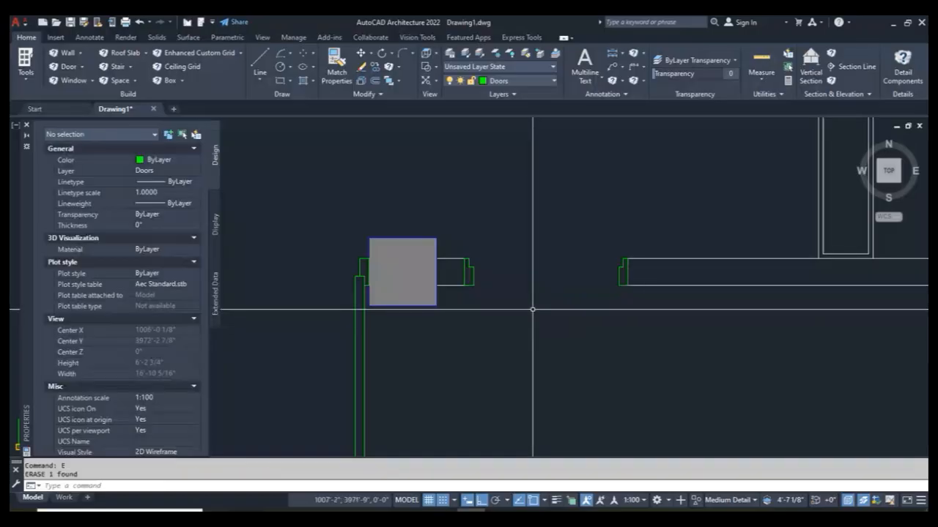
Measure the distance across the small opening between the inner step corners of the two frame profiles.
type("di")
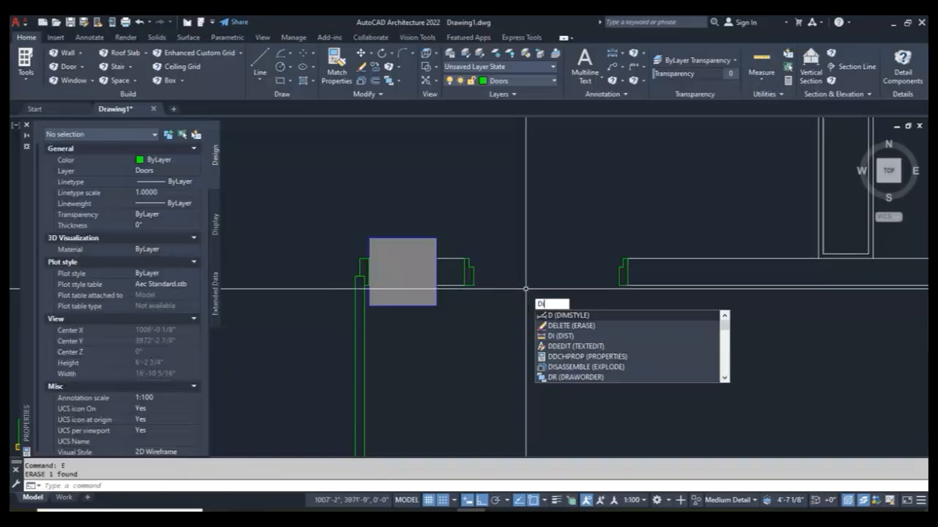
key("Return")
scroll(469, 271, "up", 4)
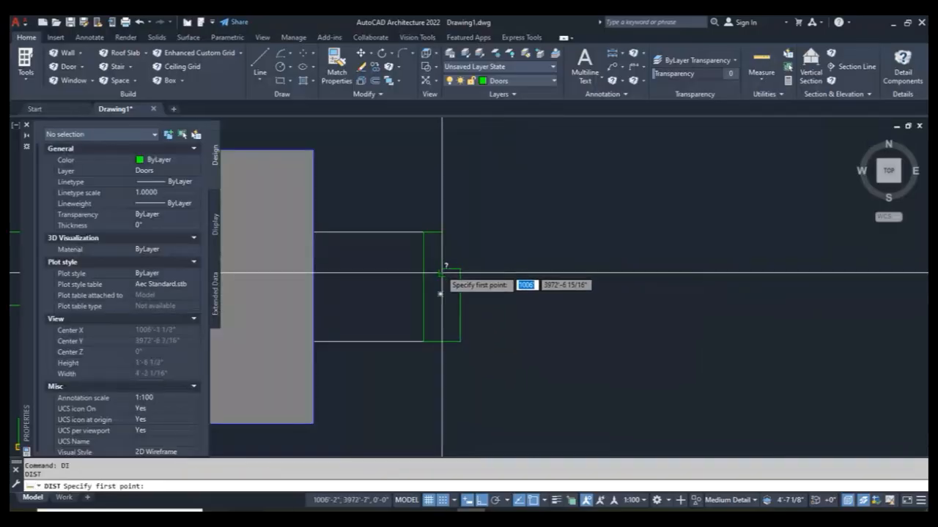
scroll(445, 268, "down", 2)
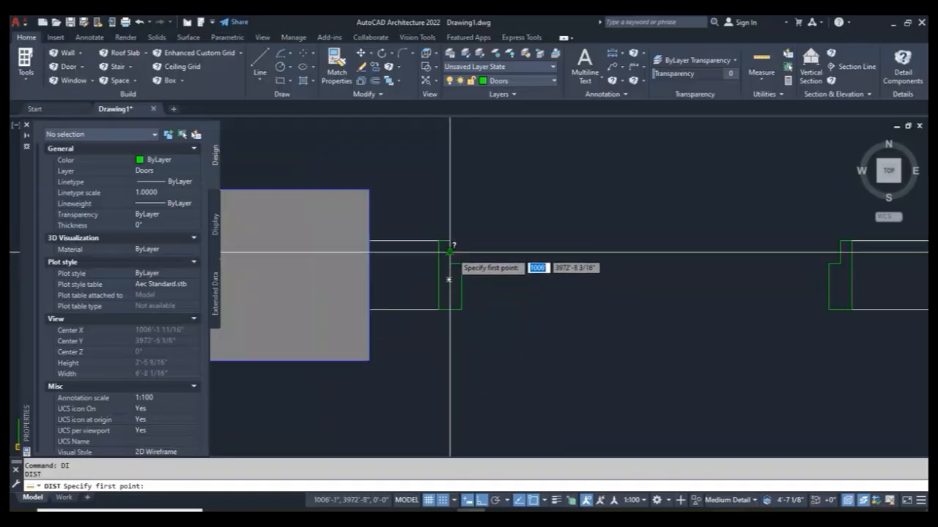
scroll(462, 264, "down", 2)
left_click(450, 255)
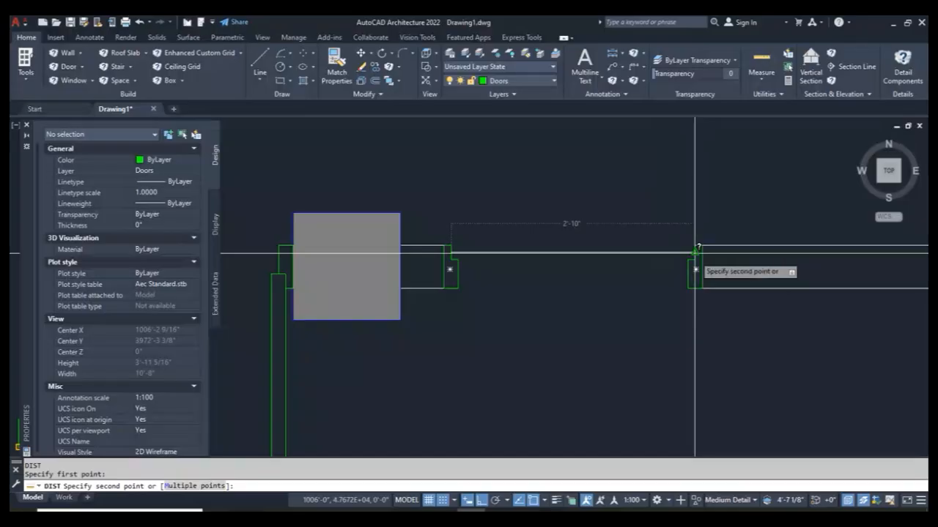
scroll(527, 268, "down", 6)
key("Escape")
key("Escape")
key("Escape")
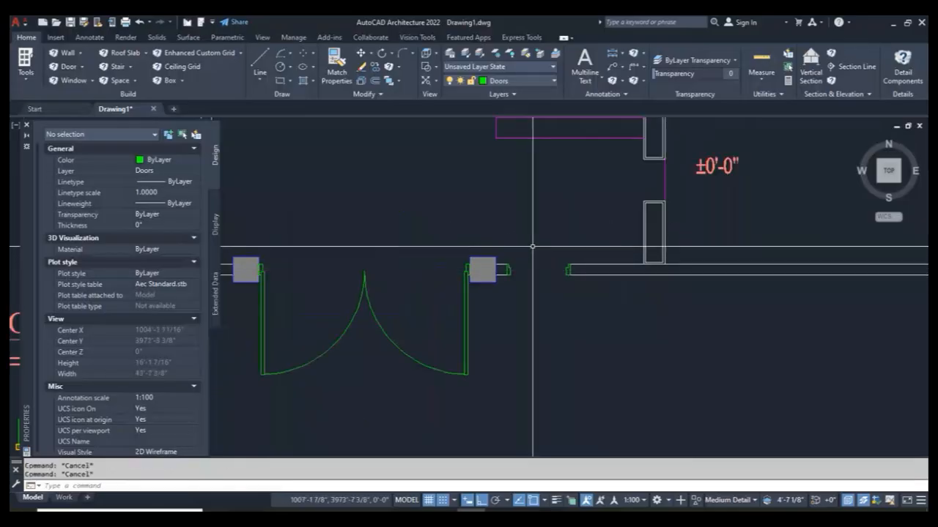
Draw a door leaf rectangle 2" wide and 2'10" high in the empty space above the small opening.
type("rec")
key("Return")
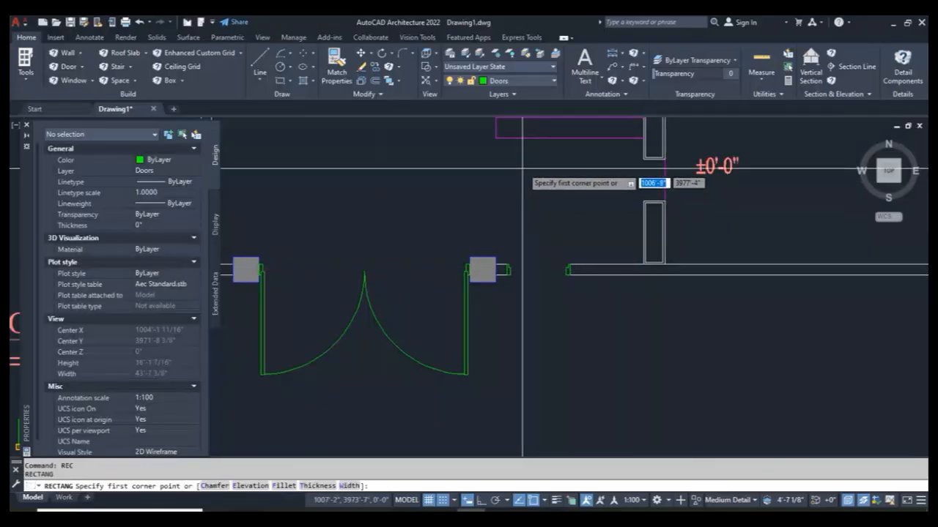
left_click(521, 169)
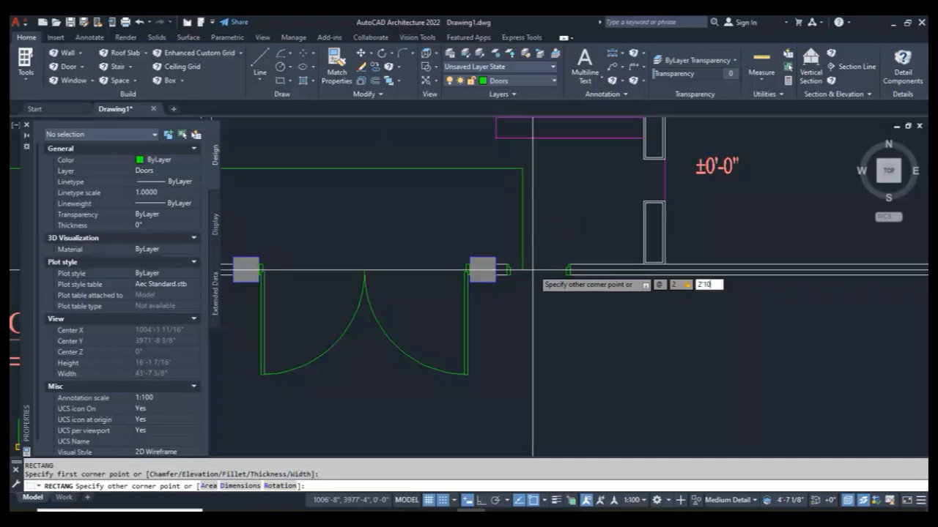
key("Return")
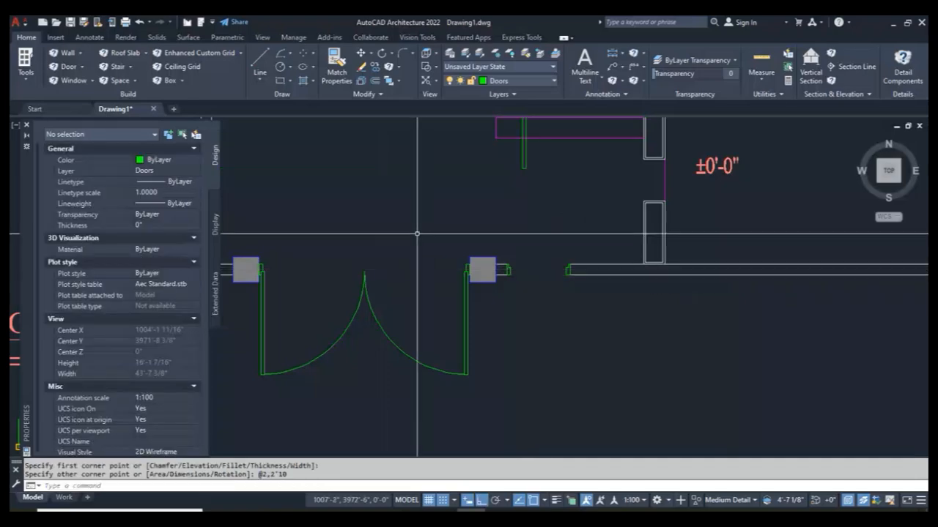
Move the door leaf by its lower-right corner onto the inner step corner of the right frame profile.
scroll(532, 219, "up", 3)
type("m")
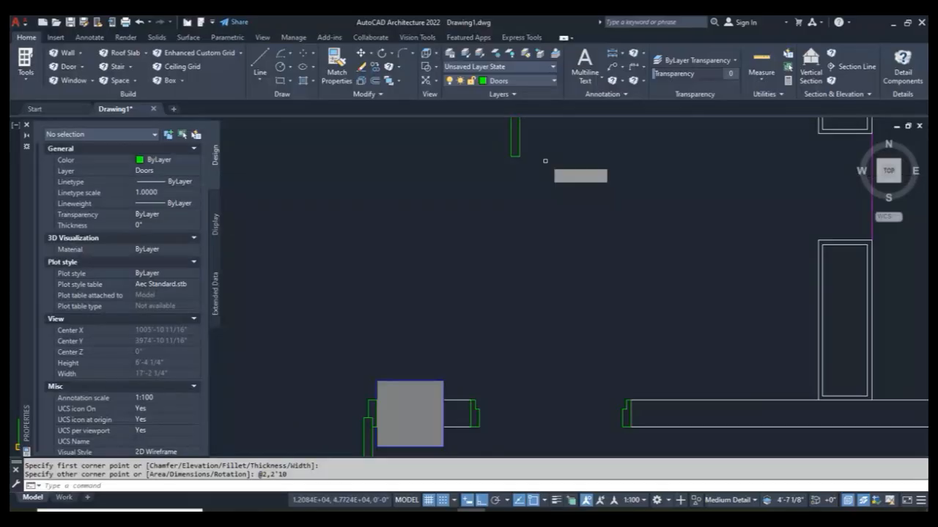
key("Return")
left_click(549, 152)
left_click(480, 189)
key("Return")
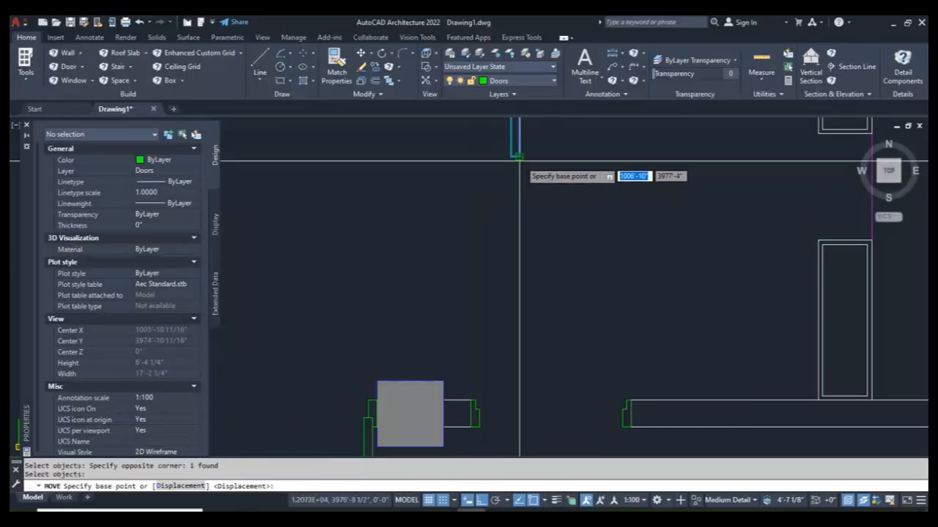
left_click(519, 156)
scroll(617, 337, "up", 5)
scroll(643, 414, "down", 5)
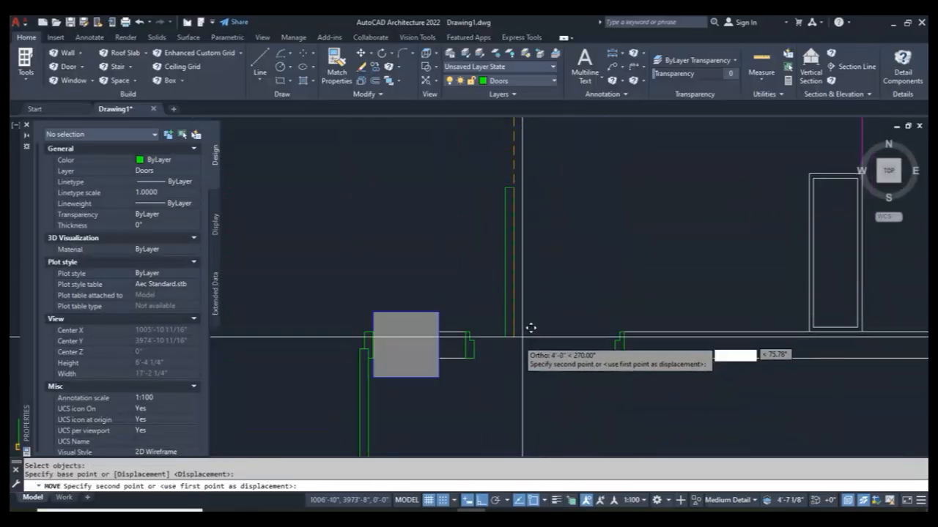
scroll(459, 337, "up", 5)
scroll(604, 306, "down", 5)
scroll(719, 322, "up", 4)
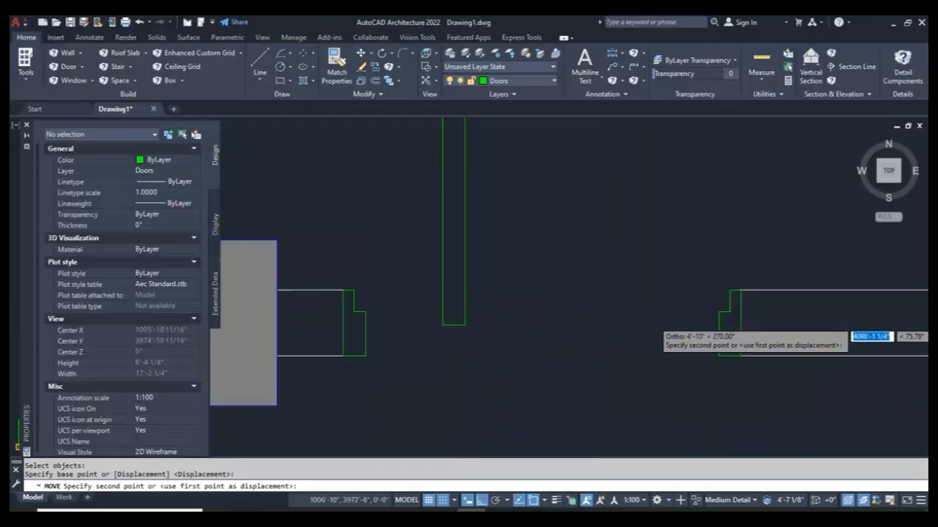
left_click(733, 313)
scroll(732, 313, "down", 2)
key("Escape")
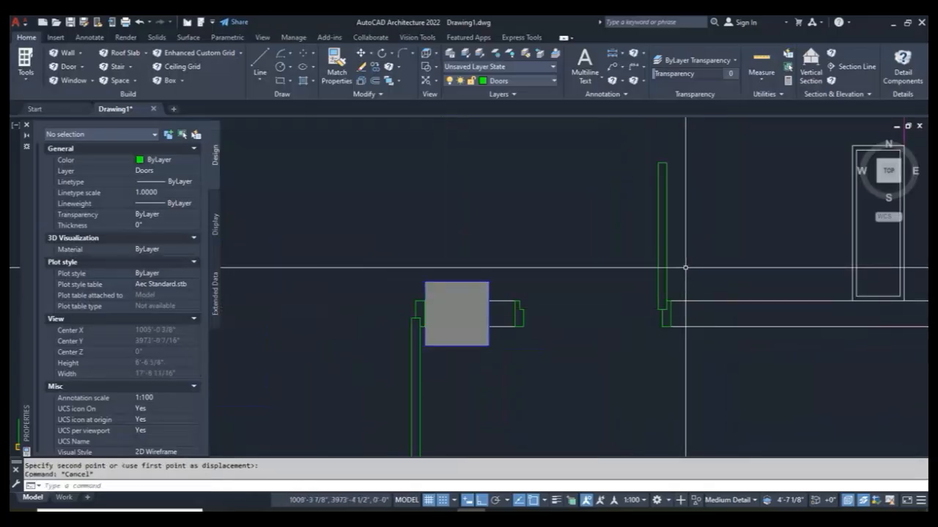
Move the door leaf by its lower-left corner onto the inner step corner of the left frame profile.
type("m")
key("Return")
left_click(679, 265)
left_click(633, 275)
scroll(646, 312, "up", 2)
key("Return")
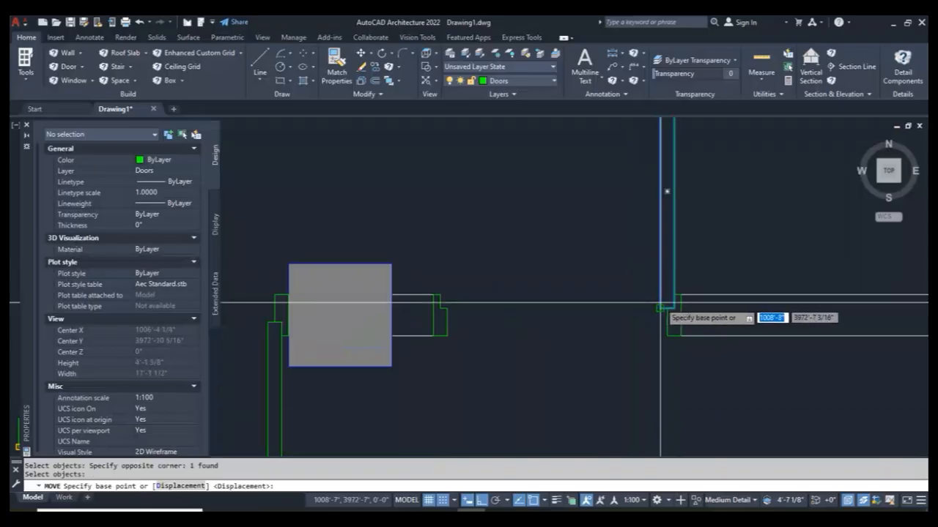
left_click(660, 306)
scroll(461, 303, "up", 3)
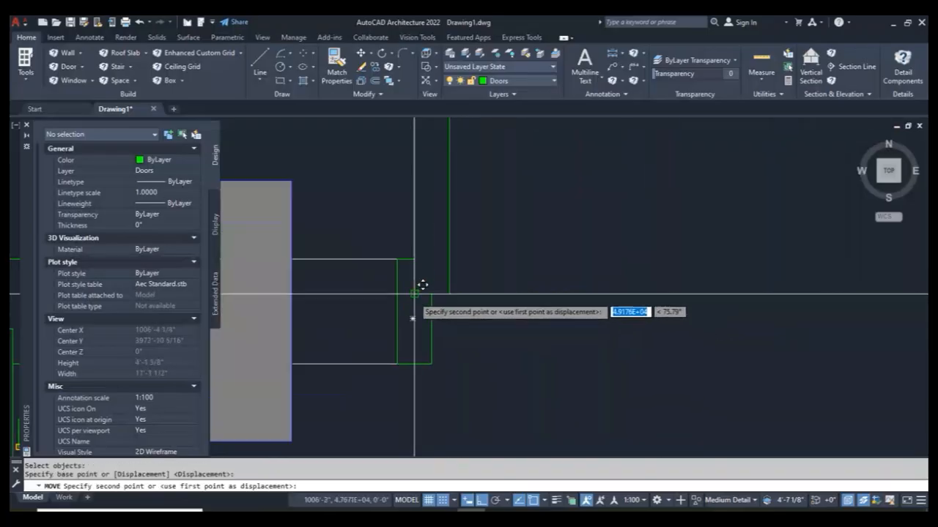
left_click(414, 294)
scroll(466, 289, "down", 4)
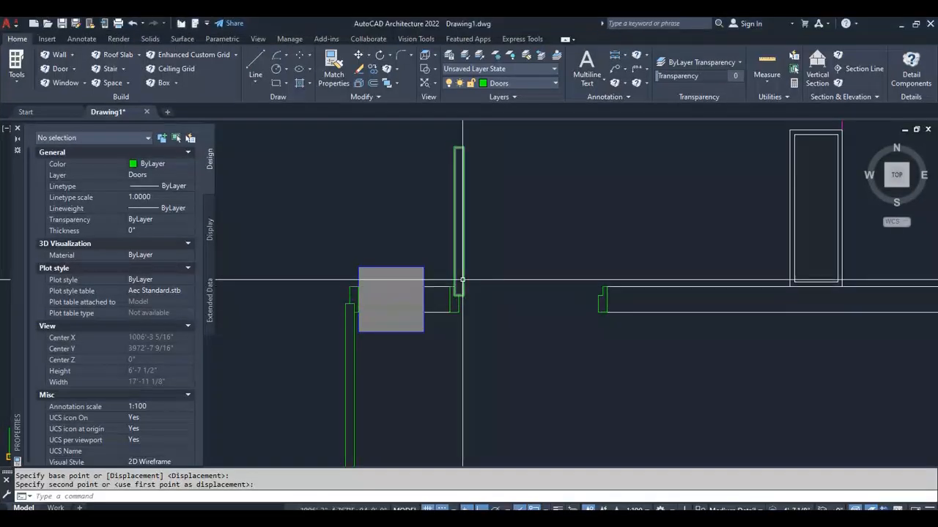
Draw a 90° Center, Start, End swing arc centred on the leaf's lower-left corner, starting from its upper-left corner and sweeping counterclockwise.
left_click(459, 287)
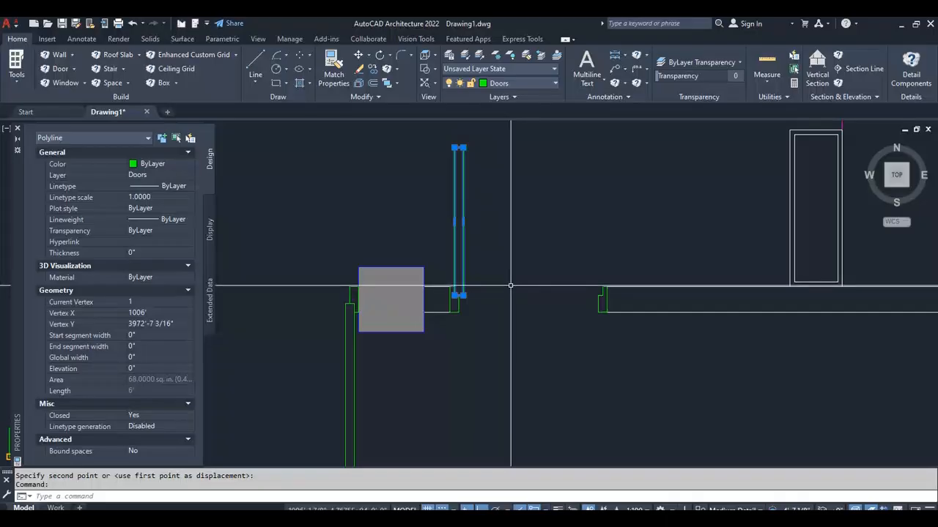
key("Escape")
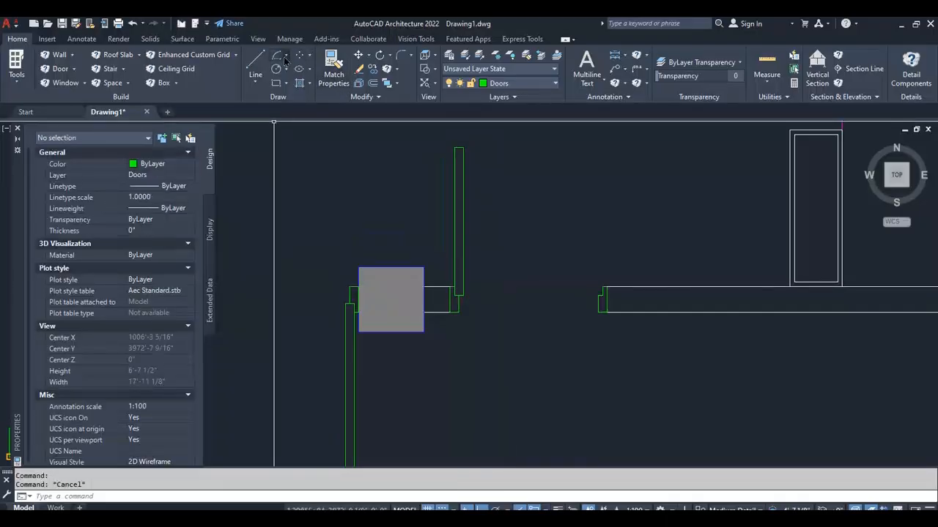
left_click(285, 57)
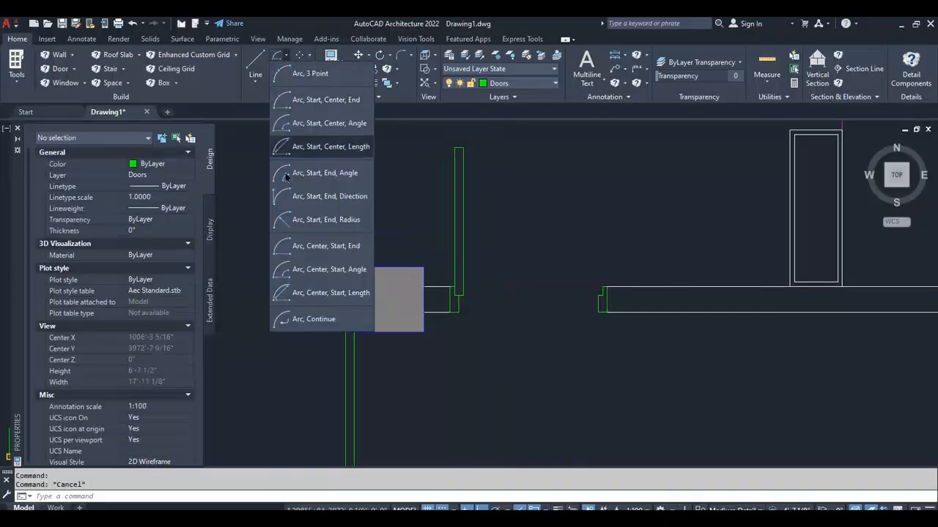
left_click(298, 252)
scroll(454, 297, "up", 5)
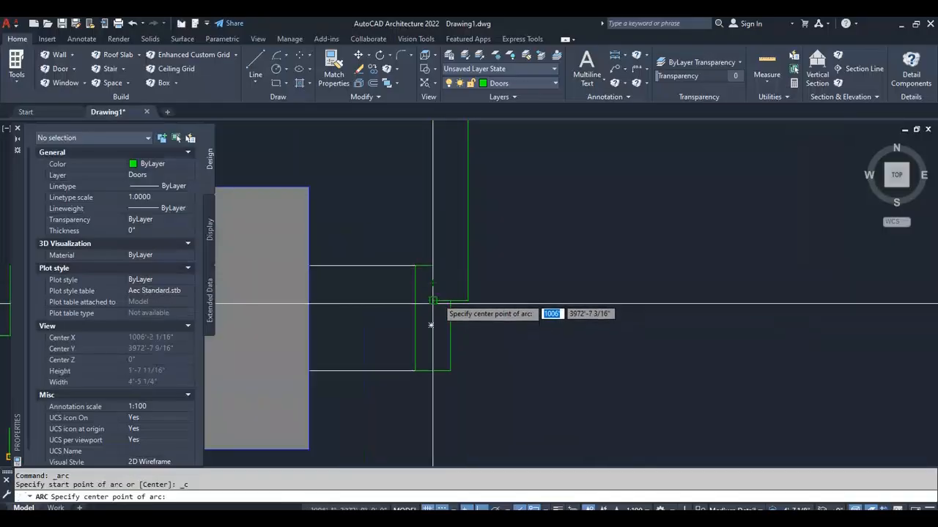
left_click(433, 302)
scroll(433, 302, "down", 4)
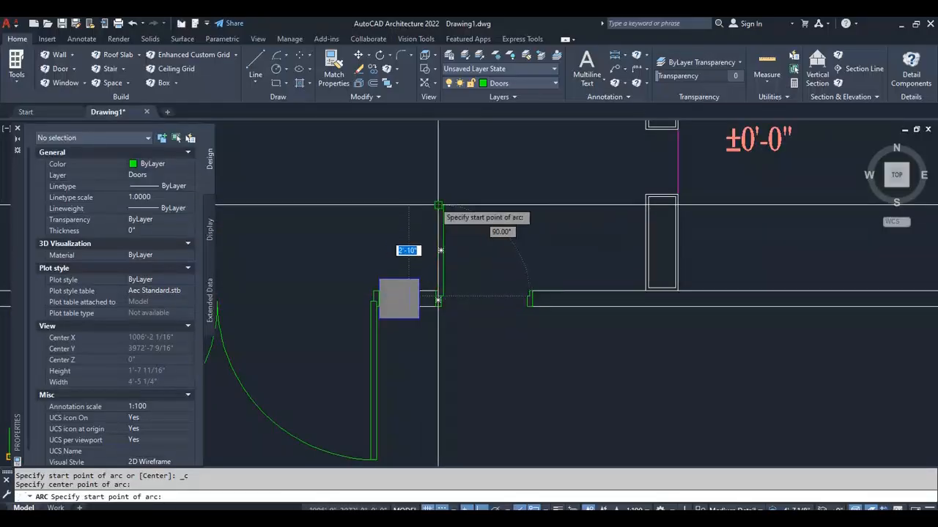
left_click(438, 205)
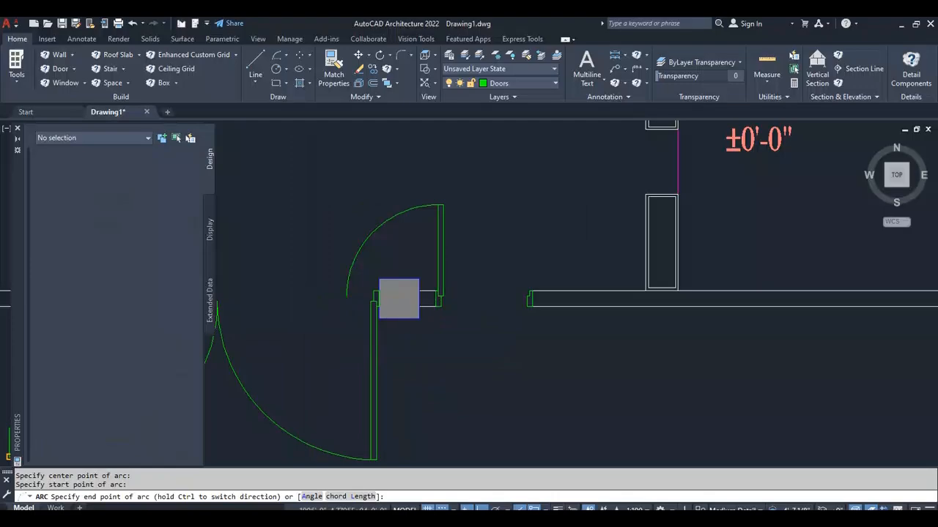
key("Escape")
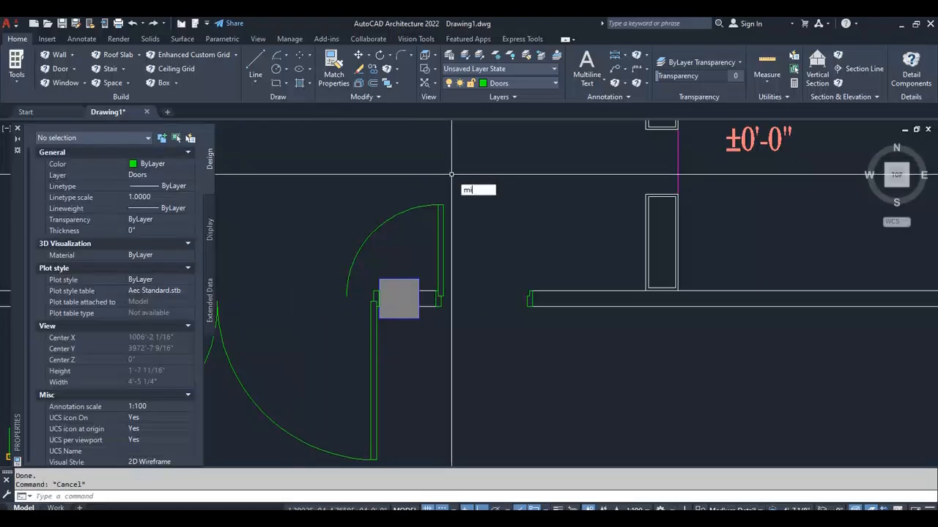
Mirror the swing arc across the opening about a vertical line through the leaf's upper-left corner, erasing the source arc.
key("Return")
left_click(432, 197)
left_click(425, 220)
scroll(437, 211, "up", 2)
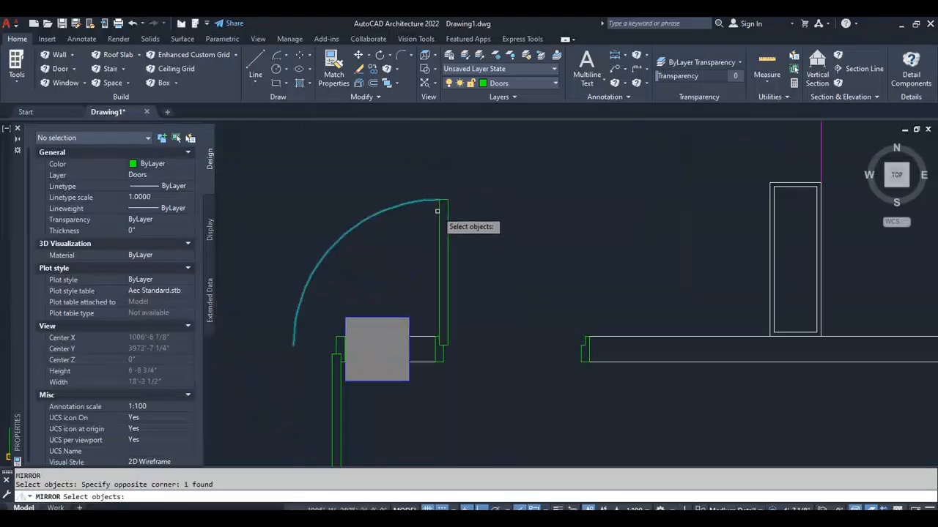
key("Return")
left_click(443, 212)
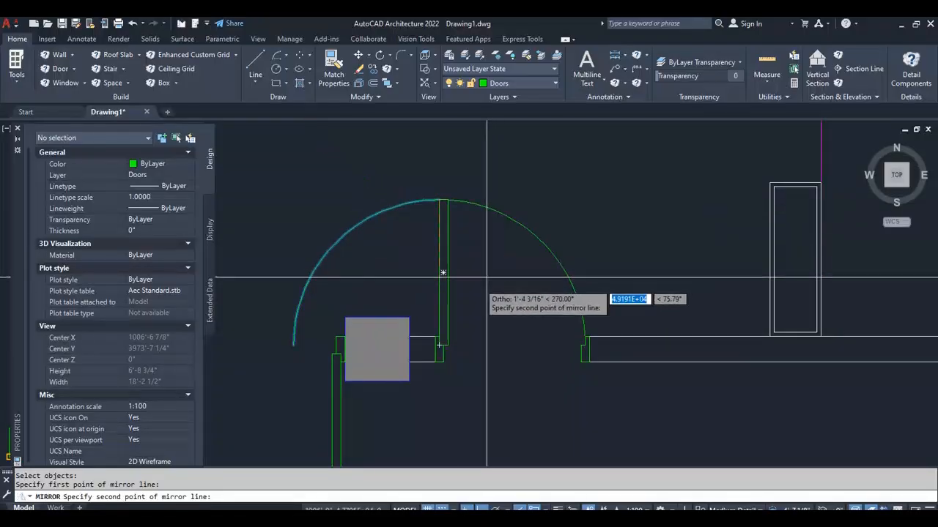
left_click(459, 411)
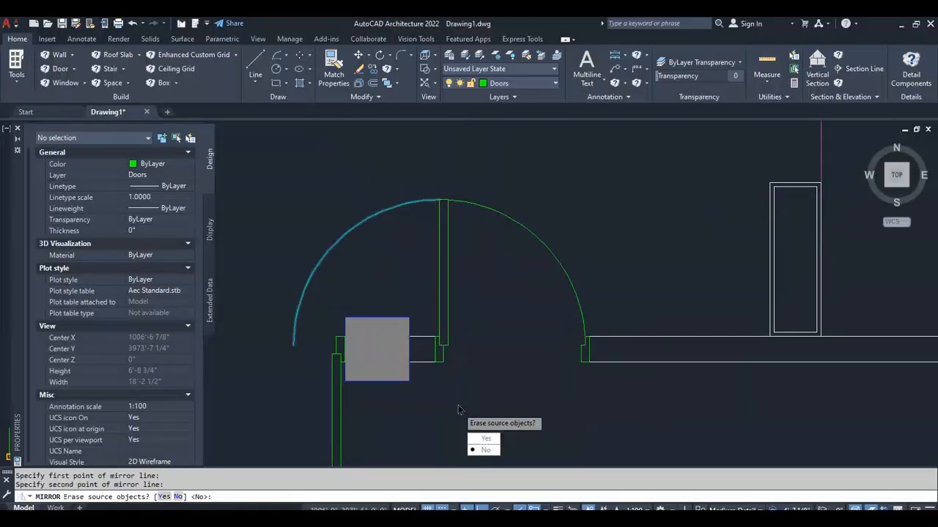
type("y")
key("Return")
left_click(510, 257)
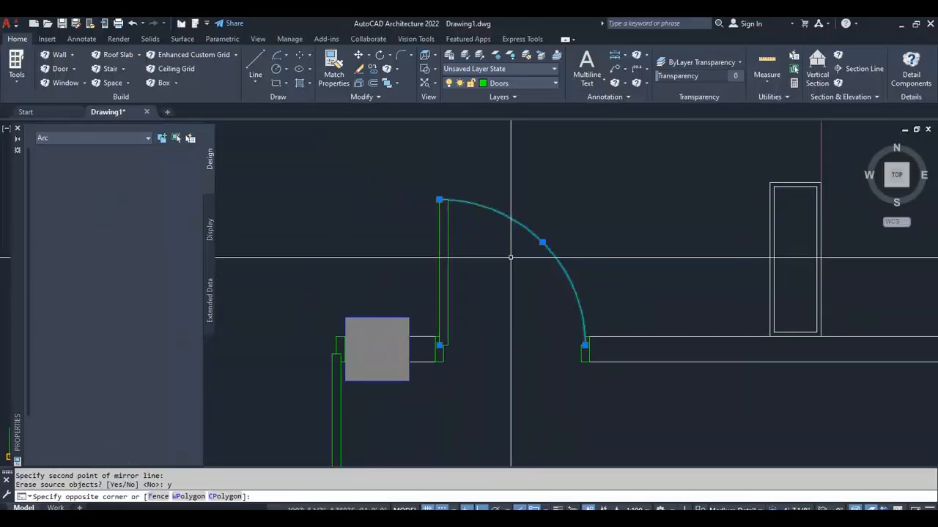
scroll(562, 276, "down", 2)
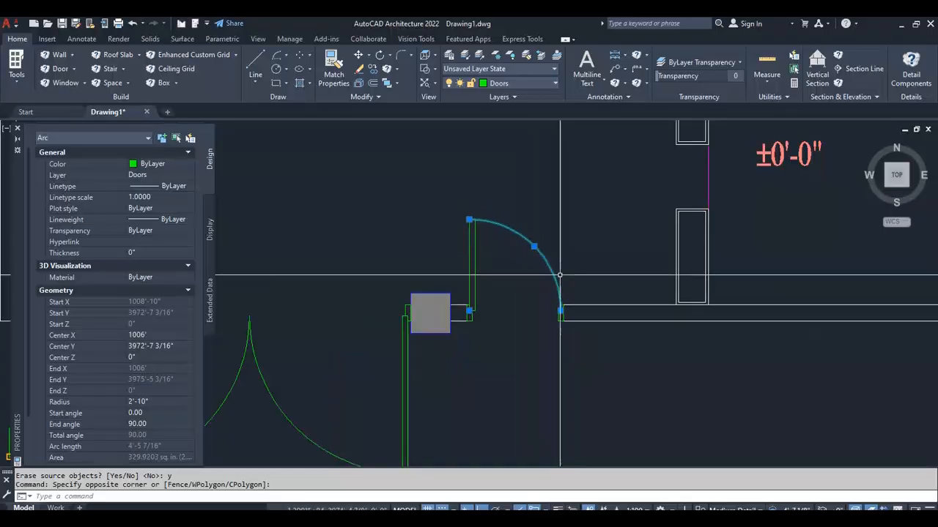
key("Escape")
Examine the car porch entrance in the labelled ground floor plan, including the single door, entry steps, ramp and columns.
scroll(566, 282, "down", 3)
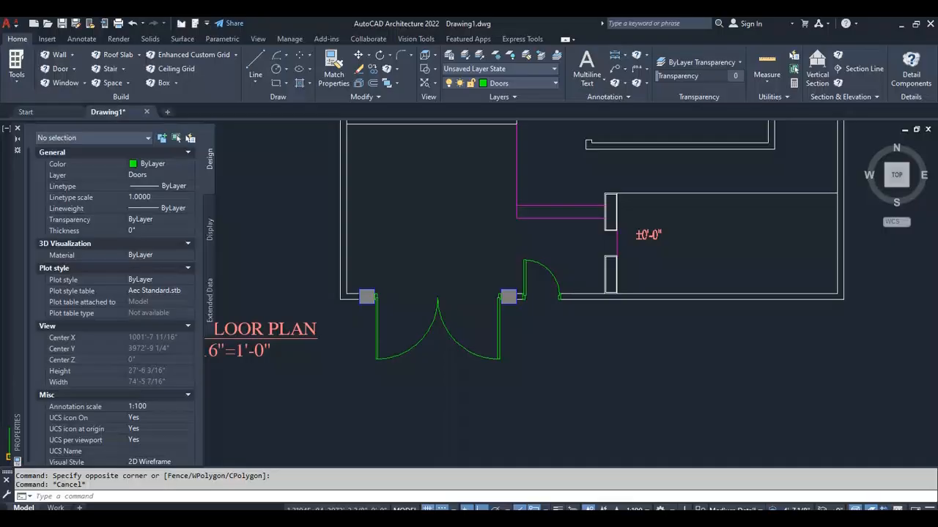
scroll(556, 322, "down", 6)
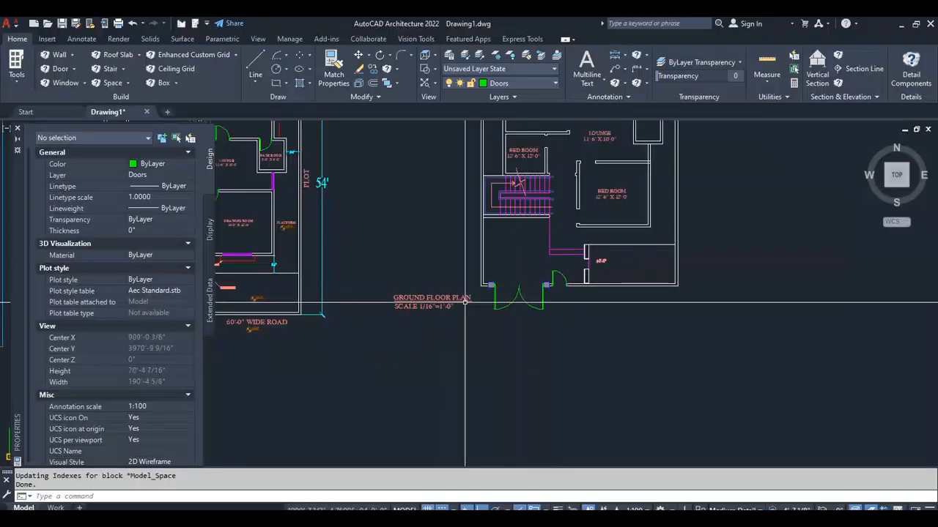
scroll(374, 334, "up", 8)
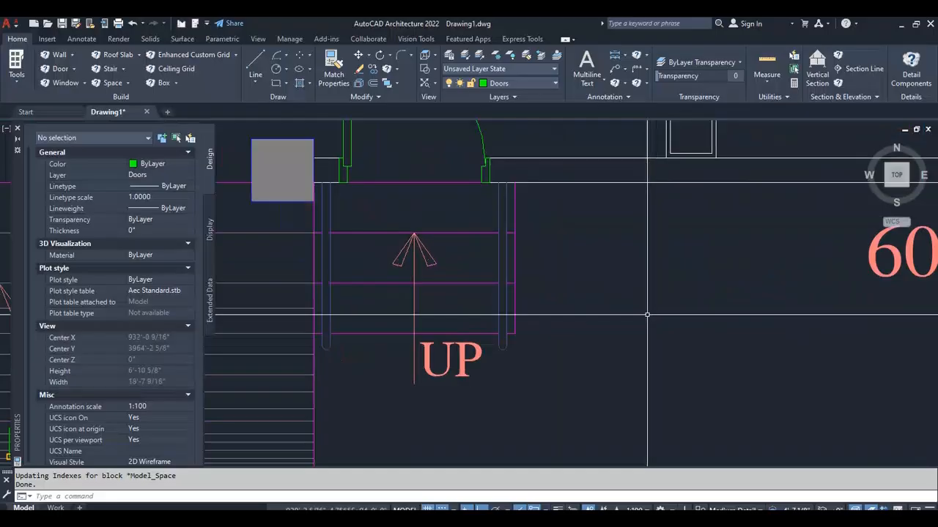
scroll(647, 315, "down", 2)
scroll(561, 237, "up", 4)
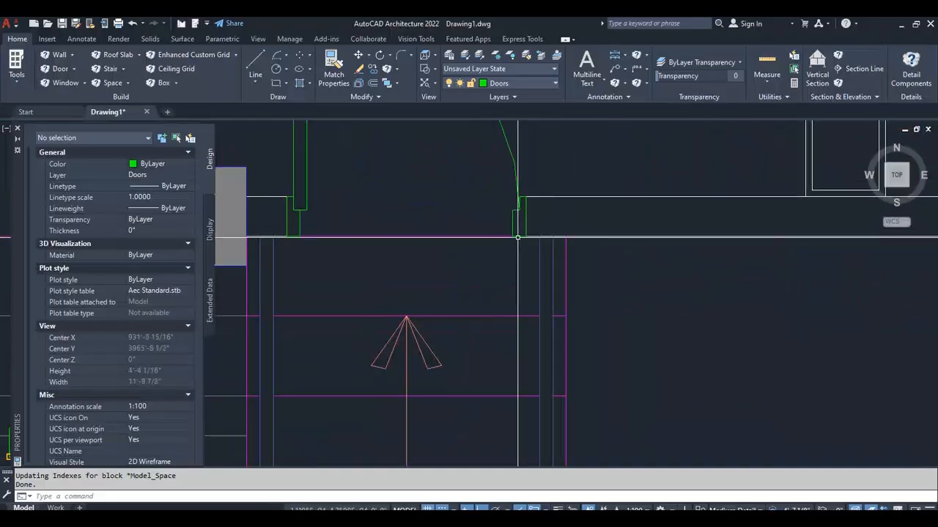
scroll(561, 237, "down", 6)
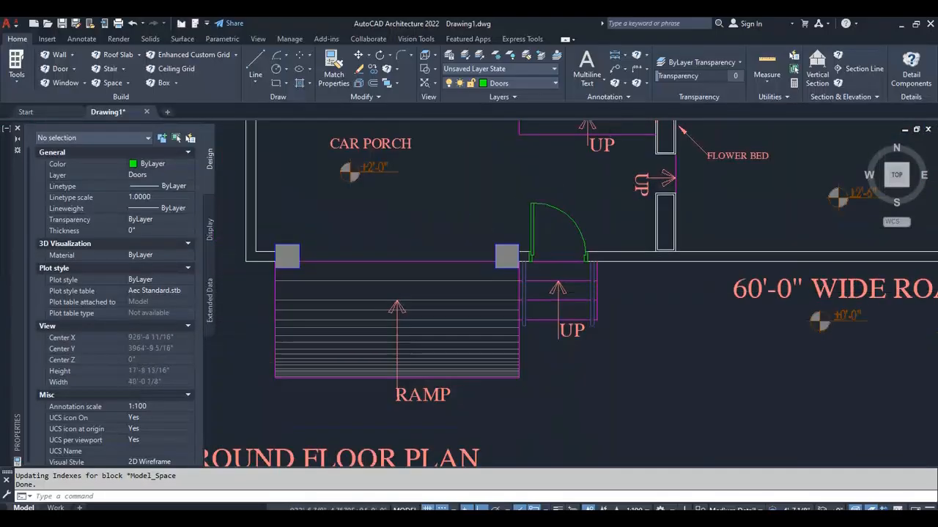
scroll(396, 263, "up", 7)
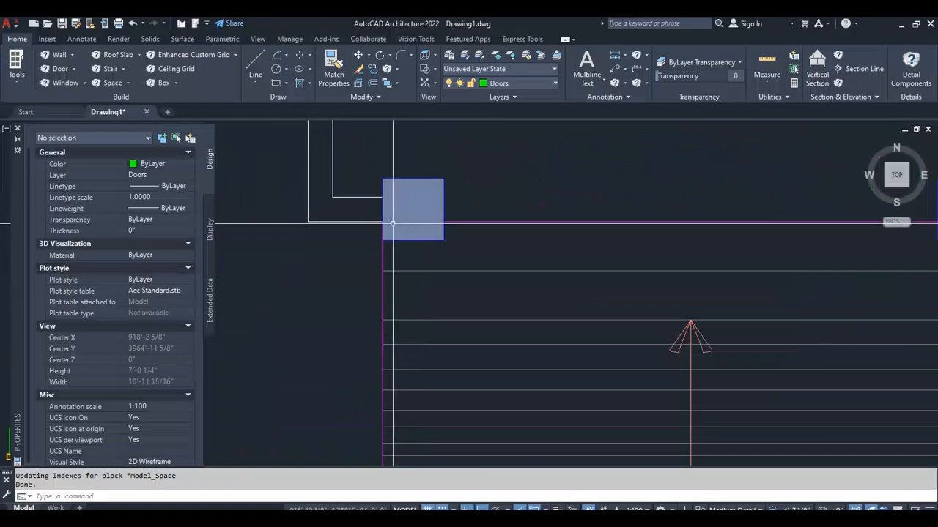
Examine the ramp and entry steps in front of the car porch in the labelled ground floor plan.
scroll(397, 309, "down", 6)
scroll(397, 309, "down", 6)
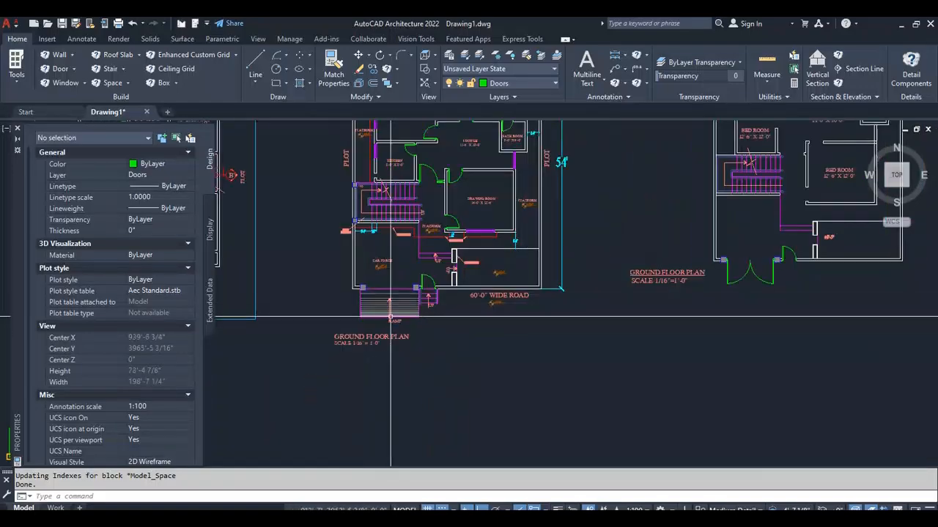
scroll(397, 309, "up", 7)
scroll(500, 296, "up", 3)
scroll(501, 296, "down", 6)
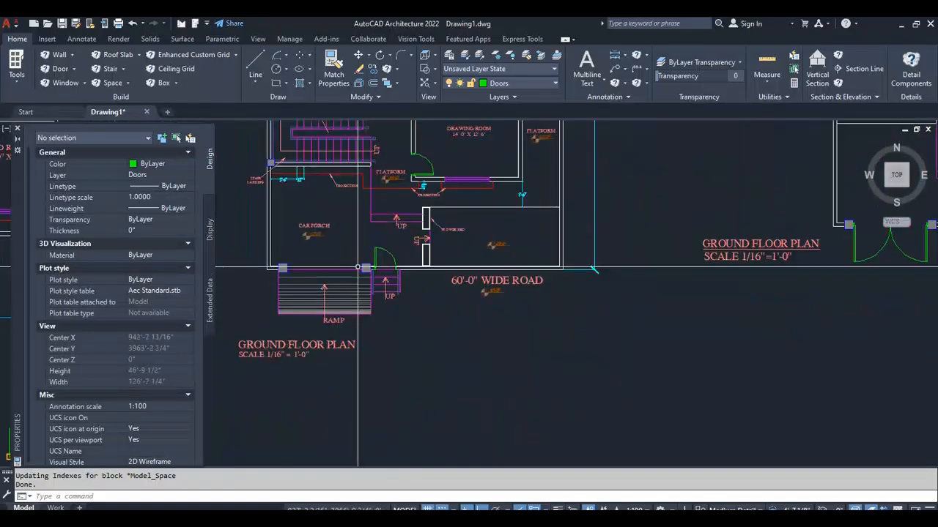
scroll(501, 296, "up", 5)
scroll(500, 296, "down", 4)
scroll(319, 255, "down", 2)
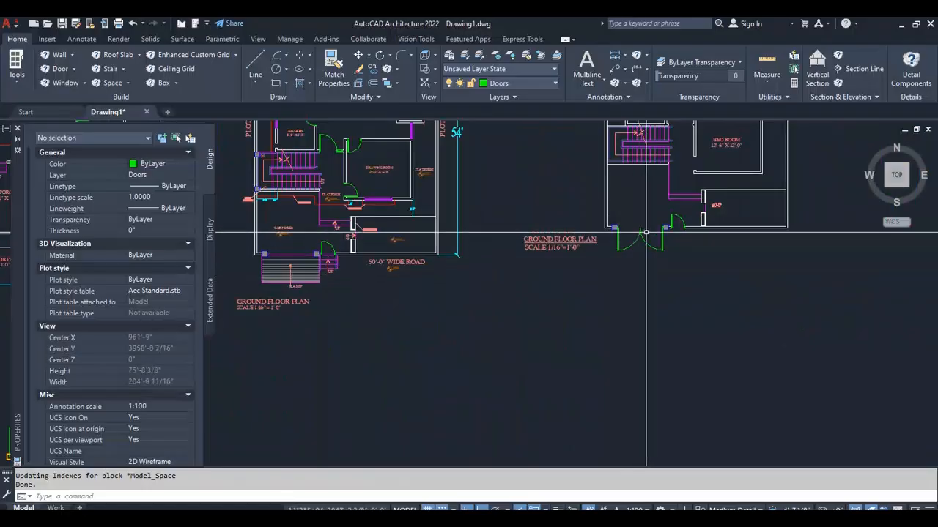
Draw a 3' vertical line downward from the wall's outer corner at the single door's right frame.
scroll(693, 232, "up", 6)
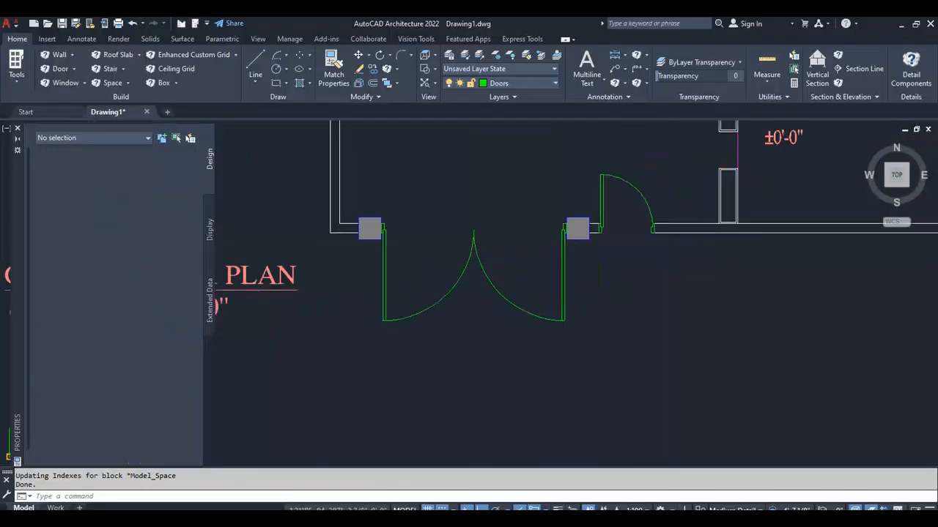
type("l")
key("Return")
scroll(652, 232, "up", 5)
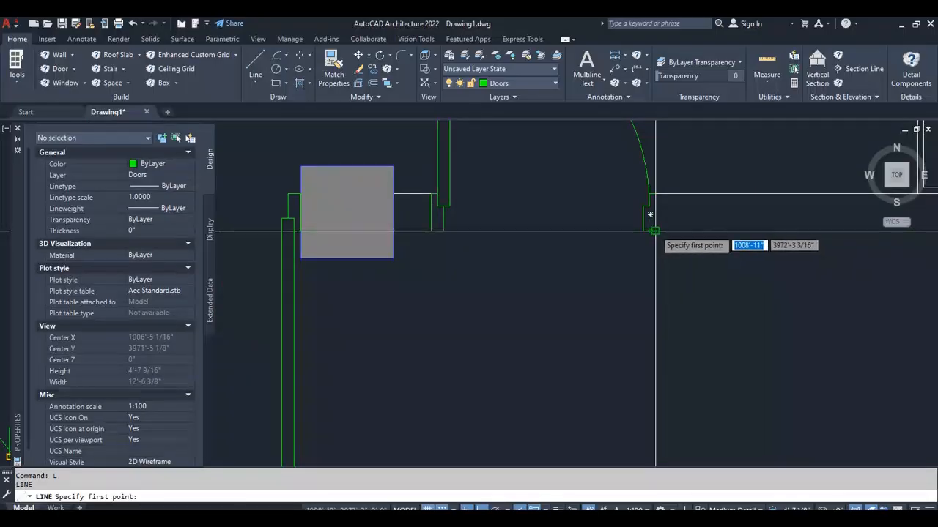
left_click(649, 231)
scroll(659, 230, "down", 3)
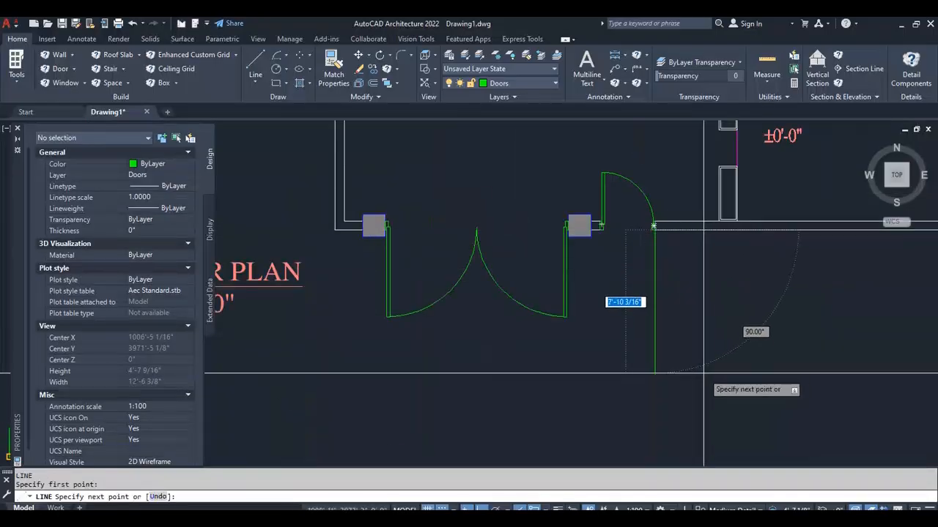
key("Return")
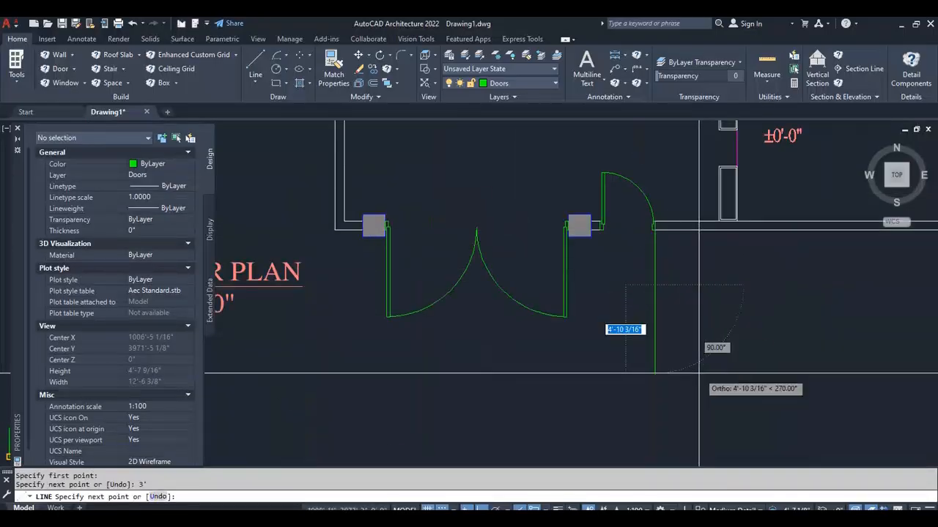
key("Escape")
key("Escape")
key("Escape")
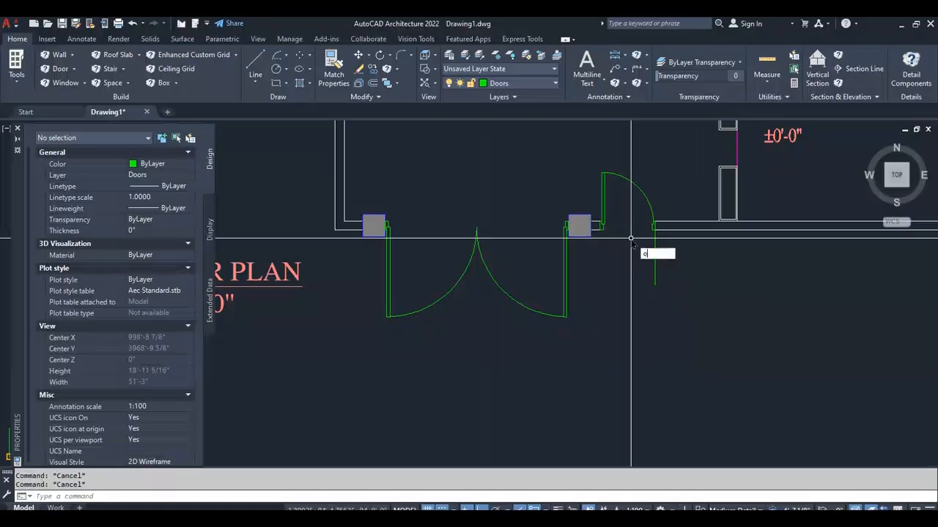
Offset the 3' vertical line 6" to the right and erase the original line.
key("Return")
key("Return")
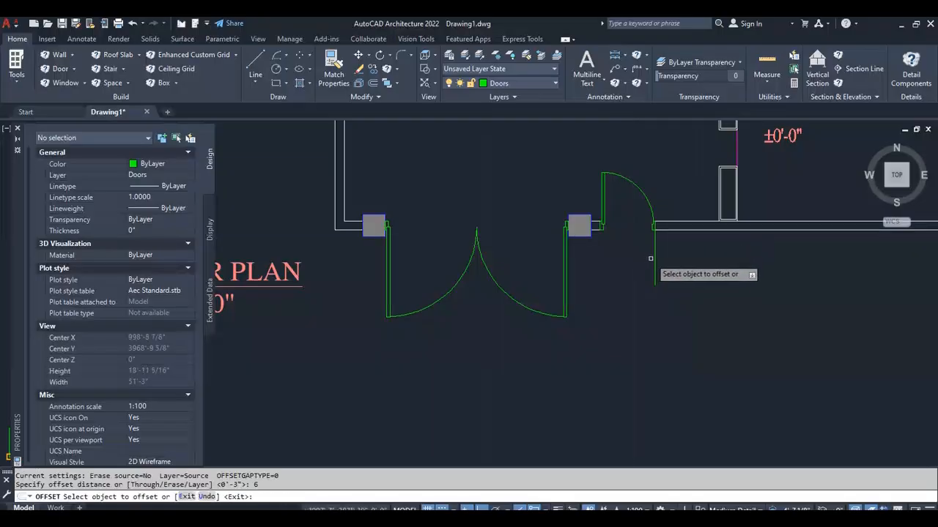
left_click(652, 258)
left_click(667, 262)
key("Escape")
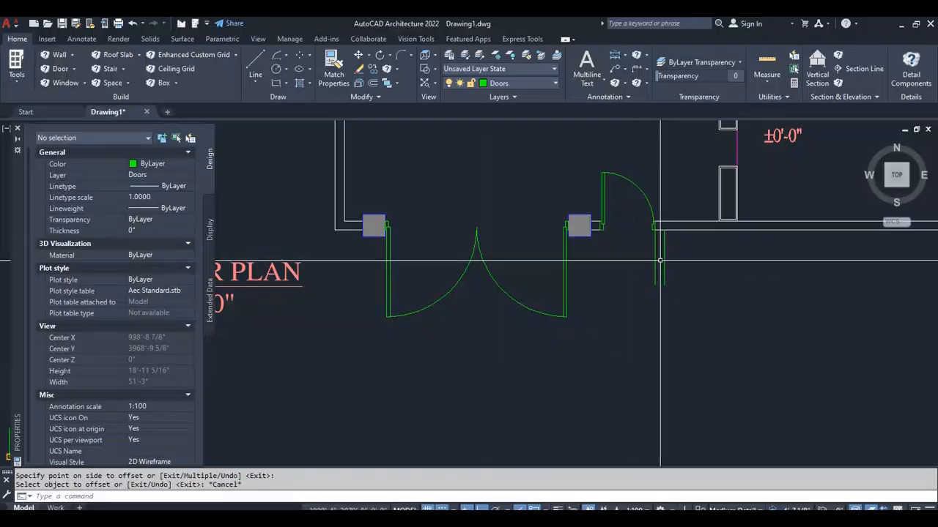
left_click(649, 261)
left_click(654, 267)
type("e")
key("Return")
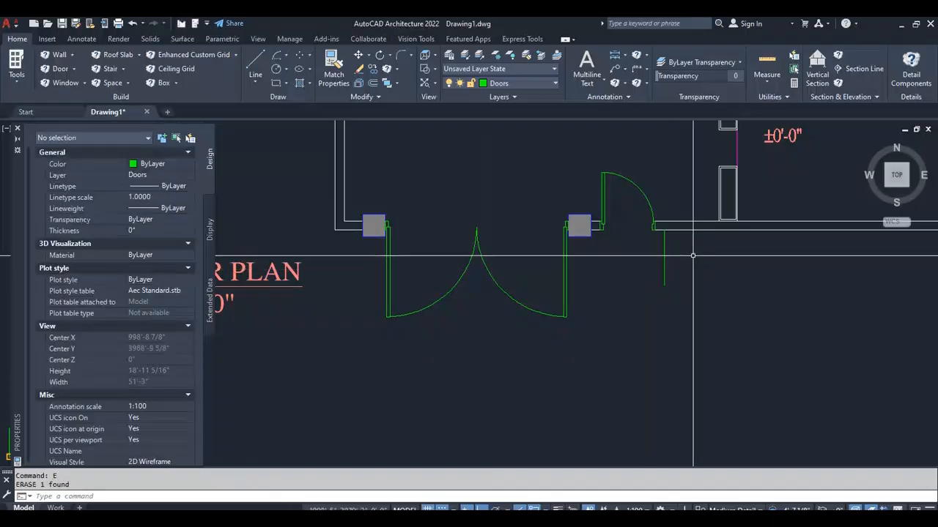
key("Escape")
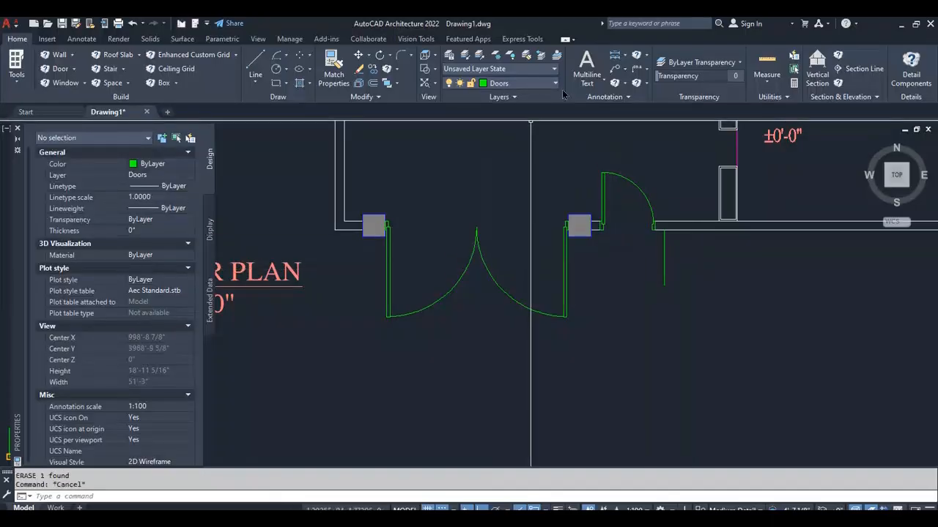
Put the offset line on the StairCase layer and make StairCase the current layer.
left_click(684, 272)
left_click(647, 283)
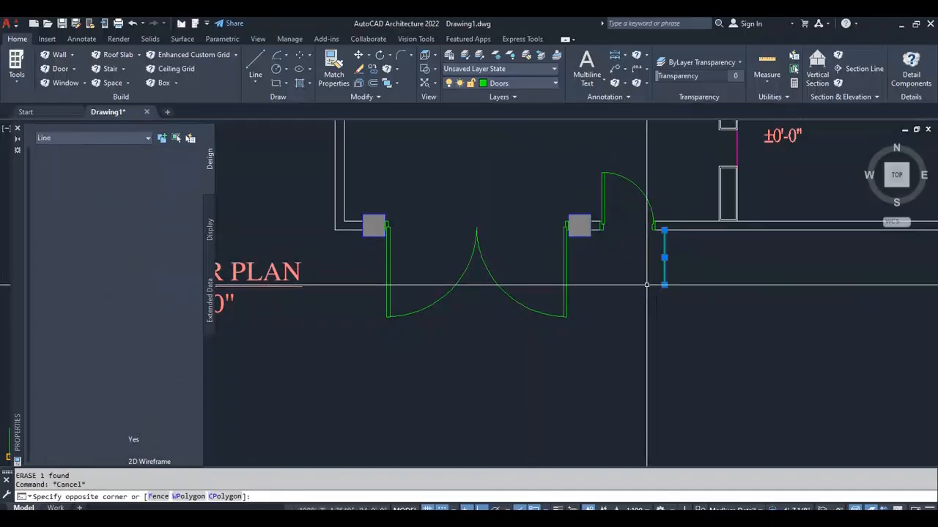
left_click(548, 84)
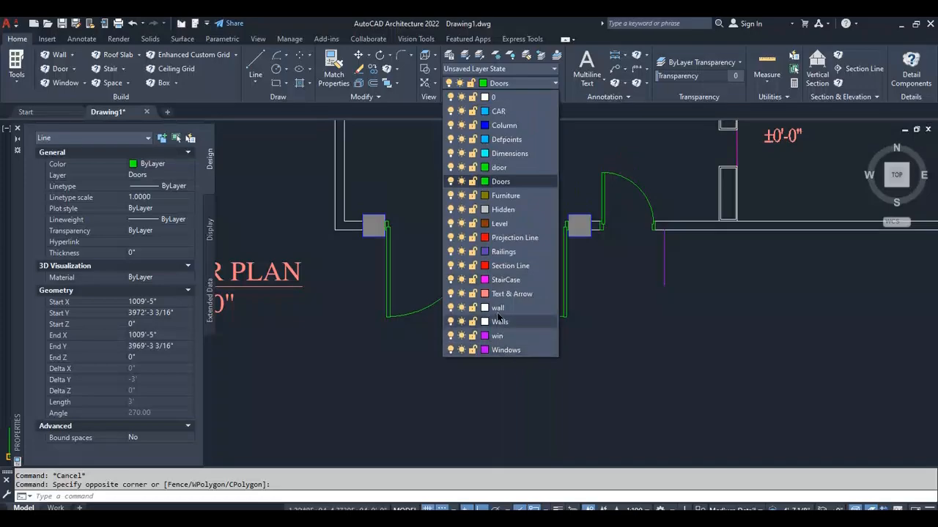
left_click(505, 279)
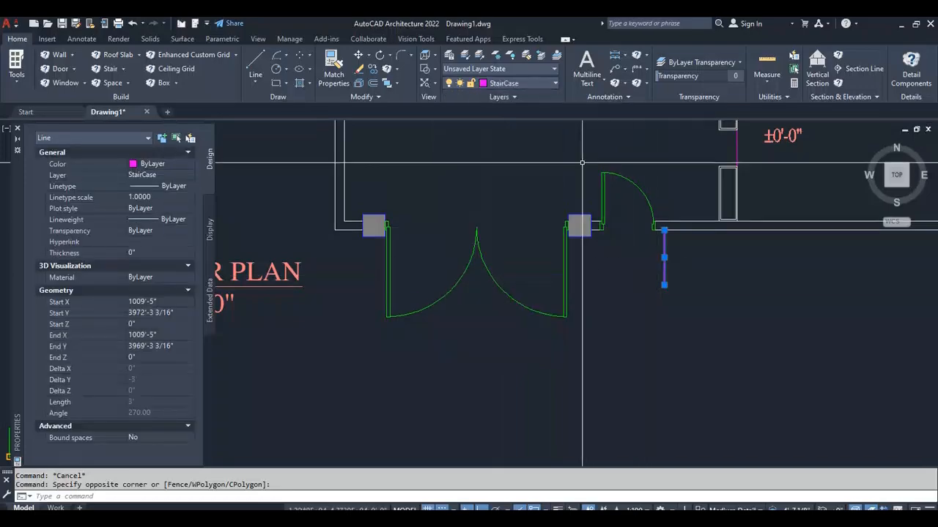
key("Escape")
left_click(533, 84)
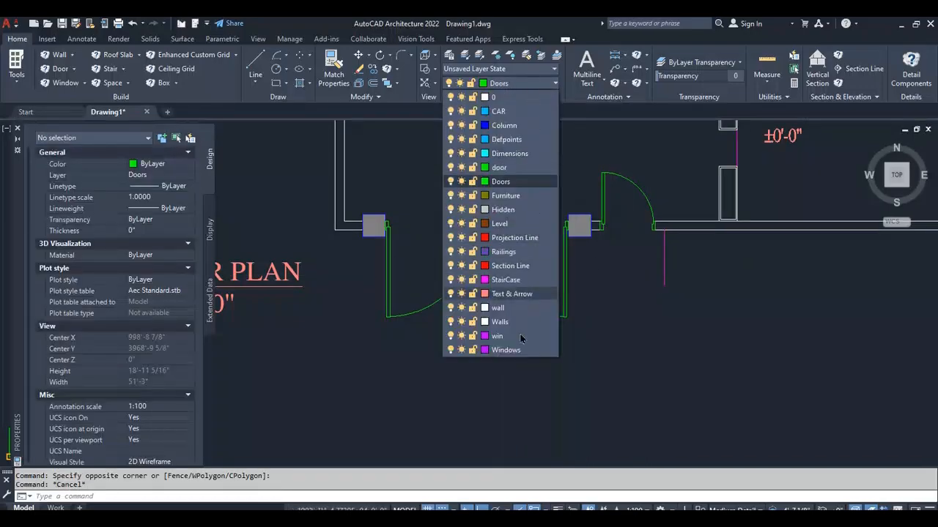
left_click(521, 283)
key("Escape")
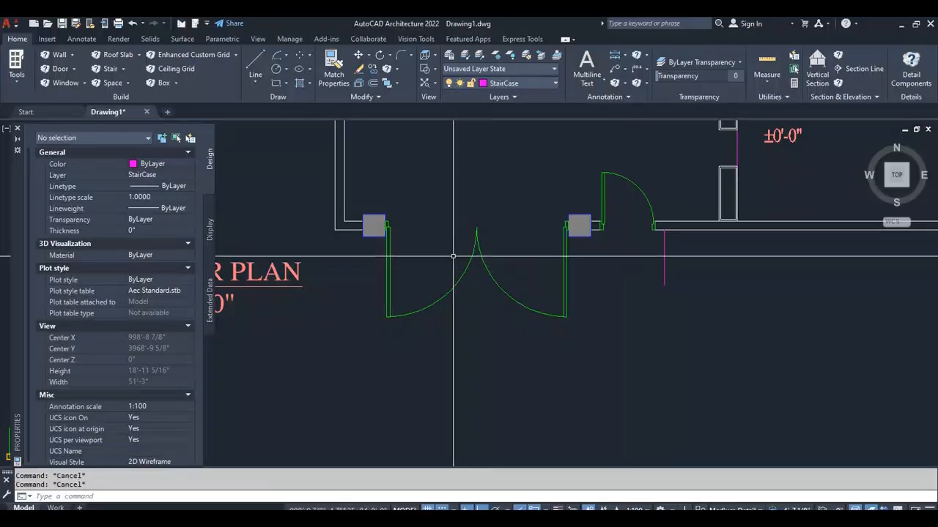
Draw a 3' vertical line downward from where the outer wall face meets the left column's outer side.
type("l")
key("Return")
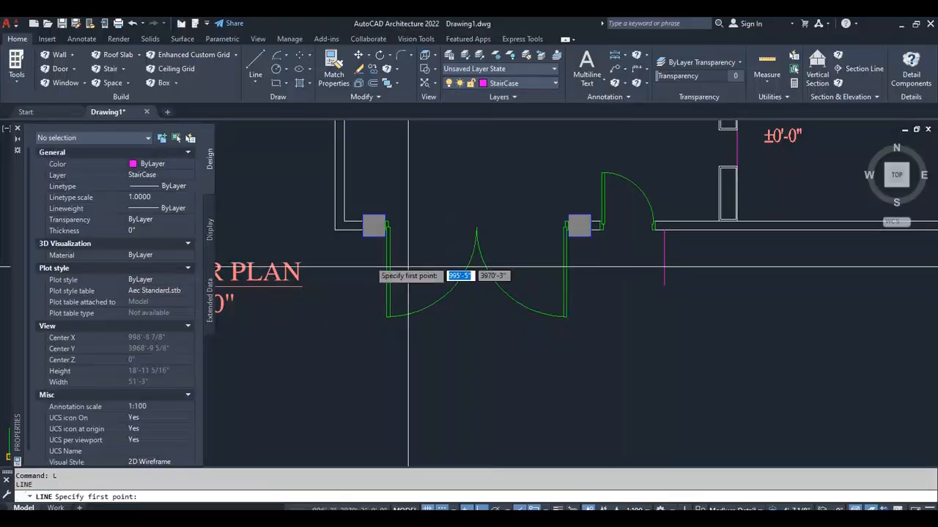
left_click(363, 230)
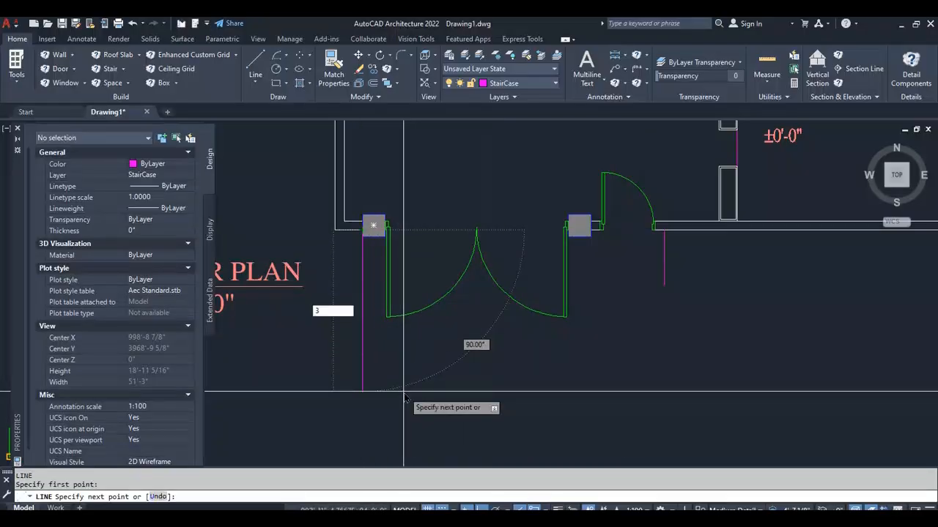
type("3'")
key("Return")
key("Escape")
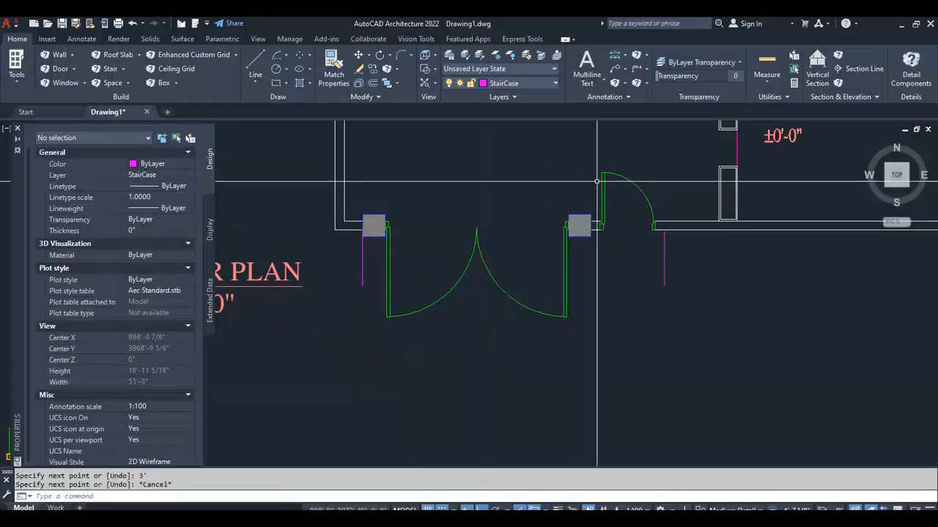
right_click(563, 163)
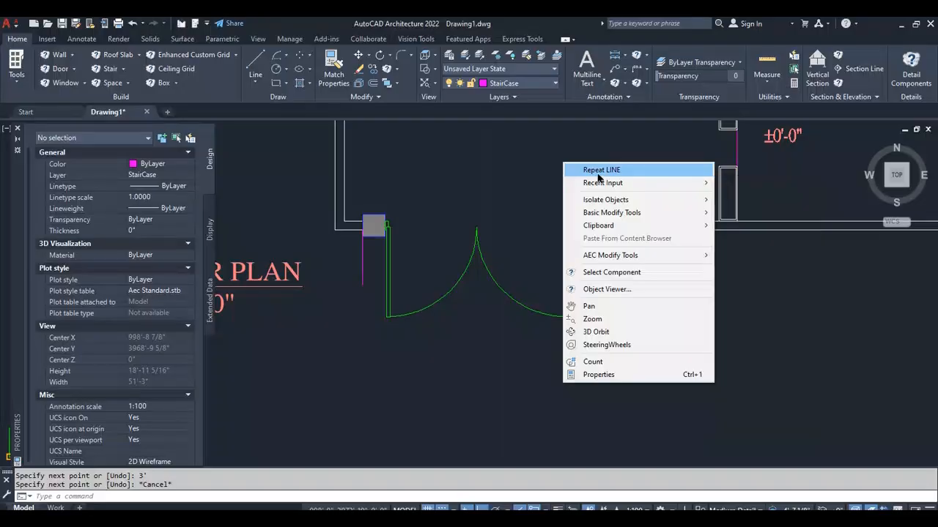
left_click(597, 173)
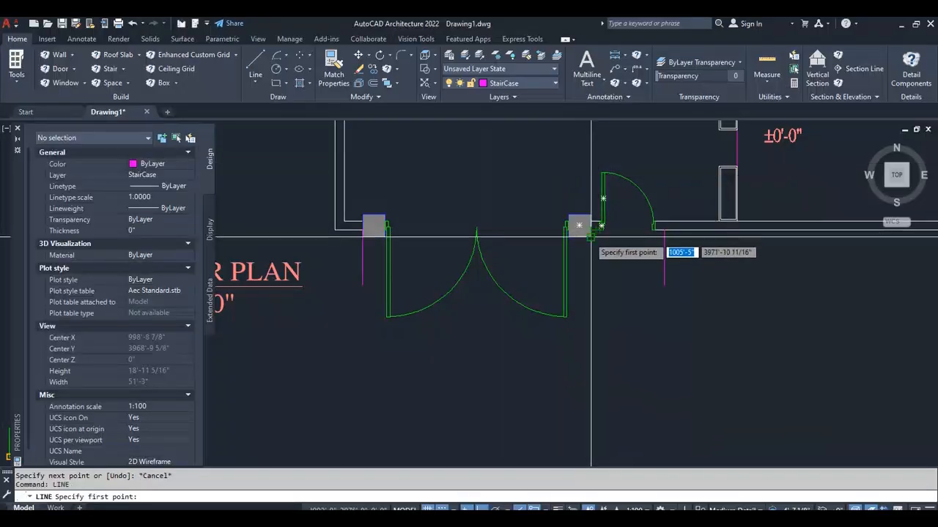
left_click(589, 236)
key("Escape")
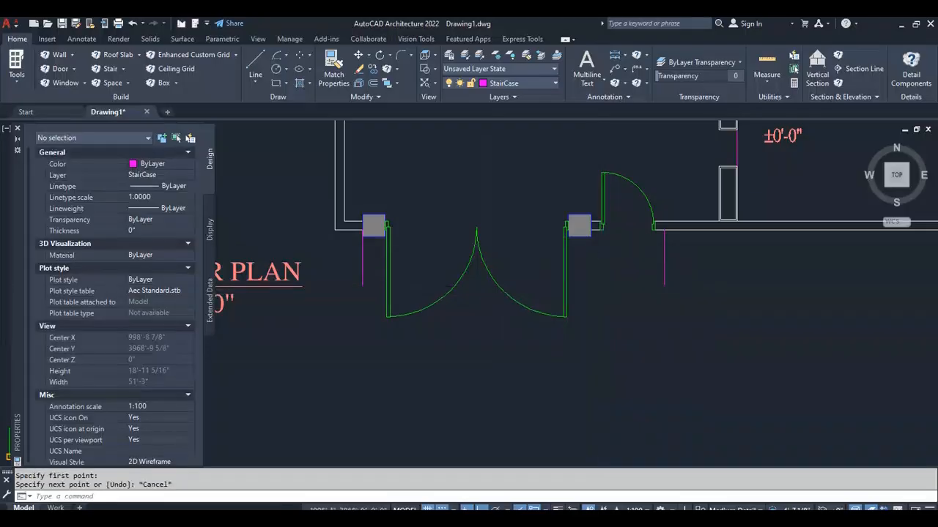
Draw a 3' vertical line downward from where the outer wall face meets the right column's right side.
right_click(590, 244)
left_click(608, 252)
left_click(591, 229)
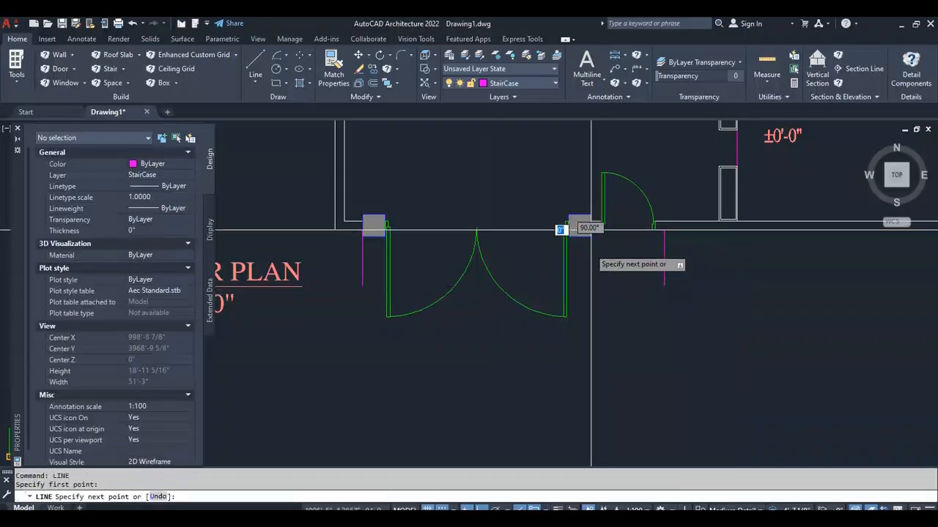
key("Return")
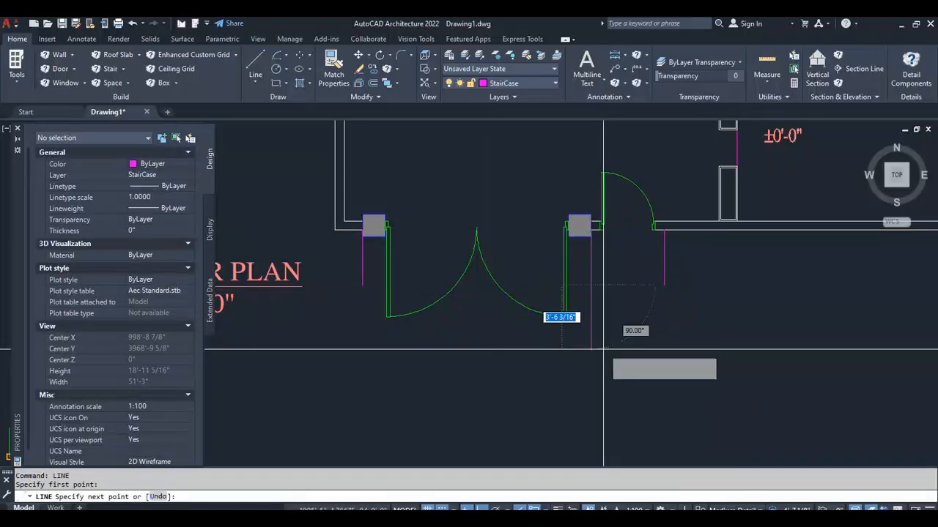
key("Escape")
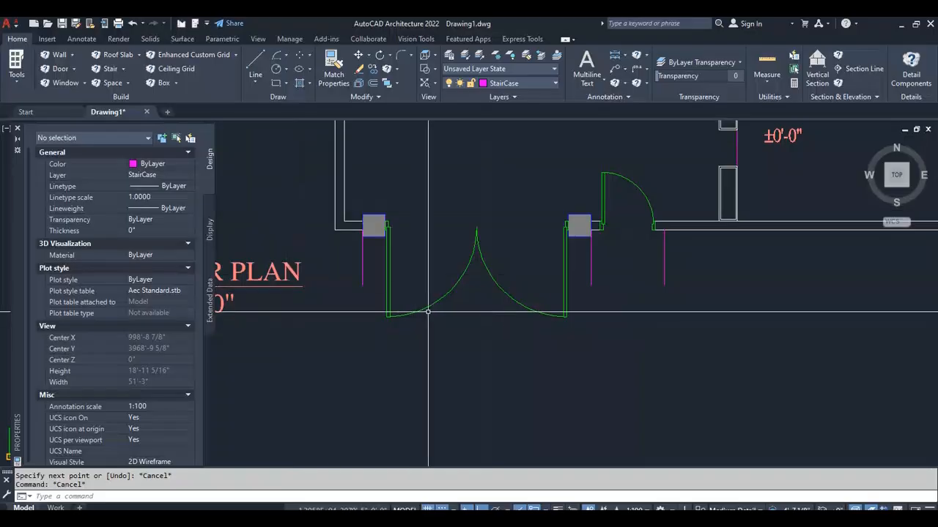
Draw a horizontal line joining the lower end of the leftmost vertical line to that of the rightmost one.
key("Return")
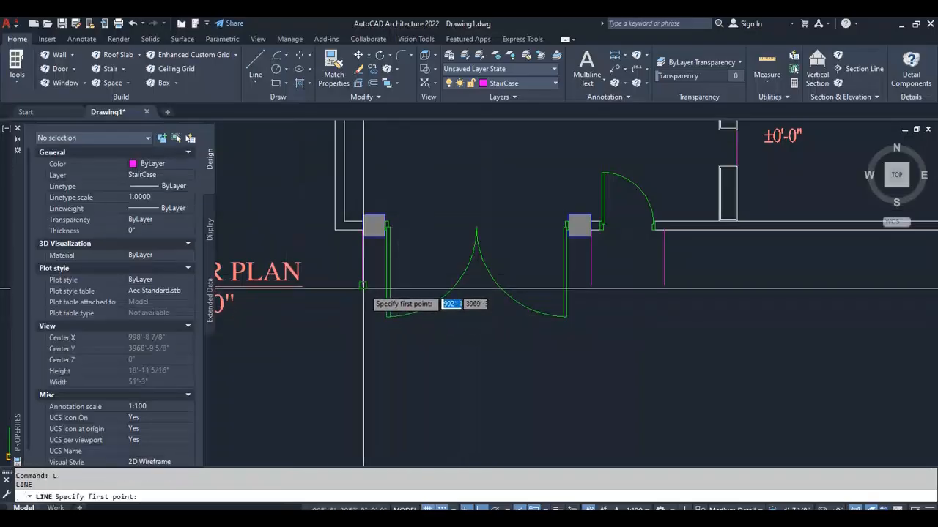
left_click(362, 284)
key("F8")
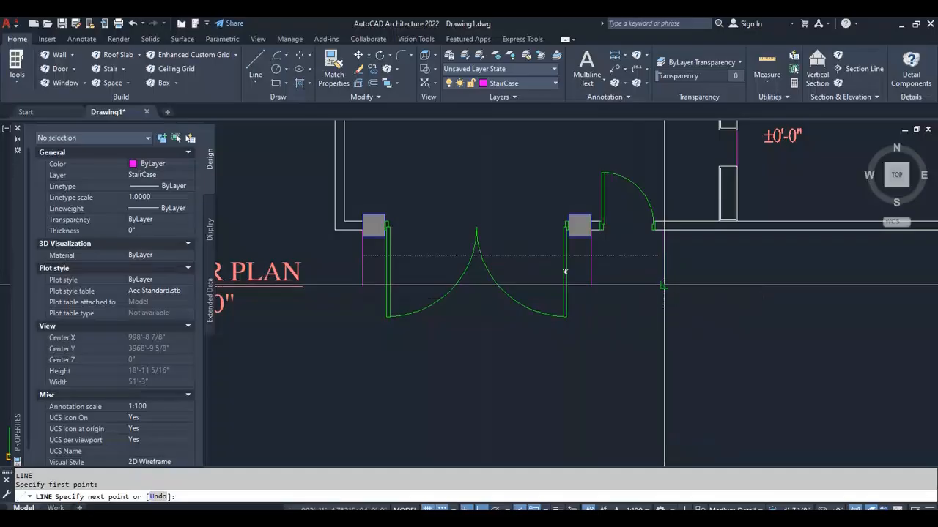
left_click(663, 284)
left_click(664, 230)
key("Escape")
key("Escape")
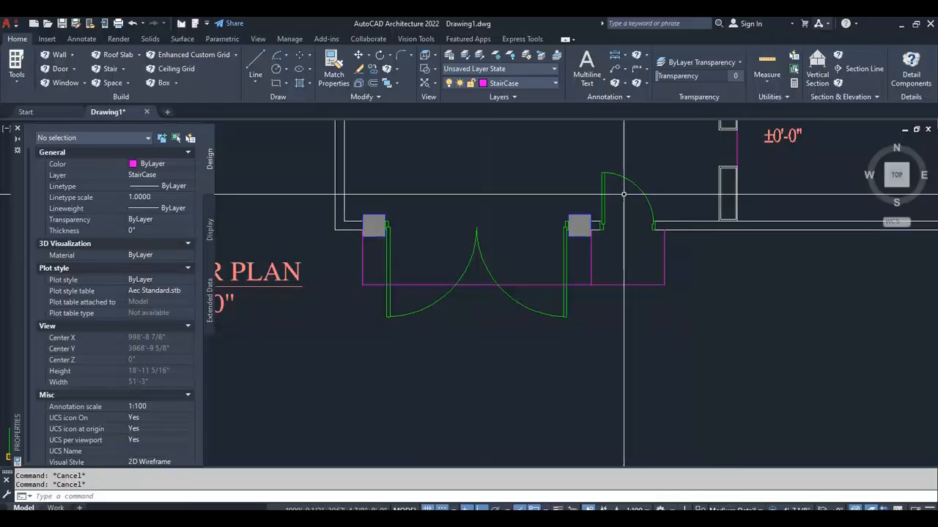
Break the horizontal StairCase line just beside the right column's vertical line, separating the ramp edge from the entry steps' edge.
scroll(643, 280, "up", 4)
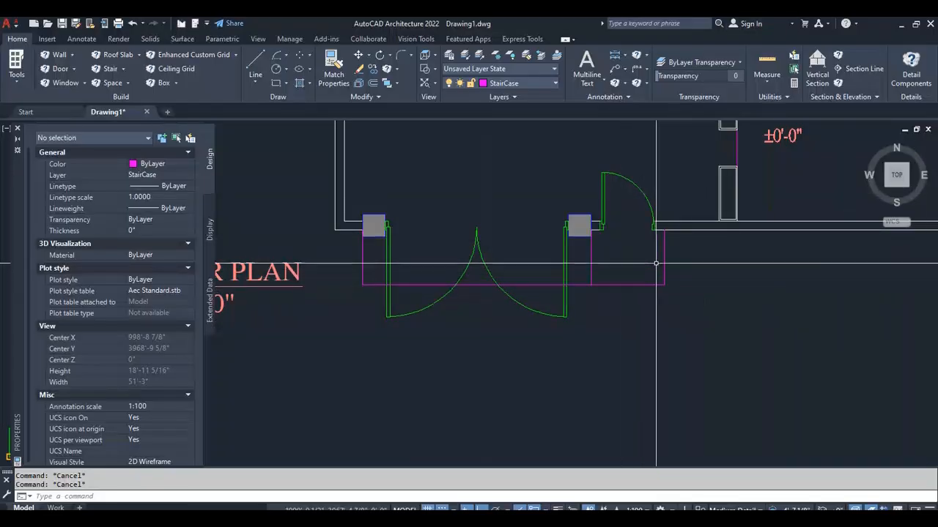
scroll(484, 378, "down", 2)
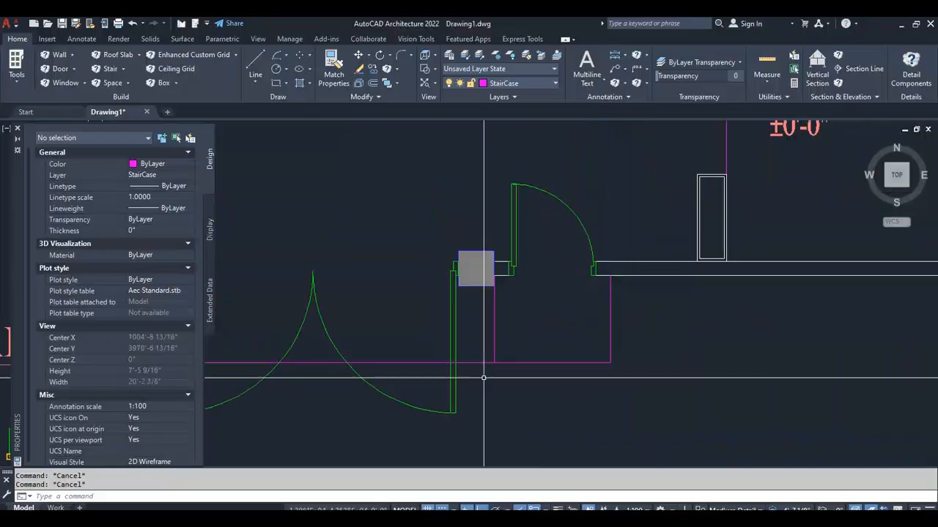
scroll(523, 365, "up", 2)
left_click(474, 387)
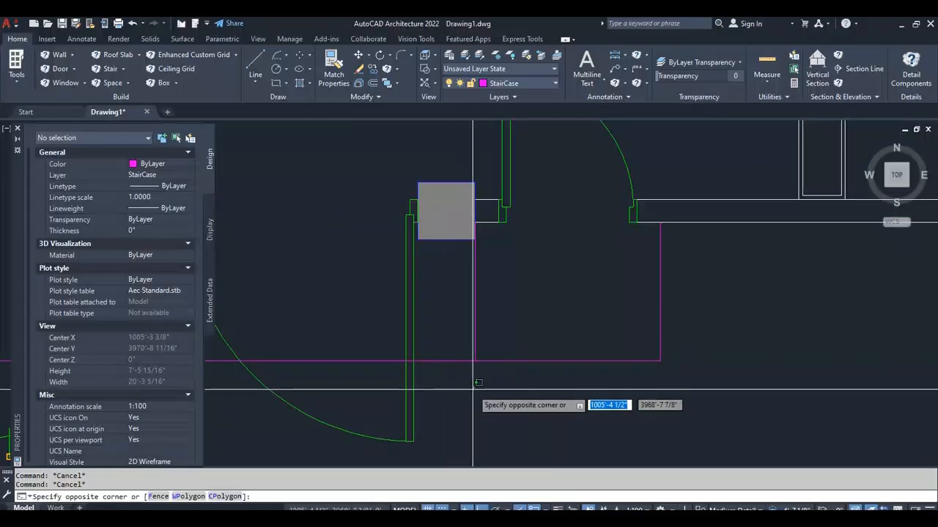
key("Escape")
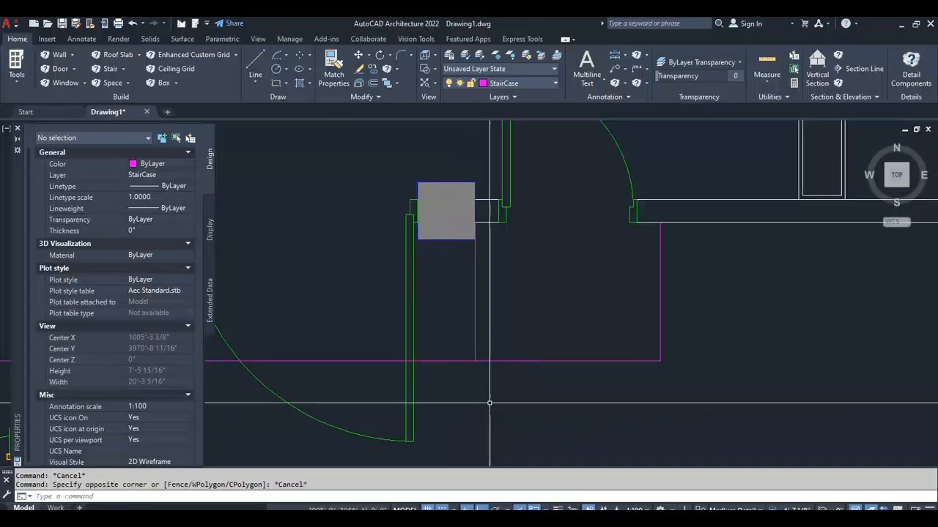
type("br")
key("Return")
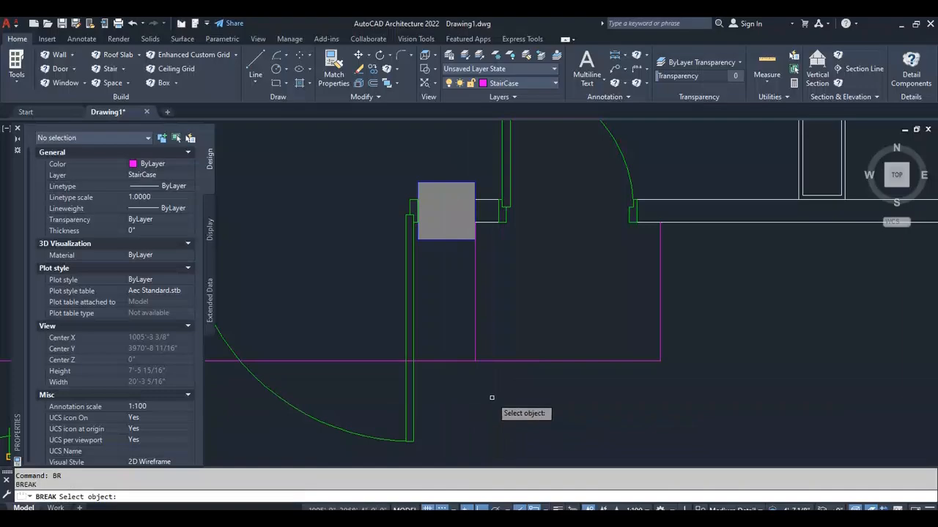
left_click(486, 361)
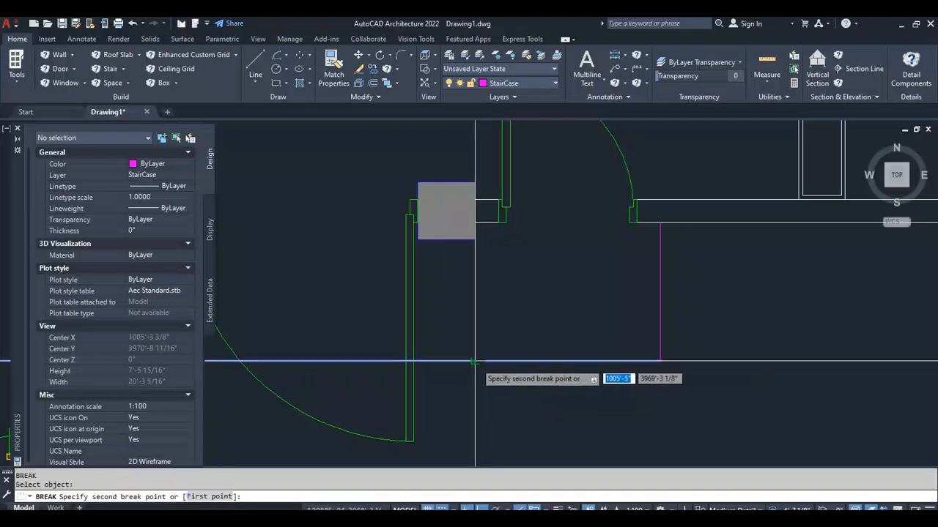
left_click(474, 362)
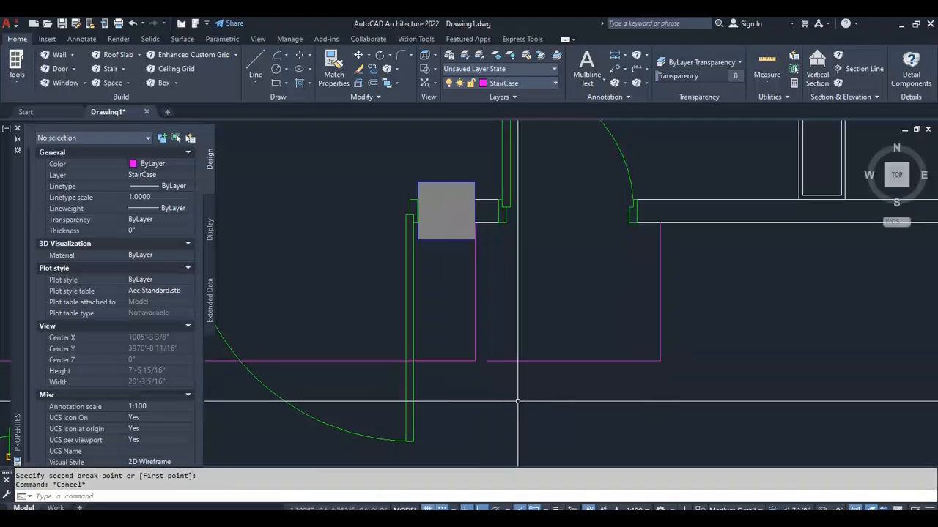
key("Escape")
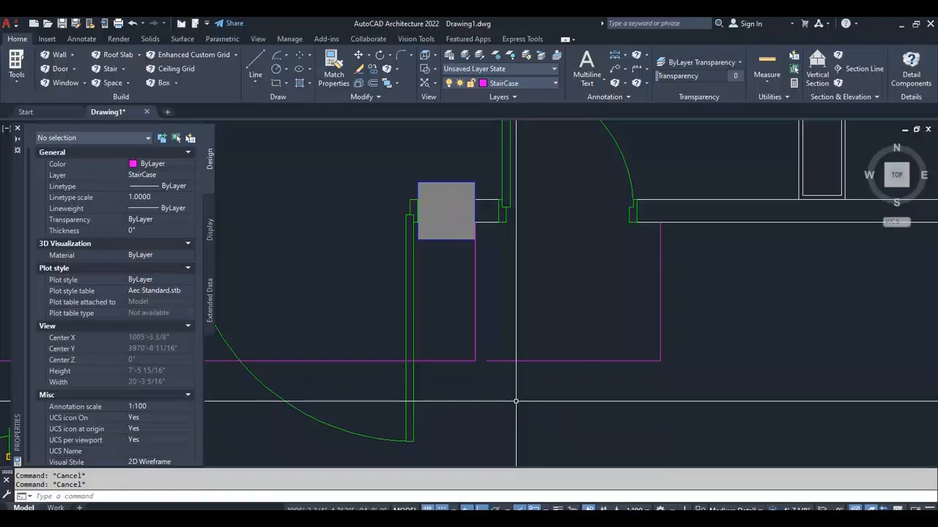
Extend the short horizontal line below the single door back to the right column's vertical line, and check it by selecting it.
type("ex")
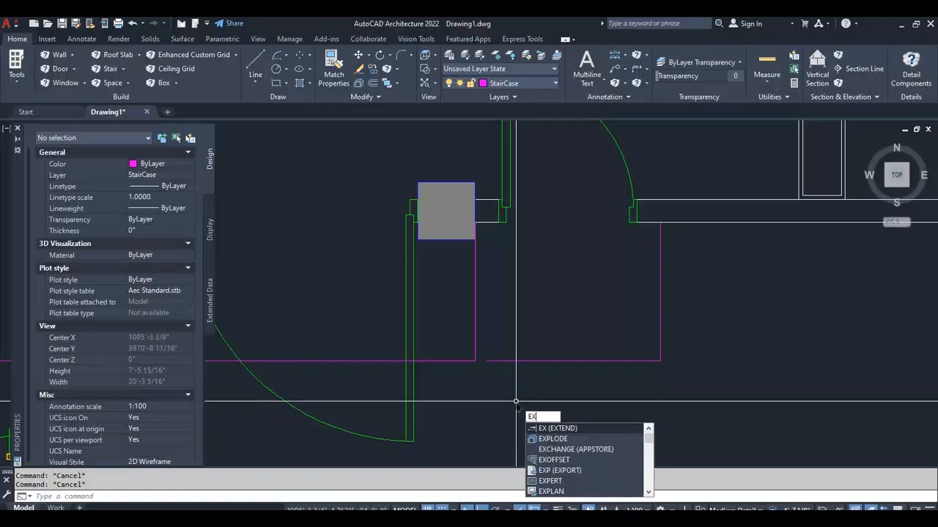
key("Return")
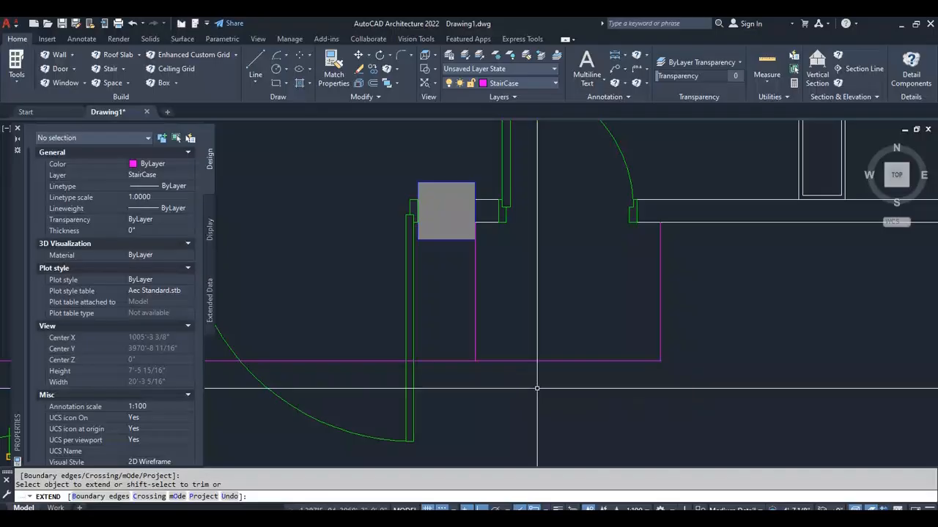
key("Escape")
key("Escape")
left_click_drag(556, 355, 538, 367)
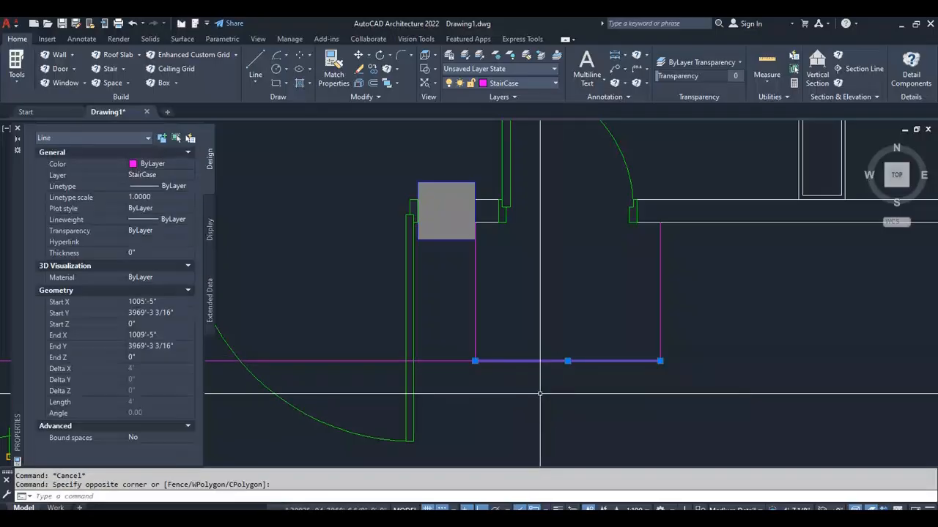
key("Escape")
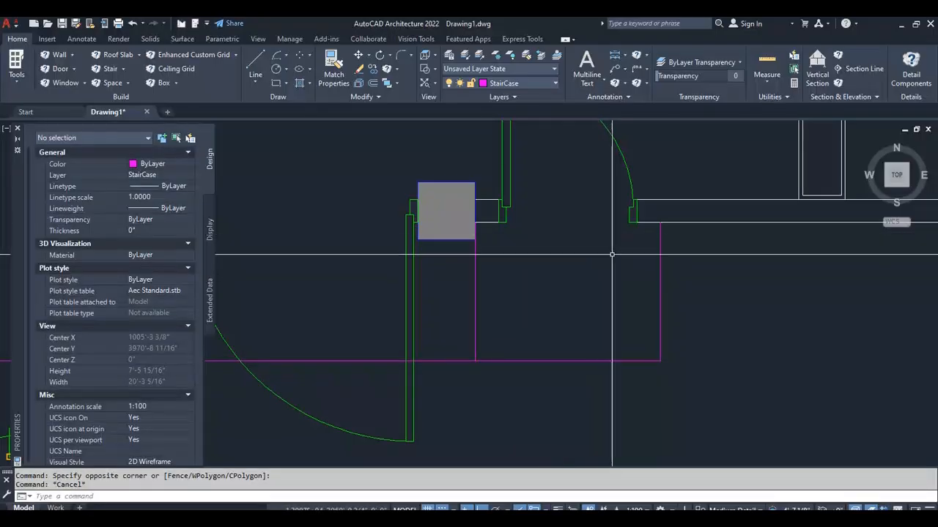
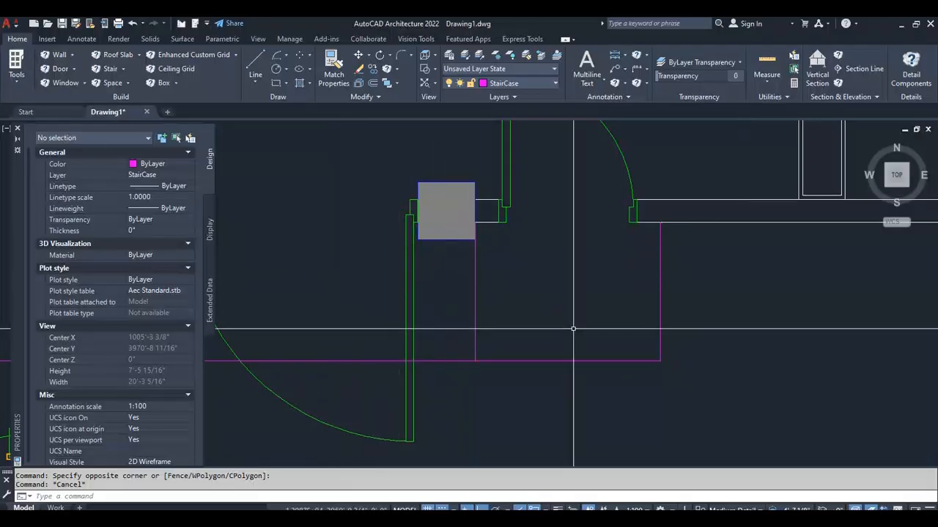
Offset the short horizontal line below the single door upward twice at 12" spacing to form the entry step treads.
key("Return")
type("1")
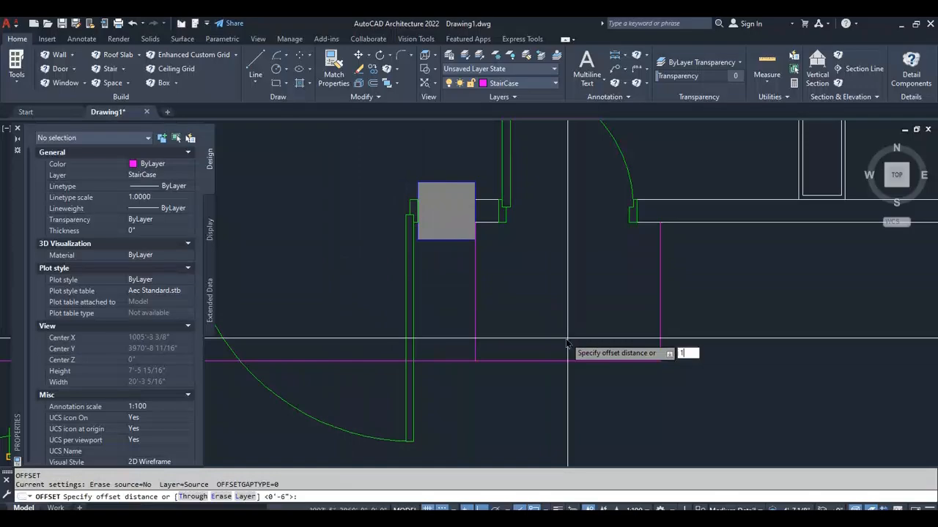
type("2")
key("Return")
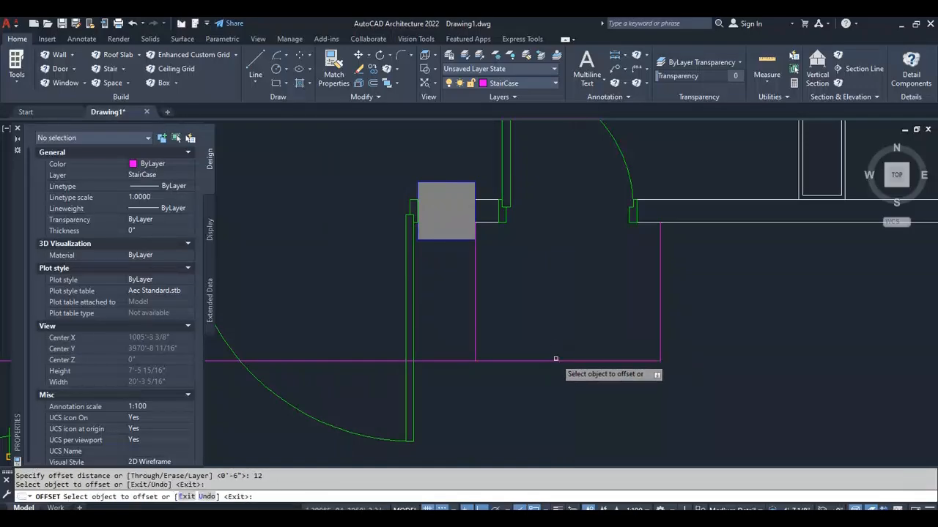
left_click(556, 359)
left_click(562, 316)
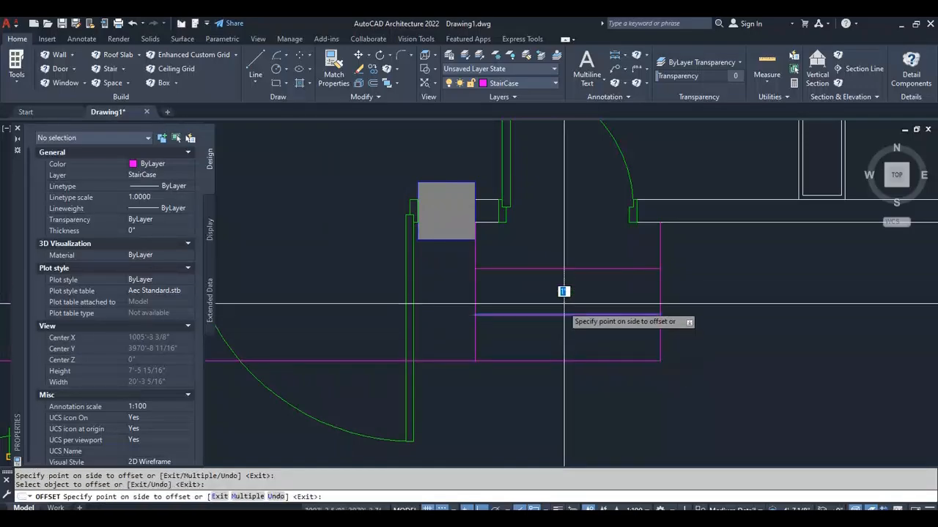
left_click(562, 271)
key("Escape")
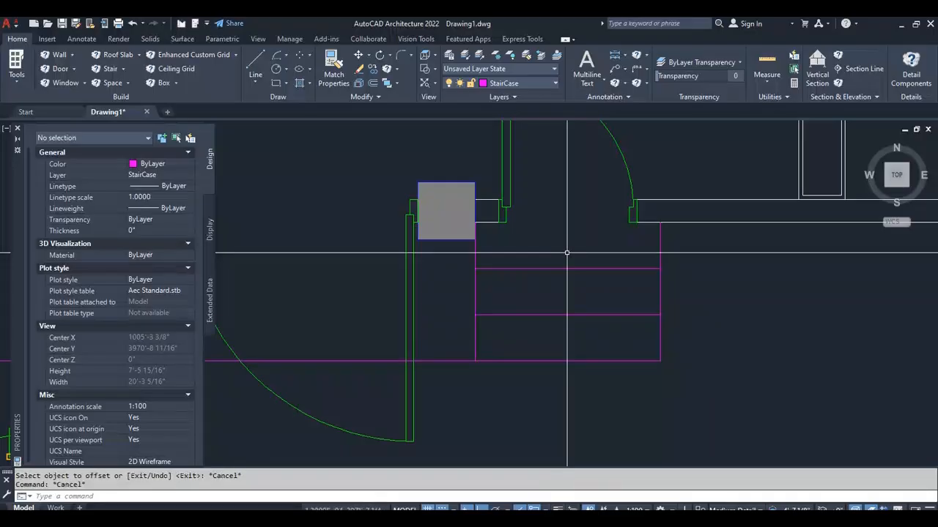
Draw a horizontal line across the single door's opening between its two jambs, along the outer wall face.
type("l")
key("Return")
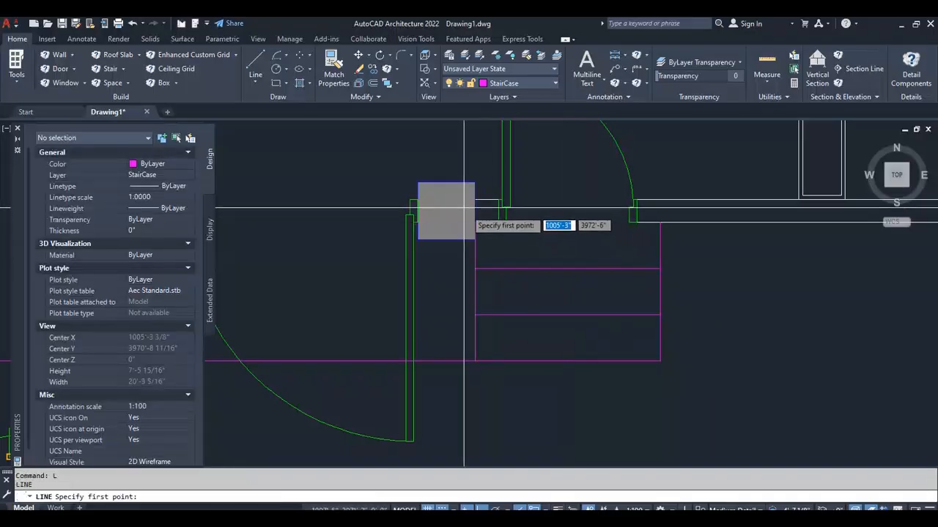
left_click(502, 213)
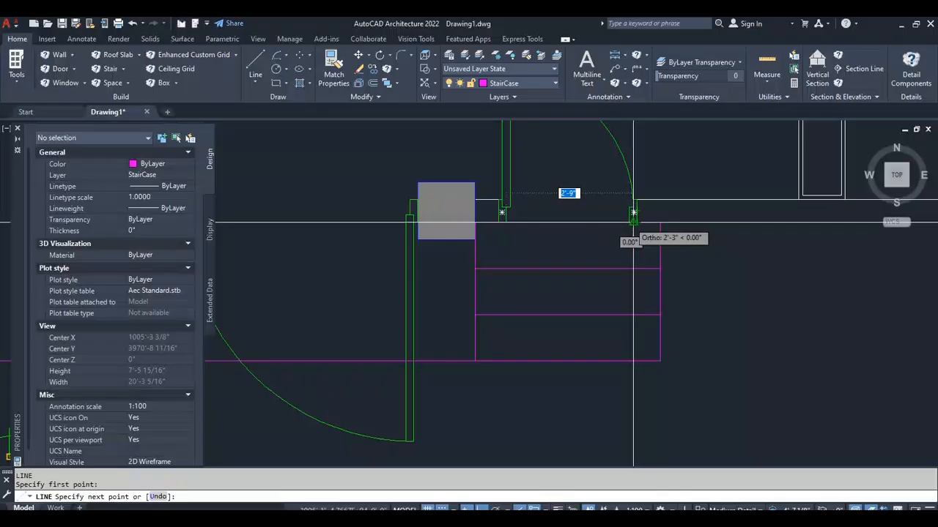
left_click(628, 223)
key("Escape")
key("Escape")
scroll(479, 336, "down", 2)
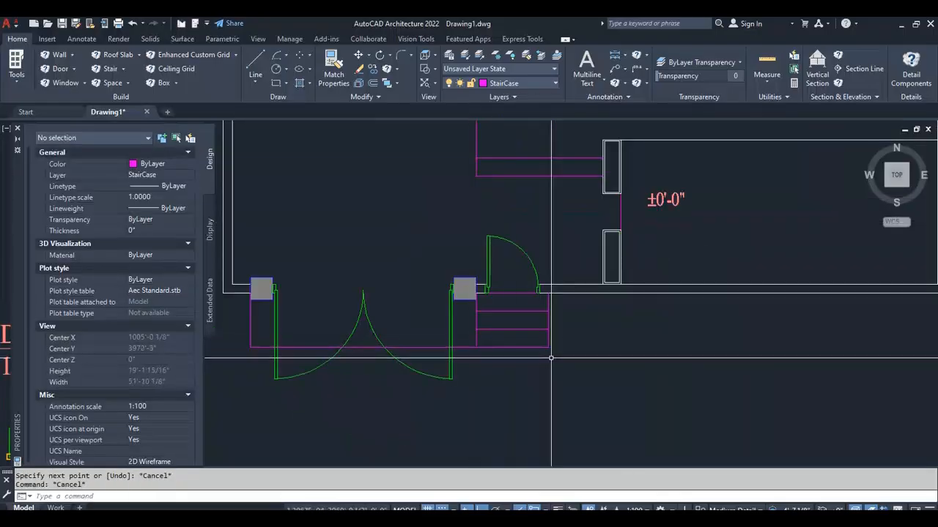
scroll(514, 291, "up", 2)
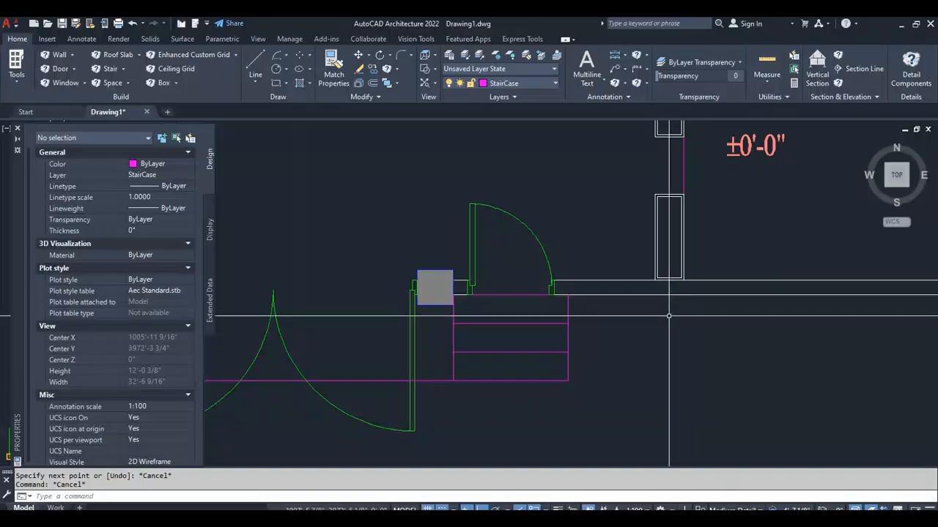
scroll(551, 384, "down", 3)
scroll(550, 384, "up", 4)
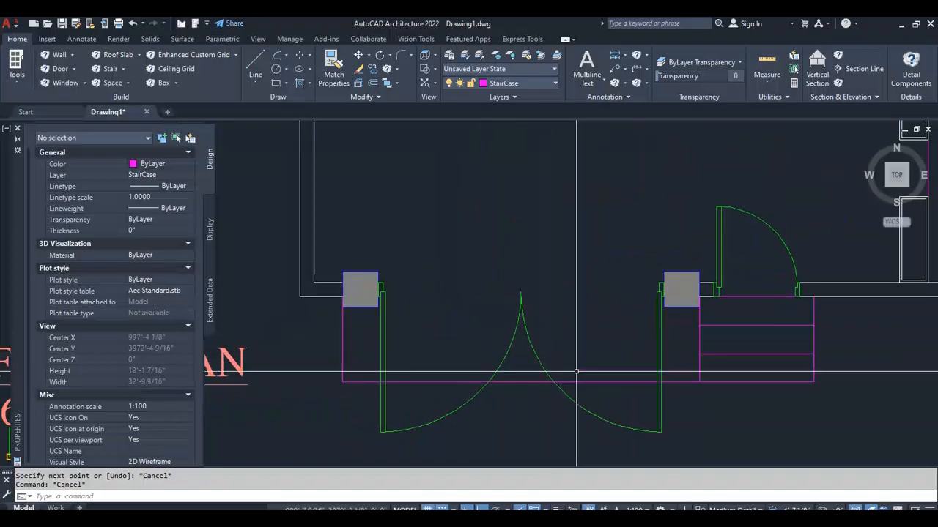
Turn off the Doors layer by picking the double door's swing at the car porch entrance.
left_click(545, 339)
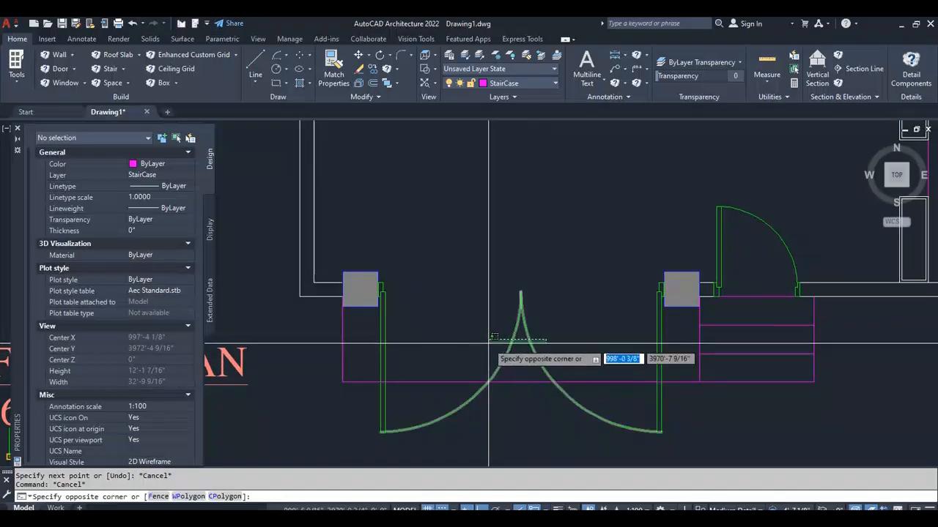
left_click(575, 309)
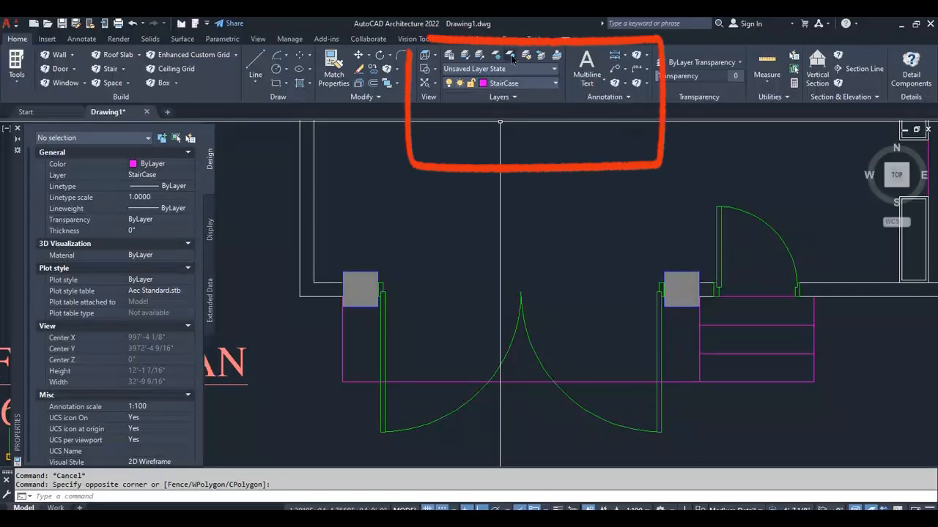
left_click(527, 333)
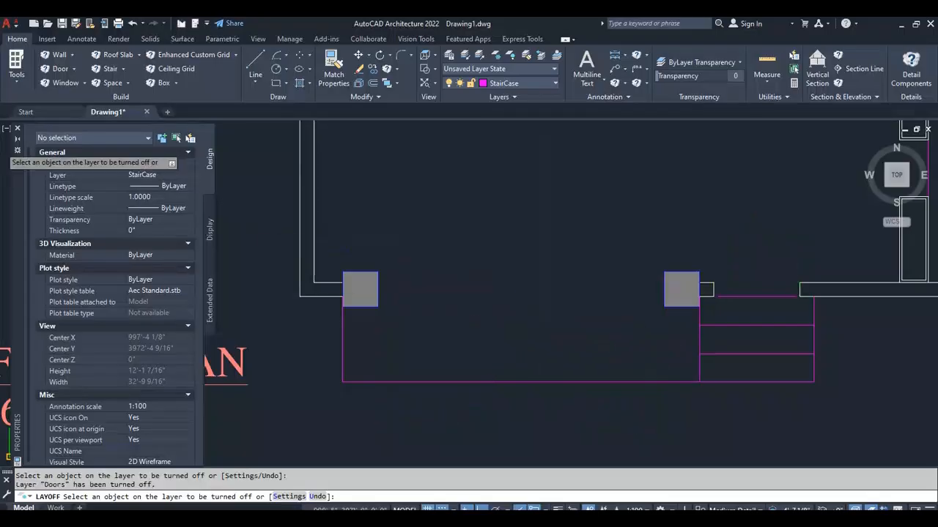
key("Escape")
key("Escape")
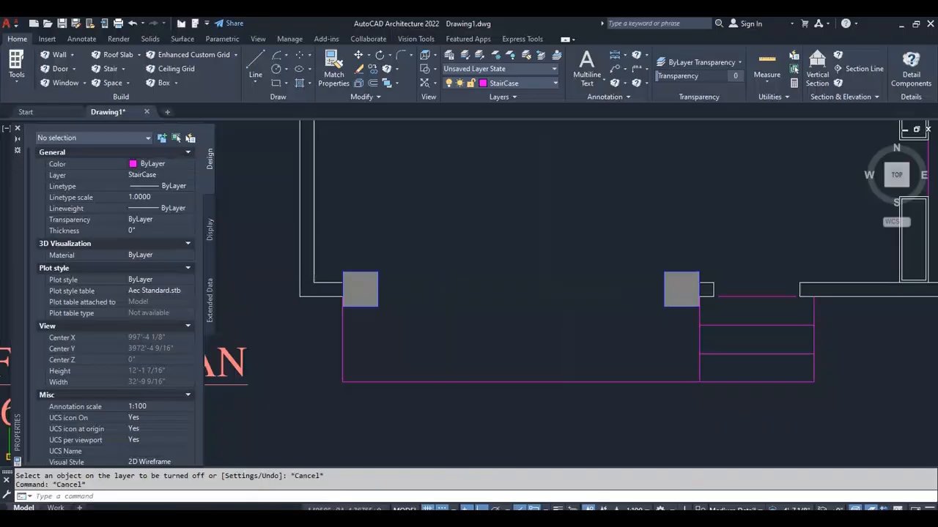
key("Escape")
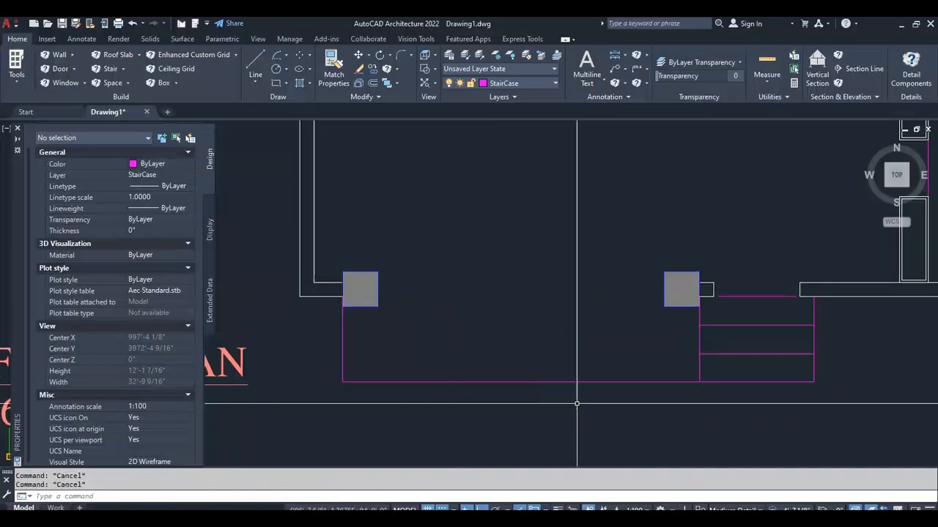
Examine the ramp lines in the reference ground floor plan and compare them with the unfinished plan's ramp outline.
scroll(572, 365, "down", 6)
scroll(571, 365, "down", 6)
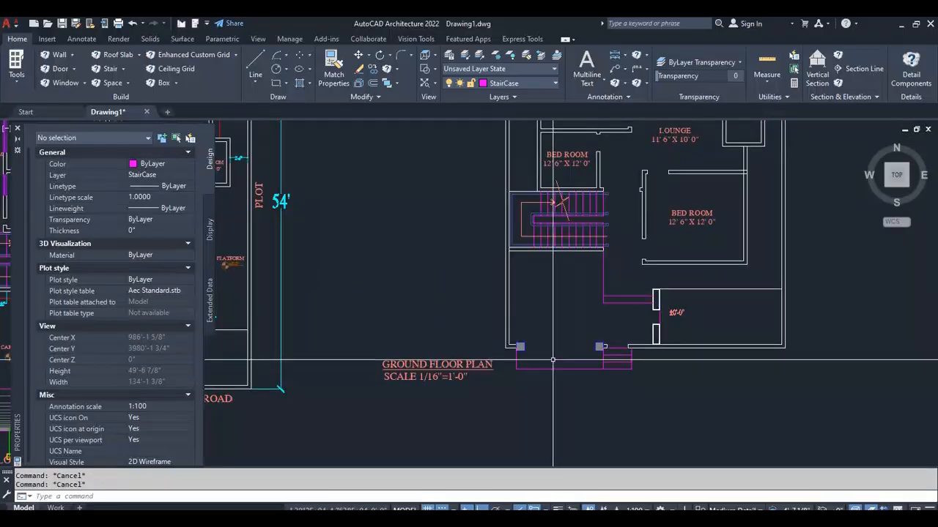
scroll(414, 372, "up", 8)
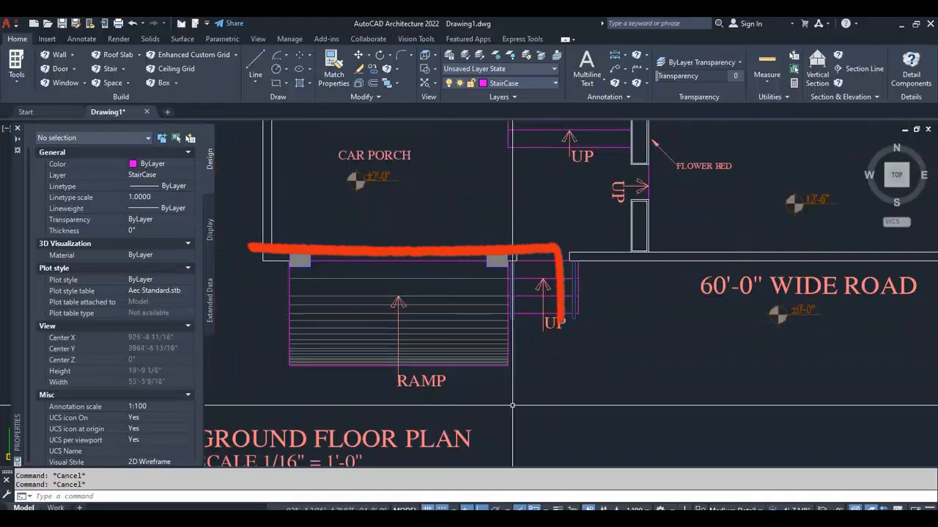
left_click(456, 279)
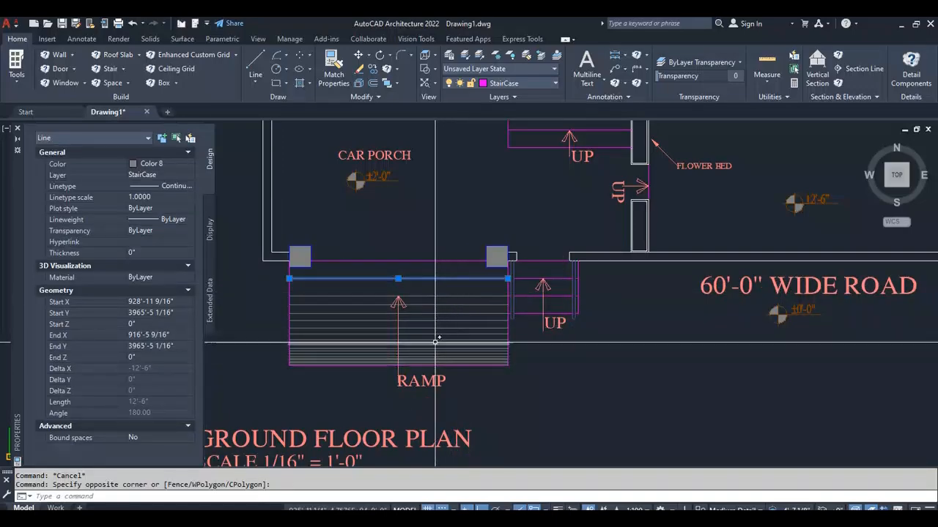
scroll(423, 343, "down", 5)
key("Escape")
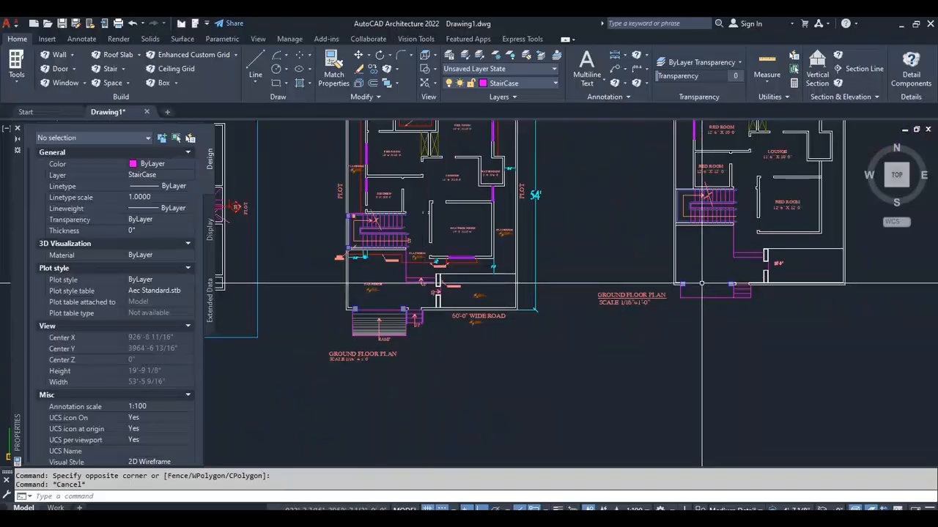
scroll(696, 291, "up", 6)
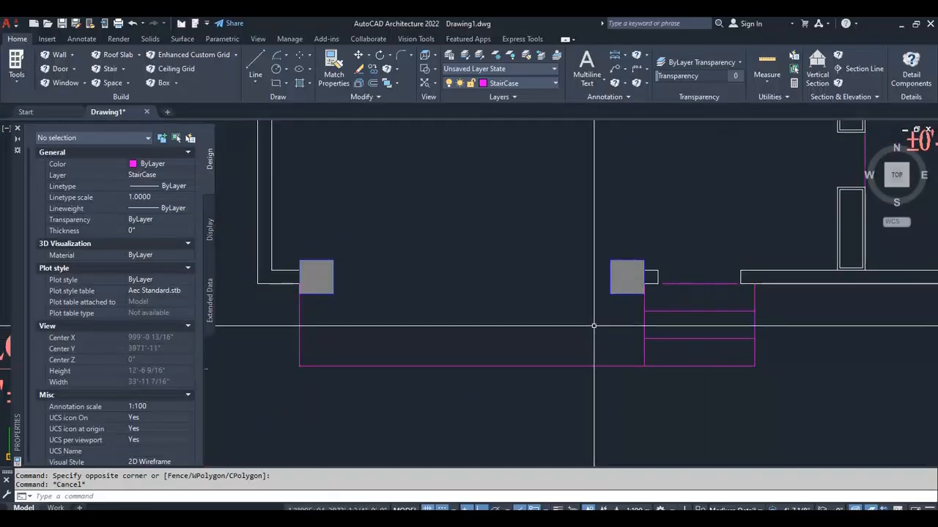
scroll(593, 325, "down", 8)
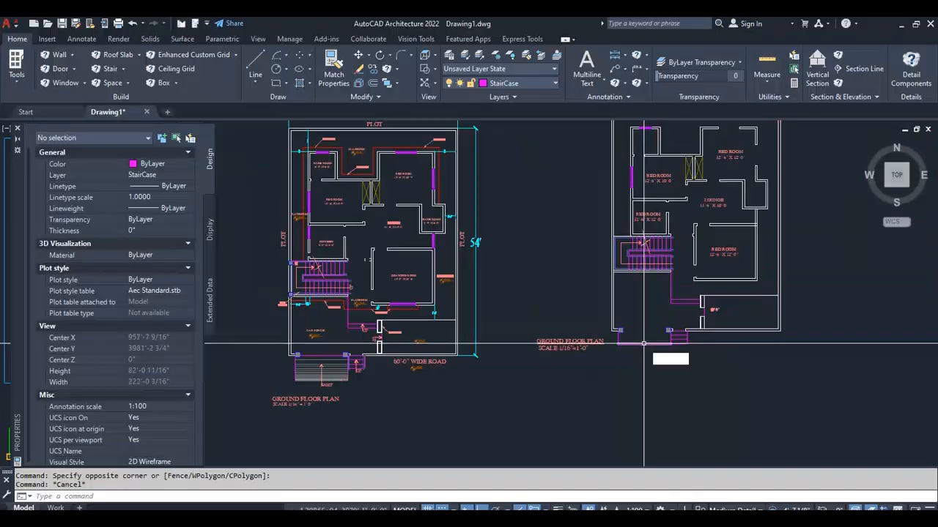
Draw a line between the inner faces of the two porch columns, along the outer wall face.
type("L")
key("Return")
scroll(652, 333, "up", 8)
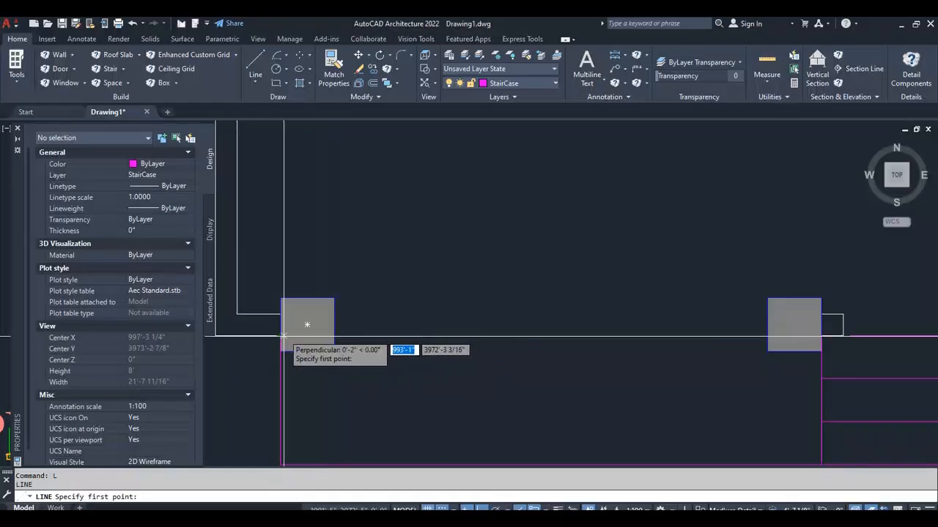
left_click(334, 336)
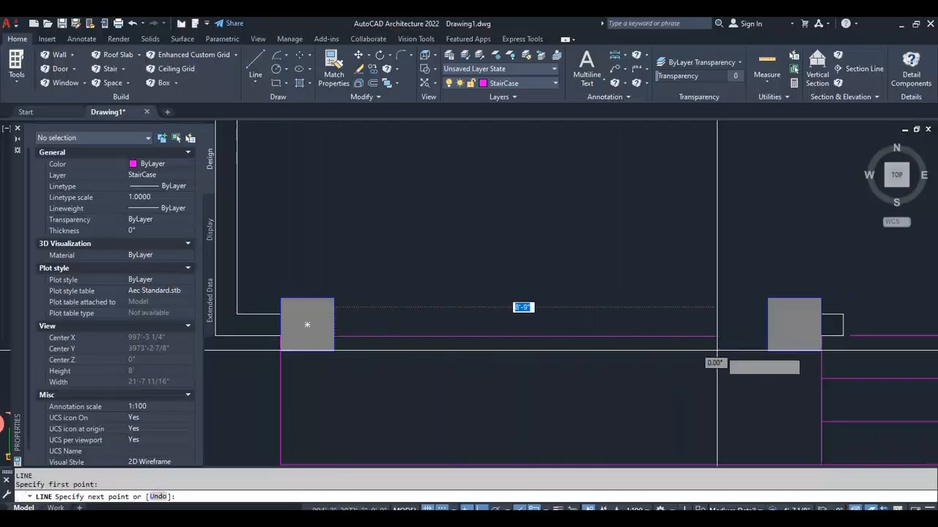
scroll(767, 336, "down", 5)
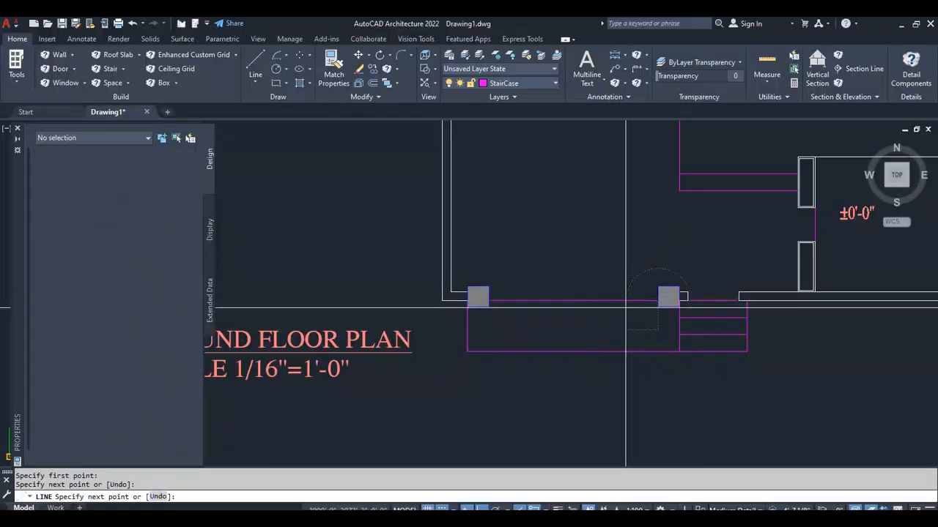
key("Escape")
Offset the line between the columns by 12 inches into the ramp outline.
scroll(549, 302, "down", 2)
scroll(593, 302, "up", 2)
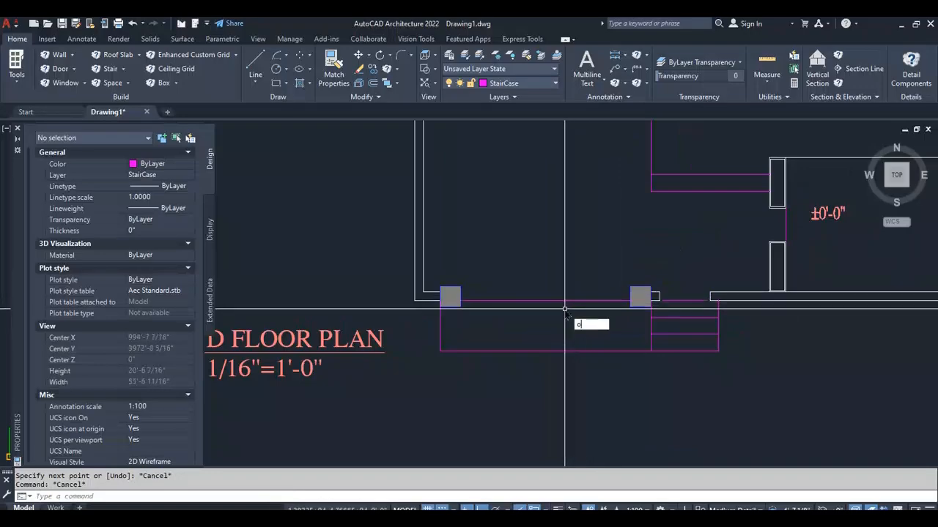
key("Return")
type("12")
key("Return")
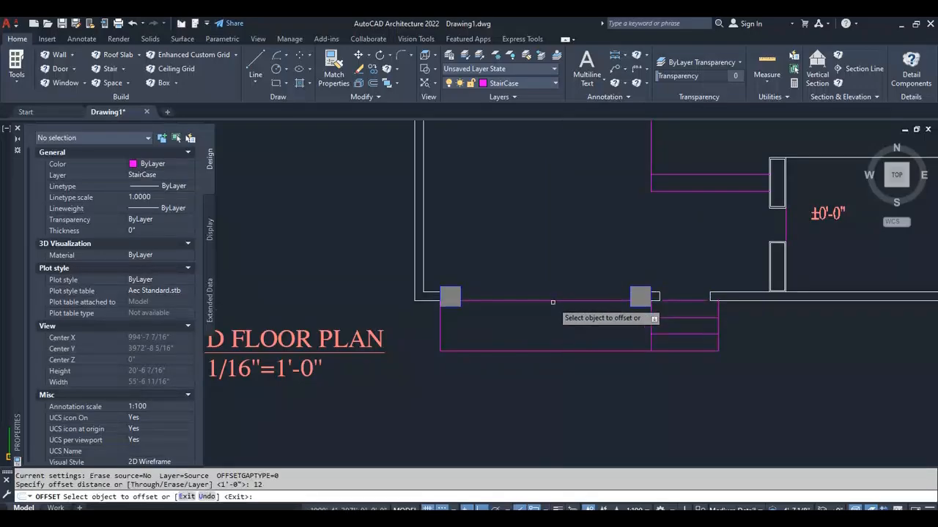
left_click(553, 301)
left_click(542, 323)
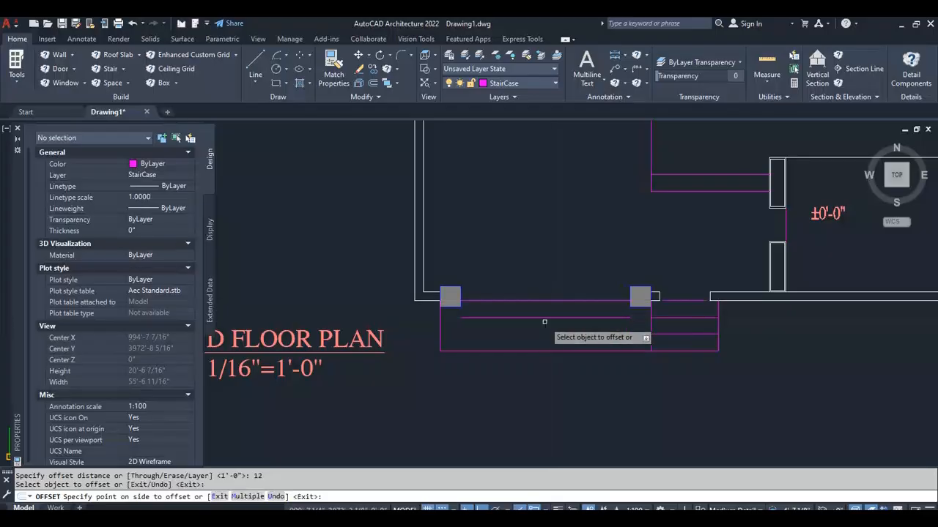
key("Escape")
Extend both ends of the offset line to the ramp's side edges.
type("ex")
key("Return")
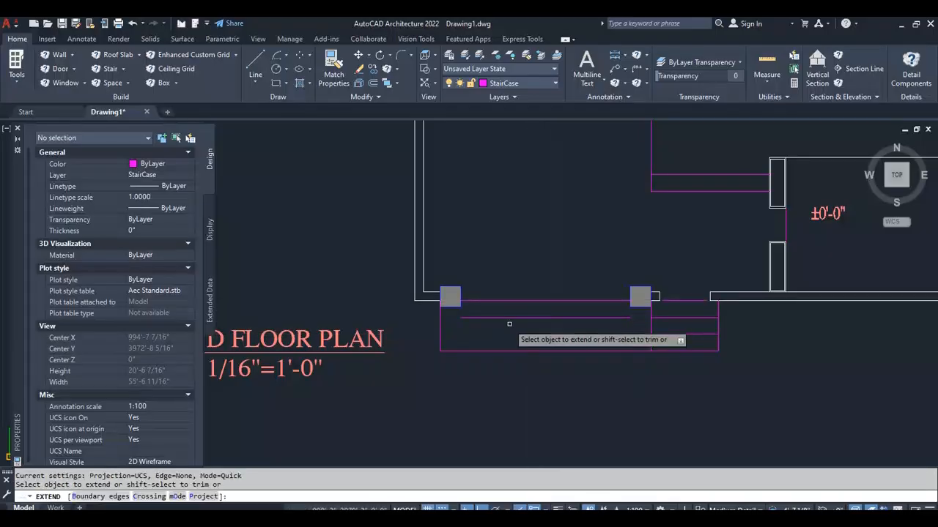
key("Escape")
key("Escape")
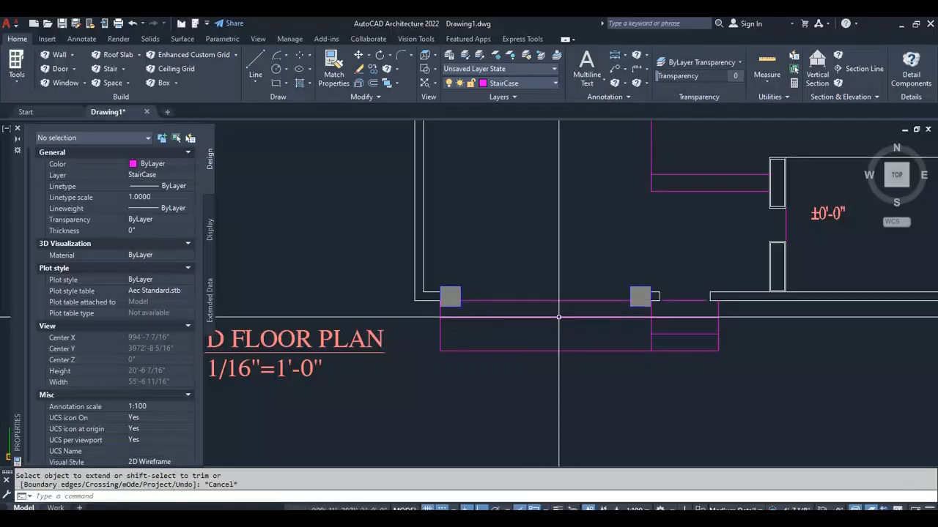
Change the color of the extended ramp line to Color 8.
left_click(558, 317)
left_click(545, 335)
left_click(533, 338)
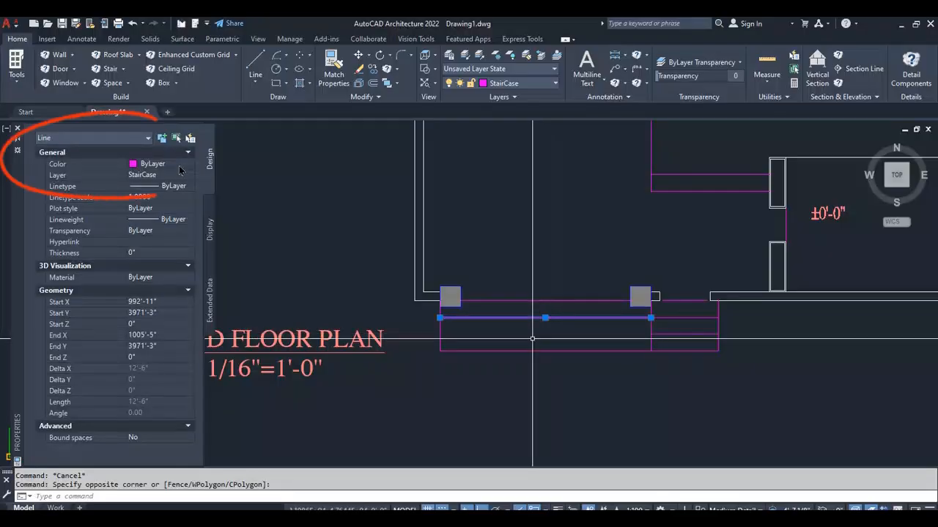
left_click(180, 168)
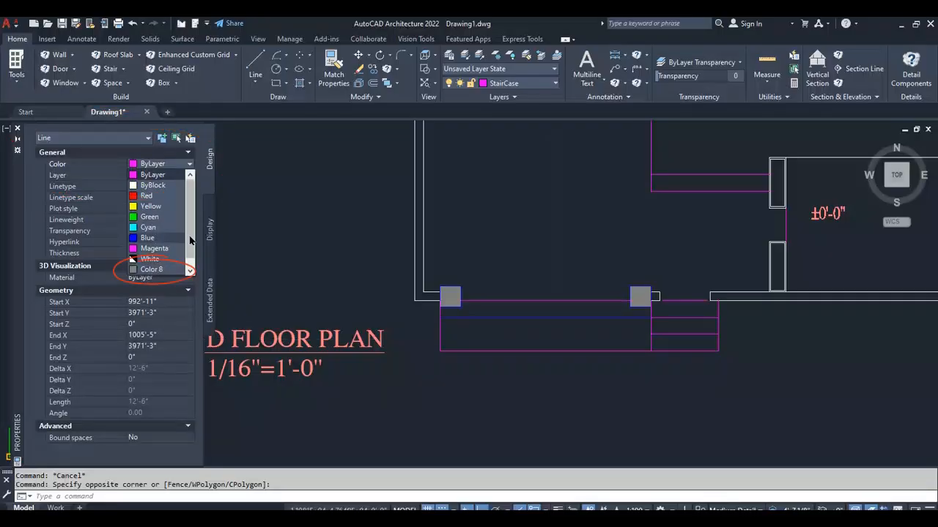
left_click_drag(189, 240, 187, 263)
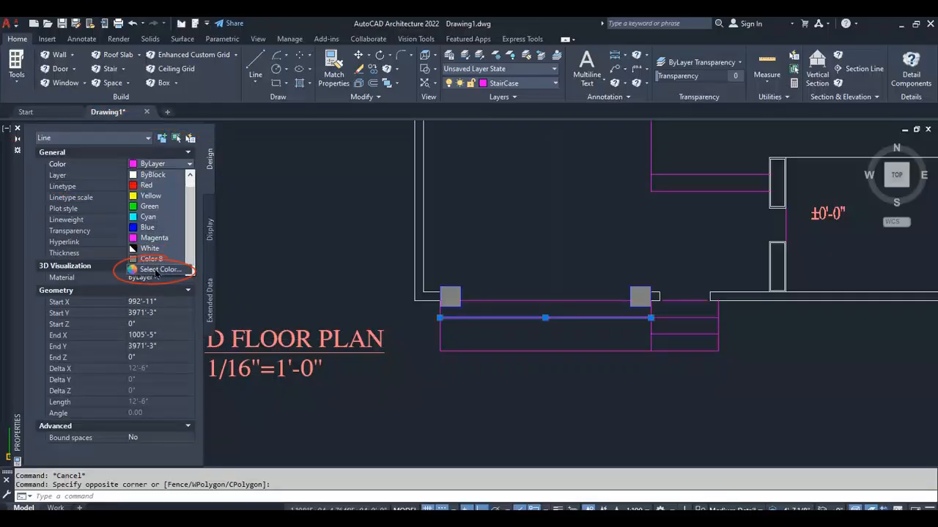
left_click(155, 269)
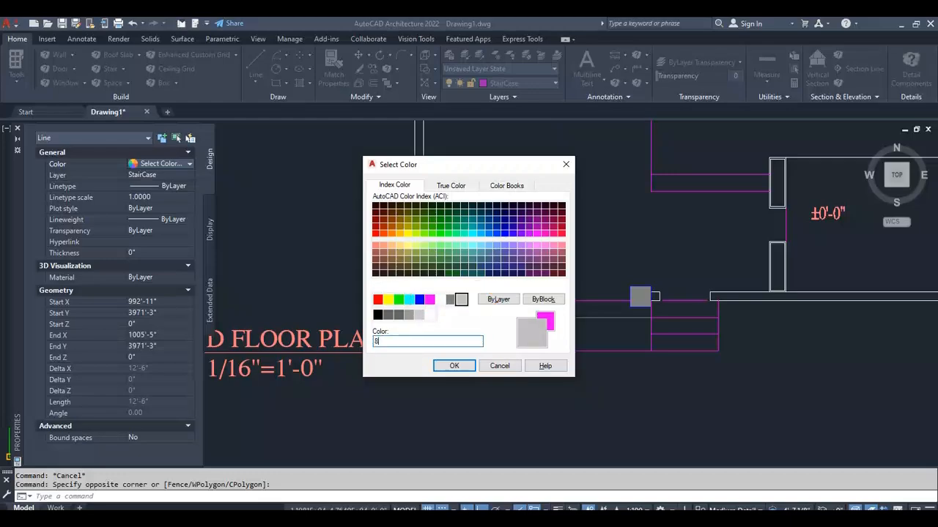
left_click(466, 368)
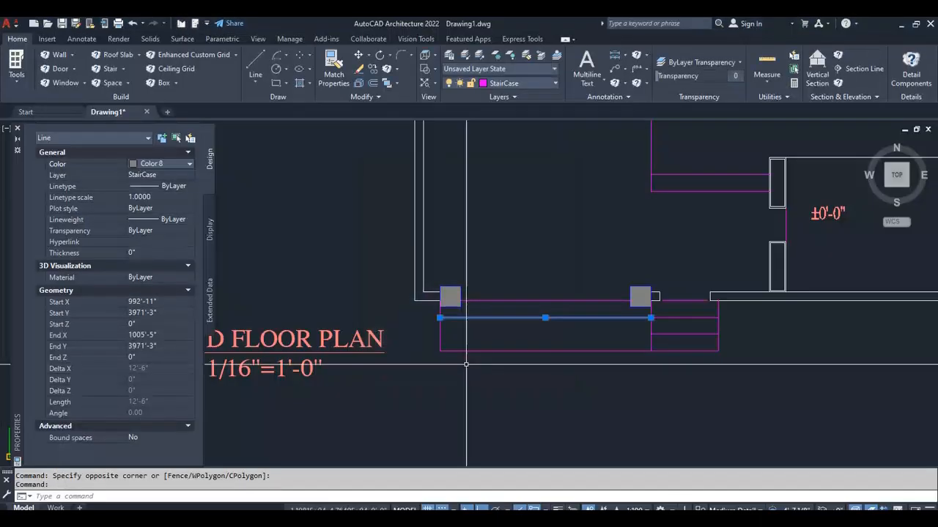
key("Escape")
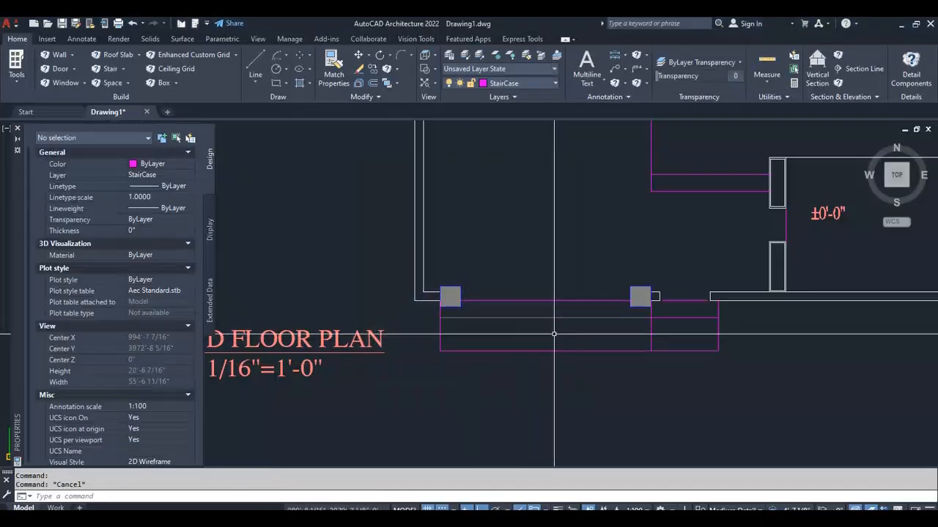
left_click(543, 320)
left_click(543, 320)
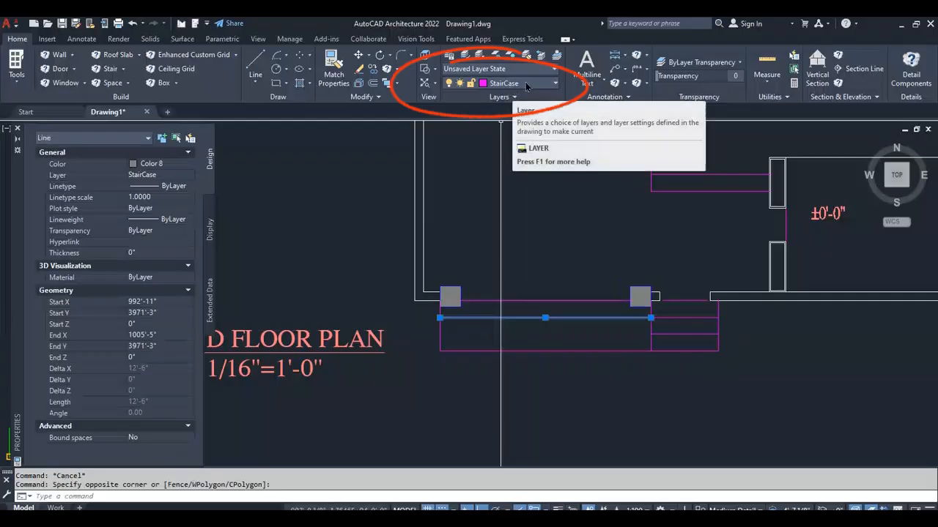
scroll(552, 323, "up", 4)
key("Escape")
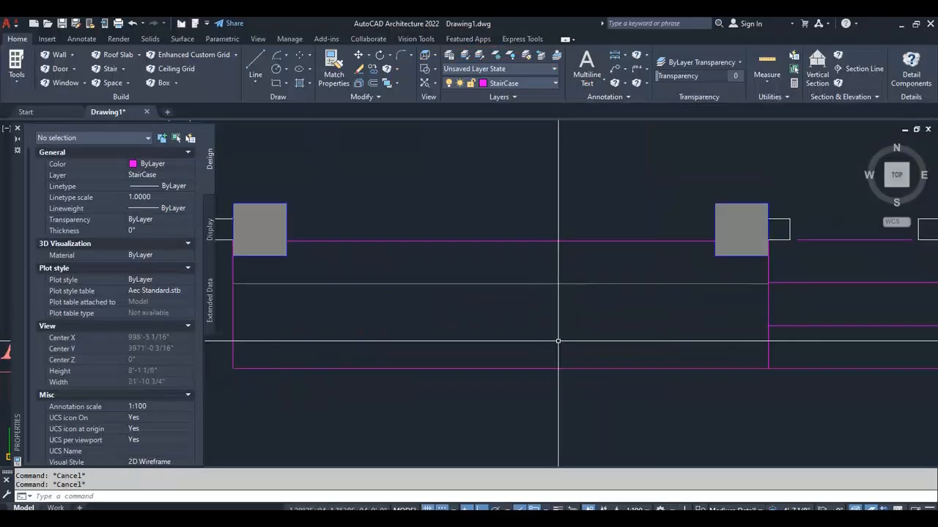
Offset the gray ramp line by 6 inches toward the ramp's outer edge.
type("o")
key("Return")
type("6")
key("Return")
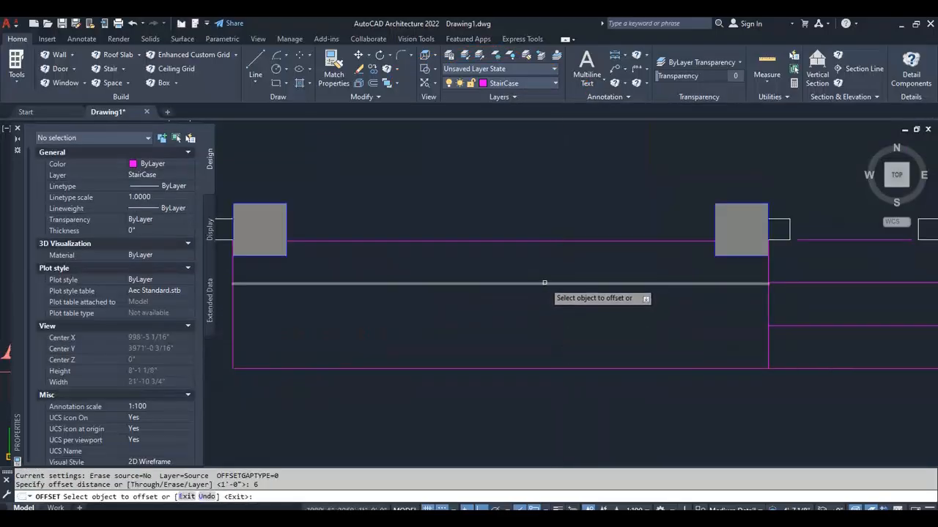
left_click(545, 284)
left_click(545, 311)
key("Escape")
key("Escape")
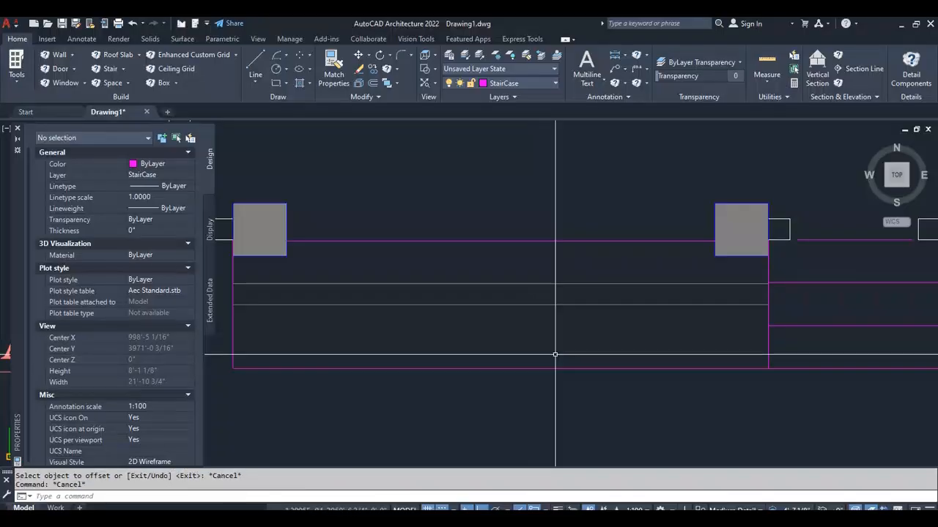
Offset the second gray ramp line by 5 inches toward the ramp's outer edge.
key("Return")
key("Return")
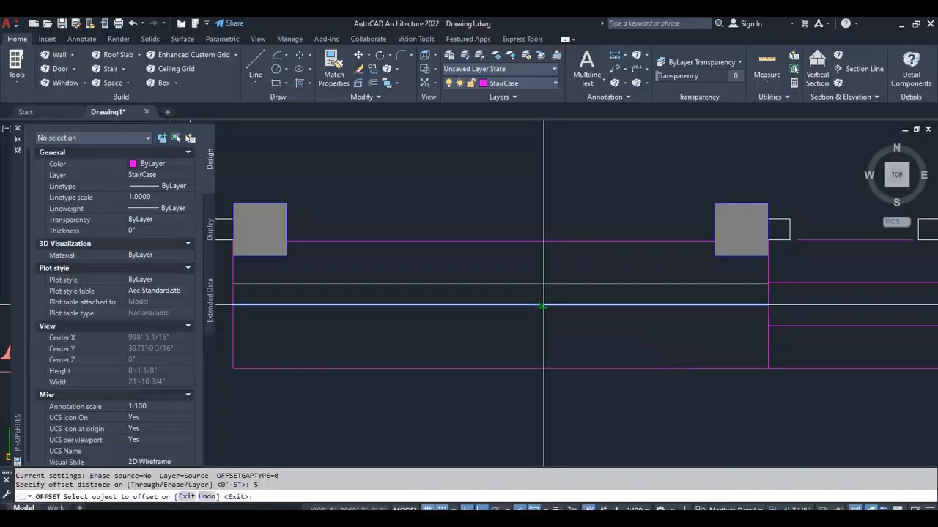
left_click(547, 304)
left_click(538, 349)
key("Escape")
Offset the third gray ramp line by 4 inches toward the ramp's outer edge.
type("o")
key("Return")
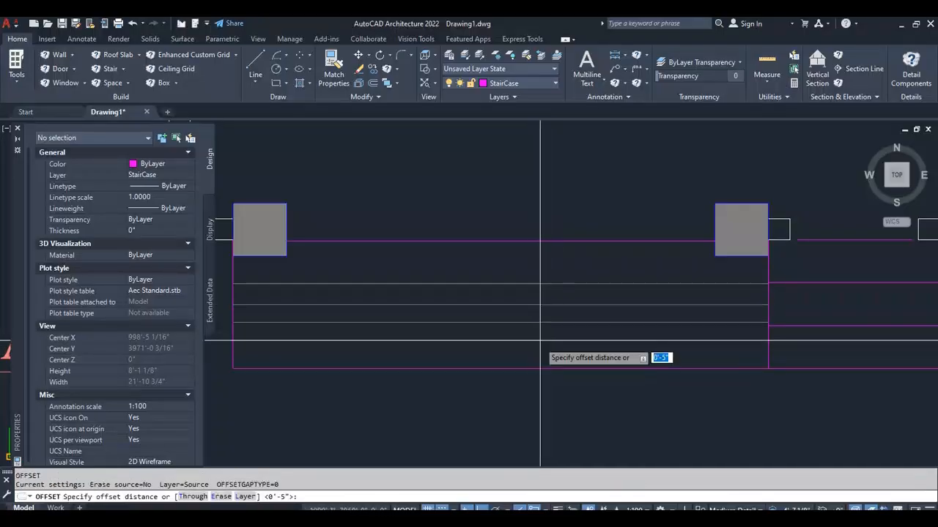
type("4")
key("Return")
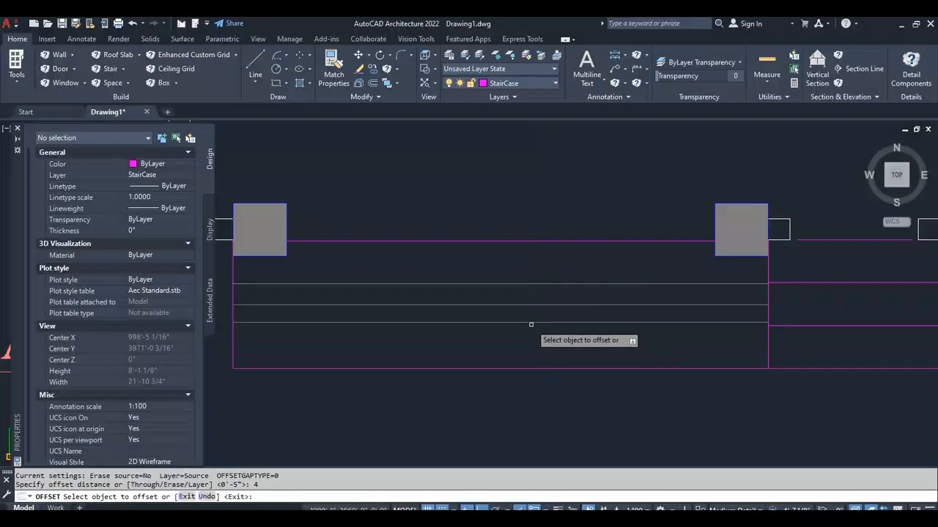
left_click(534, 321)
left_click(533, 346)
key("Escape")
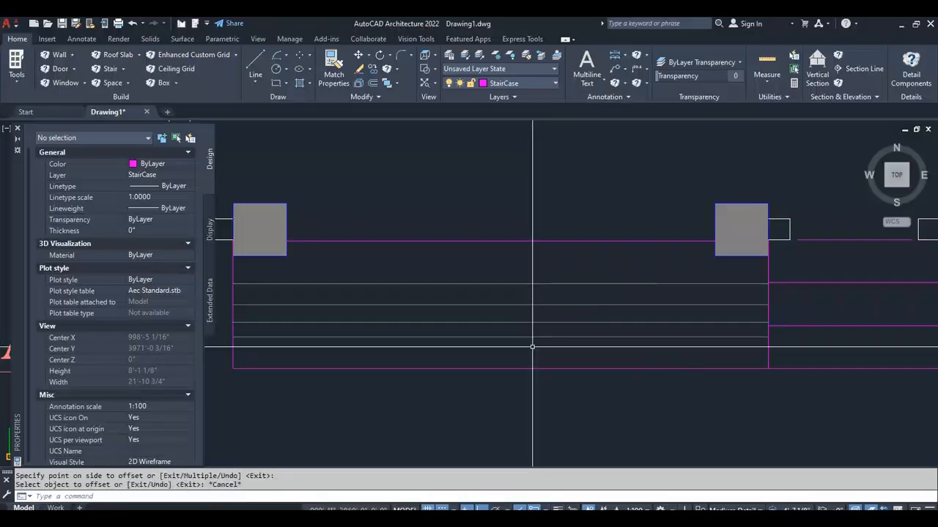
Offset the fourth gray ramp line by 3 inches toward the ramp's outer edge.
type("o")
key("Return")
type("3")
key("Return")
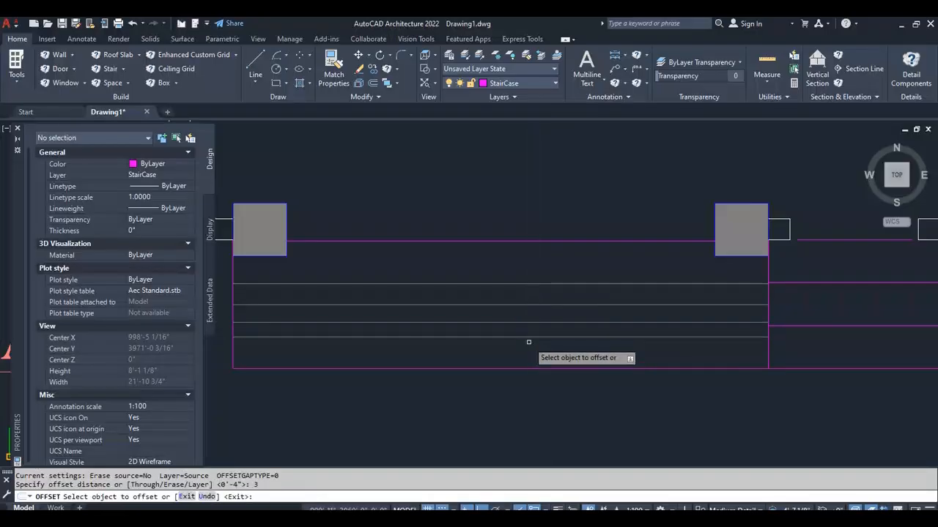
left_click(530, 337)
left_click(529, 348)
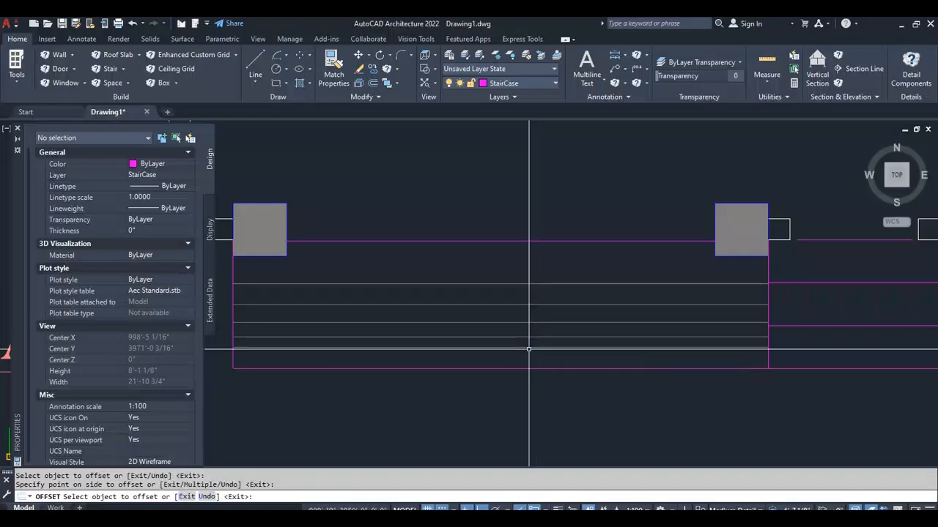
Offset the outermost gray ramp line by 2 inches toward the ramp's outer edge, twice in succession.
key("Escape")
type("o")
key("Return")
type("2")
key("Return")
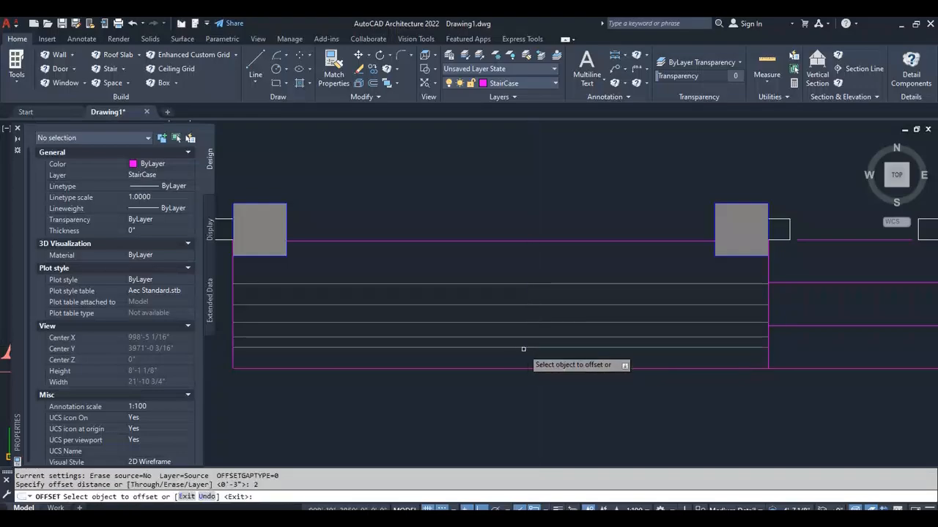
left_click(523, 347)
left_click(521, 350)
scroll(521, 346, "up", 3)
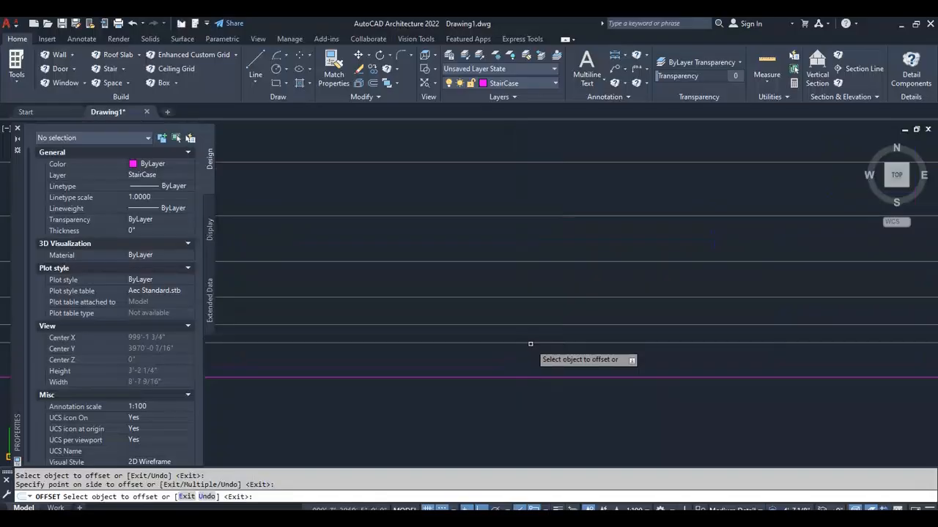
left_click(527, 343)
left_click(526, 368)
key("Escape")
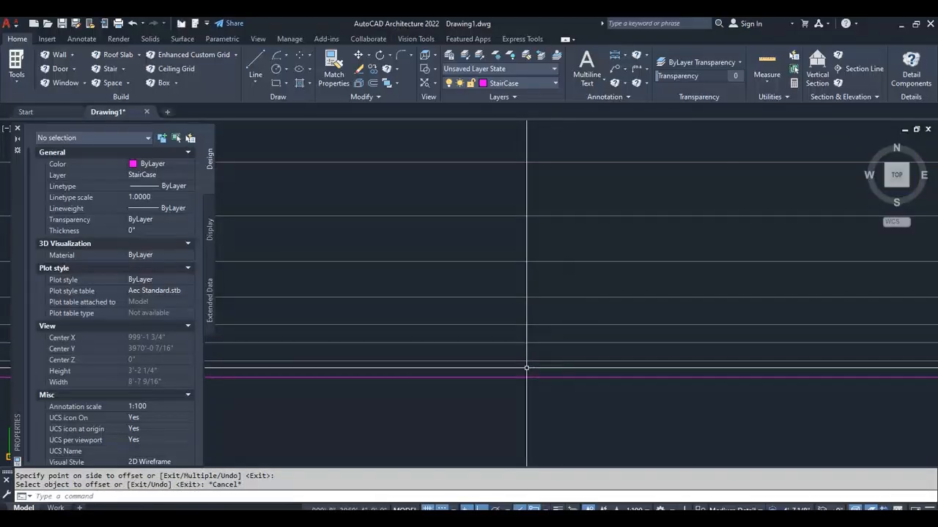
Offset the outermost gray ramp line by 1 inch toward the ramp's outer edge, twice in succession.
type("o")
key("Return")
type("1")
key("Return")
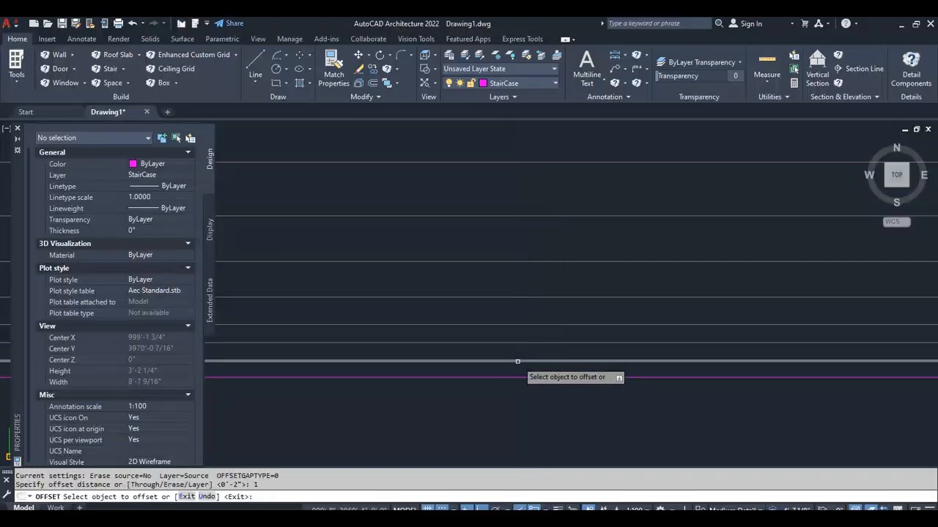
left_click(517, 362)
left_click(519, 372)
scroll(529, 362, "up", 1)
left_click(535, 360)
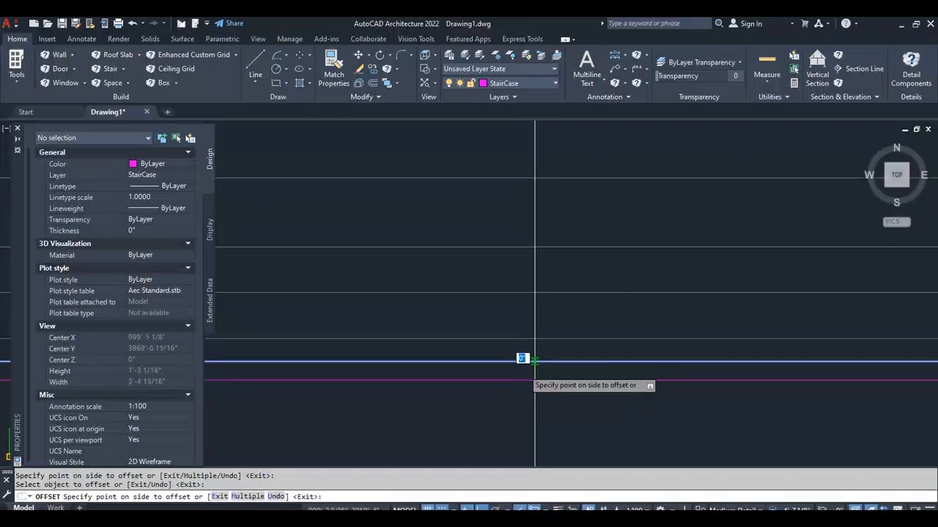
left_click(523, 369)
scroll(523, 370, "down", 5)
scroll(524, 377, "down", 5)
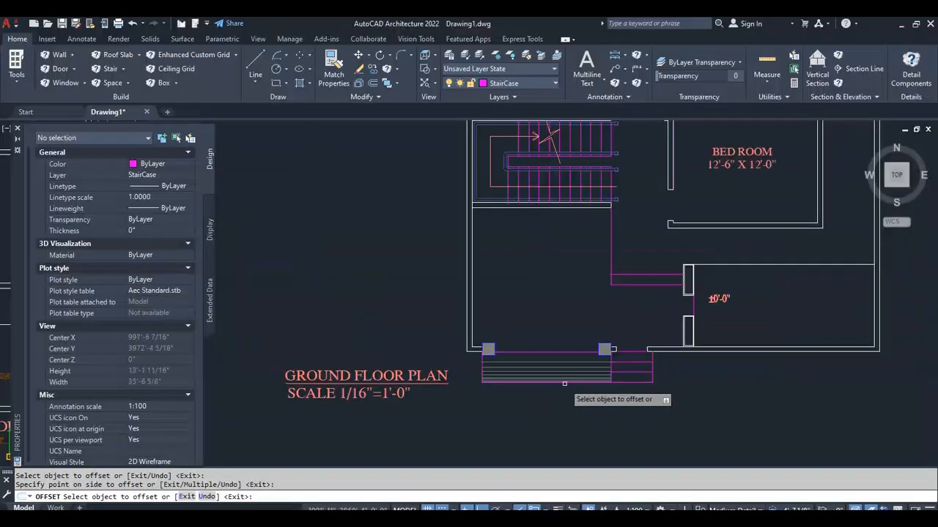
key("Escape")
Examine the car porch ramp lines and compare them with the ramp in the reference ground floor plan.
scroll(635, 411, "down", 5)
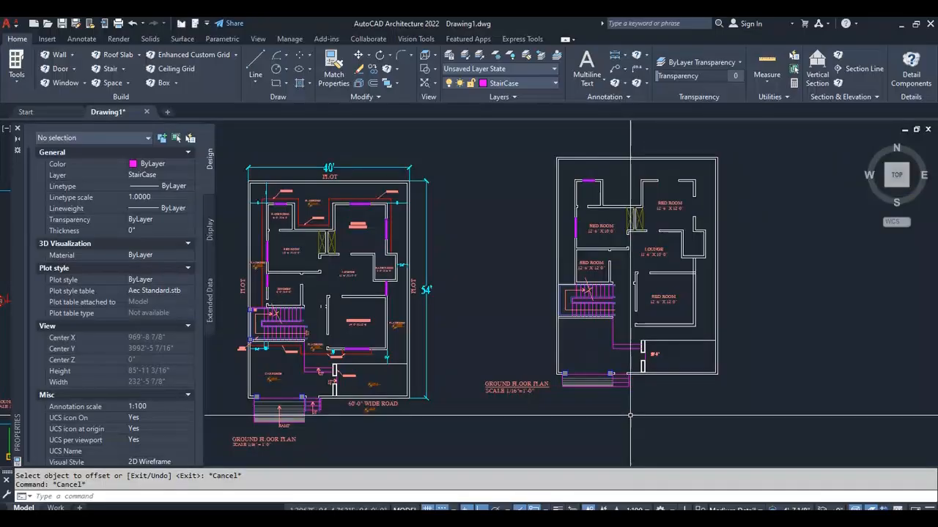
scroll(605, 385, "up", 8)
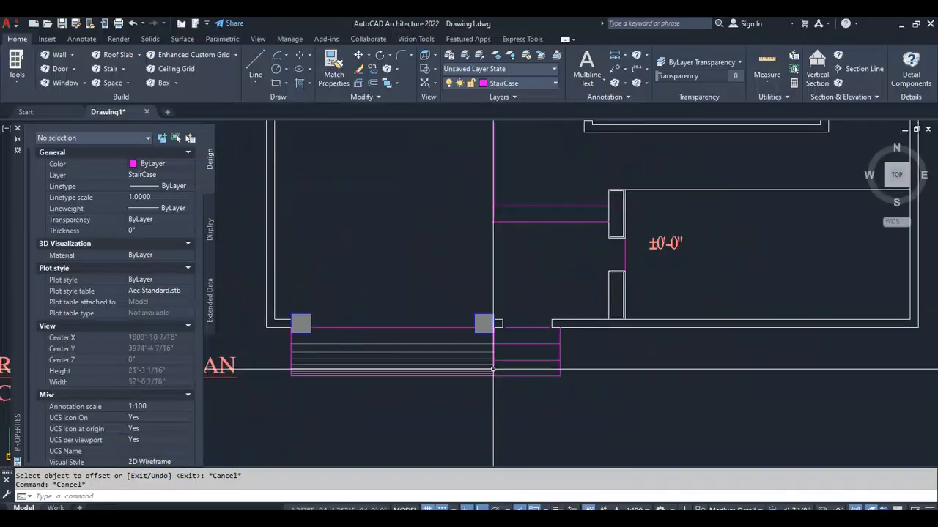
scroll(523, 362, "down", 4)
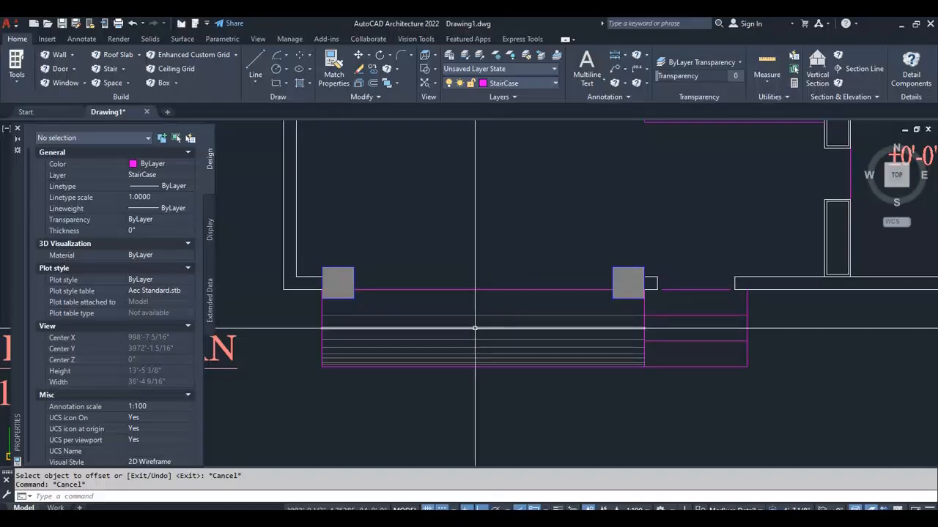
scroll(475, 328, "down", 3)
scroll(480, 334, "up", 5)
scroll(488, 339, "down", 2)
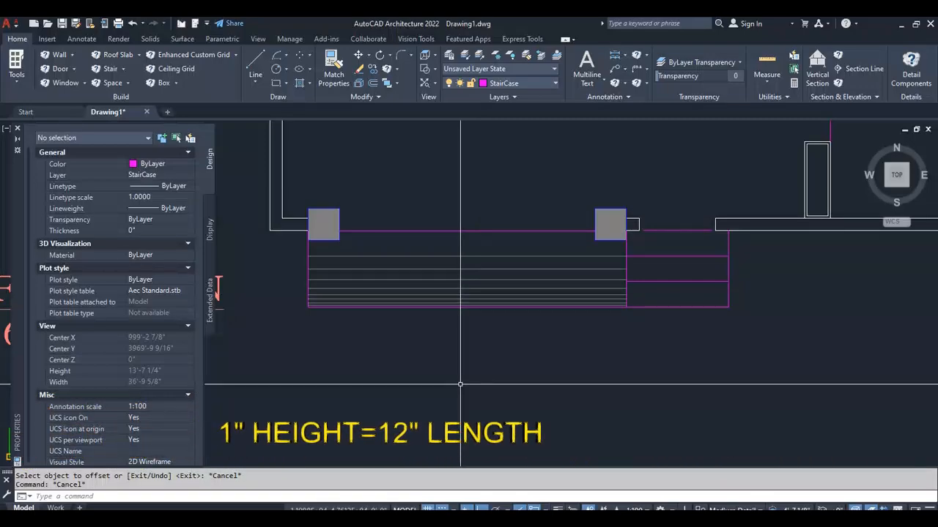
scroll(460, 384, "down", 3)
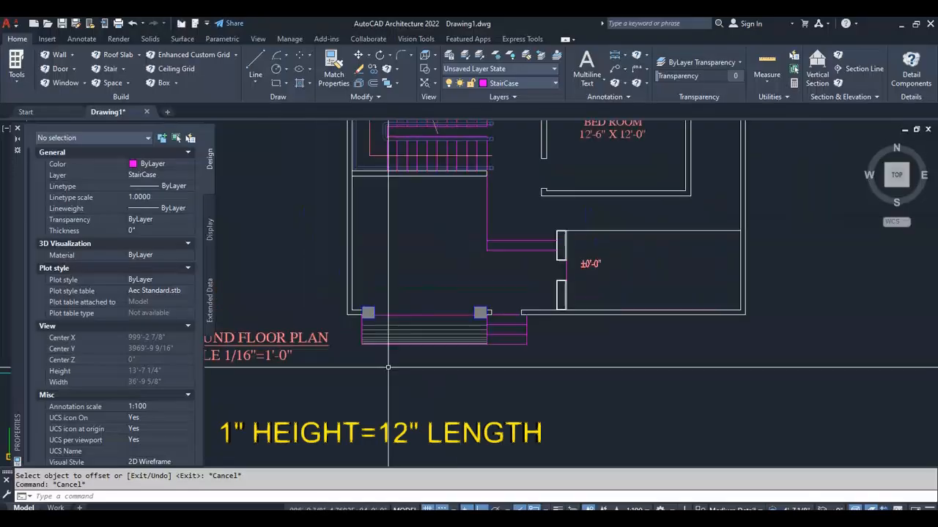
scroll(434, 353, "down", 2)
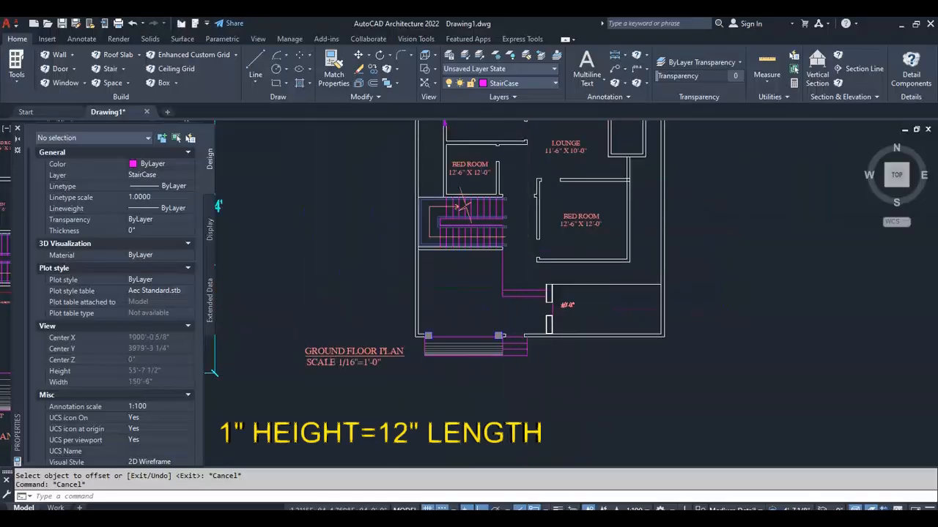
Draw a 1-inch vertical line in the empty area below the ramp as the slope's height.
scroll(434, 354, "up", 6)
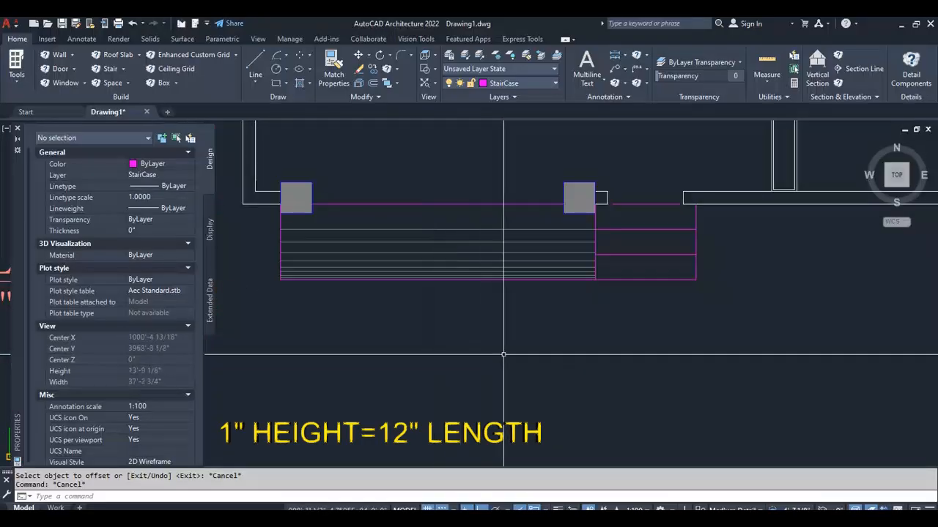
key("l")
key("Return")
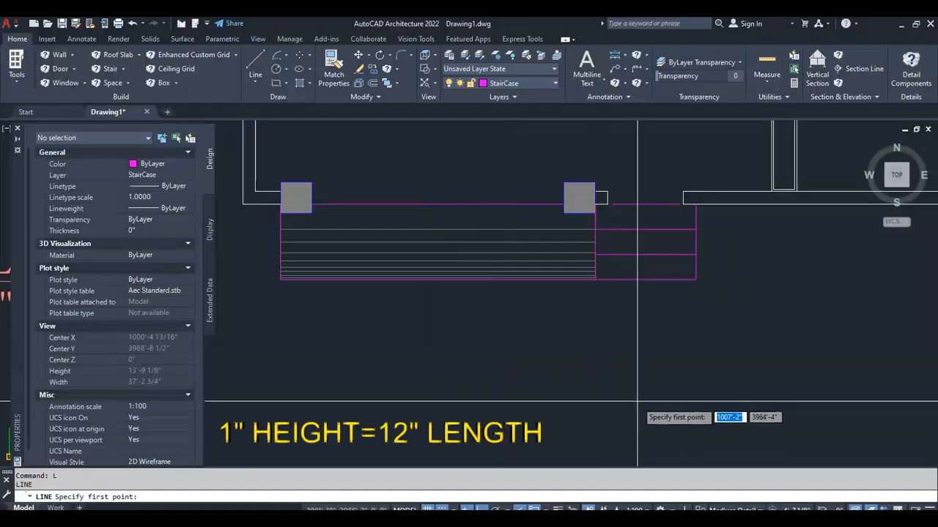
left_click(578, 416)
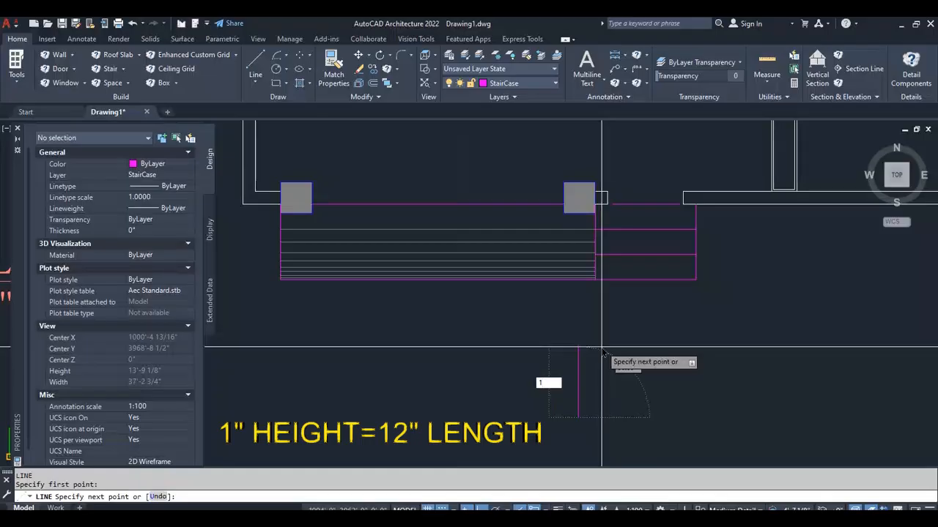
type("1")
key("Return")
key("Escape")
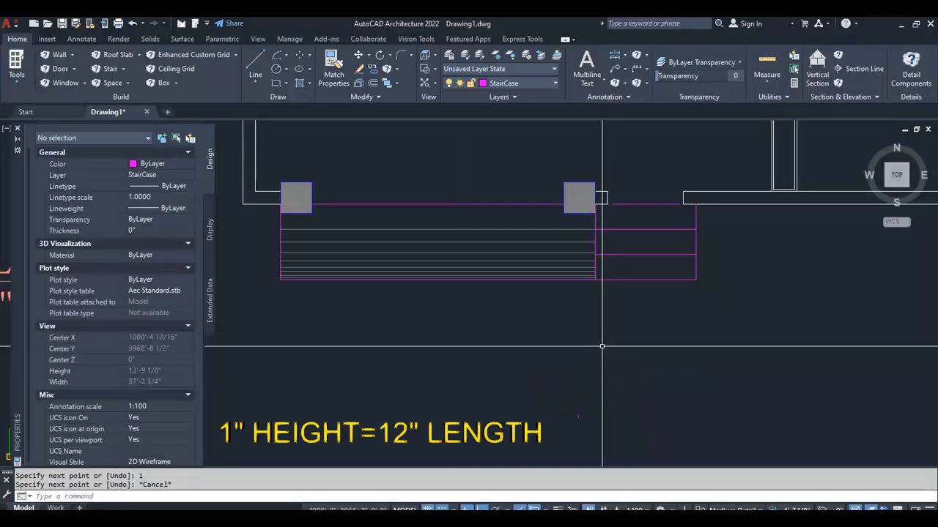
Draw a 12-inch horizontal line from the lower end of the 1-inch vertical line.
scroll(600, 346, "up", 5)
scroll(594, 424, "up", 2)
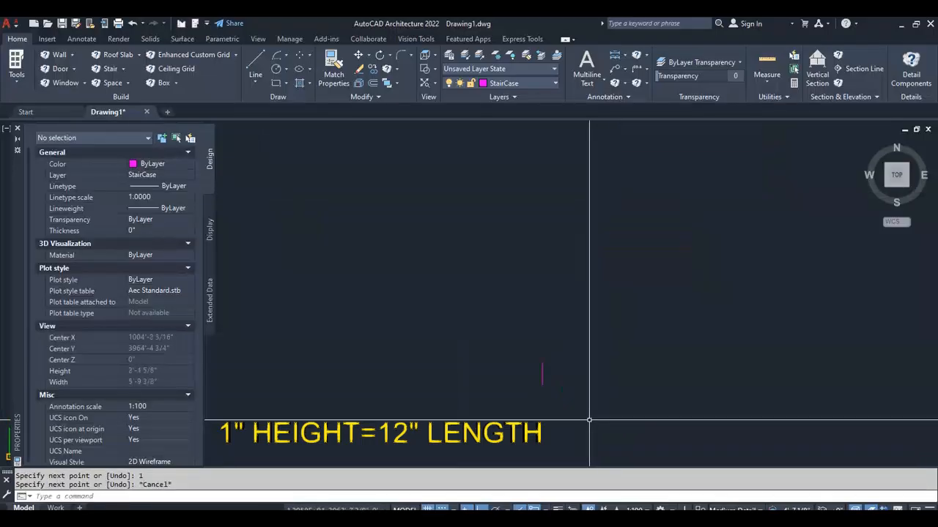
scroll(571, 419, "up", 2)
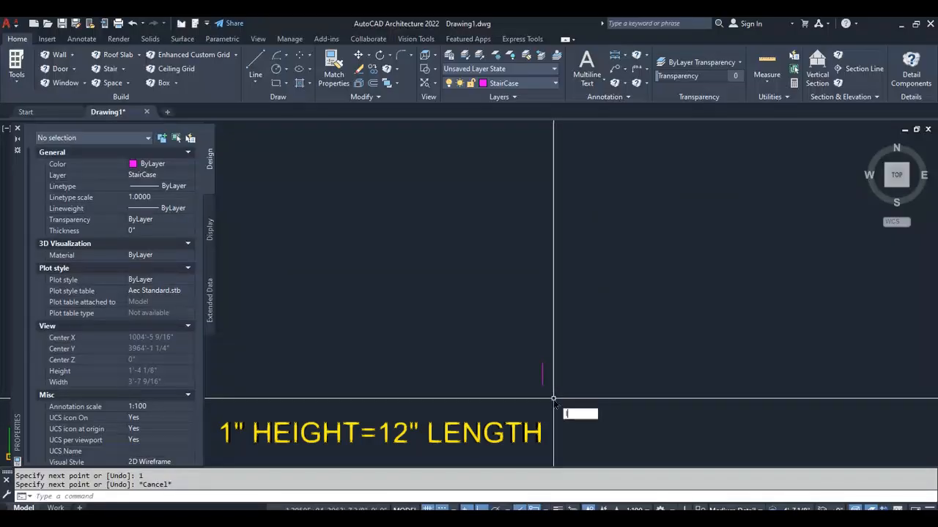
type("L")
key("Return")
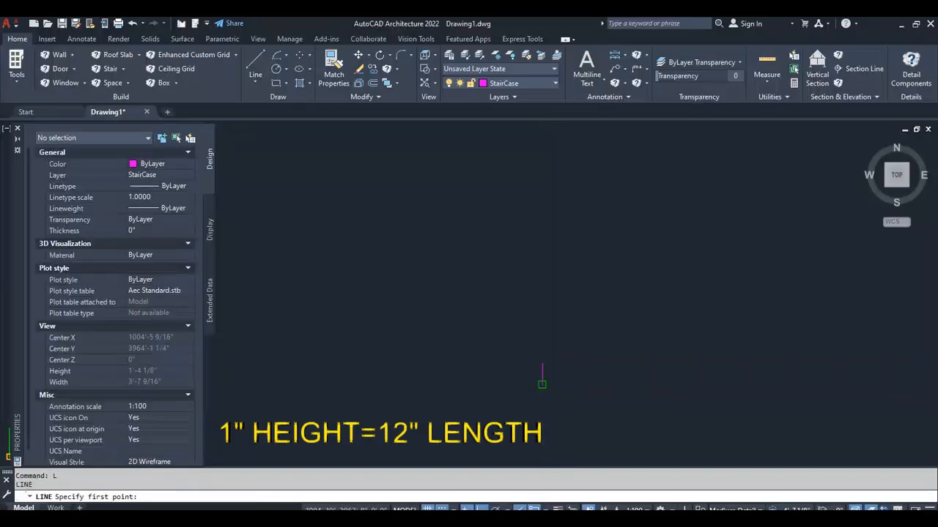
left_click(542, 383)
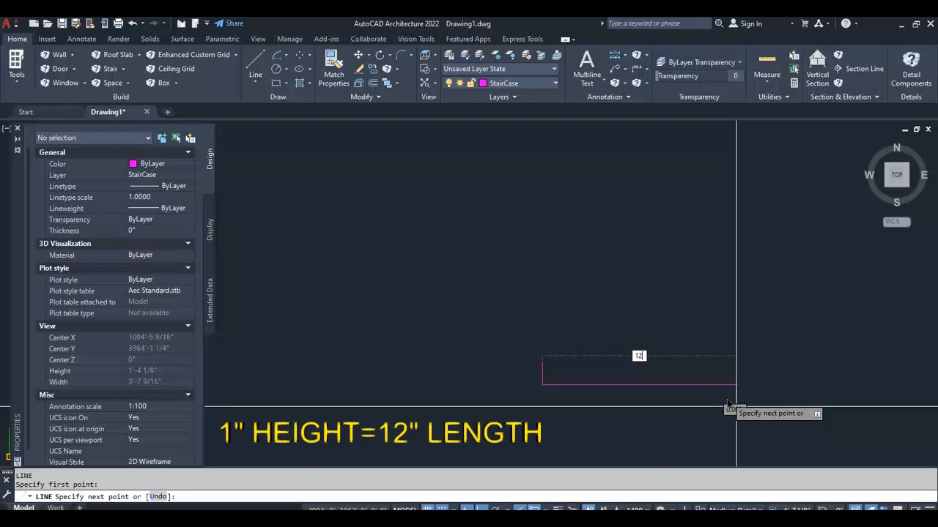
type("12")
key("Return")
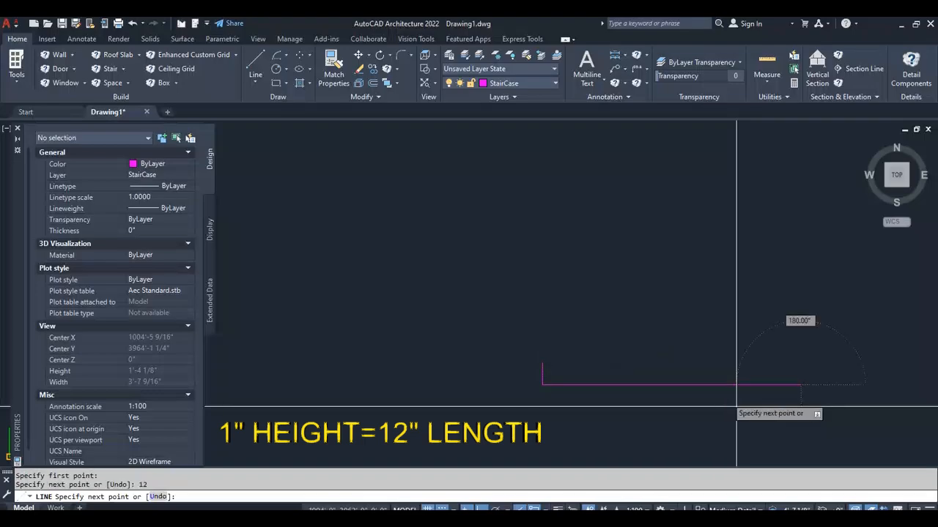
key("Escape")
Close the slope triangle with a line from the top of the 1-inch line to the far end of the 12-inch line.
scroll(726, 383, "down", 5)
scroll(483, 286, "up", 3)
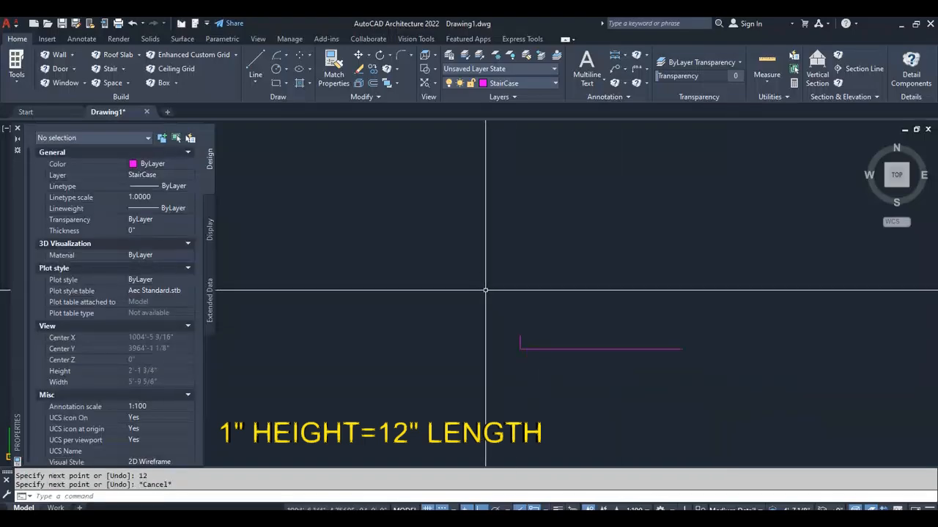
type("L")
key("Return")
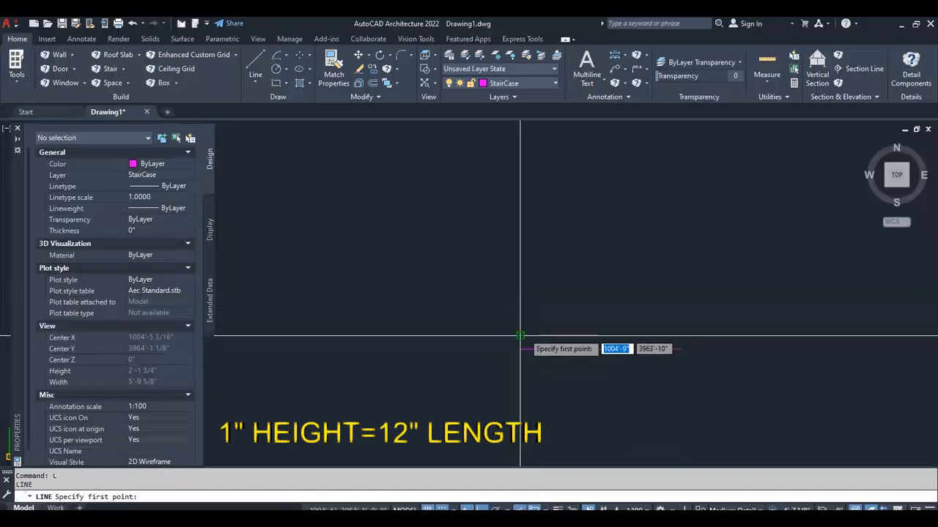
left_click(520, 336)
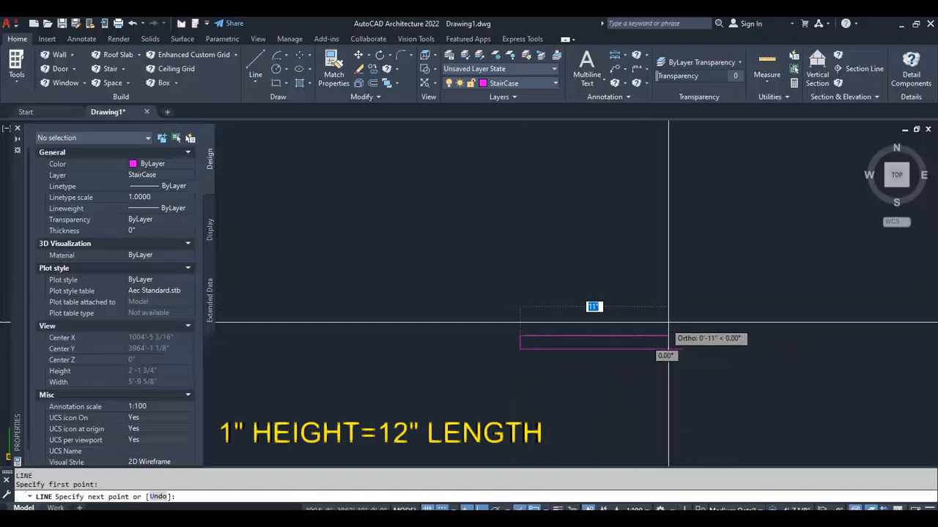
left_click(681, 349)
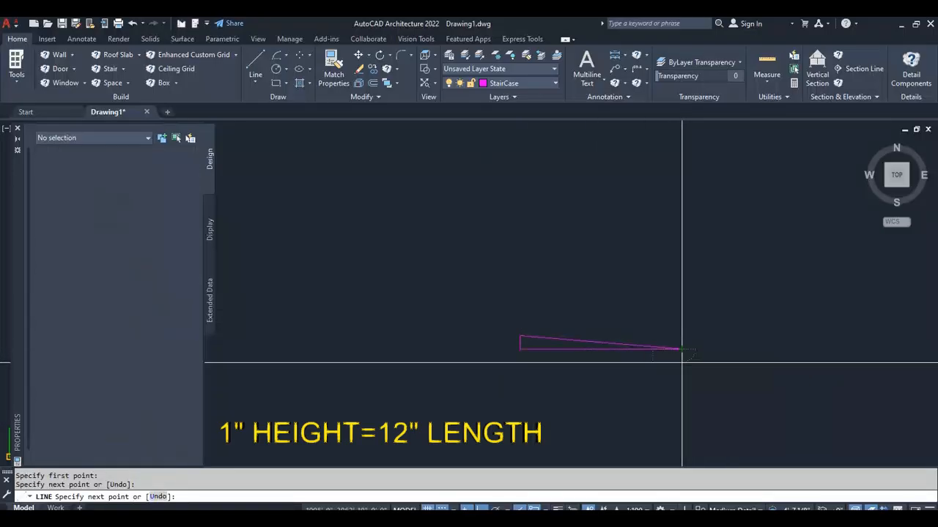
key("Escape")
key("Escape")
scroll(649, 370, "down", 4)
scroll(621, 370, "up", 3)
scroll(622, 368, "up", 4)
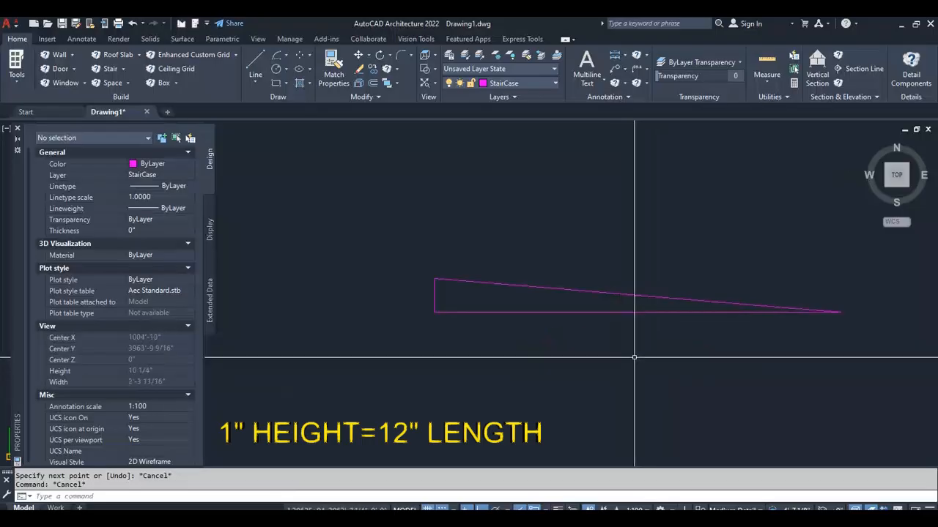
scroll(439, 348, "down", 2)
scroll(503, 345, "up", 2)
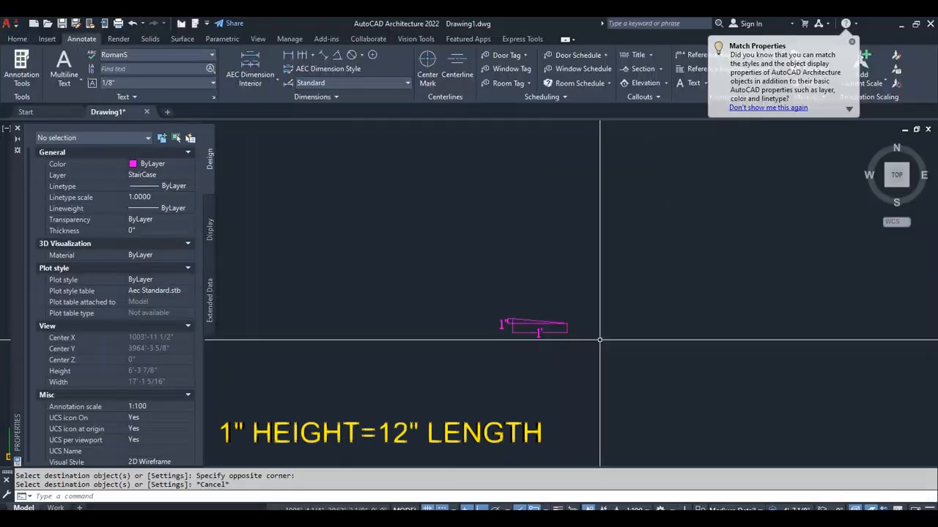
Bring the ramp and the small slope triangle into view together and dismiss the Match Properties tip.
scroll(599, 340, "down", 4)
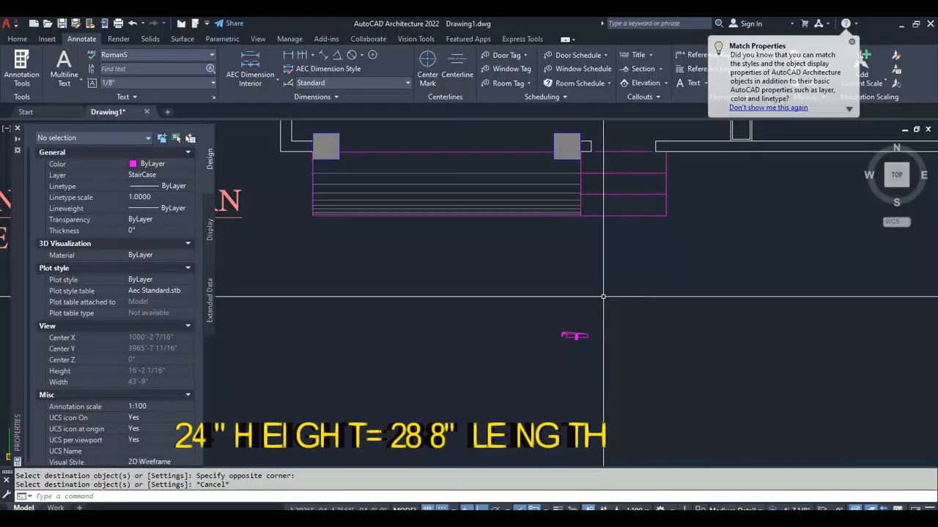
scroll(603, 293, "down", 3)
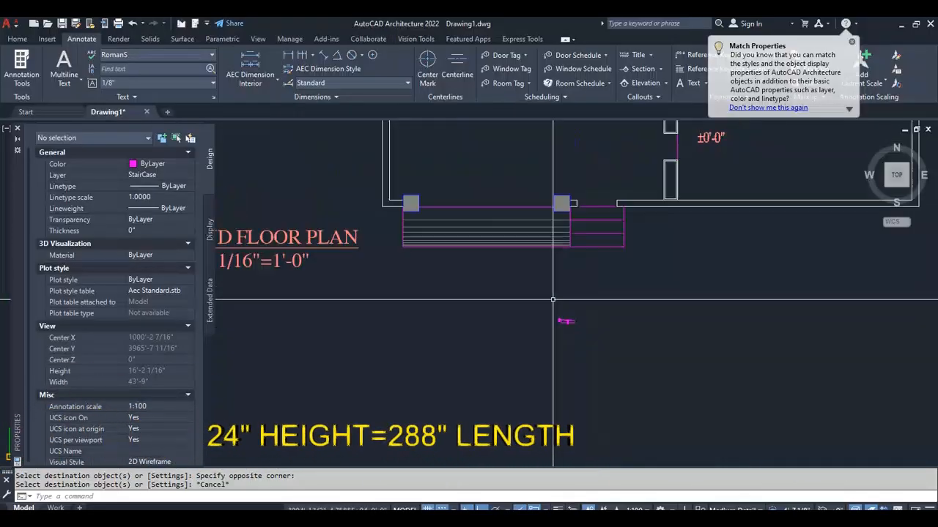
scroll(608, 219, "up", 2)
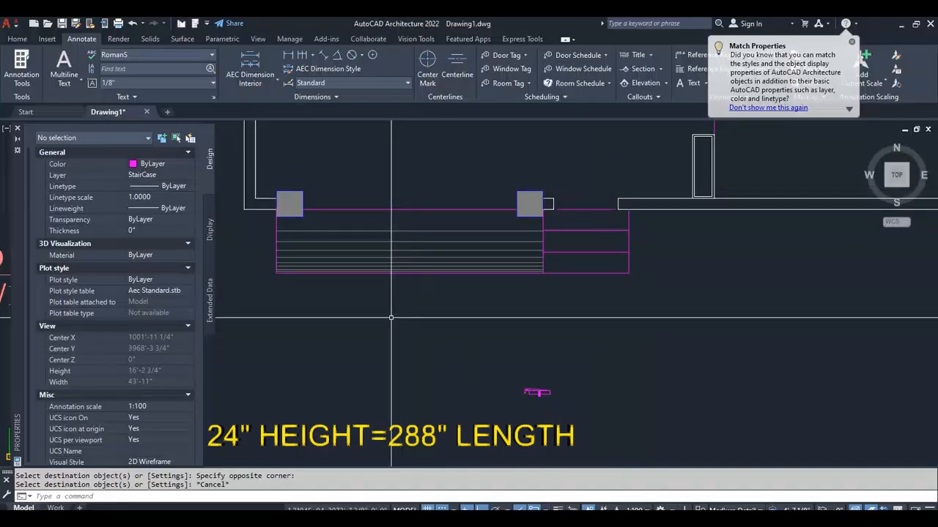
left_click(851, 43)
key("Escape")
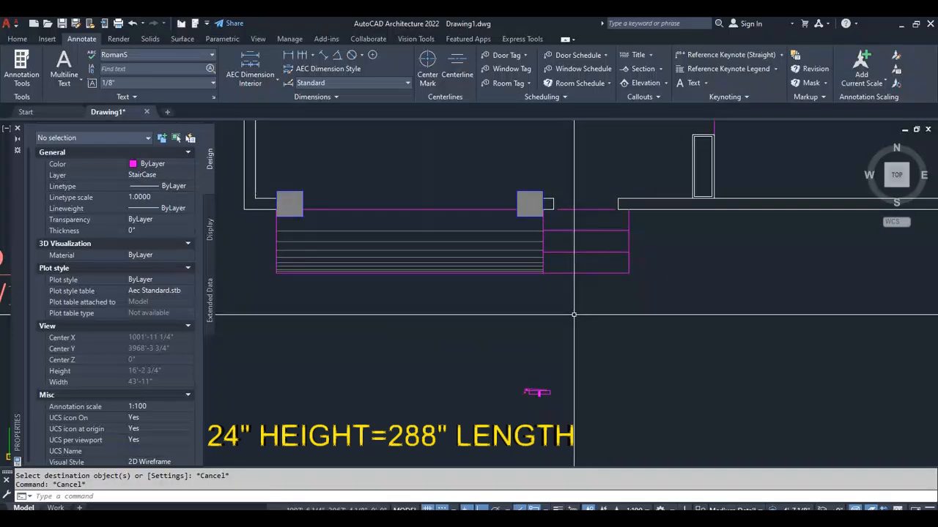
Draw a 2-foot vertical line in the empty area below the plan, beside the small slope triangle.
scroll(293, 331, "down", 2)
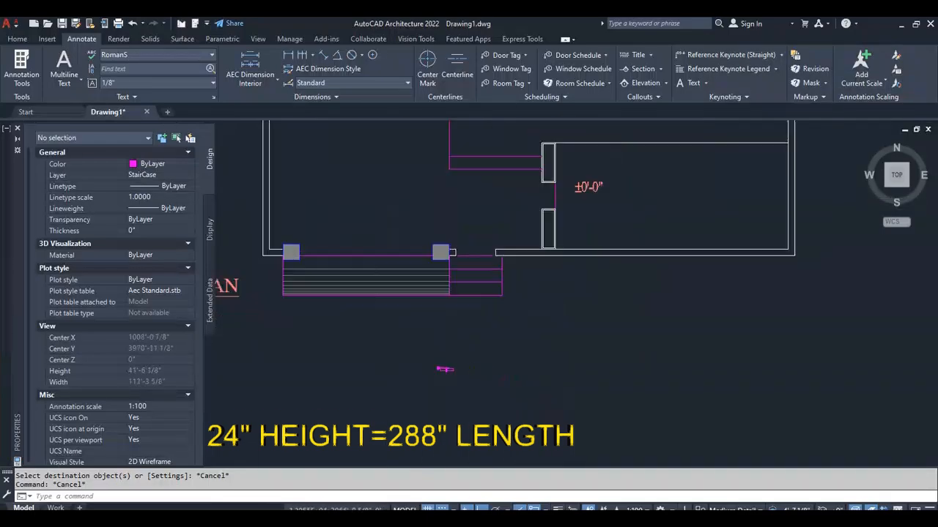
scroll(479, 335, "up", 3)
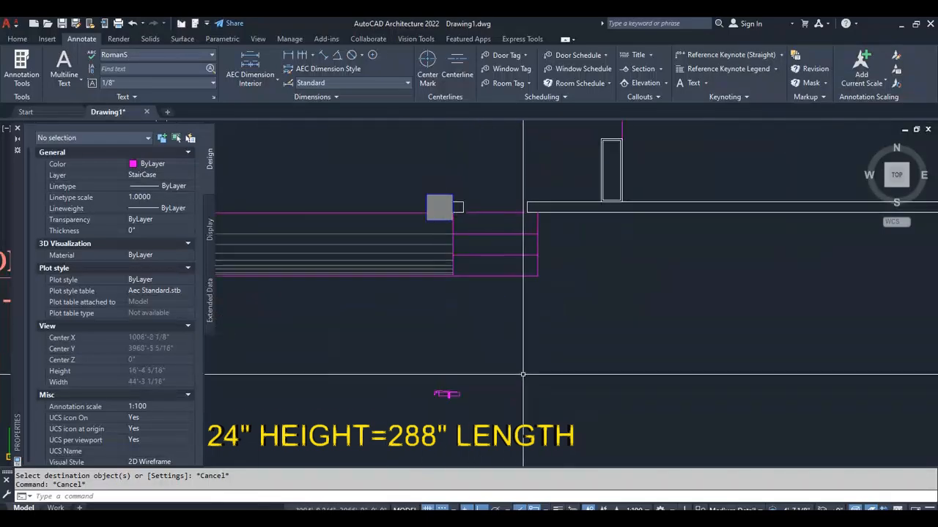
type("L")
key("Return")
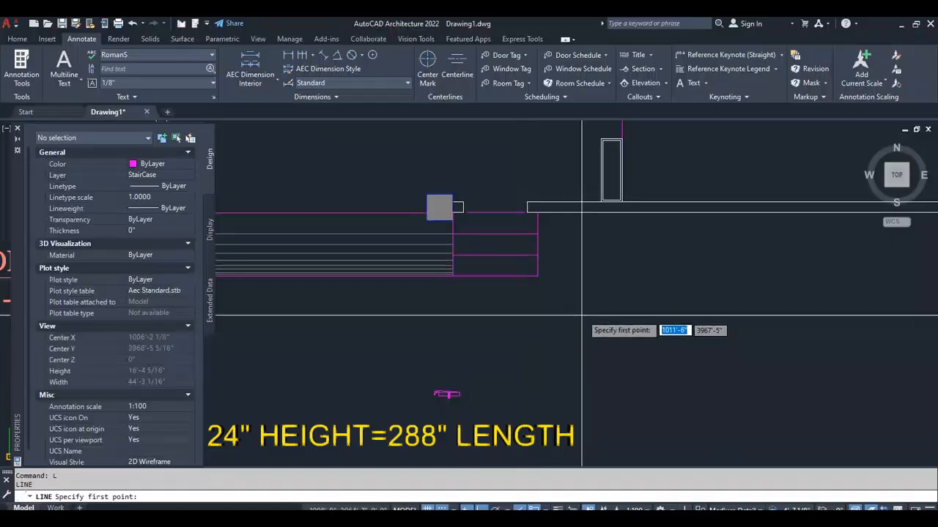
left_click(583, 296)
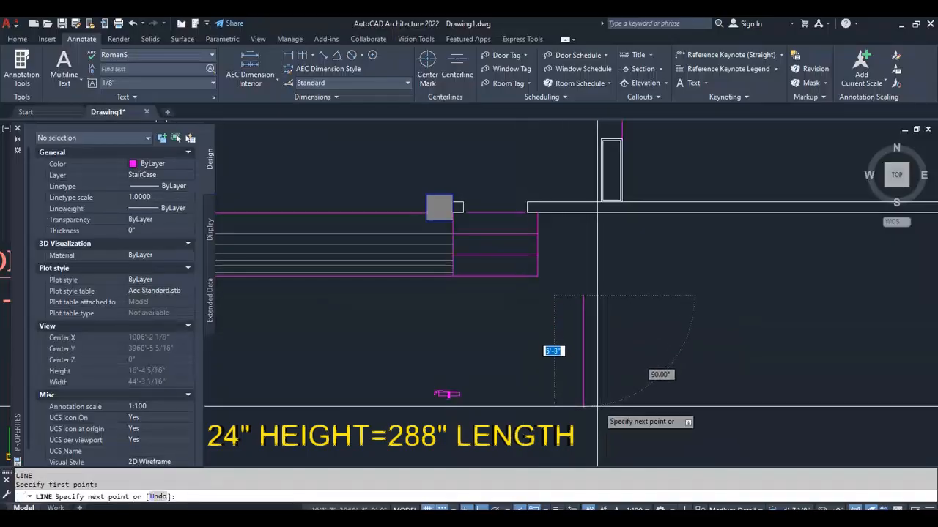
key("Return")
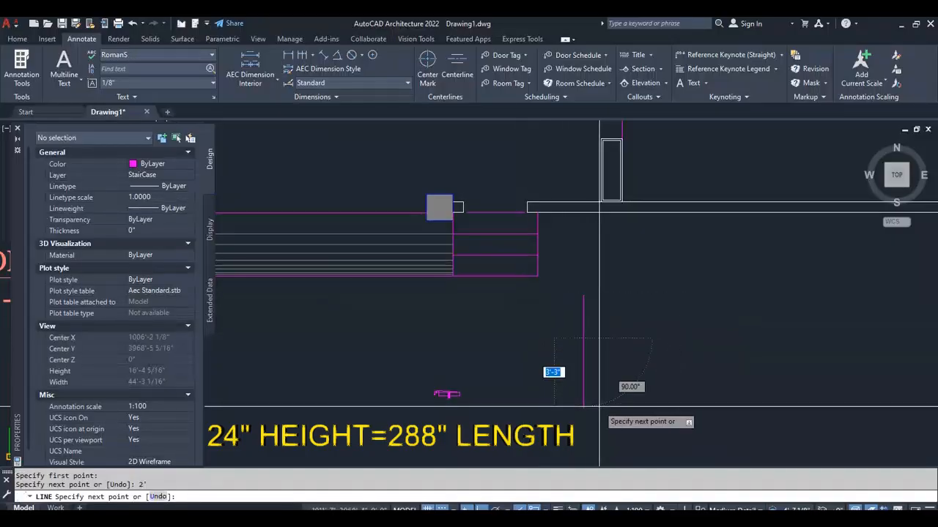
Draw a 288-inch horizontal line from the lower end of the 2-foot vertical line.
scroll(714, 364, "down", 5)
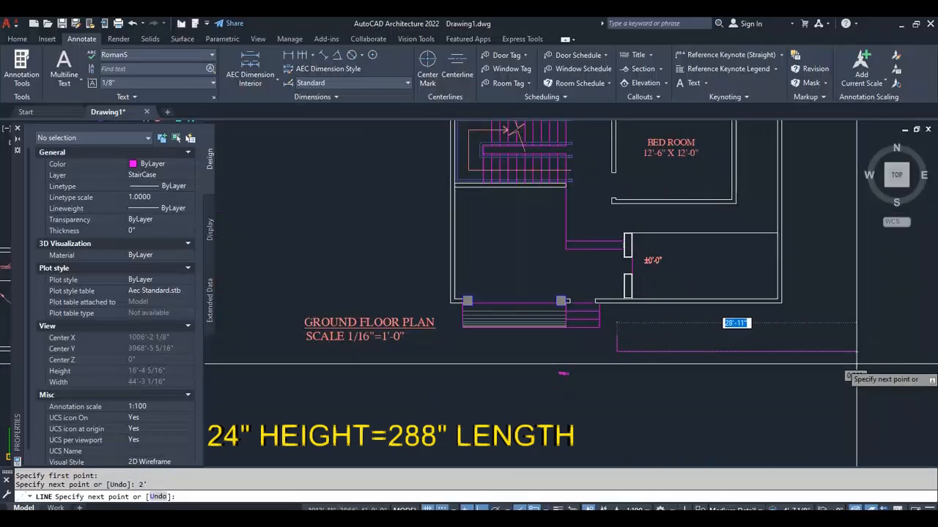
type("288")
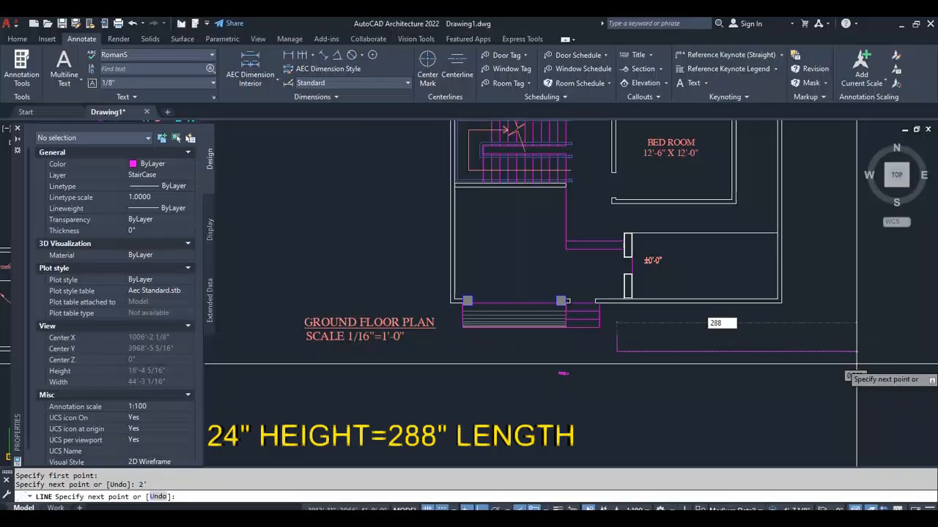
type("\"")
key("Return")
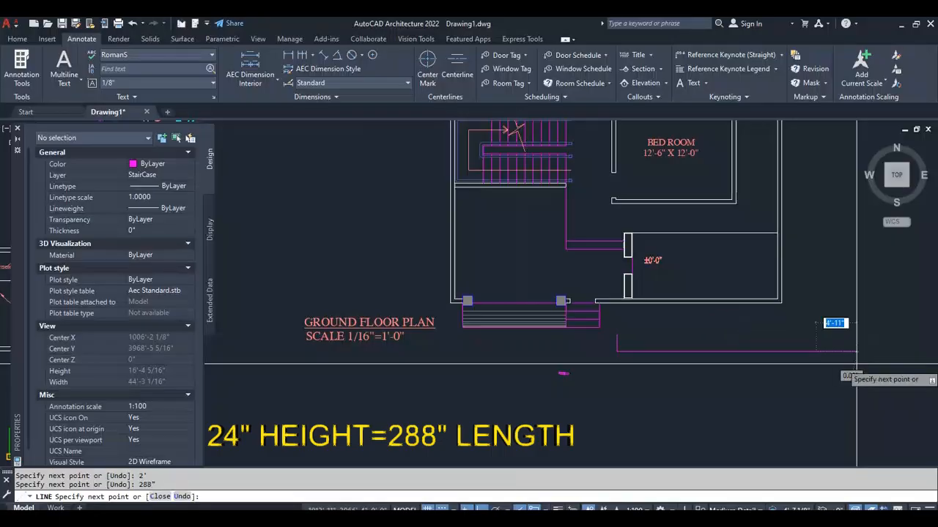
key("Escape")
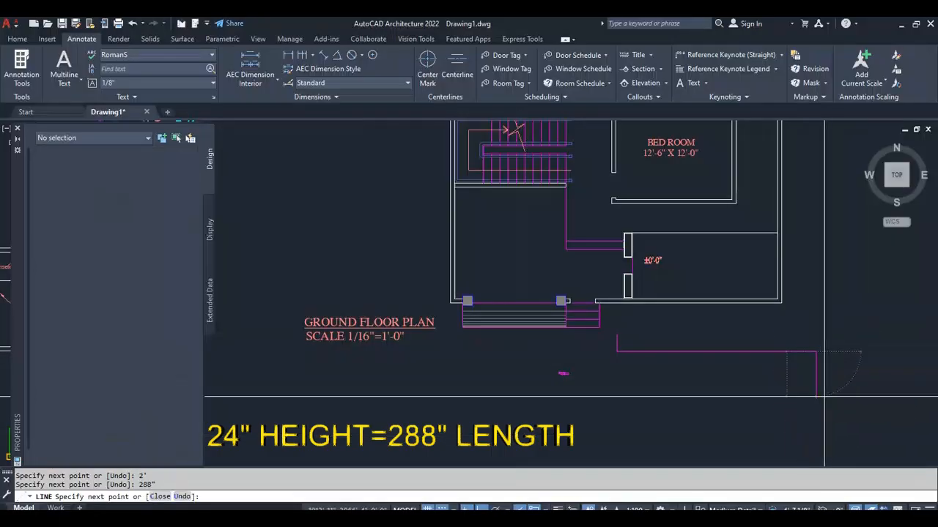
Close the large slope triangle with a line from the top of the 2-foot line to the far end of the 288-inch line.
type("l")
key("Return")
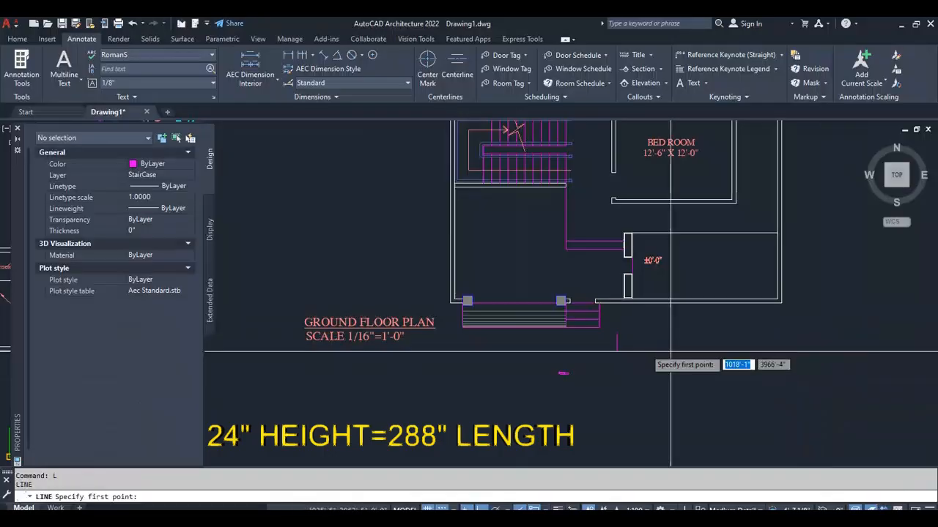
left_click(617, 337)
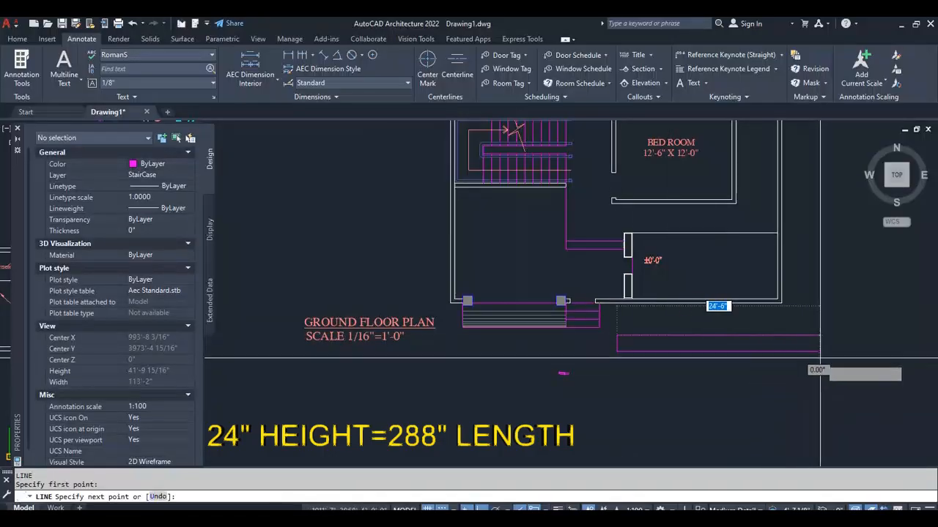
left_click(815, 351)
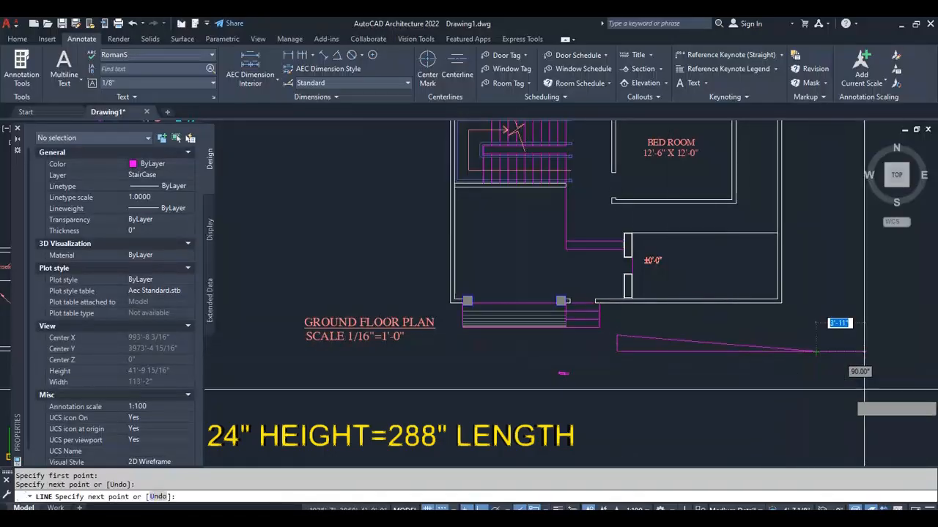
key("Escape")
key("Escape")
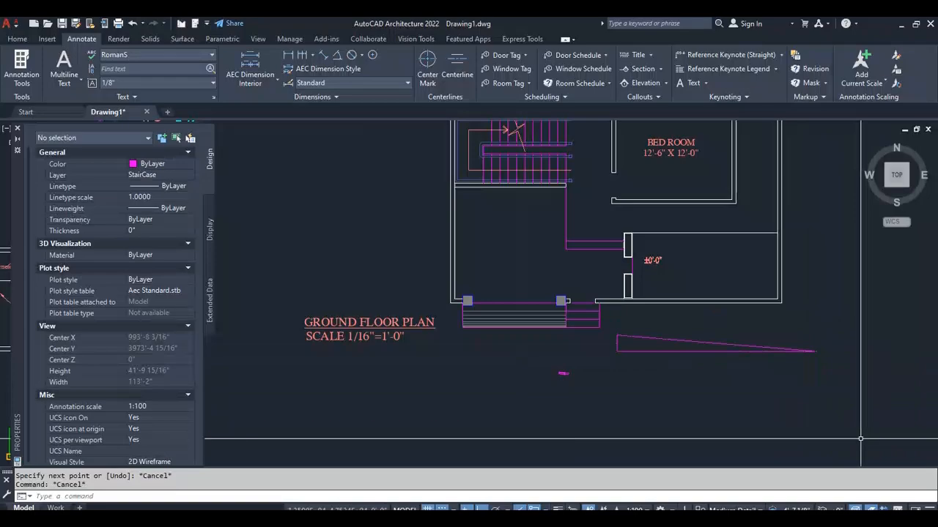
Erase both the large and the small slope triangles below the ground floor plan.
left_click(835, 370)
left_click(613, 331)
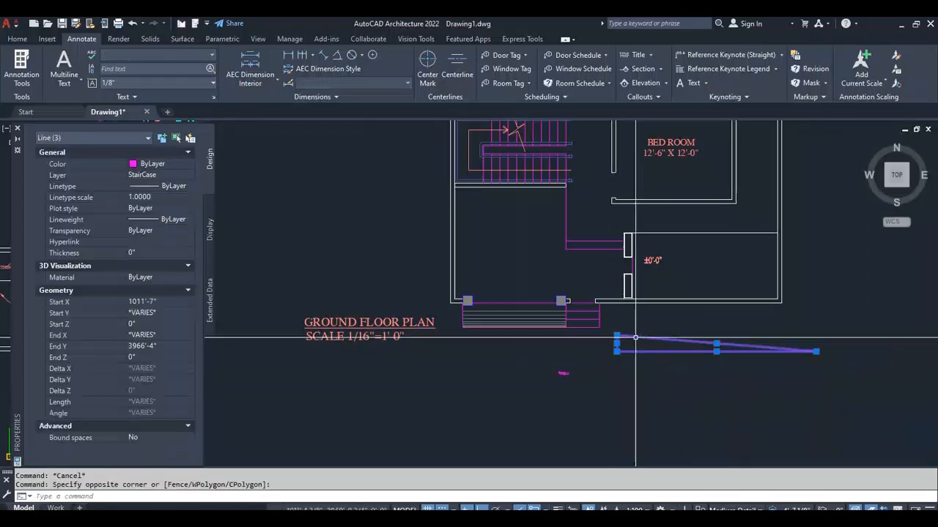
key("Delete")
left_click(540, 371)
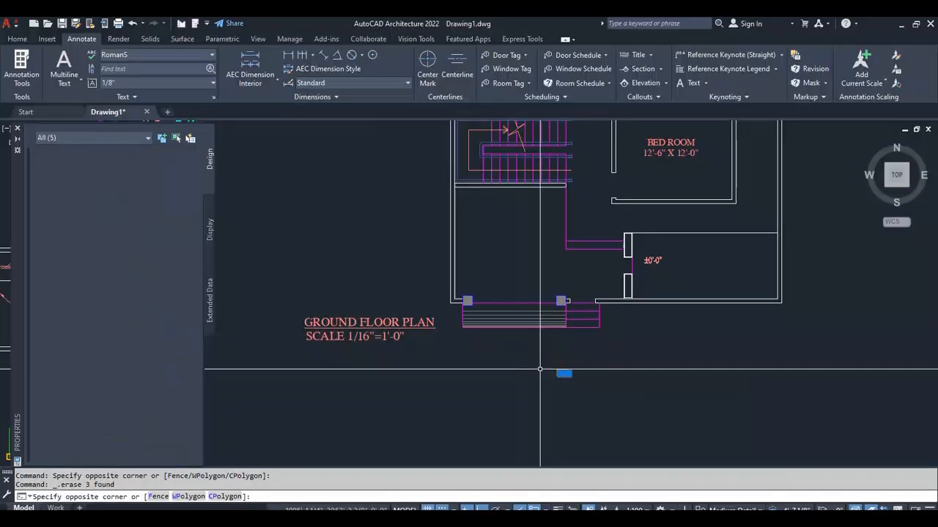
key("Delete")
key("Escape")
key("Escape")
Erase the vertical line along the left edge of the car porch ramp.
scroll(473, 331, "up", 8)
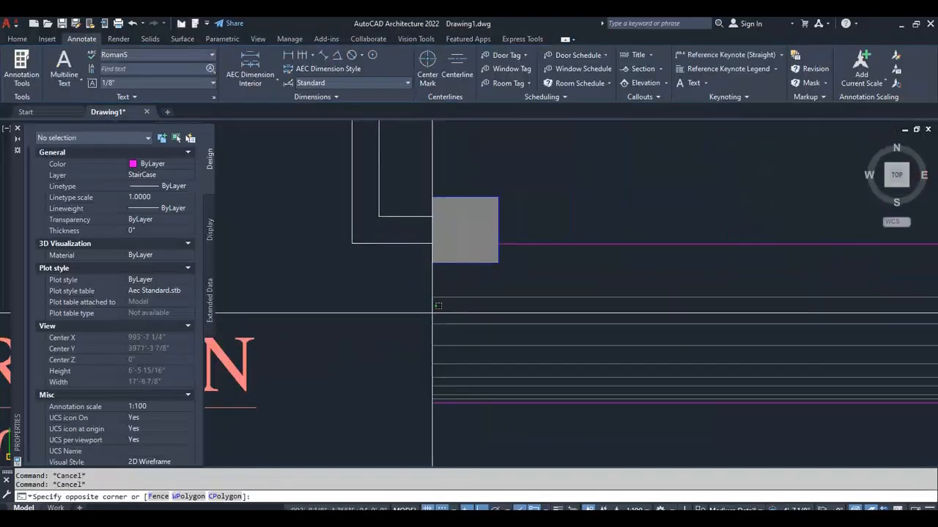
left_click(432, 313)
left_click(411, 313)
key("Delete")
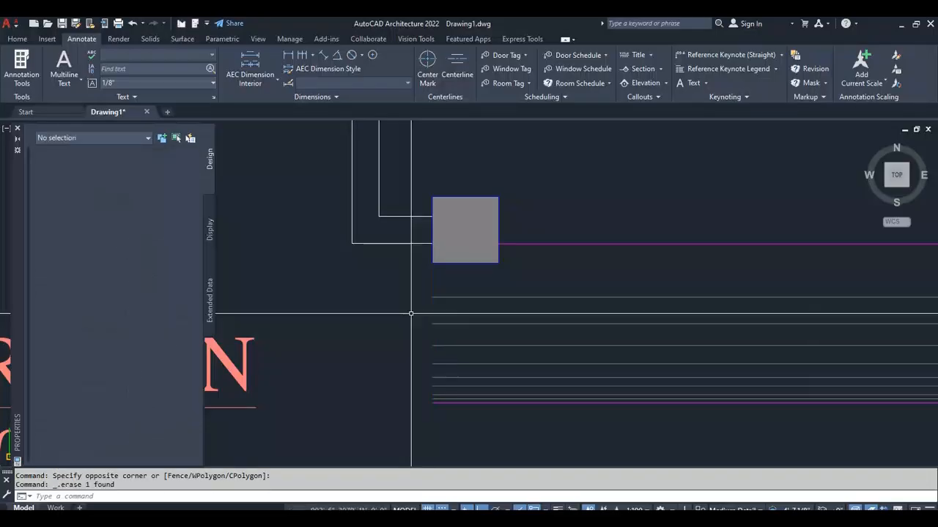
Draw a 288-inch vertical line downward from the left column at the wall's outer face as the ramp's new left edge.
type("l")
key("Return")
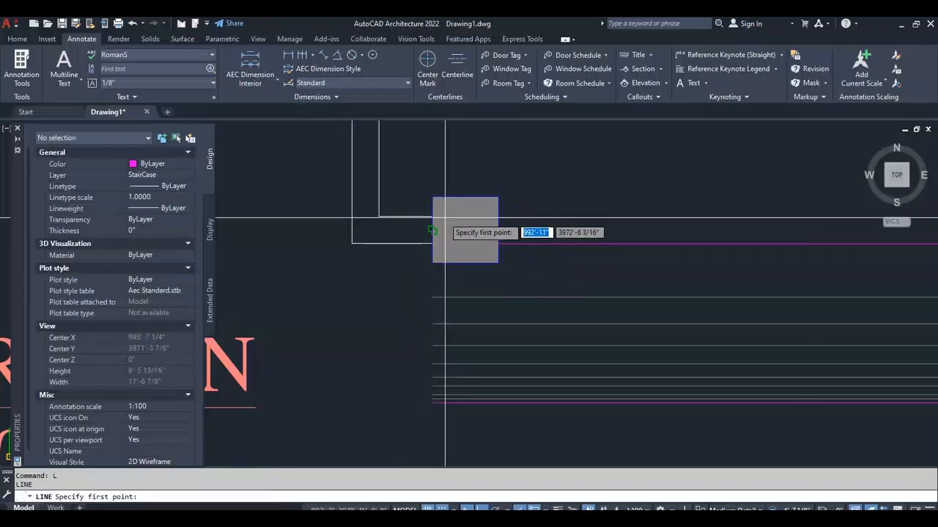
left_click(433, 243)
scroll(433, 244, "down", 5)
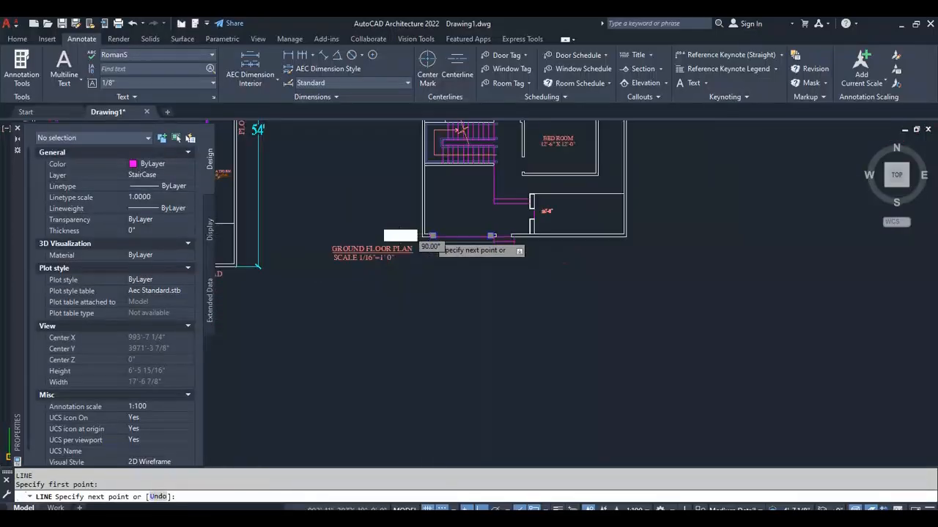
type("288")
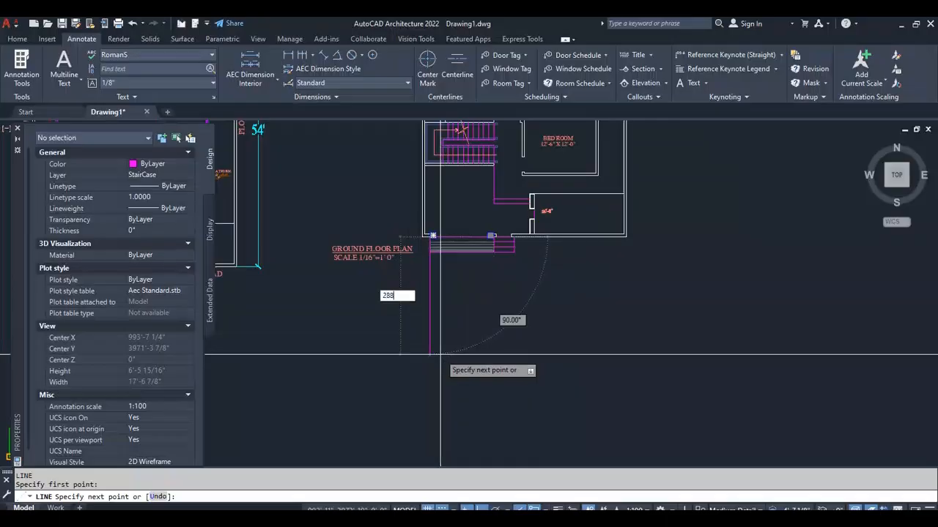
key("Return")
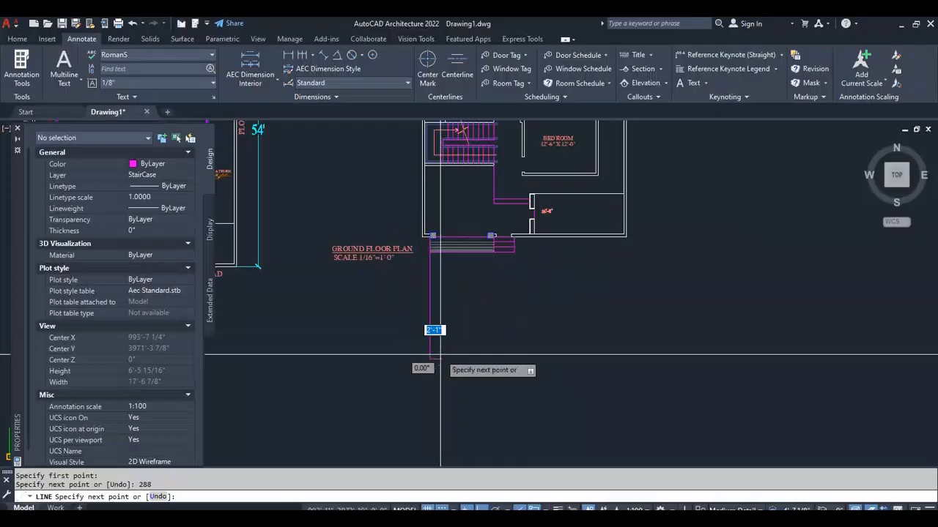
key("Escape")
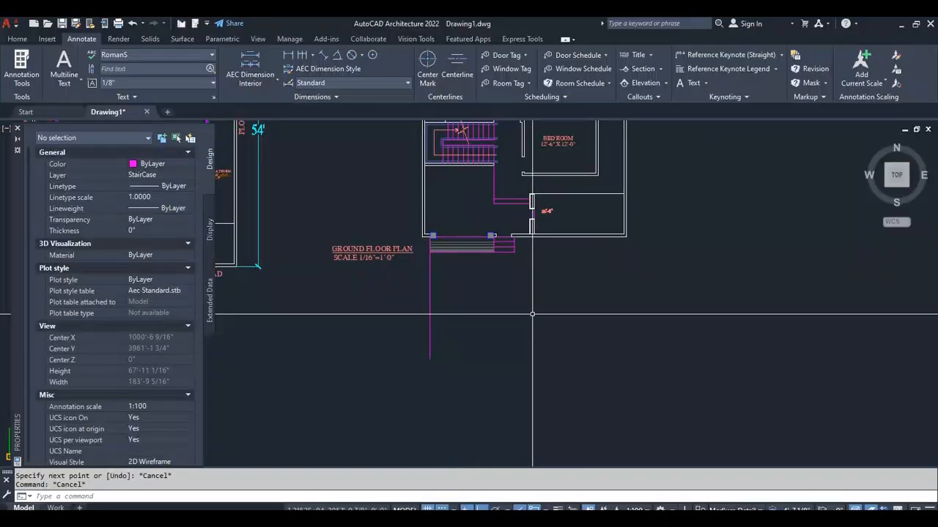
Draw a horizontal line from the lower end of the 288-inch line to well beyond the ramp's width.
type("l")
key("Return")
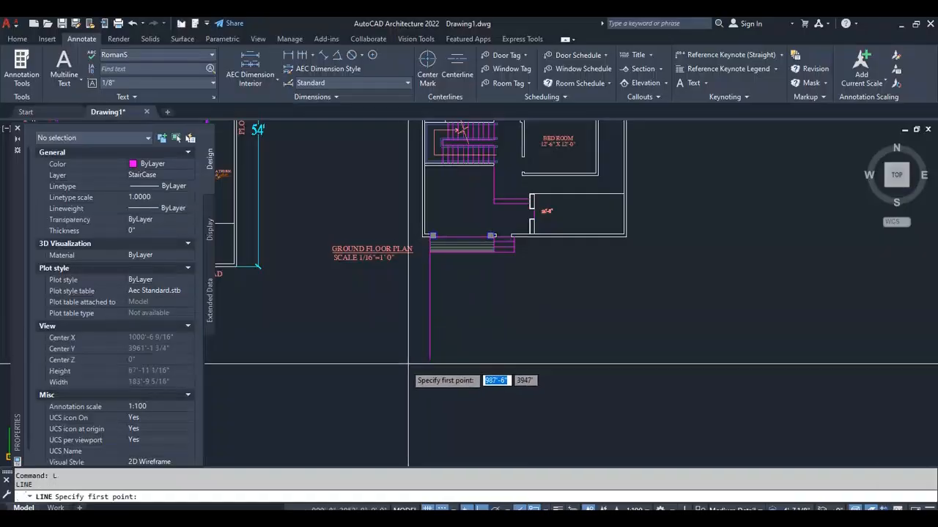
left_click(430, 359)
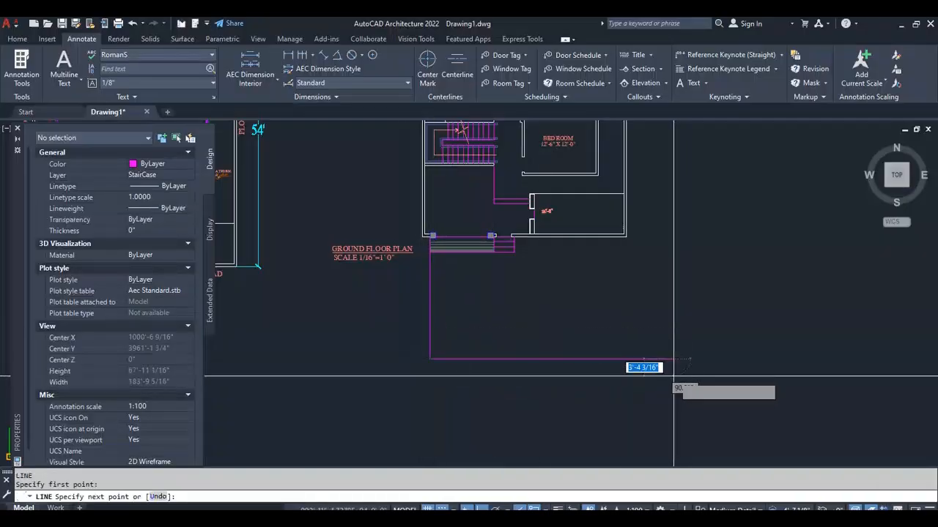
left_click(581, 335)
key("Escape")
Lengthen the ramp's right edge line down to the new horizontal bottom line.
type("ex")
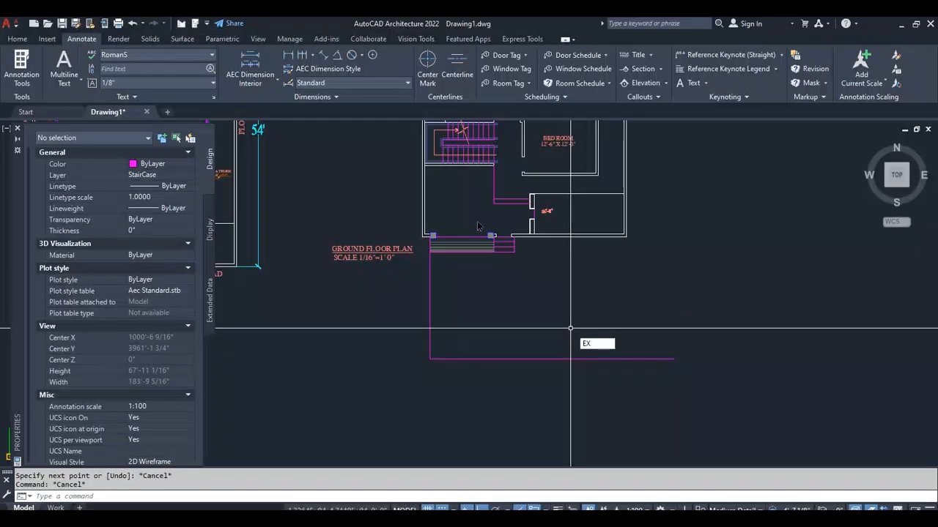
left_click(508, 271)
key("Escape")
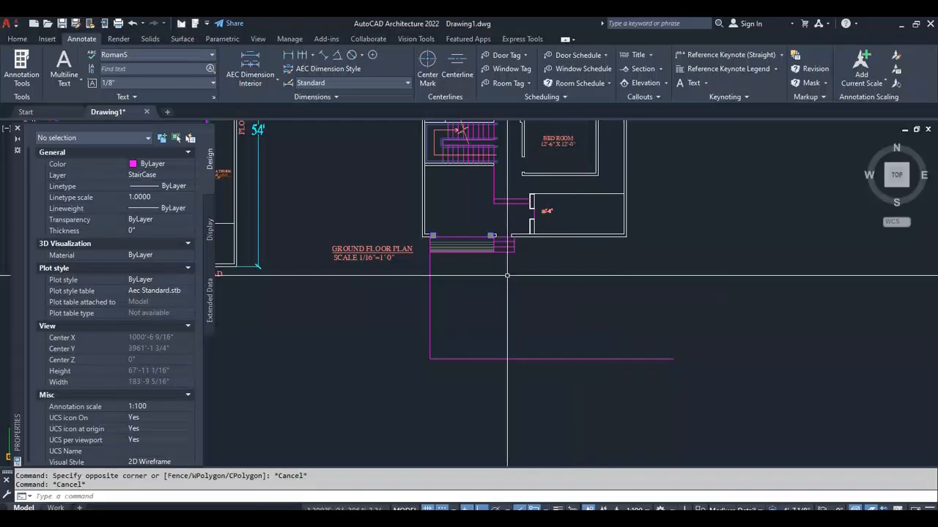
type("ex")
key("Return")
scroll(495, 248, "up", 5)
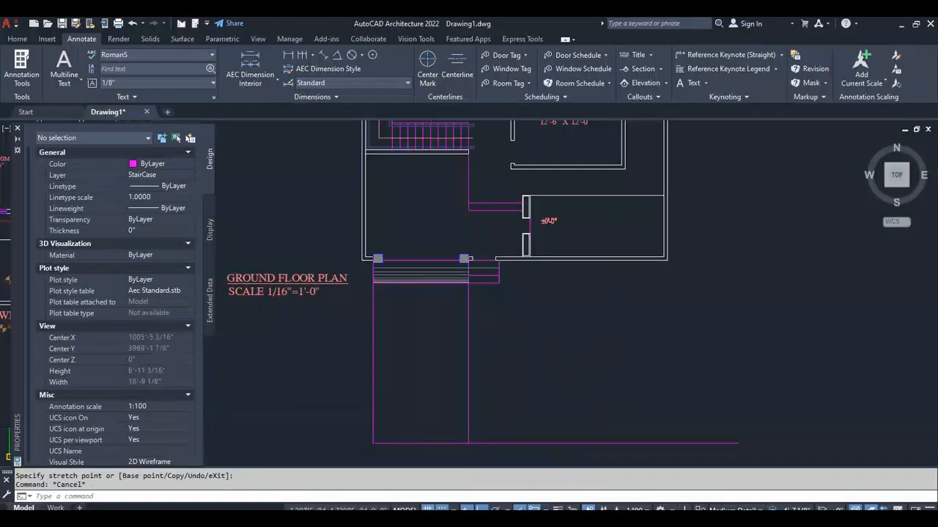
Fillet the ramp's right edge and bottom line with a 0-inch radius to form a closed corner.
type("f")
key("Return")
left_click(466, 428)
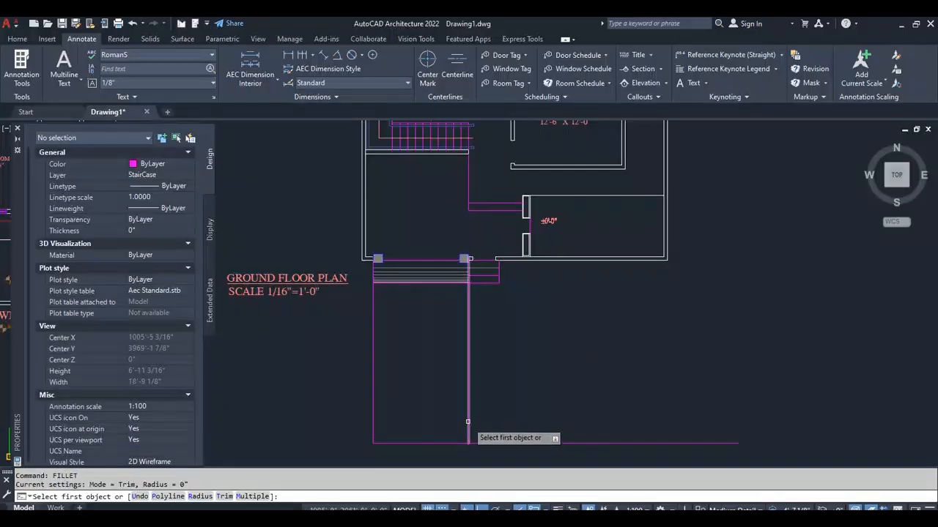
scroll(457, 442, "down", 3)
key("Escape")
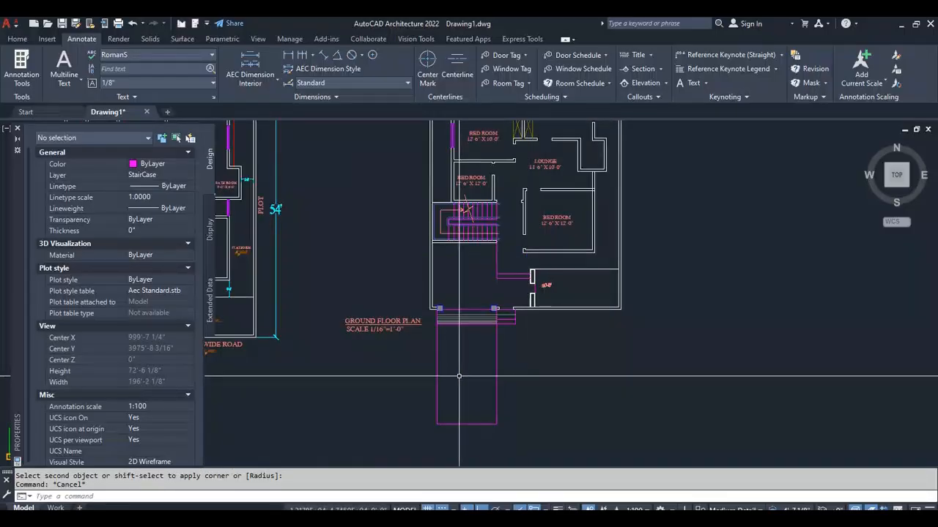
Examine the ramp and entrance steps, comparing them with the UP arrow and side railings in the finished ground floor plan.
scroll(474, 339, "up", 2)
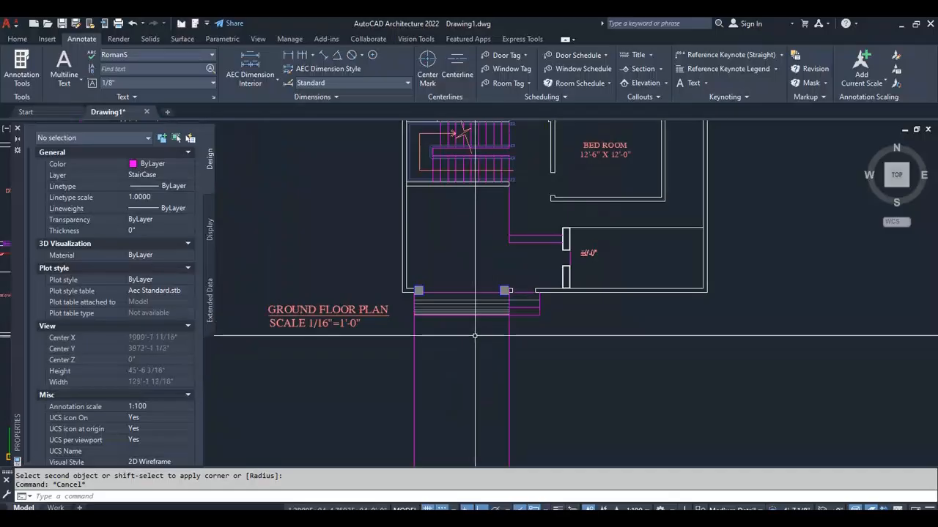
scroll(475, 313, "down", 2)
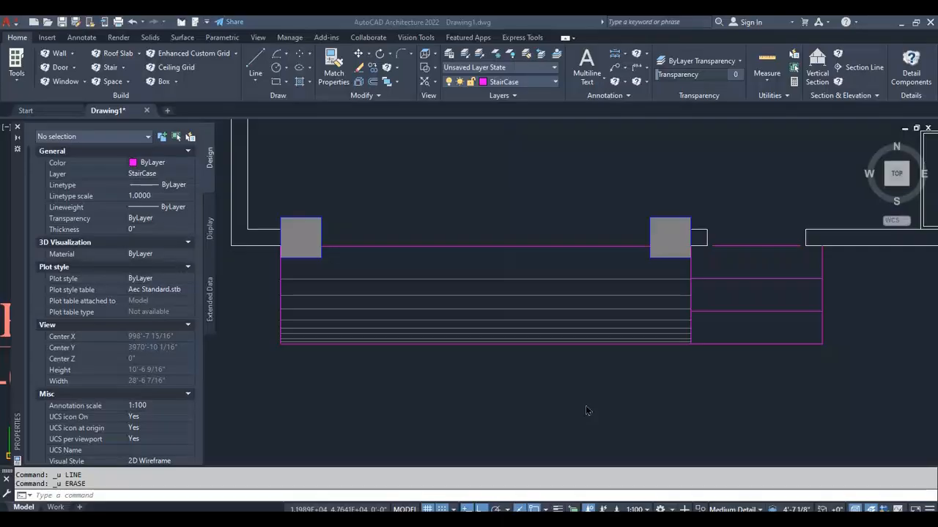
scroll(538, 382, "down", 2)
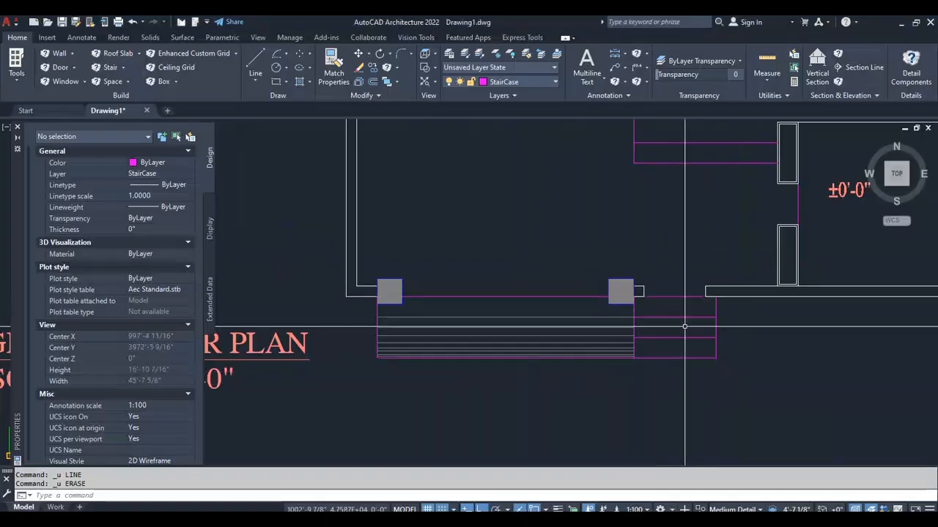
scroll(684, 327, "up", 6)
scroll(601, 363, "down", 4)
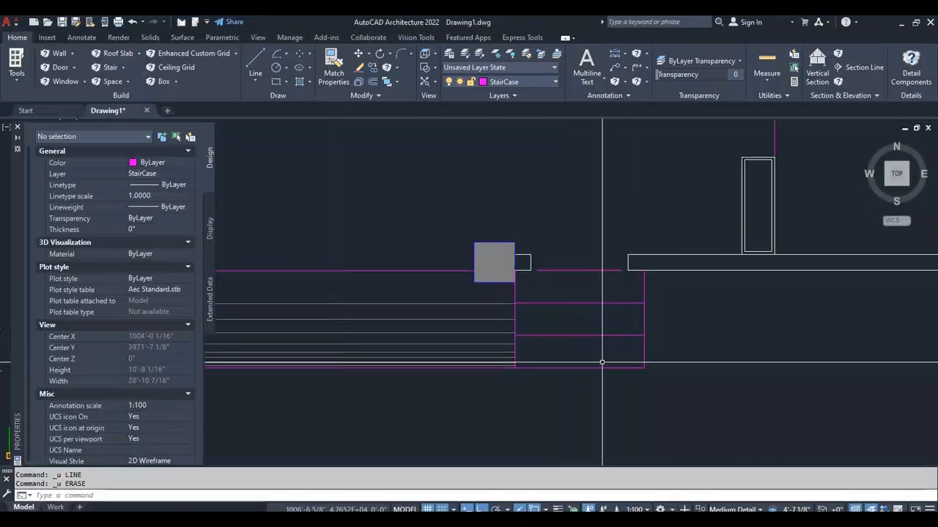
scroll(601, 362, "down", 8)
scroll(489, 384, "up", 4)
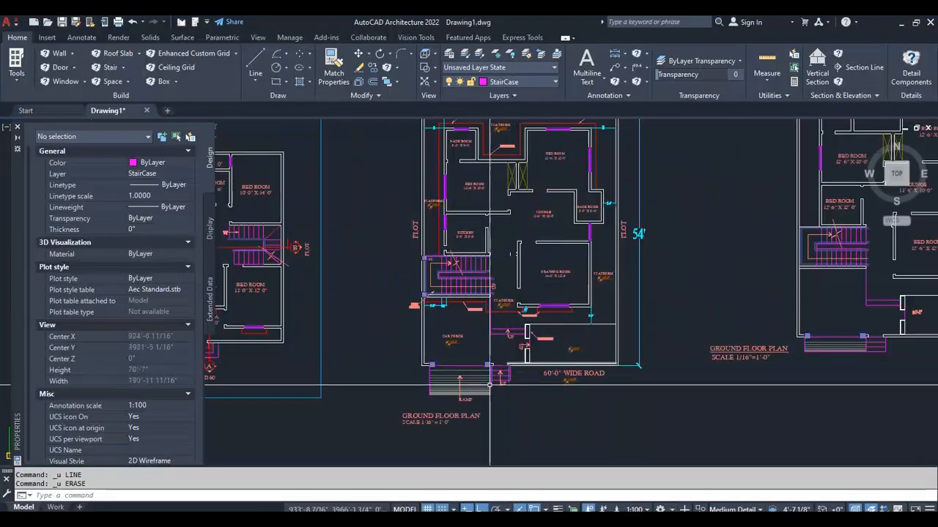
scroll(490, 384, "up", 7)
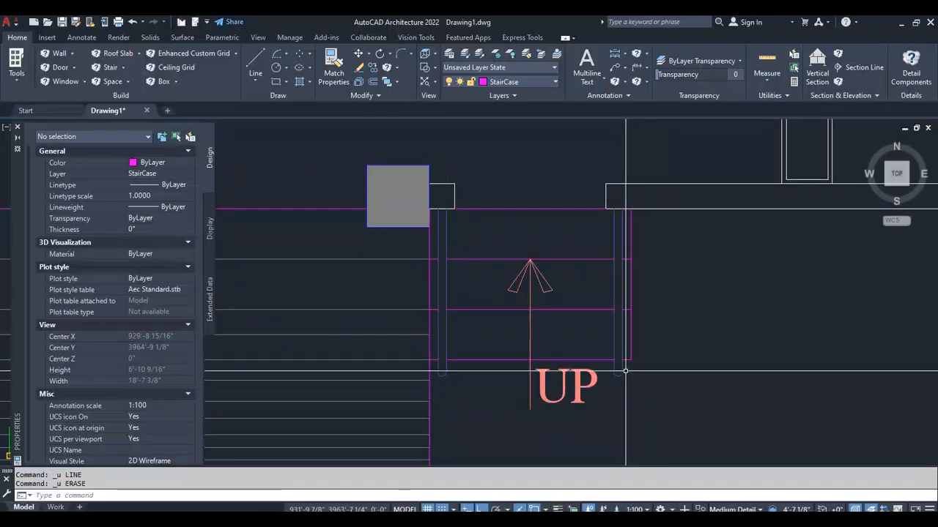
Make Railings the current layer for detailing the entrance steps in the ground floor plan being drawn.
scroll(625, 385, "down", 5)
scroll(580, 339, "down", 4)
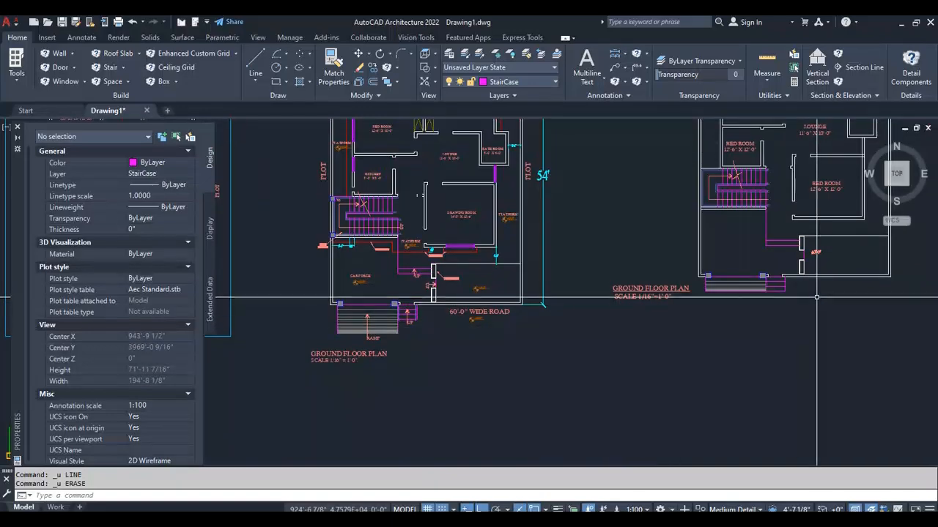
scroll(746, 251, "up", 7)
scroll(745, 253, "up", 2)
scroll(495, 256, "down", 2)
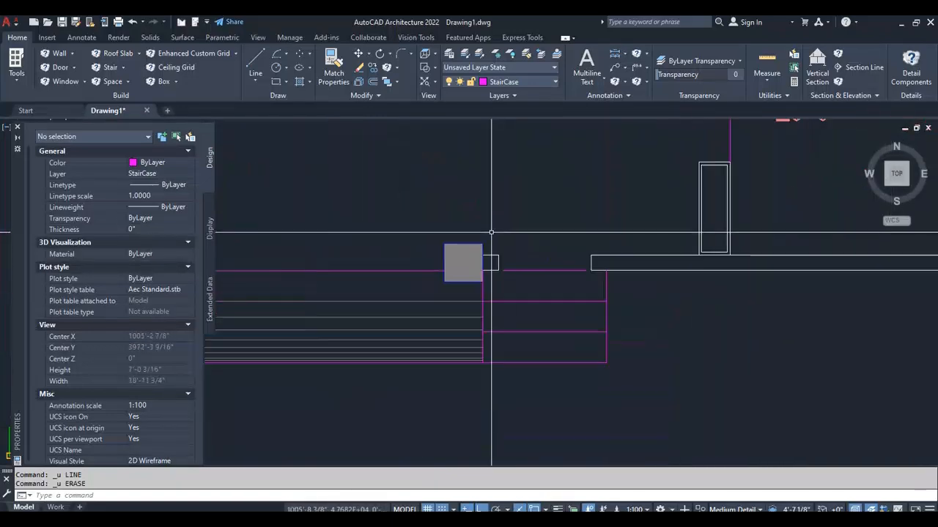
left_click(536, 84)
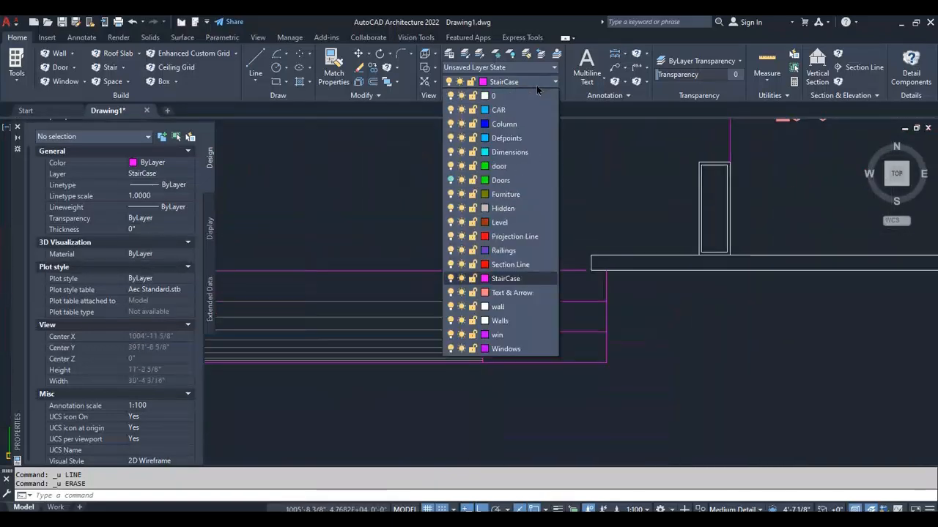
left_click(526, 250)
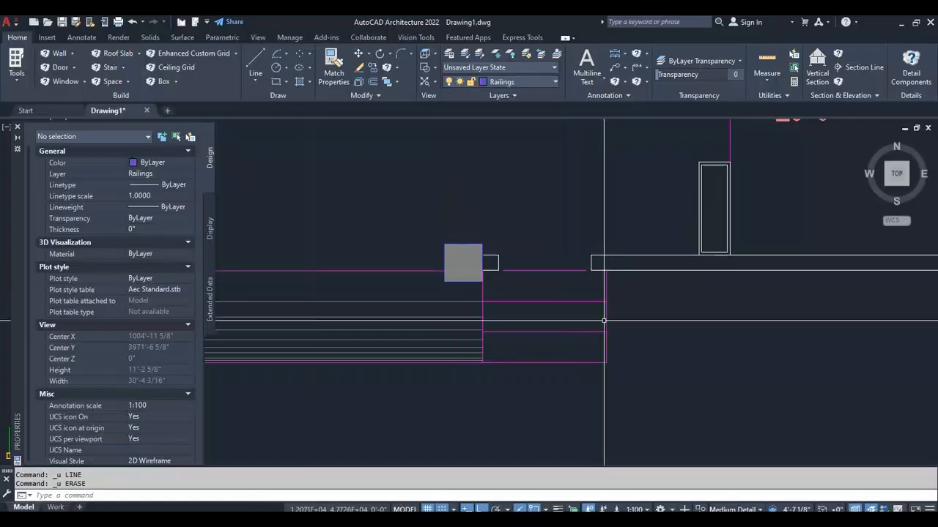
Turn on the Doors layer to display the gates beside the ramp and entrance steps.
scroll(605, 320, "up", 2)
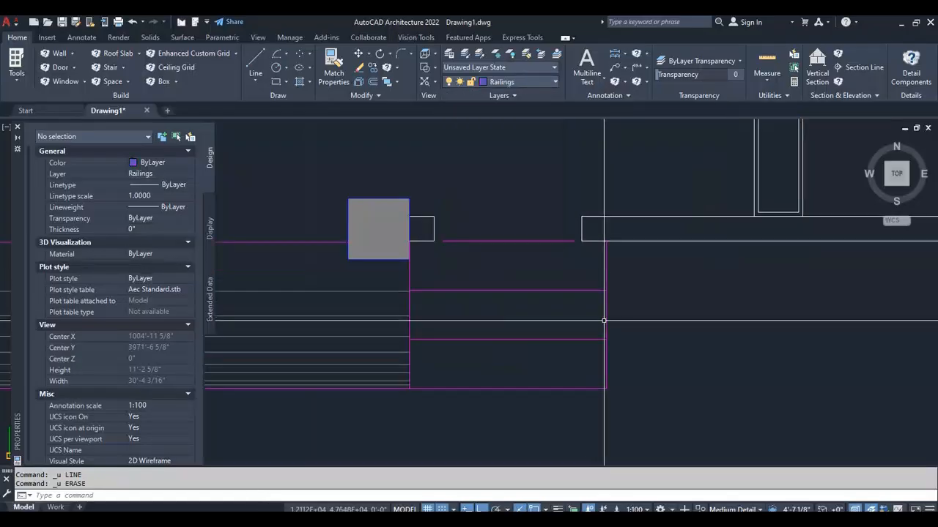
left_click(544, 82)
left_click(451, 180)
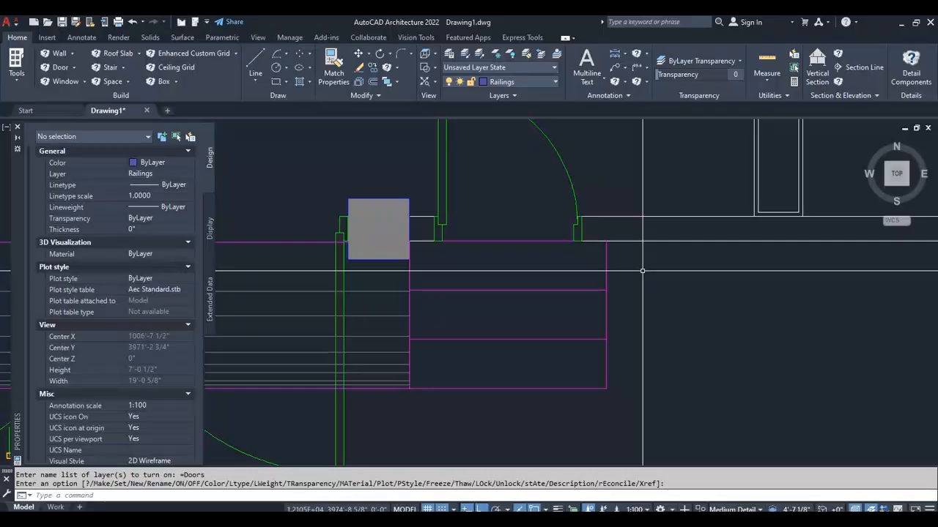
Offset both side edges of the entrance steps 1 inch inward.
scroll(643, 293, "down", 4)
scroll(630, 323, "up", 2)
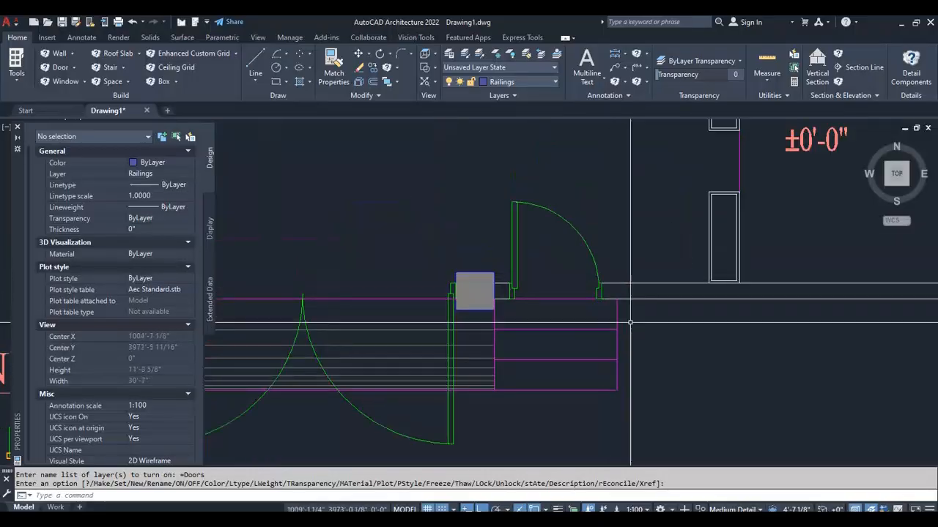
scroll(630, 322, "up", 2)
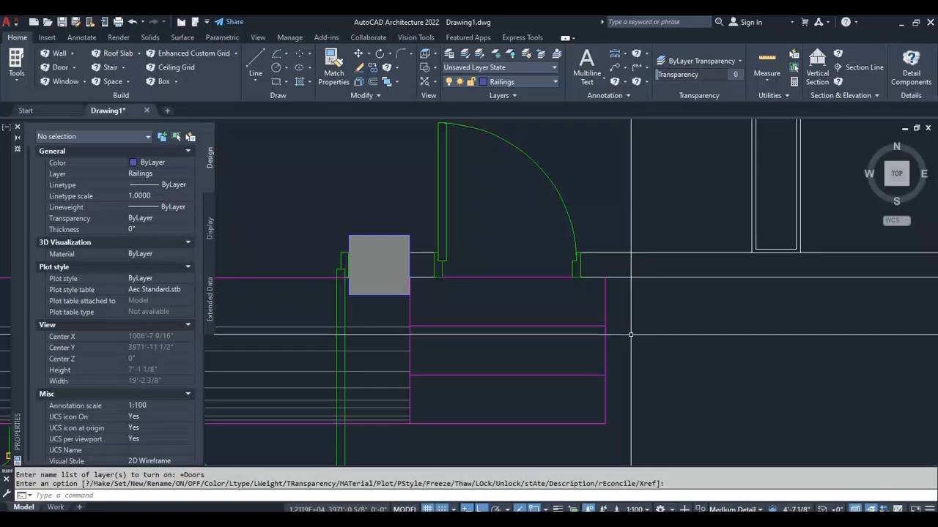
scroll(609, 332, "down", 2)
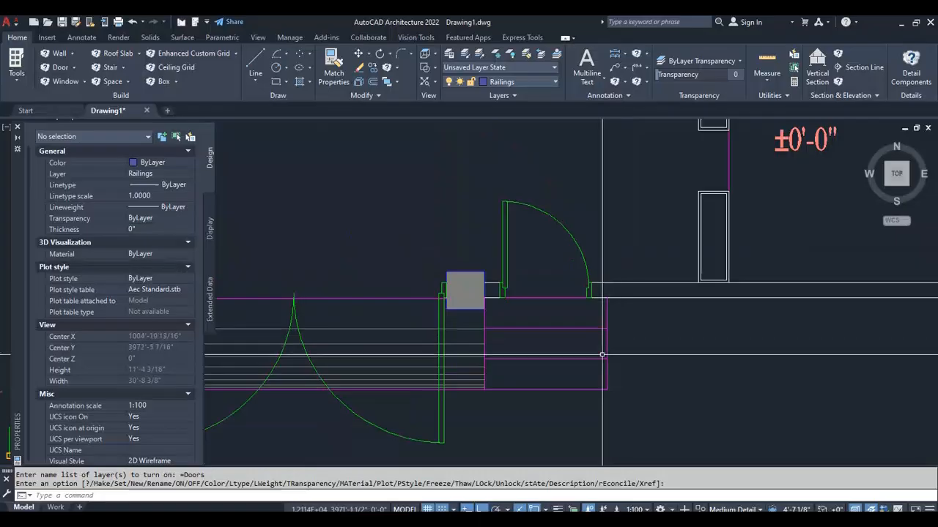
scroll(582, 370, "up", 2)
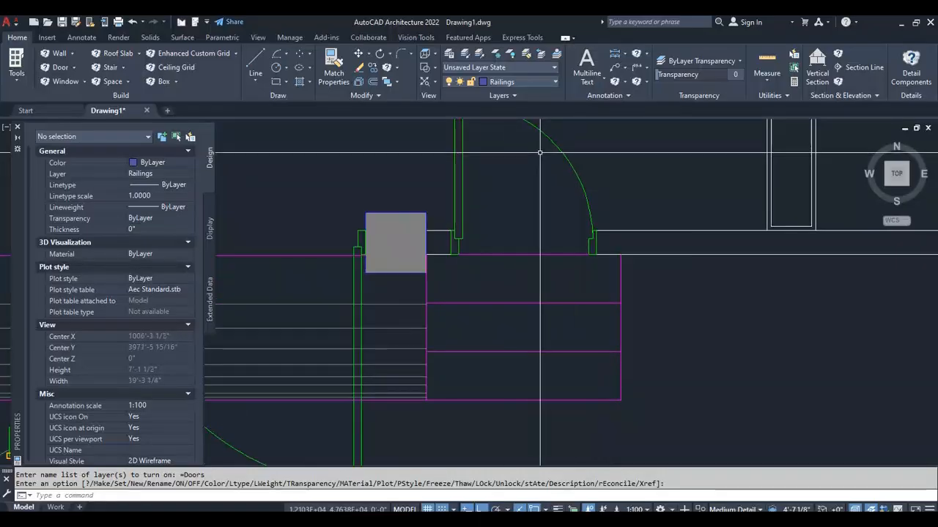
type("o")
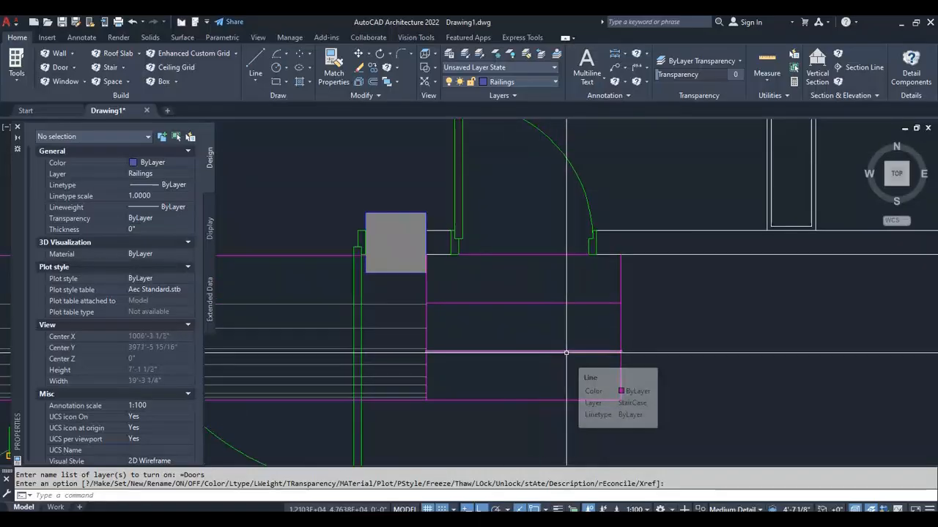
key("Return")
type("1")
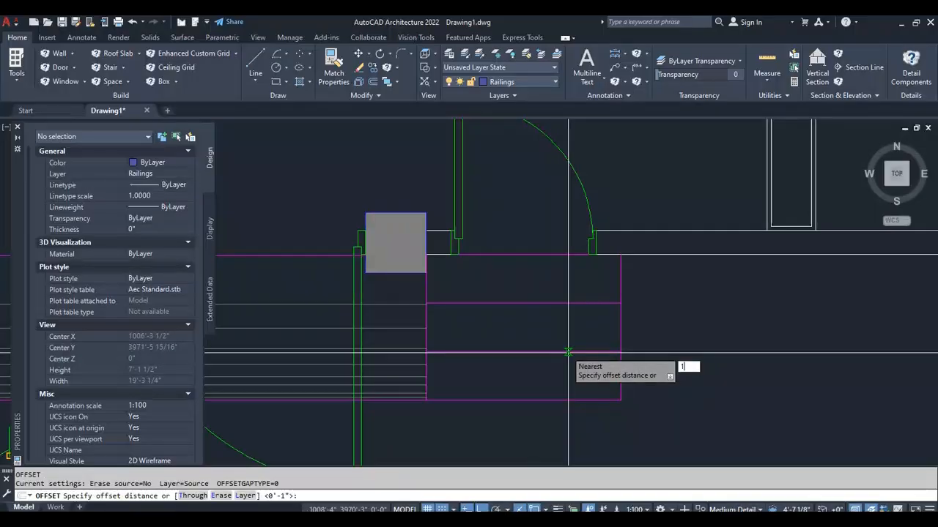
key("Return")
left_click(622, 325)
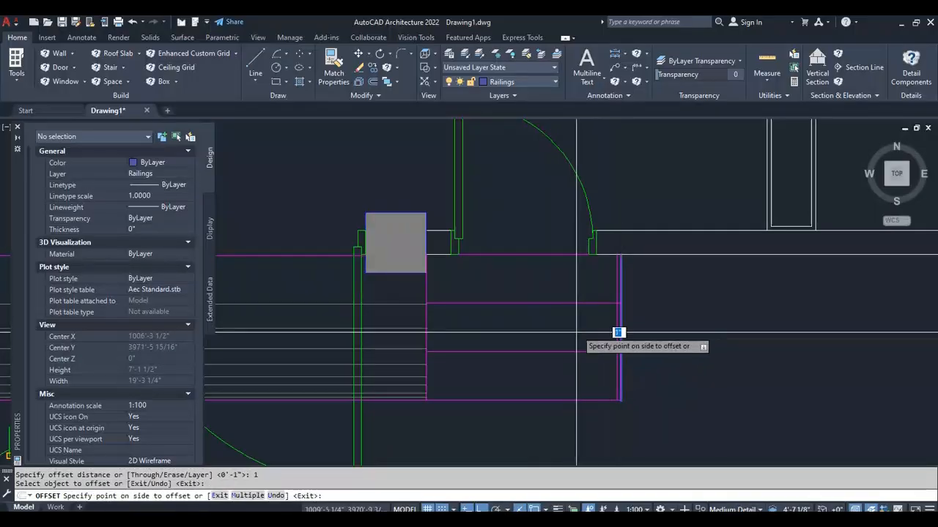
left_click(608, 329)
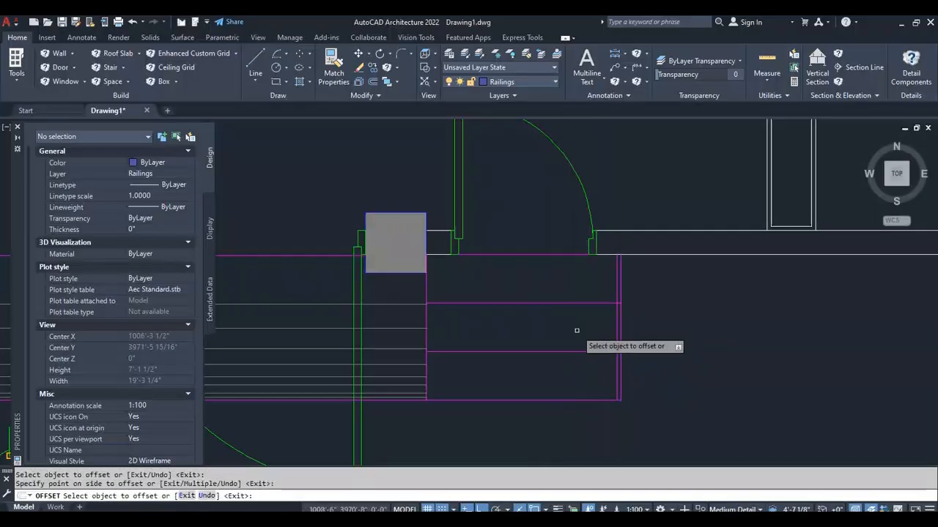
left_click(424, 294)
left_click(464, 293)
key("Escape")
key("Escape")
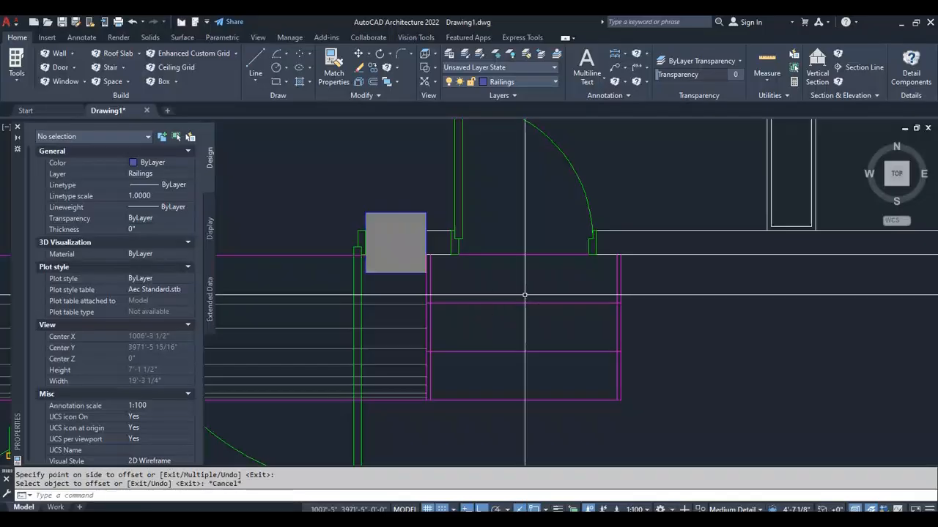
Offset the inner line on each side of the entrance steps another 2 inches inward to form the railing widths.
type("o")
key("Return")
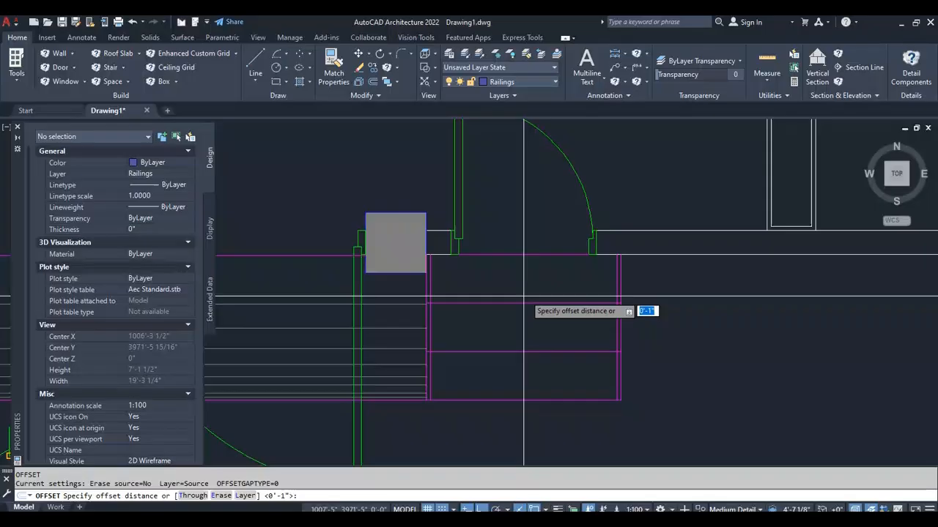
type("2")
key("Return")
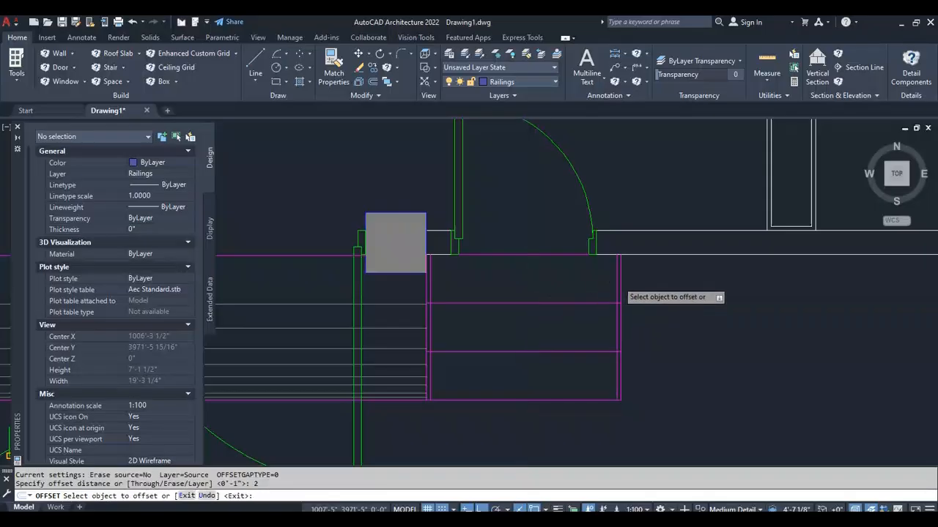
left_click(619, 289)
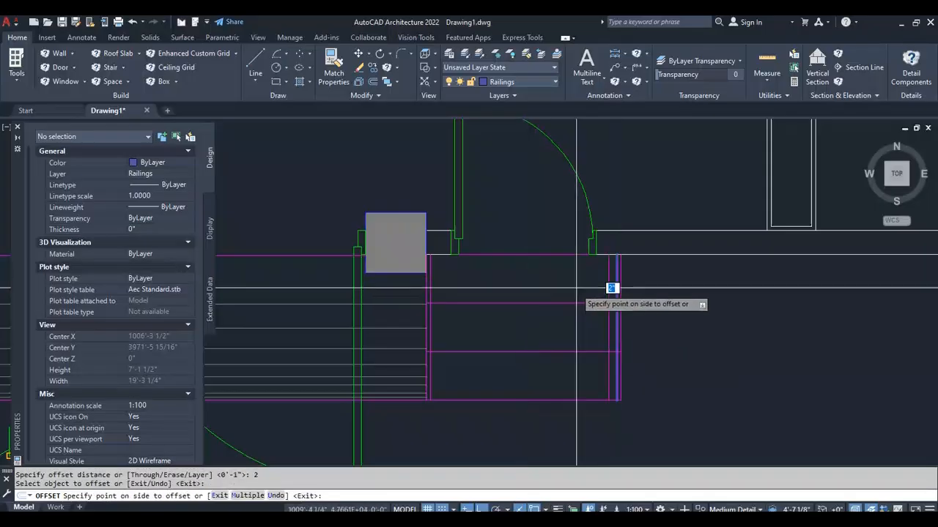
left_click(433, 293)
key("Escape")
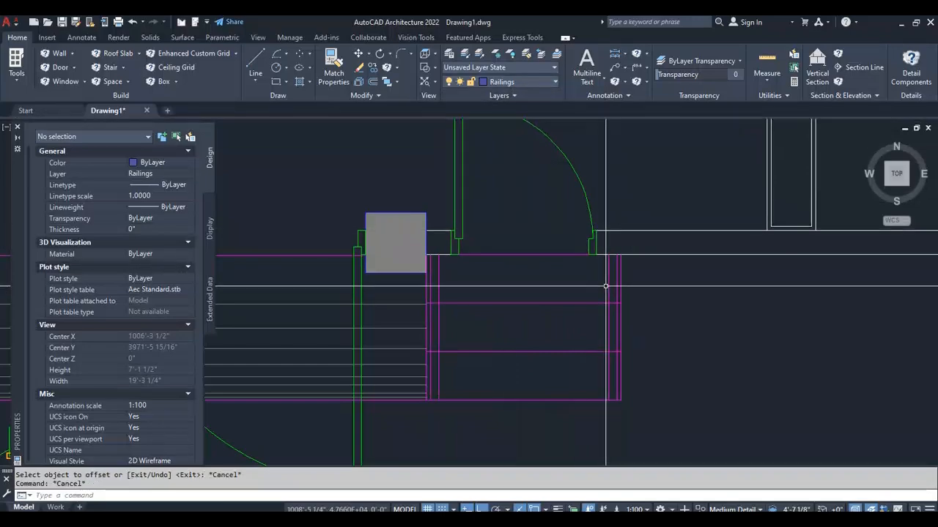
Move the four offset railing lines on both sides of the entrance steps to the Railings layer.
scroll(617, 277, "up", 2)
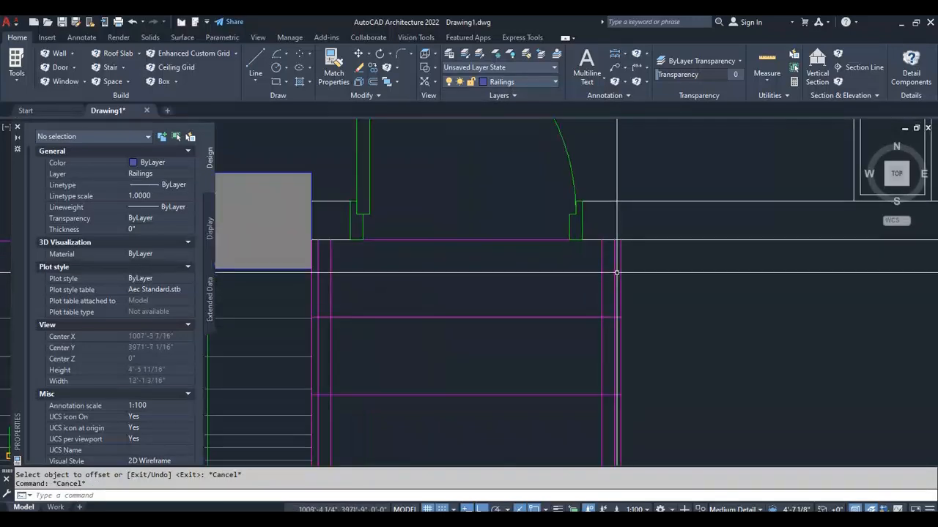
left_click(617, 273)
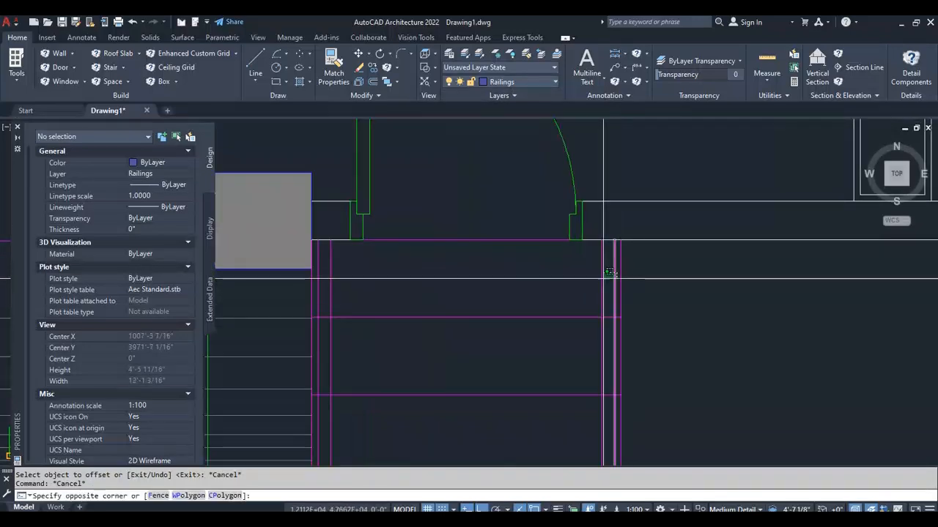
left_click(327, 286)
scroll(514, 279, "down", 2)
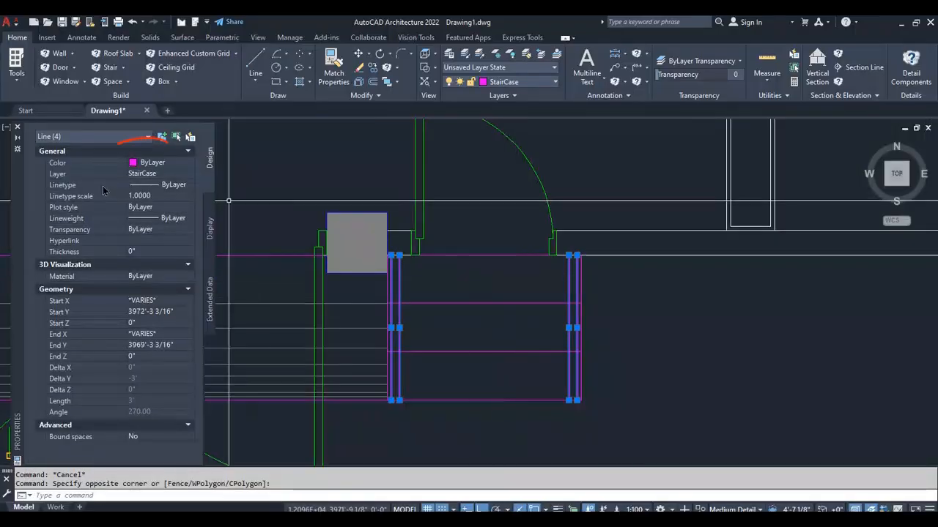
left_click(173, 167)
left_click(174, 166)
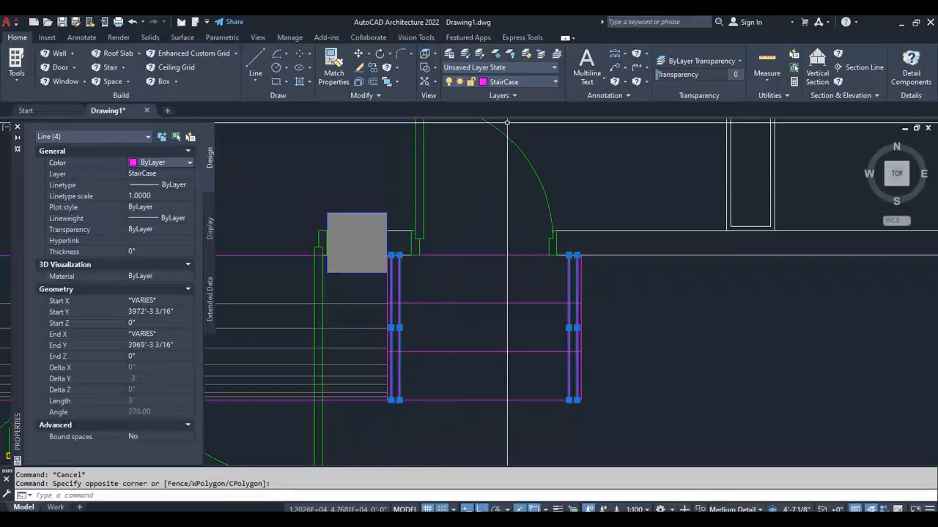
left_click(540, 81)
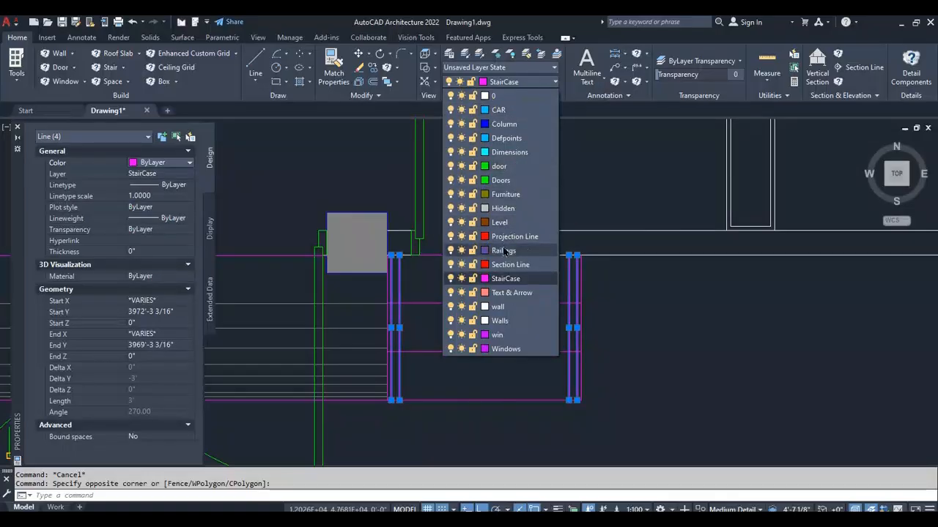
left_click(504, 251)
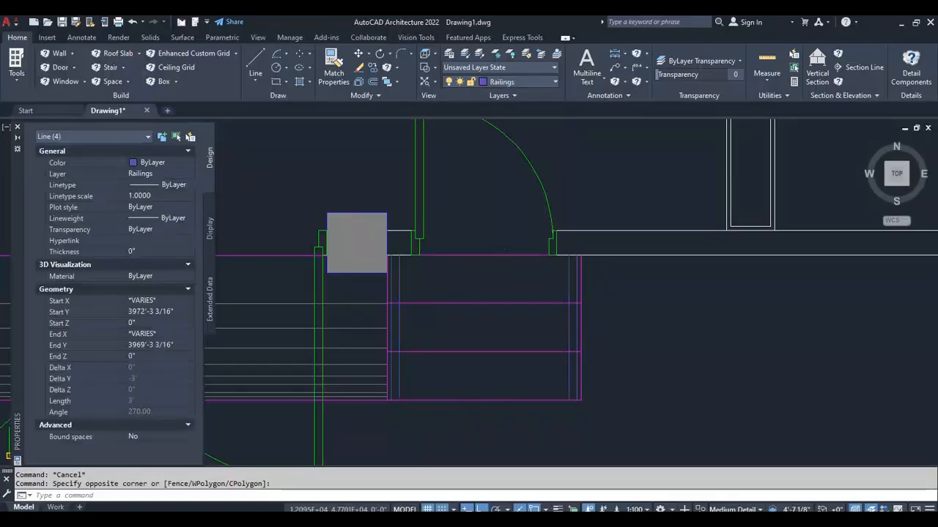
left_click(183, 163)
left_click(174, 176)
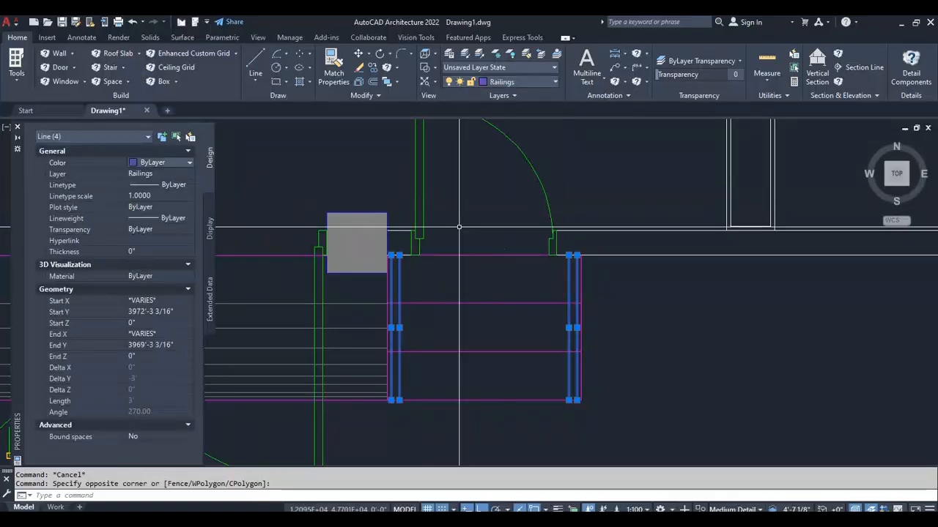
key("Escape")
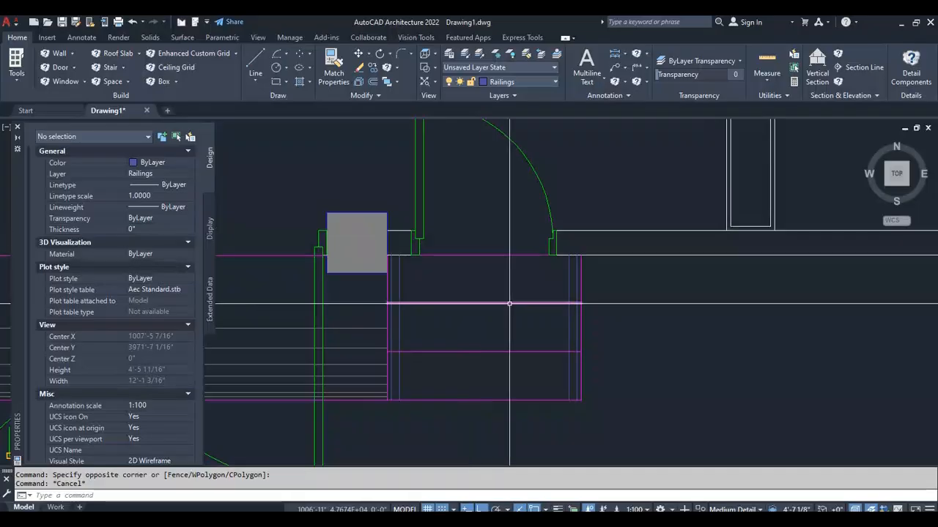
Offset the bottom edge of the entrance steps 4 inches downward.
scroll(509, 304, "down", 2)
scroll(467, 365, "up", 4)
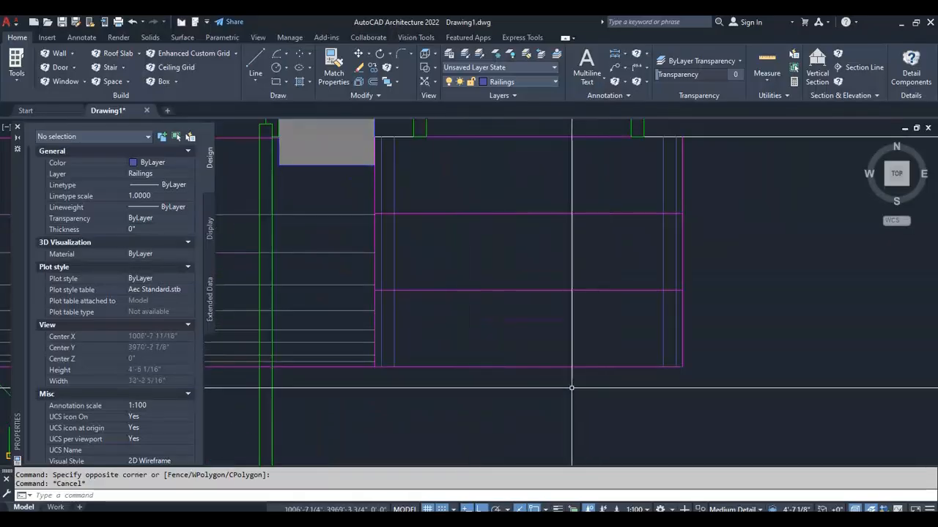
type("o")
key("Return")
type("4")
key("Return")
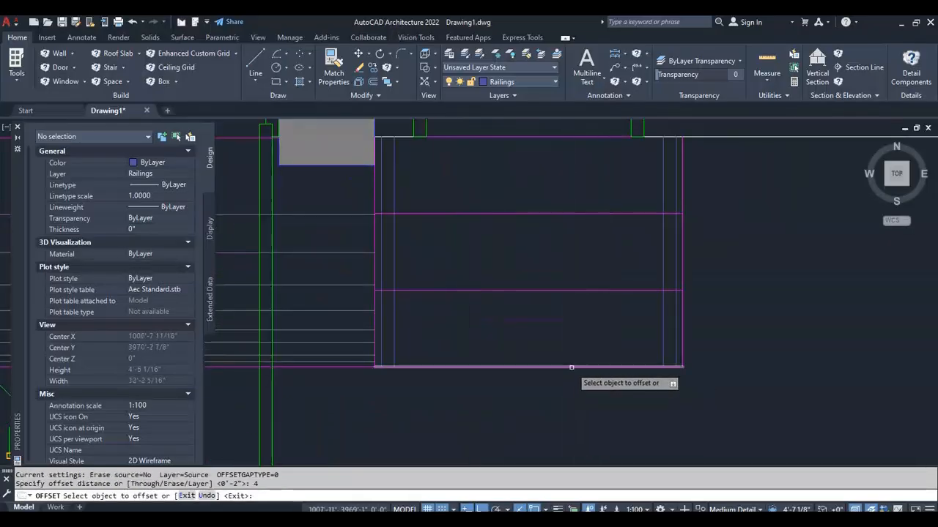
left_click(572, 367)
left_click(563, 381)
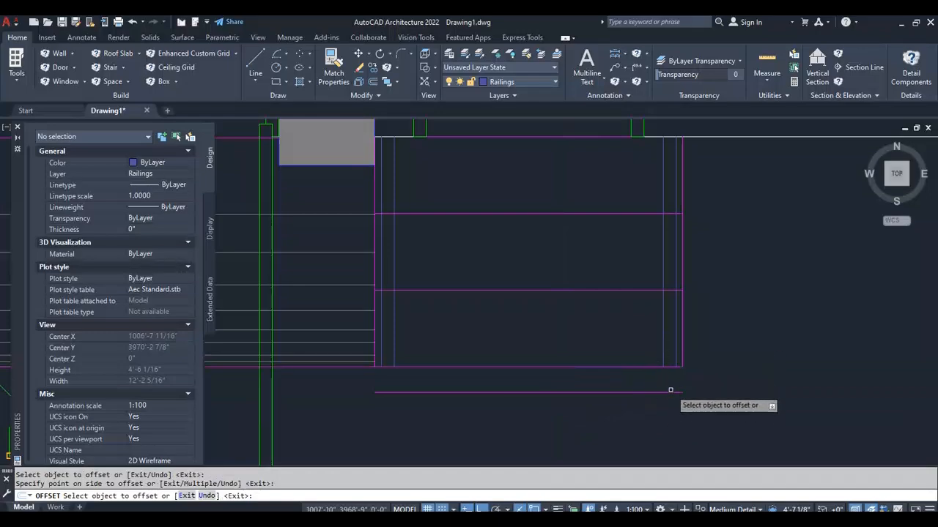
key("Escape")
Extend the four railing lines down to the line 4 inches below the entrance steps.
type("e")
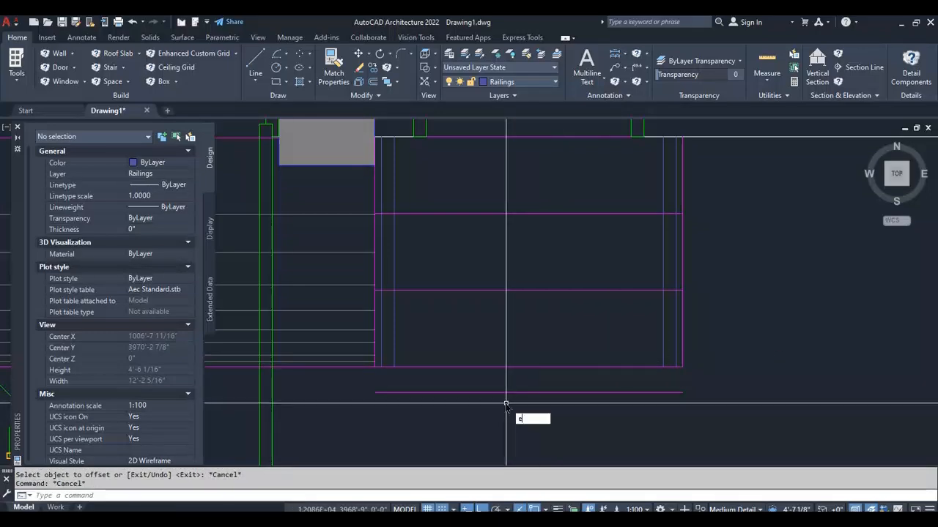
type("x")
key("Return")
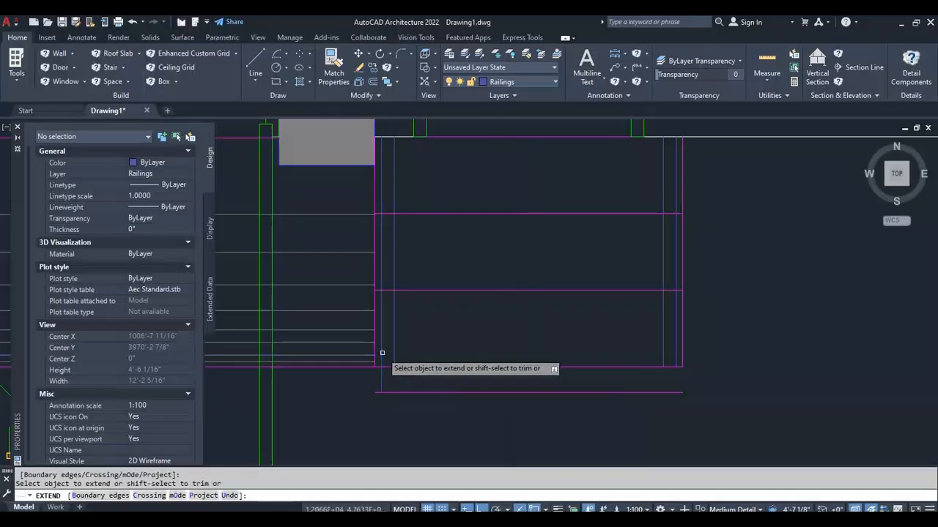
left_click(392, 349)
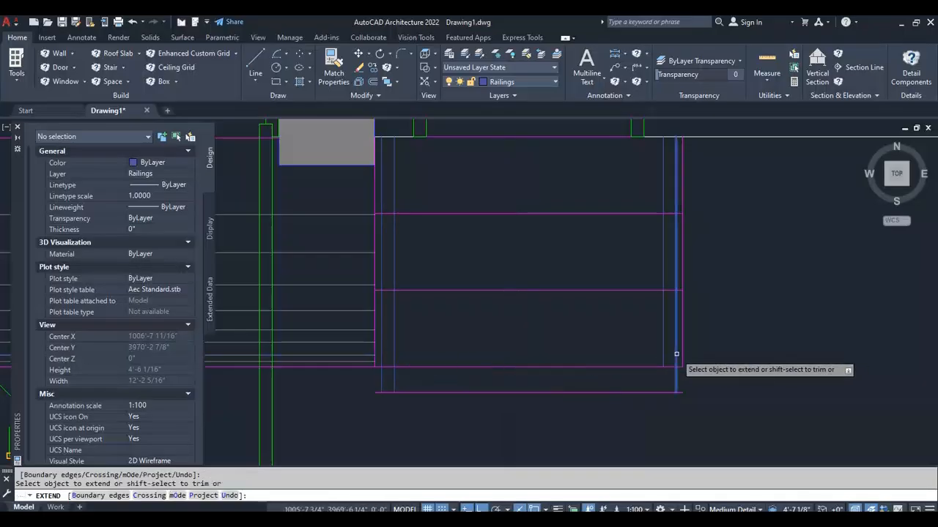
left_click(664, 353)
key("Escape")
Trim away the part of the line below the entrance steps that spans between the two side railings.
type("tr")
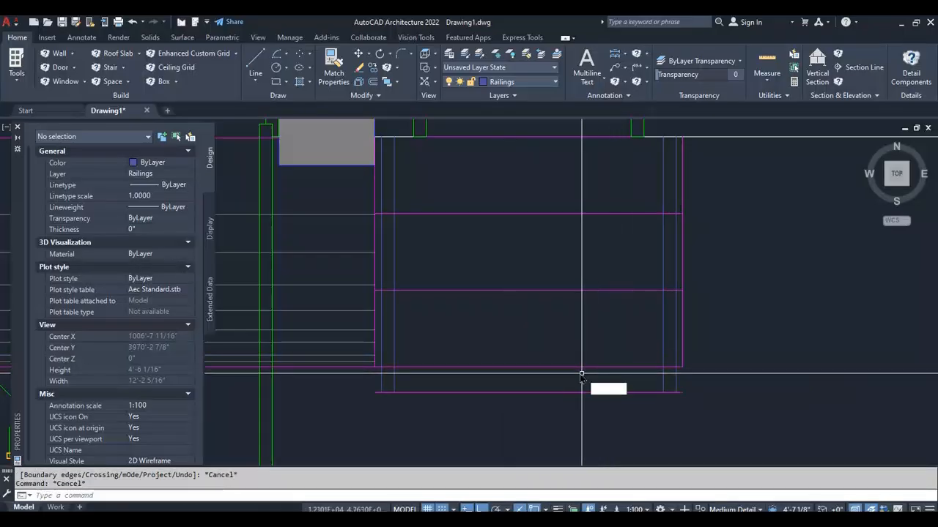
key("Return")
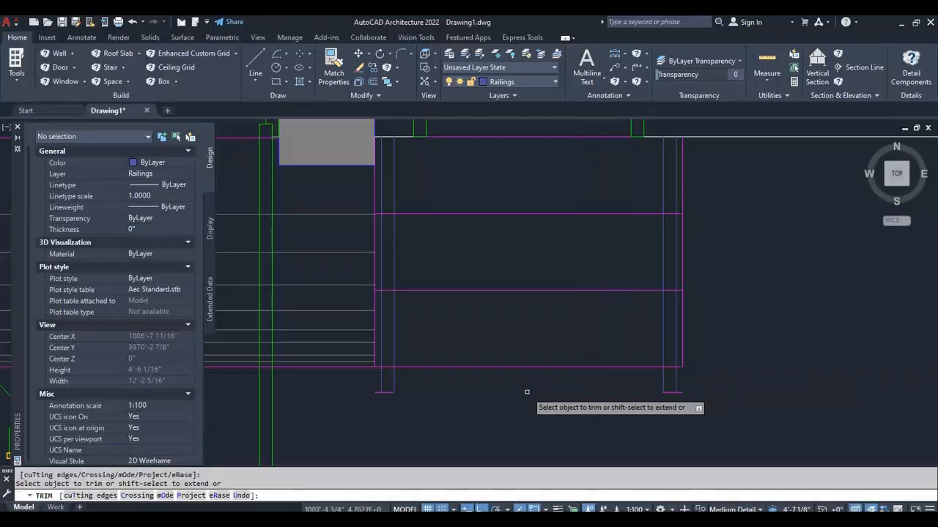
scroll(685, 402, "up", 2)
key("Escape")
key("Escape")
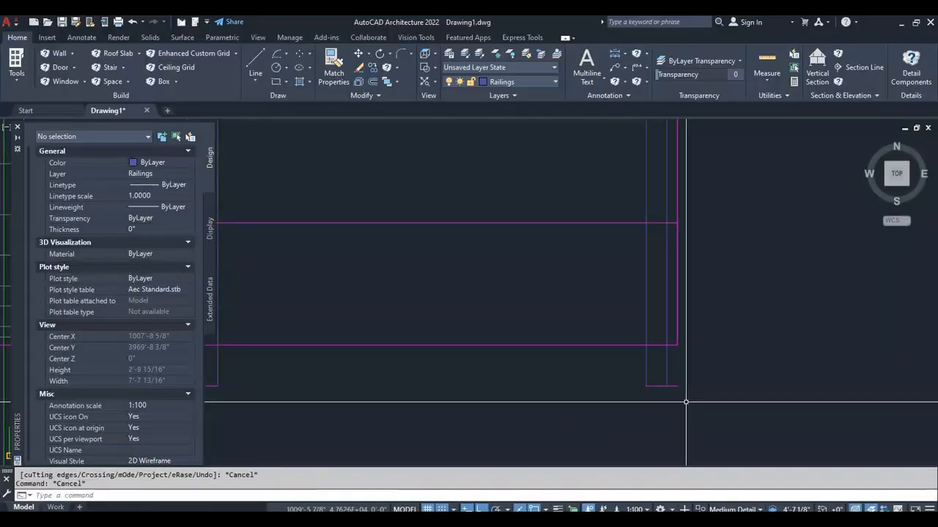
Match the short end lines at the bottom of both railings to the properties of the vertical railing line.
type("ma")
key("Return")
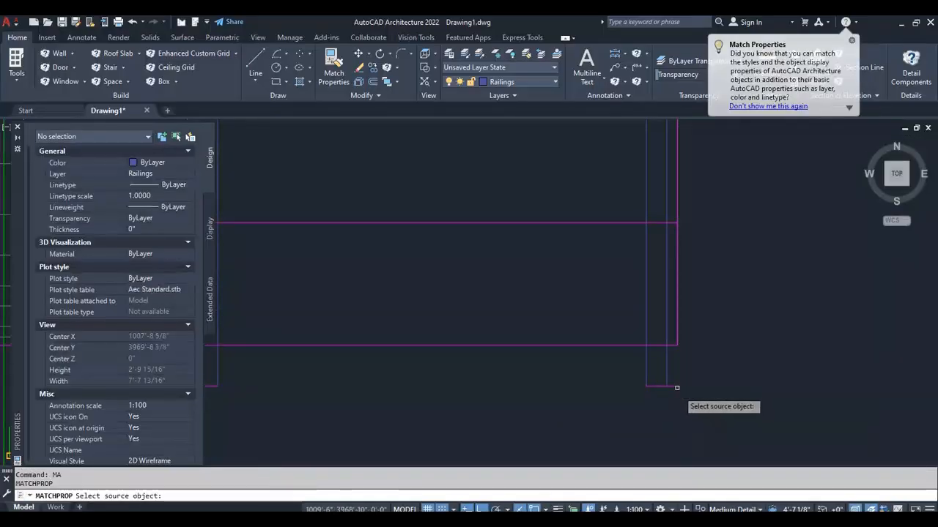
key("Escape")
key("Escape")
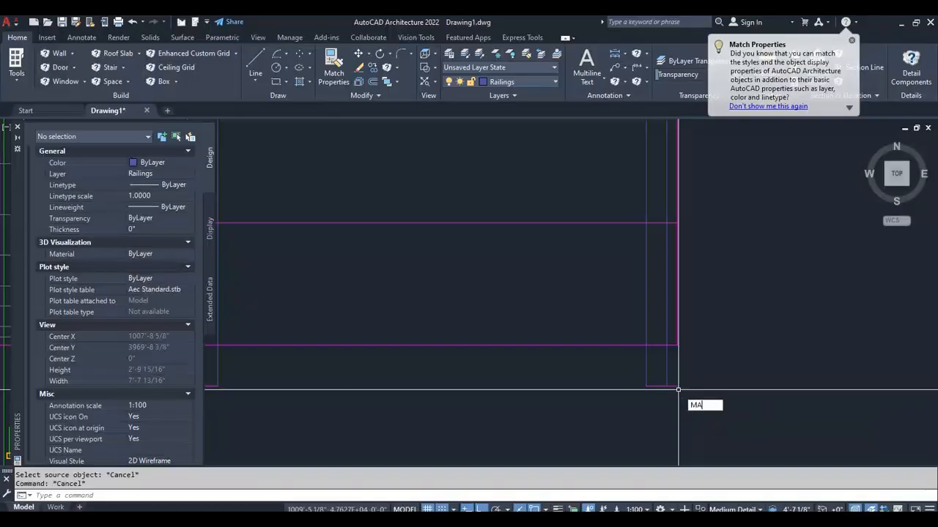
key("Return")
left_click(666, 368)
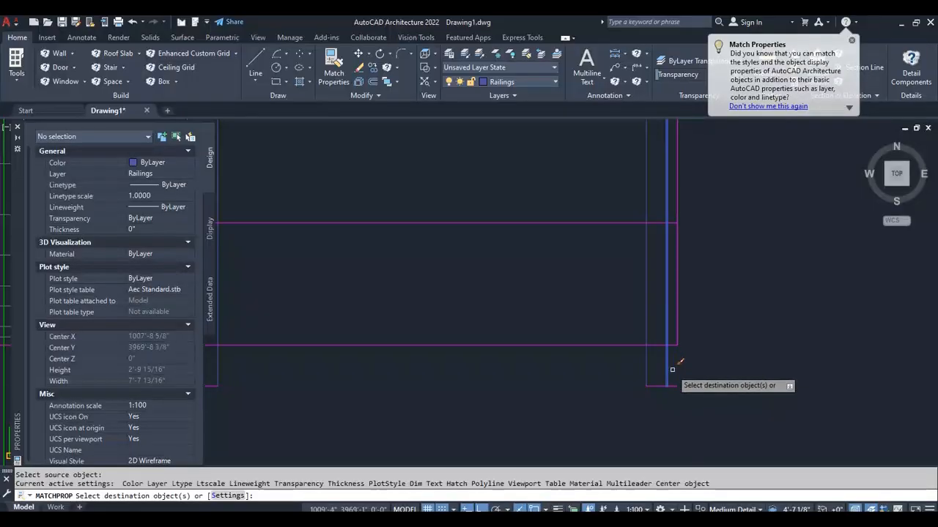
scroll(678, 374, "up", 3)
left_click(691, 368)
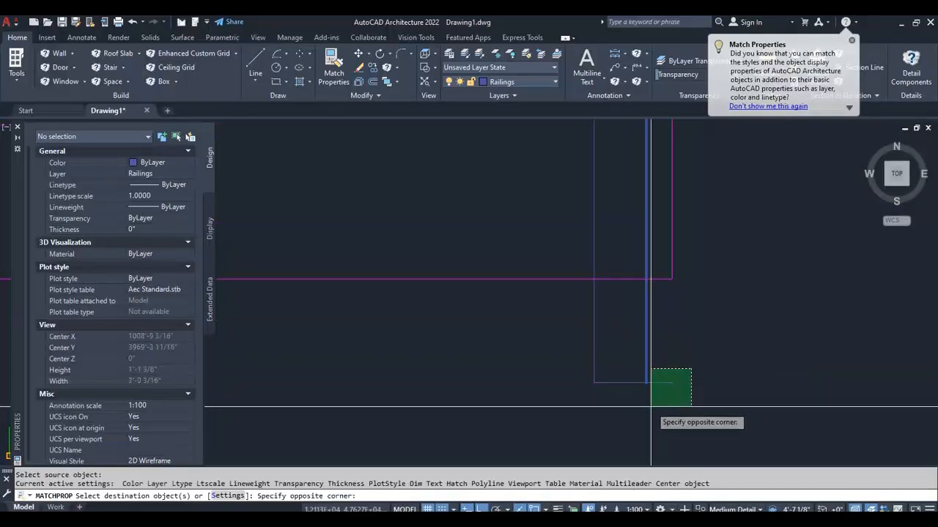
left_click(658, 405)
scroll(724, 370, "down", 6)
scroll(437, 376, "up", 4)
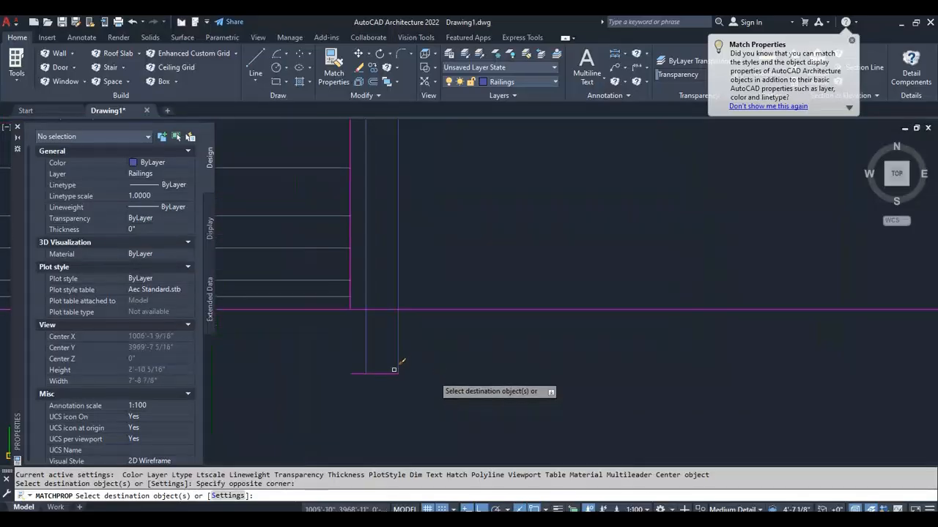
scroll(392, 369, "up", 4)
scroll(359, 385, "down", 3)
key("Escape")
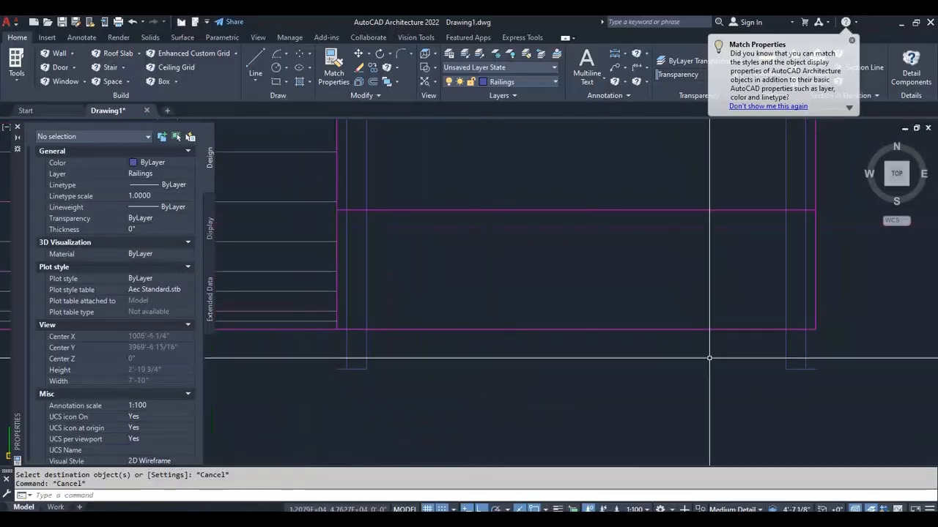
Fillet both lower corners of the right-hand railing with a 1-inch radius to give it a rounded end.
scroll(615, 388, "up", 4)
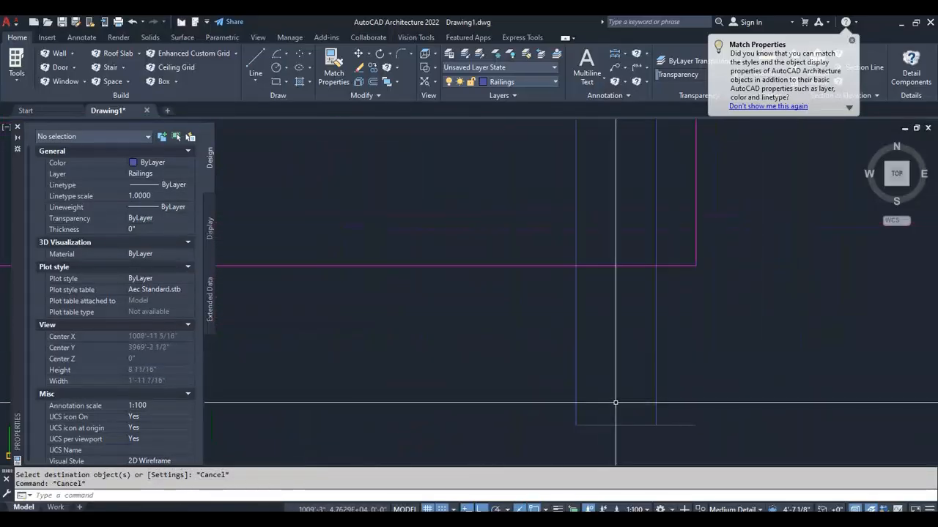
scroll(616, 399, "down", 2)
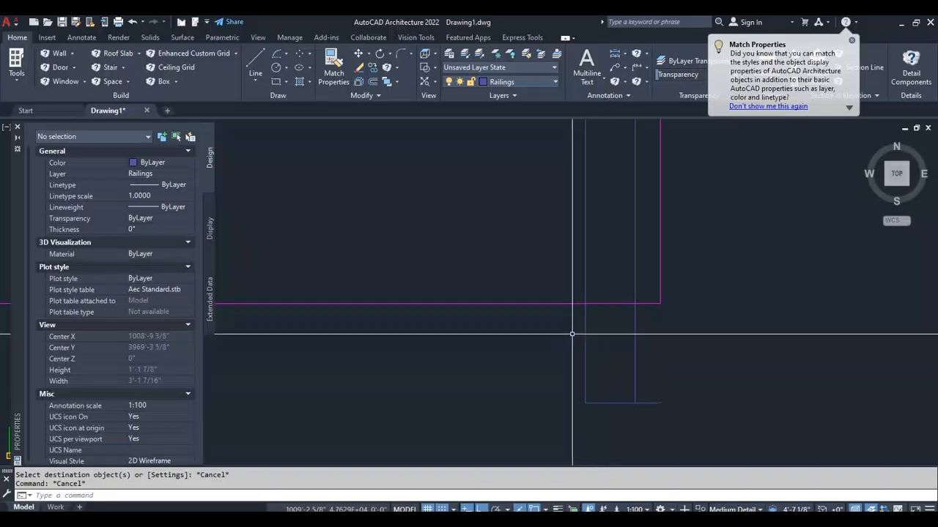
key("Return")
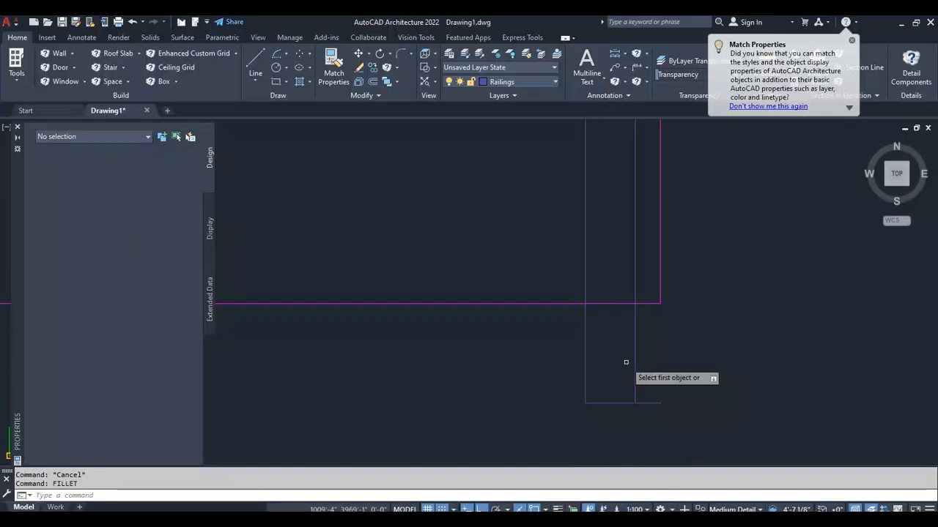
type("r")
key("Return")
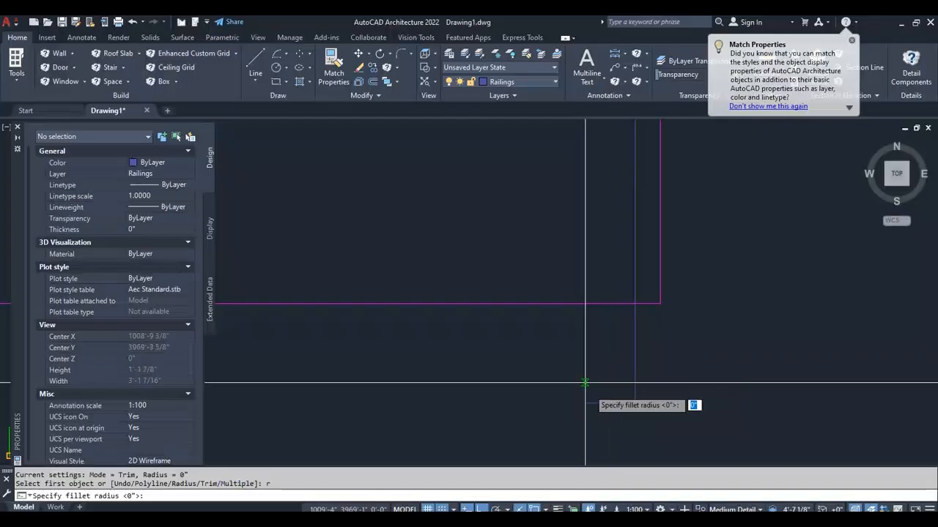
type("1")
key("Return")
left_click(586, 399)
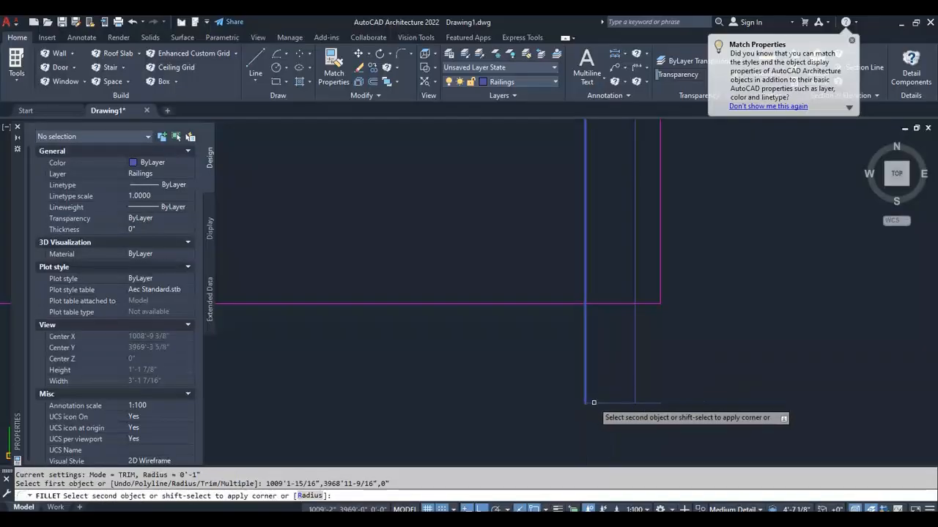
left_click(600, 403)
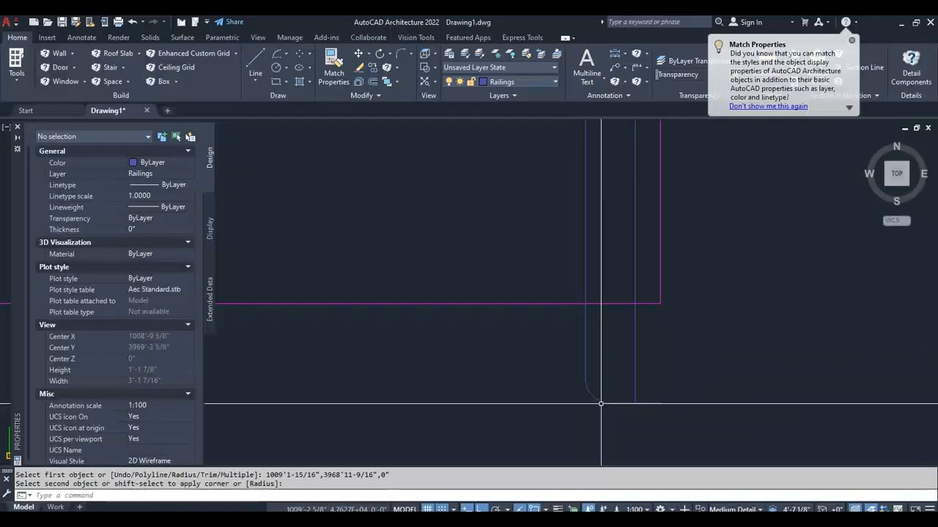
right_click(607, 359)
left_click(650, 137)
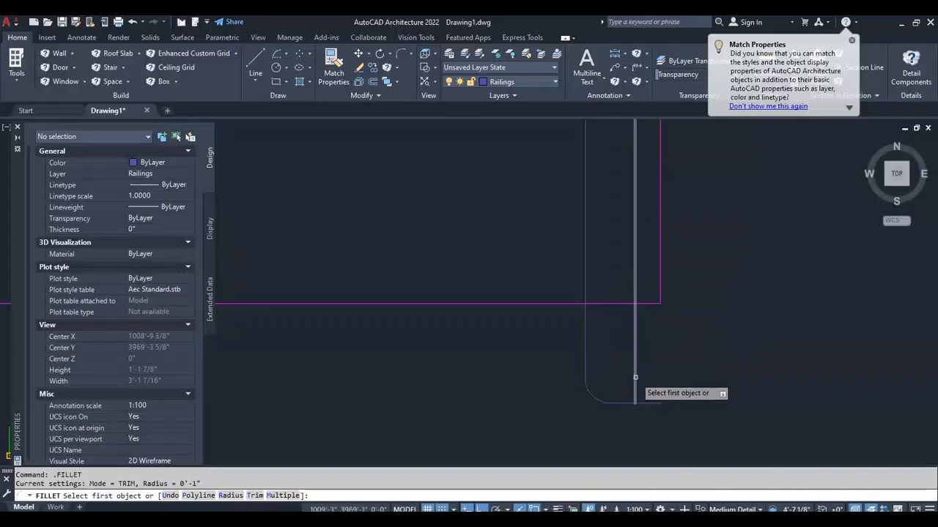
left_click(636, 378)
left_click(624, 403)
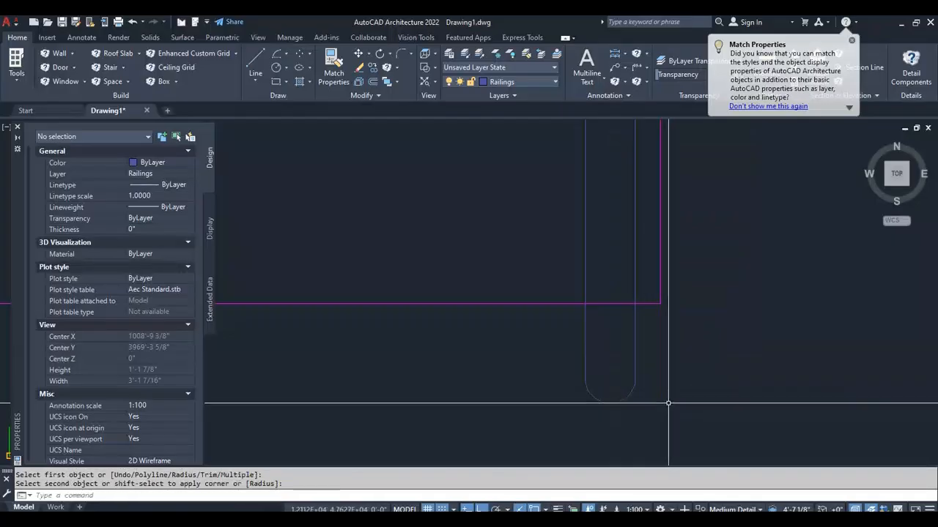
Fillet both lower corners of the left-hand railing beside the ramp with a 1-inch radius.
scroll(669, 404, "down", 2)
scroll(591, 407, "down", 2)
scroll(591, 408, "up", 5)
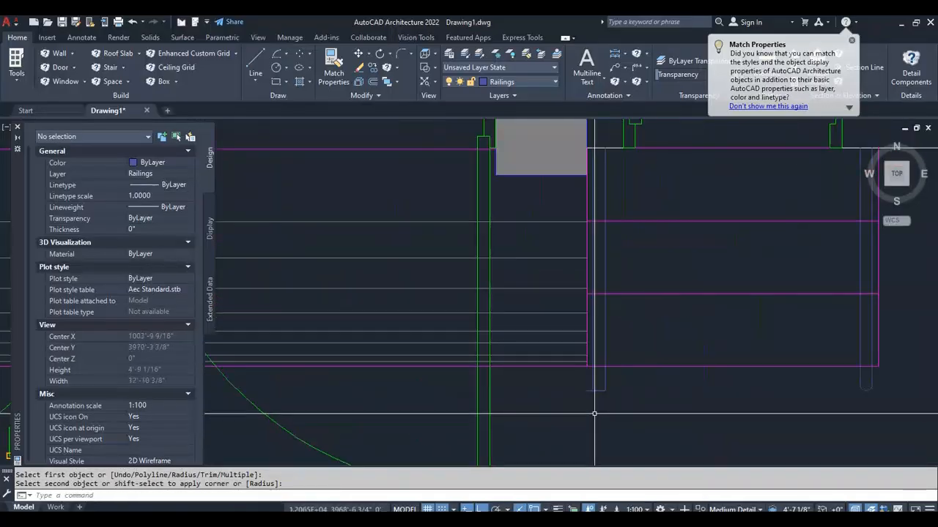
type("f")
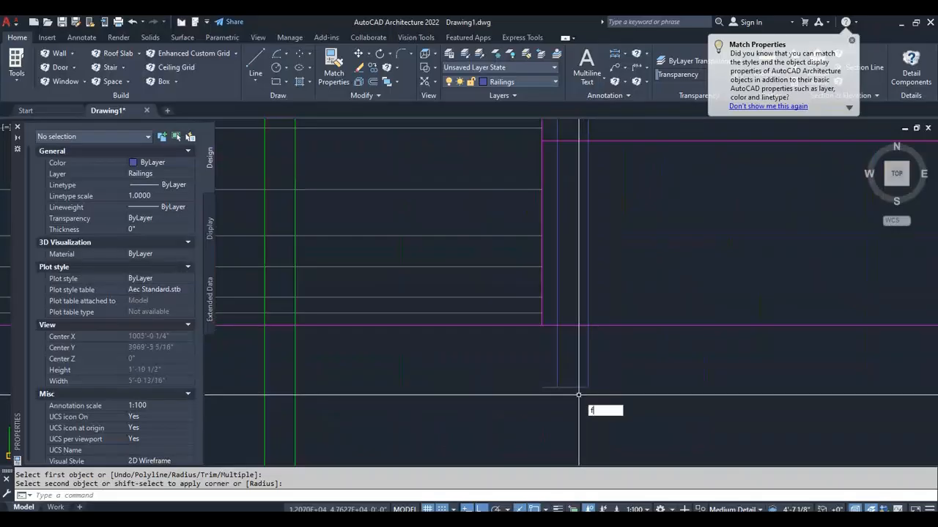
key("Return")
type("r")
key("Return")
type("1")
key("Return")
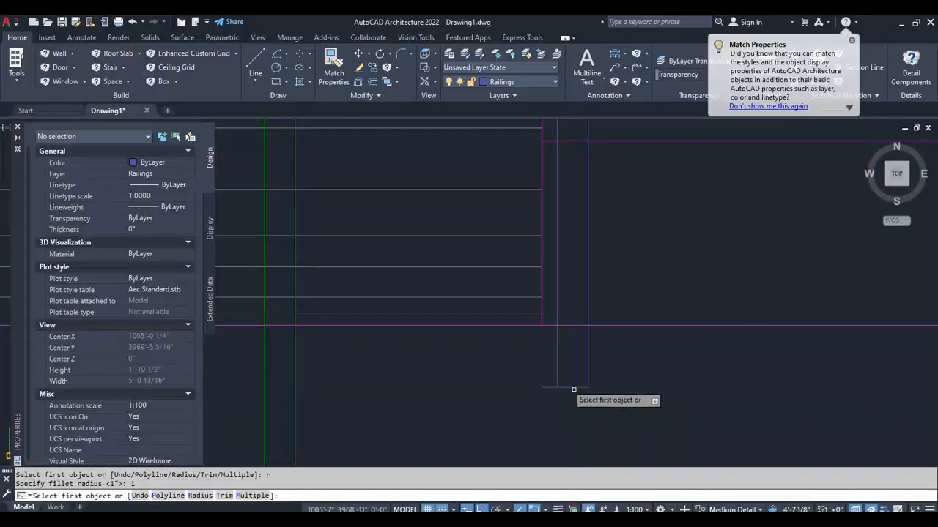
left_click(558, 379)
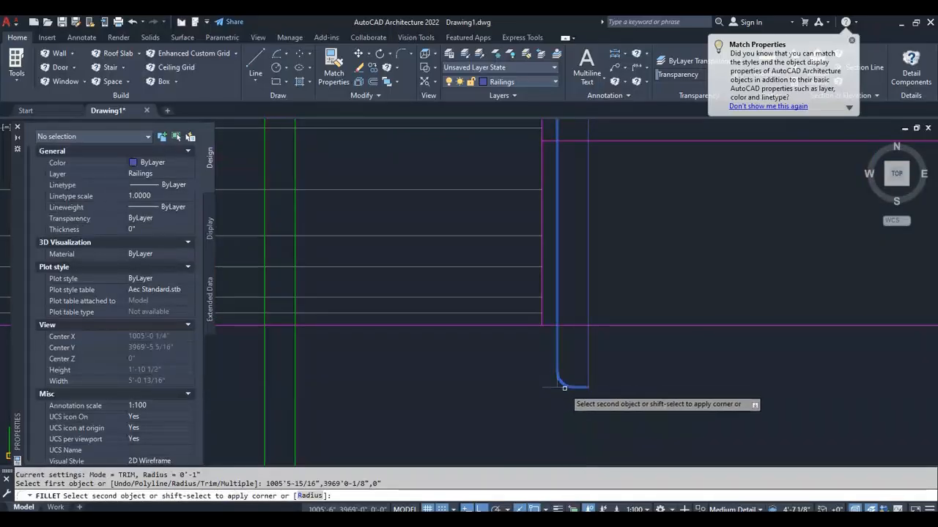
scroll(564, 387, "up", 2)
right_click(563, 350)
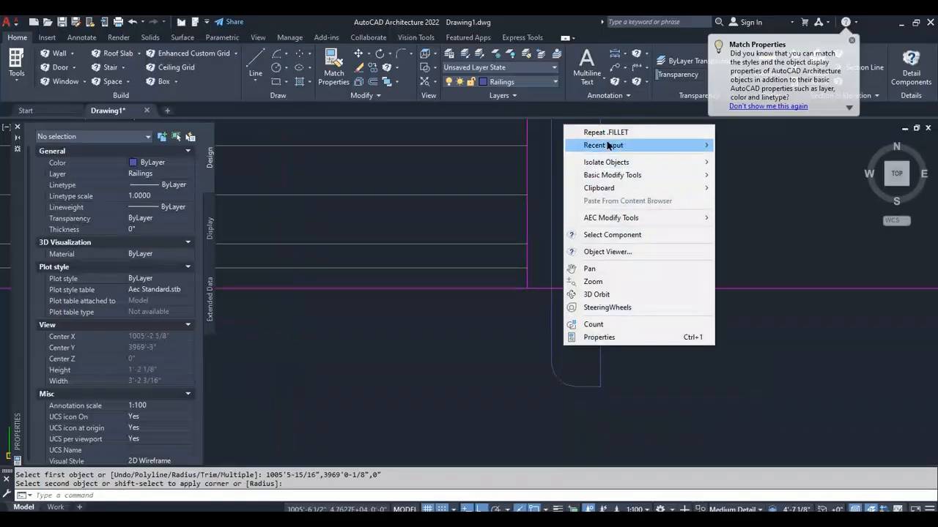
left_click(608, 133)
left_click(601, 373)
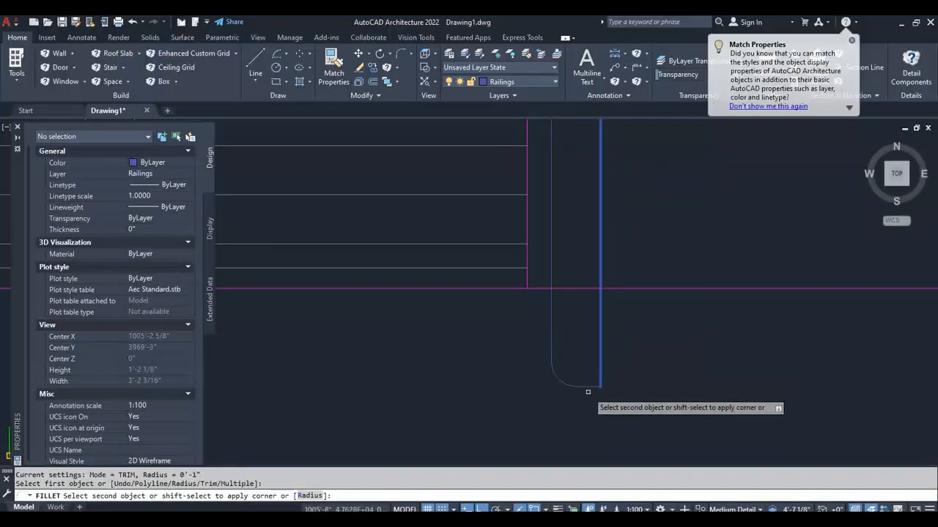
left_click(586, 386)
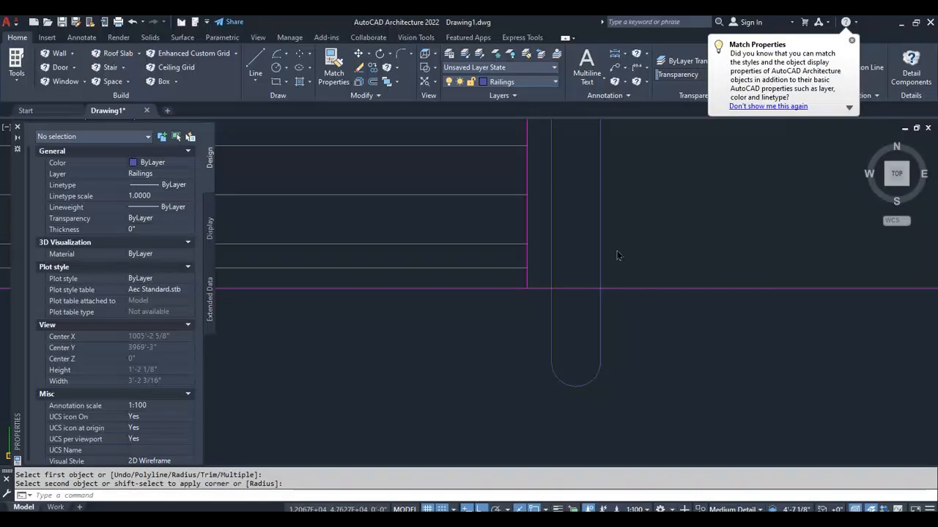
Draw a stepped polyline right of and below the entrance steps: a horizontal base line, a 6-inch riser and a 12-inch tread.
scroll(616, 255, "down", 8)
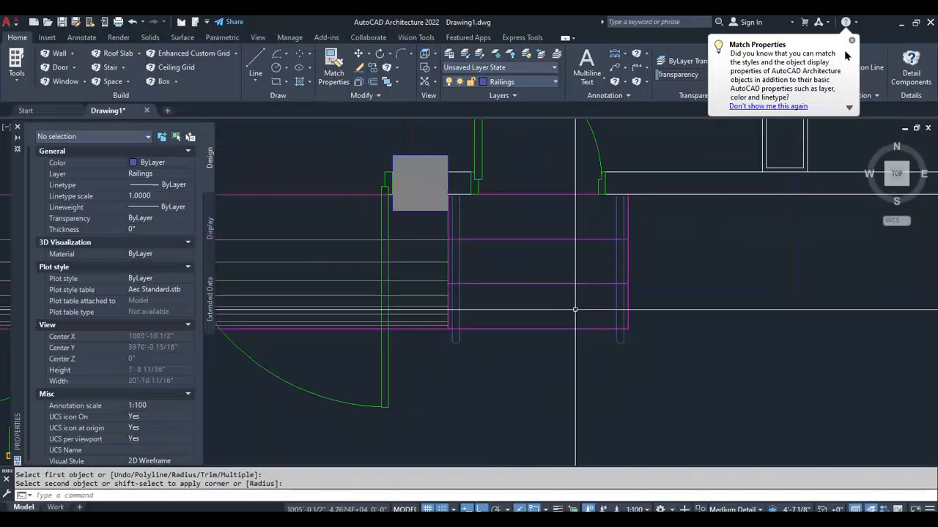
left_click(852, 42)
scroll(584, 310, "down", 10)
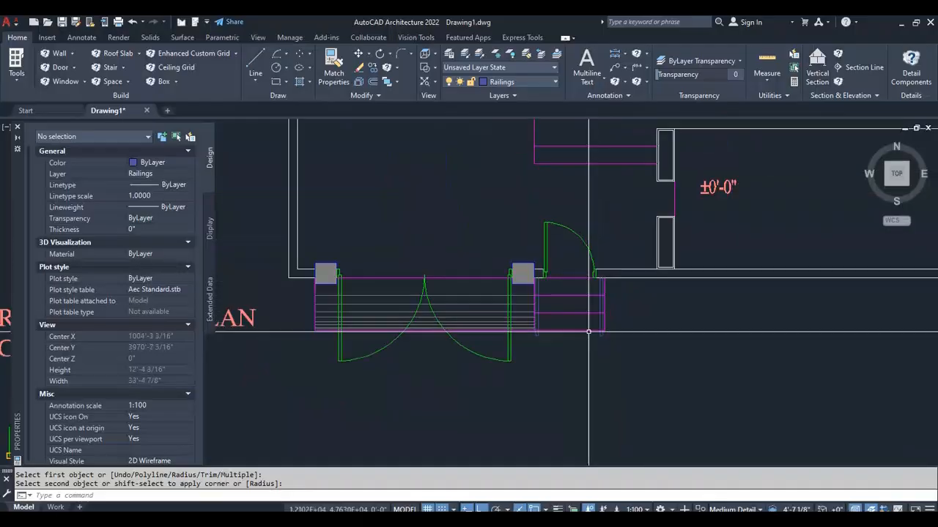
scroll(583, 310, "up", 8)
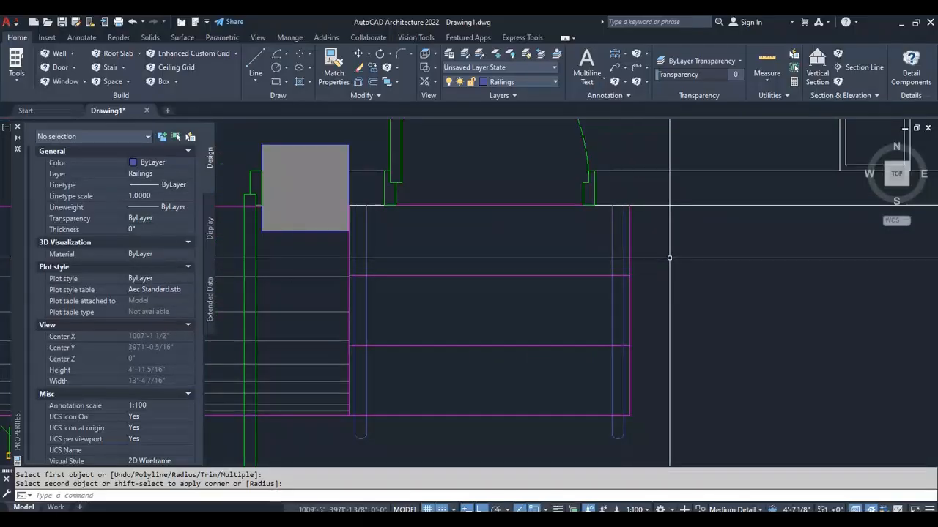
scroll(615, 303, "down", 4)
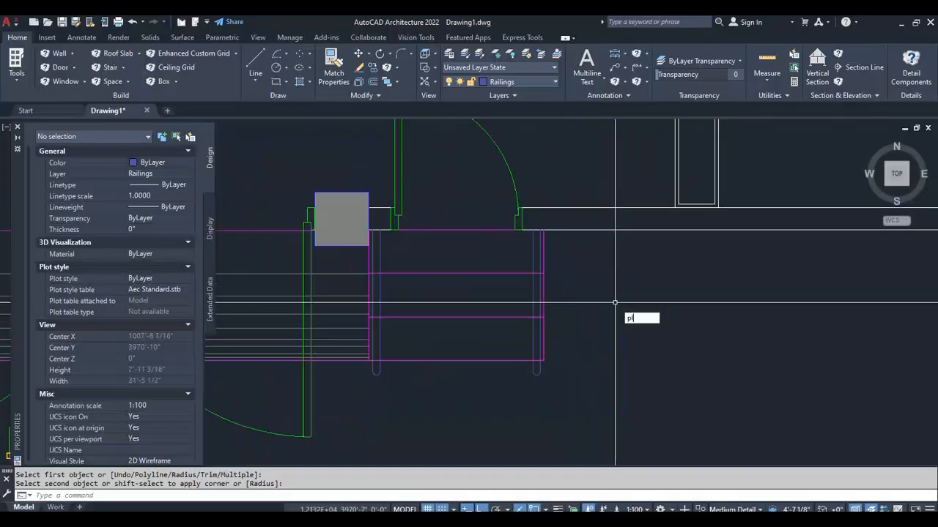
key("Return")
left_click(584, 411)
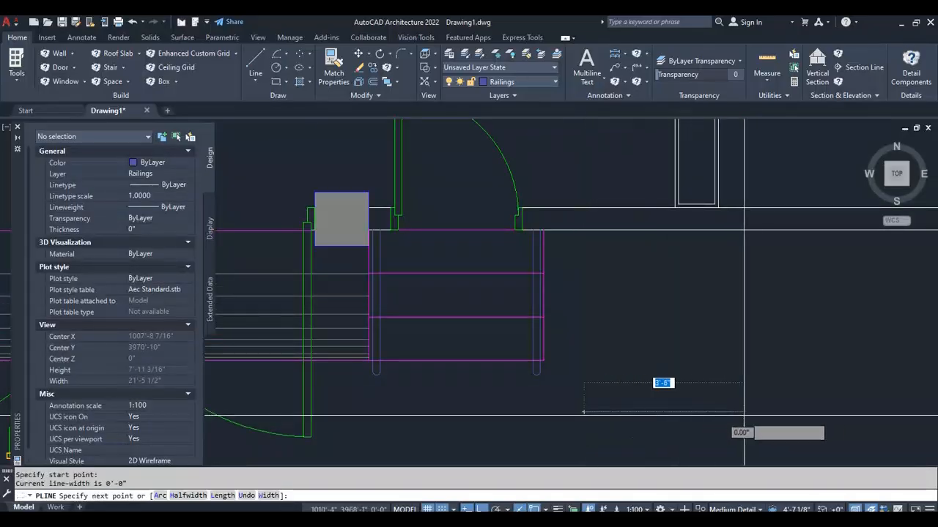
left_click(768, 412)
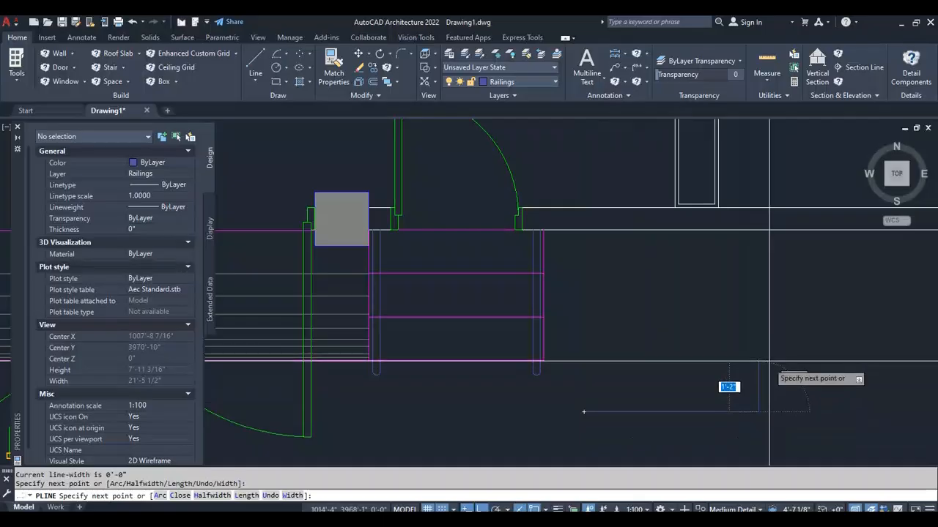
key("Return")
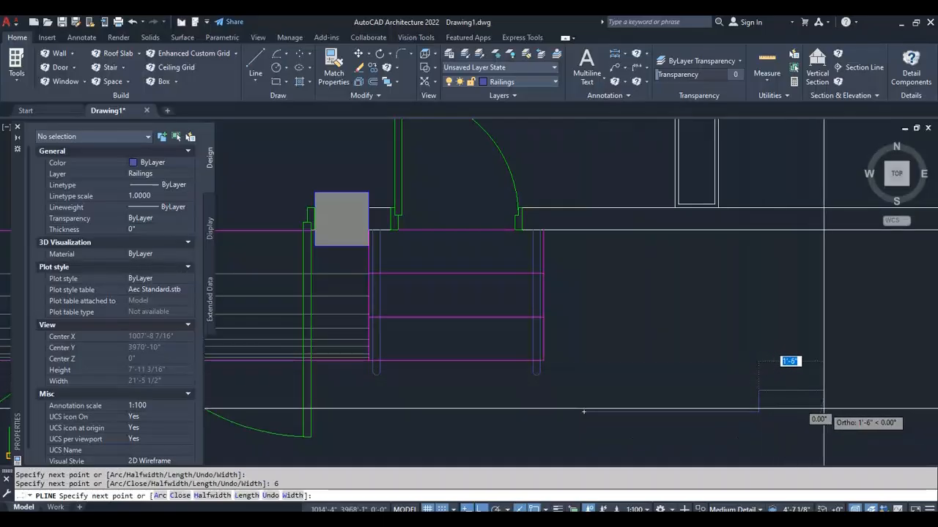
type("12")
key("Return")
key("Return")
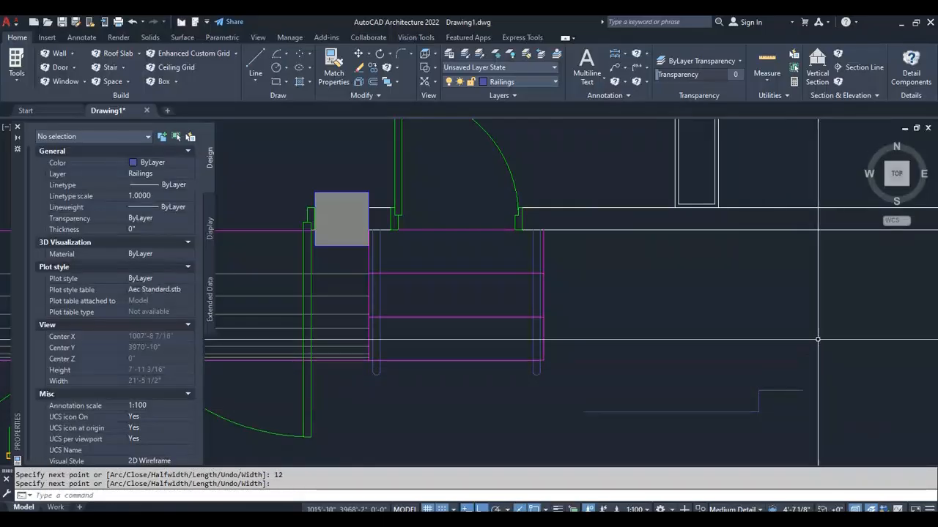
Draw the second step as a polyline from the end of the first tread: a 6-inch riser and a 12-inch tread.
scroll(731, 368, "up", 3)
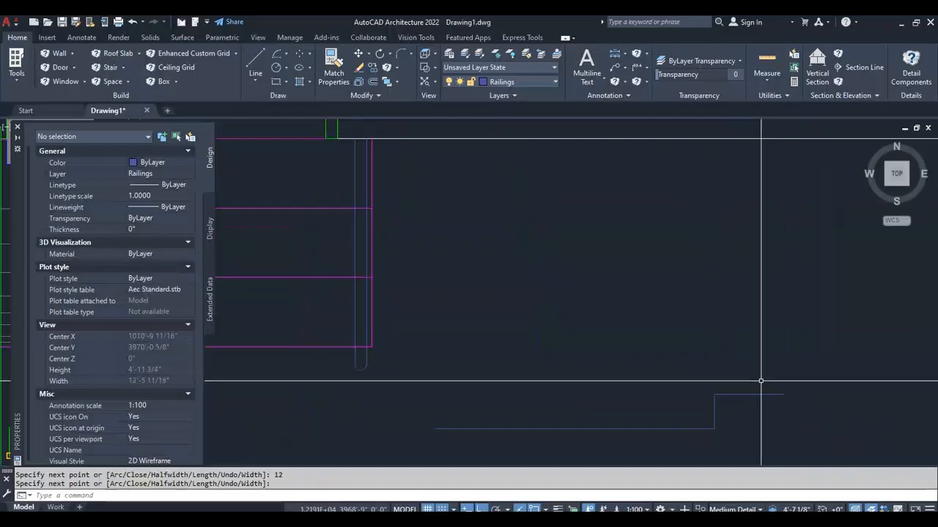
type("pl")
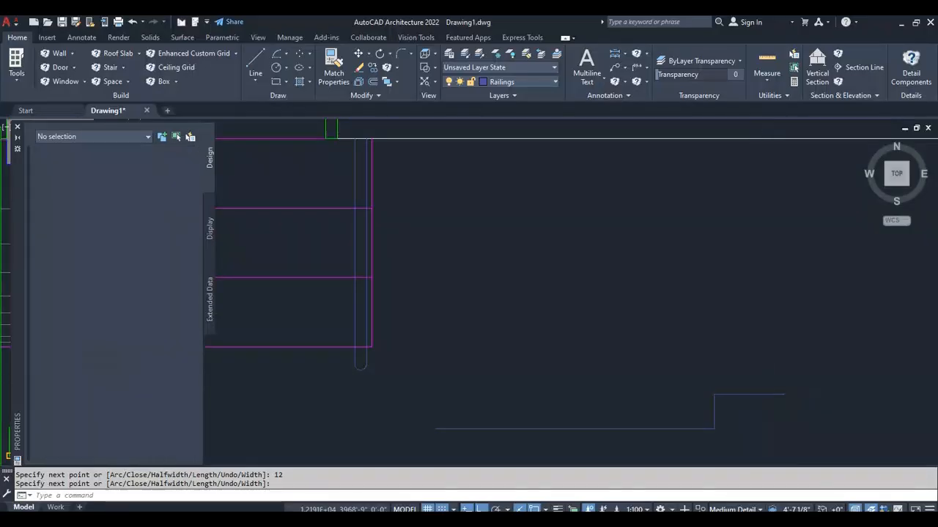
key("Return")
left_click(784, 394)
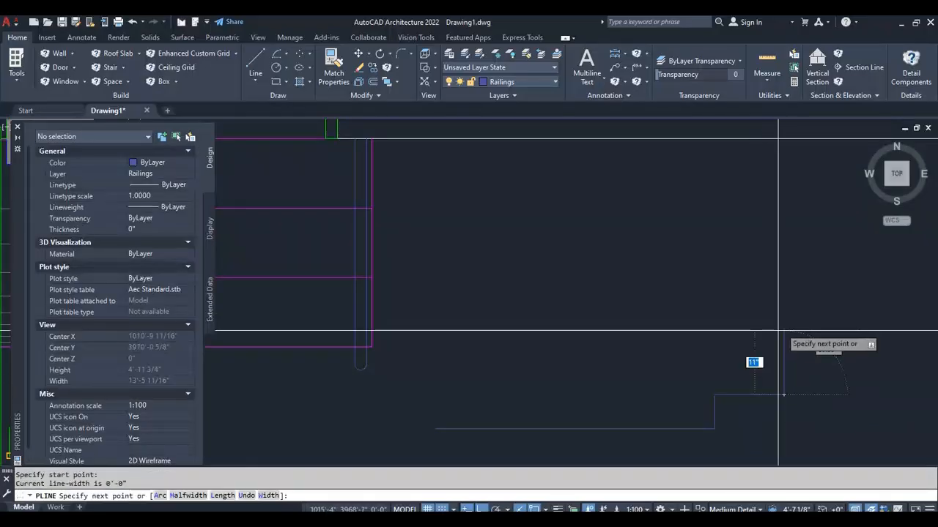
type("2")
key("Return")
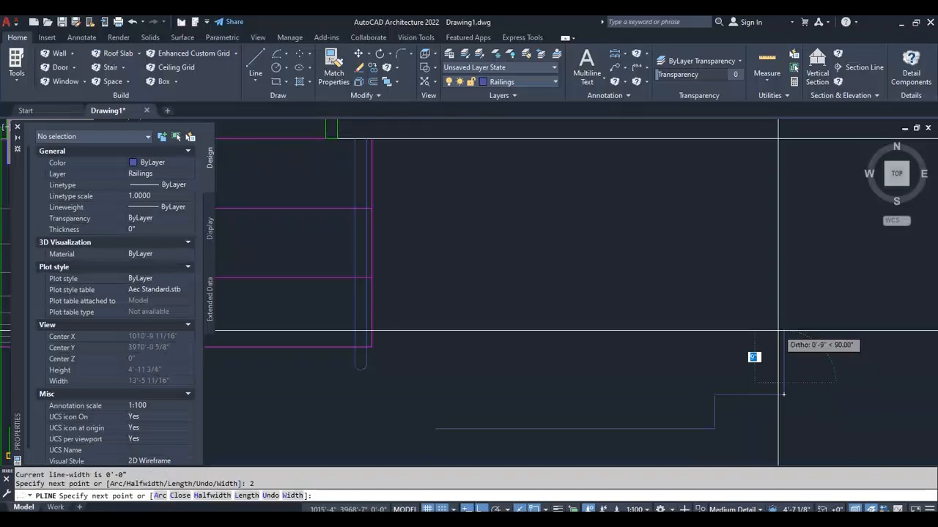
key("ctrl+z")
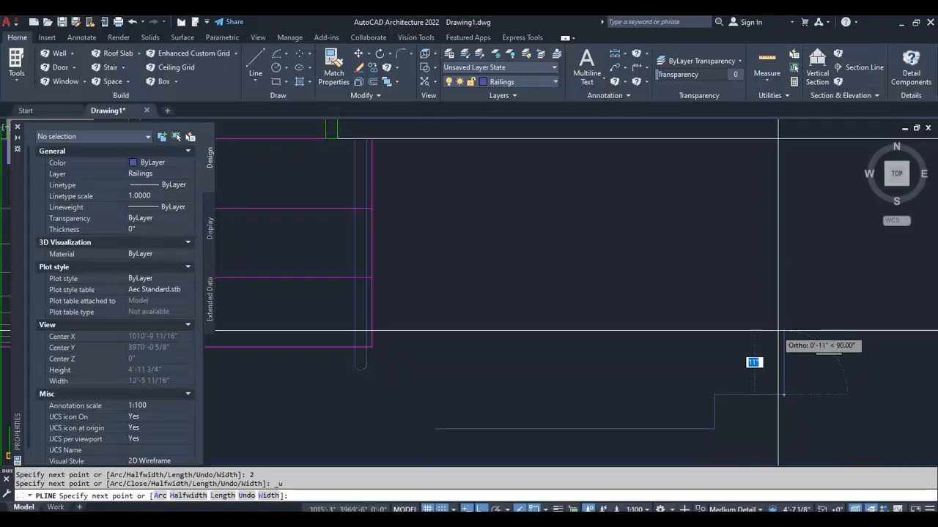
type("6")
key("Return")
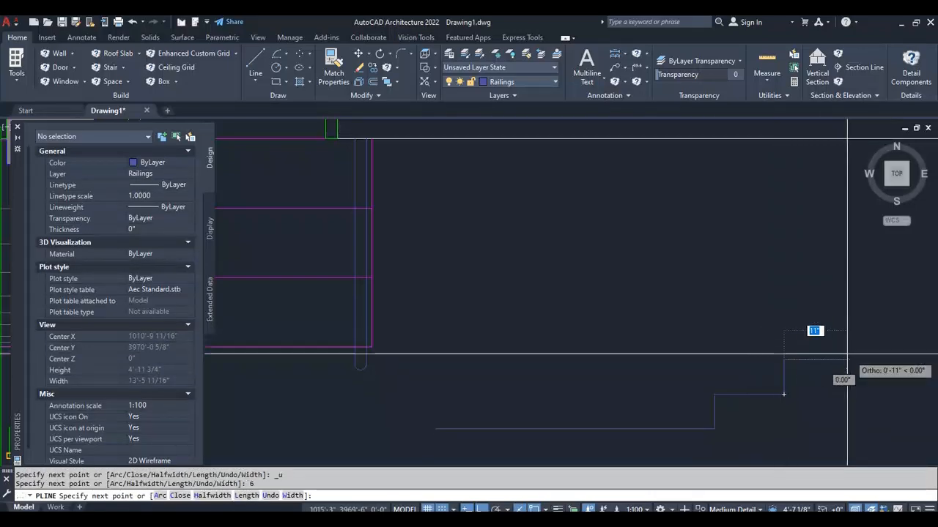
type("12")
key("Return")
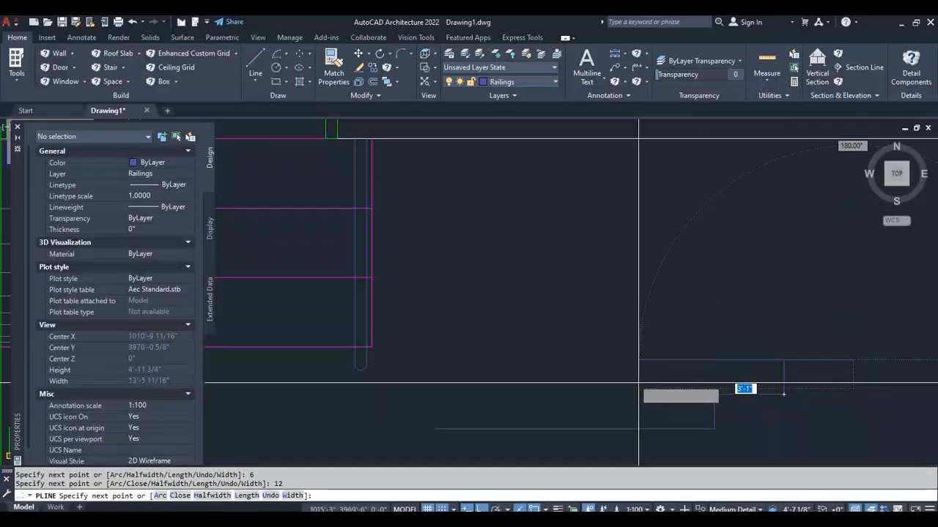
Continue the stepped polyline with a 6-inch riser, a 12-inch tread, another 6-inch riser and a top landing about 5'-6" long.
scroll(634, 381, "down", 6)
scroll(711, 337, "up", 4)
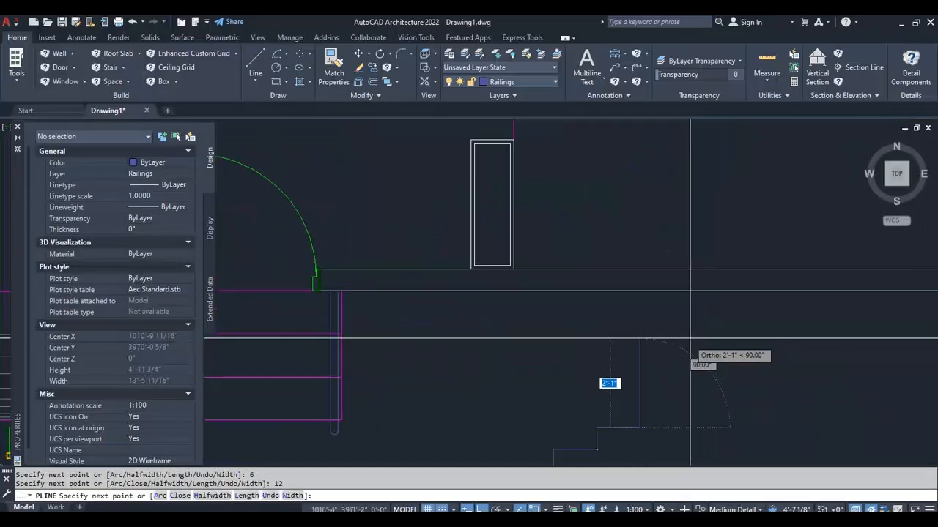
type("6")
key("Return")
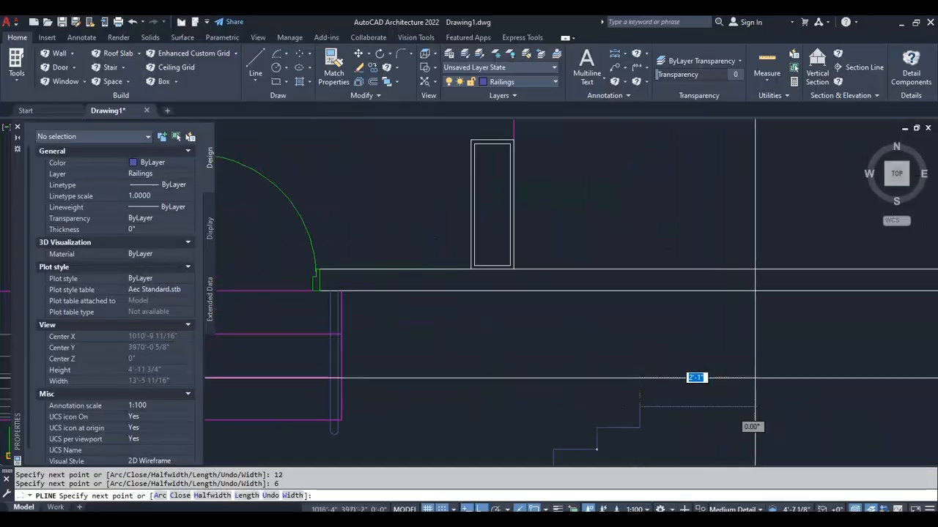
type("12")
key("Return")
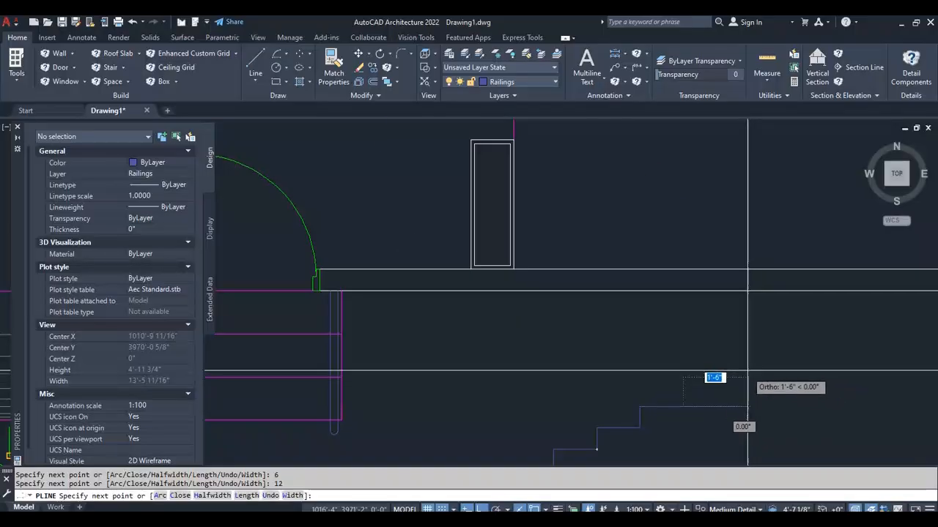
scroll(747, 375, "down", 2)
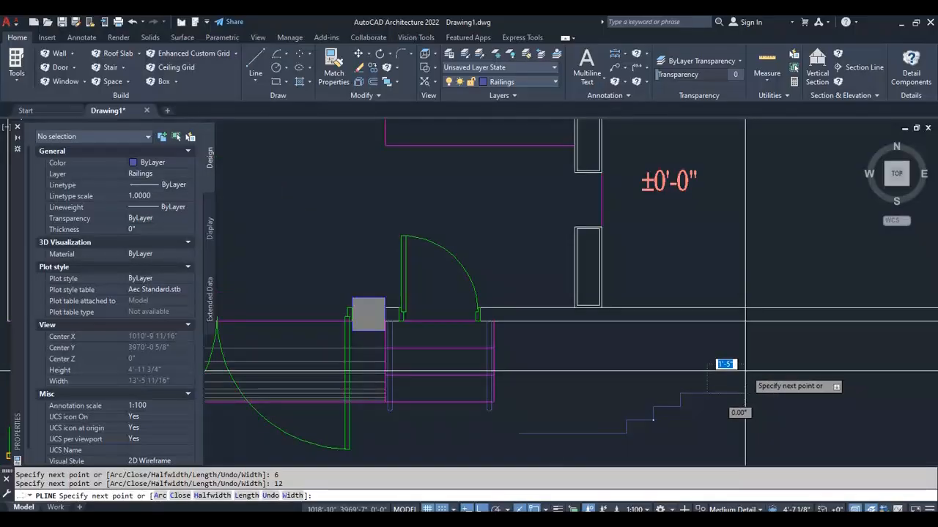
type("6")
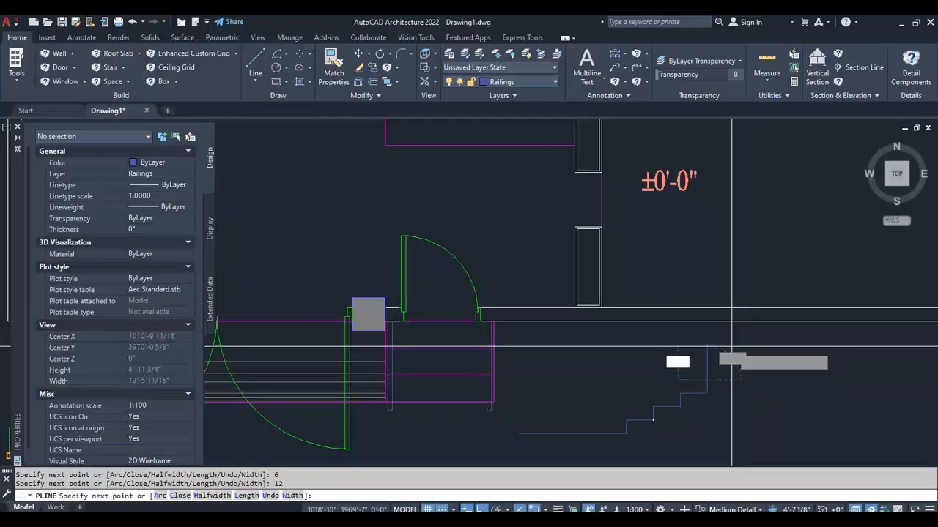
key("Return")
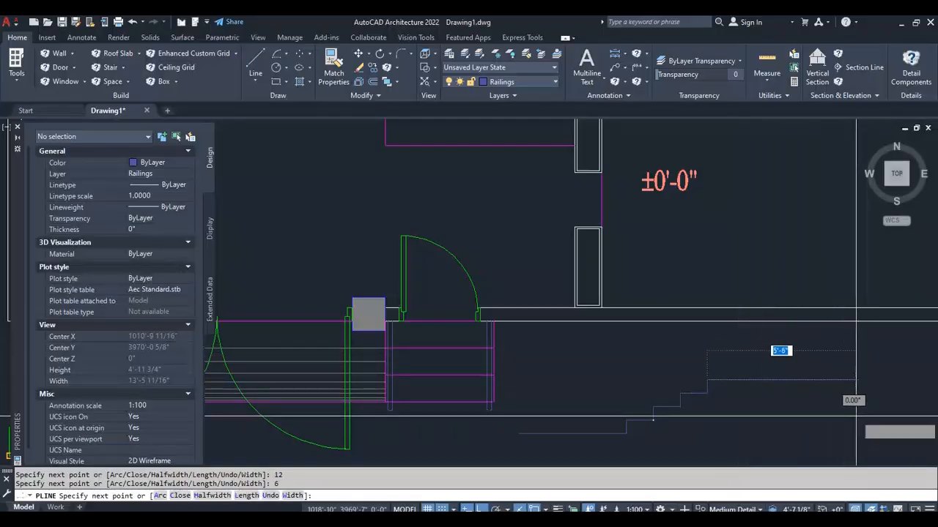
key("Escape")
Draw a 3-foot vertical railing line up from the outer corner of the first tread in the step profile.
scroll(764, 451, "up", 3)
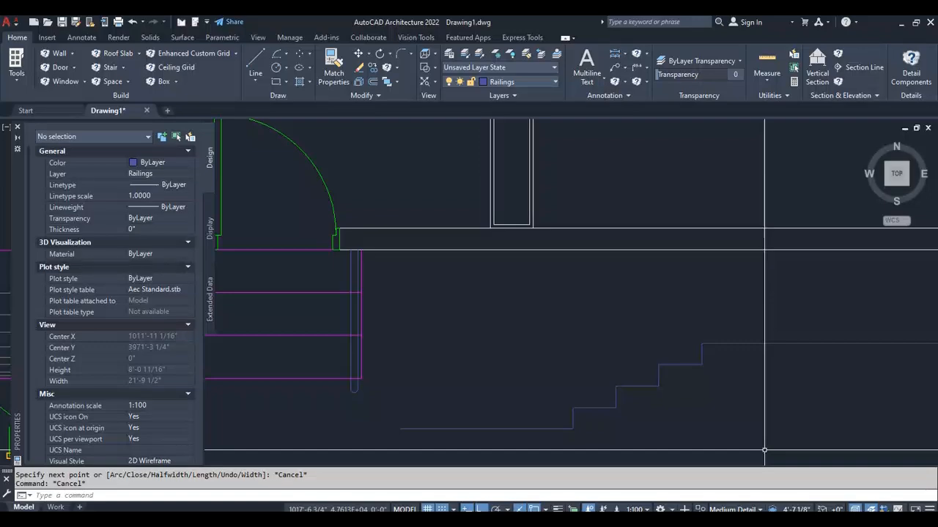
scroll(523, 306, "up", 4)
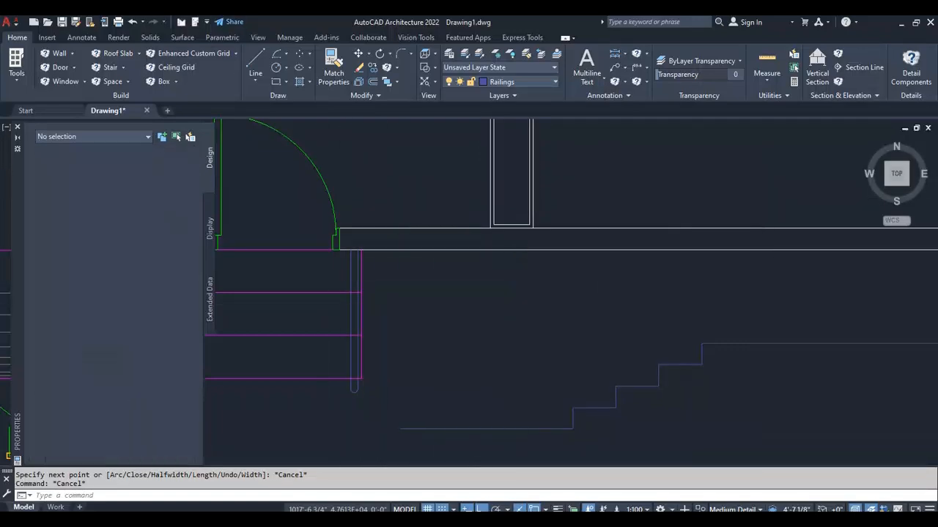
type("l")
key("Return")
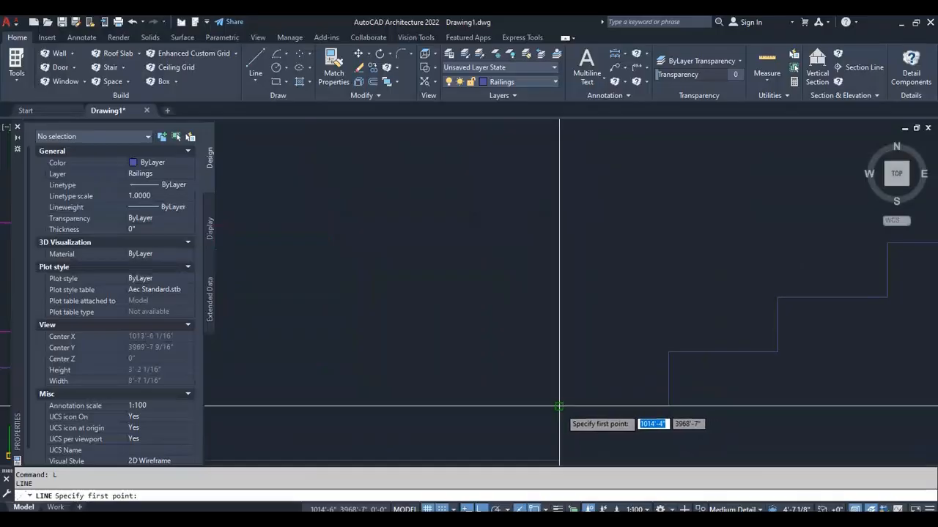
left_click(559, 407)
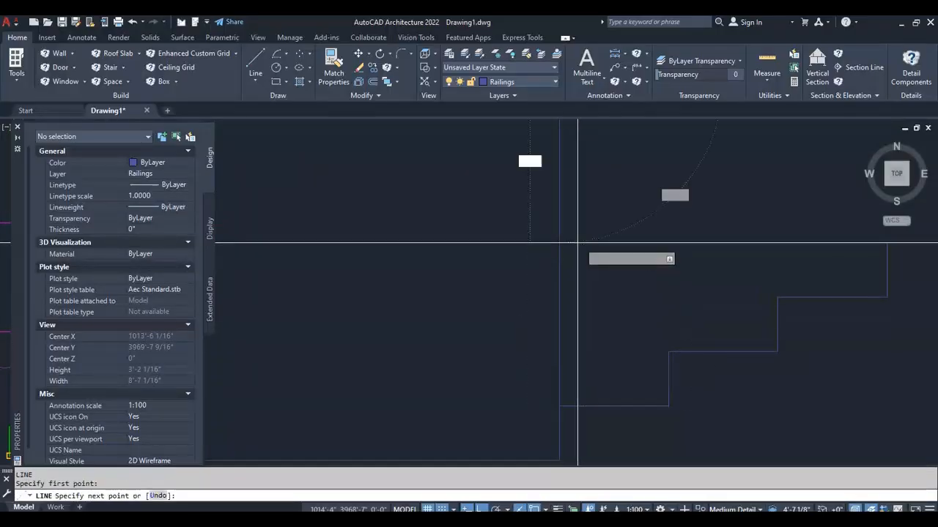
key("Escape")
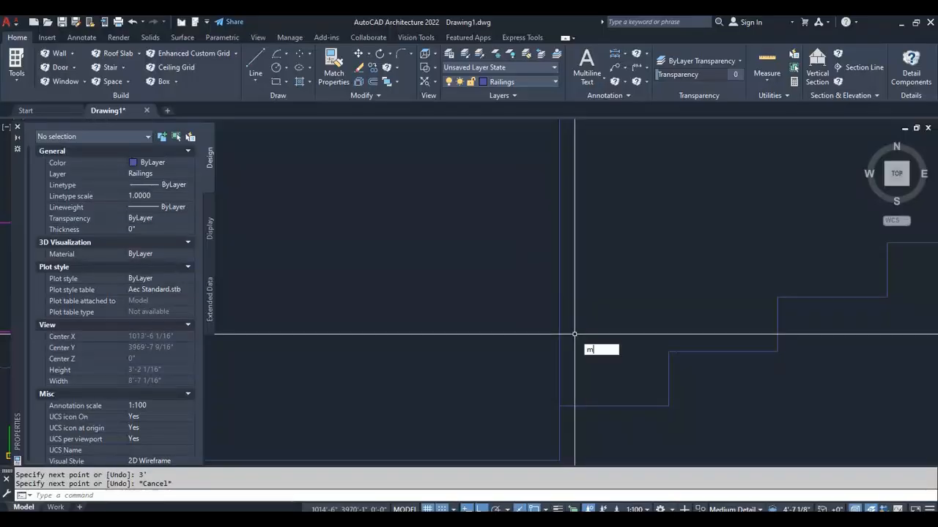
Move the vertical railing line 1 inch inward from the edge of the first tread.
key("Return")
left_click(579, 352)
left_click(556, 341)
key("Return")
left_click(596, 345)
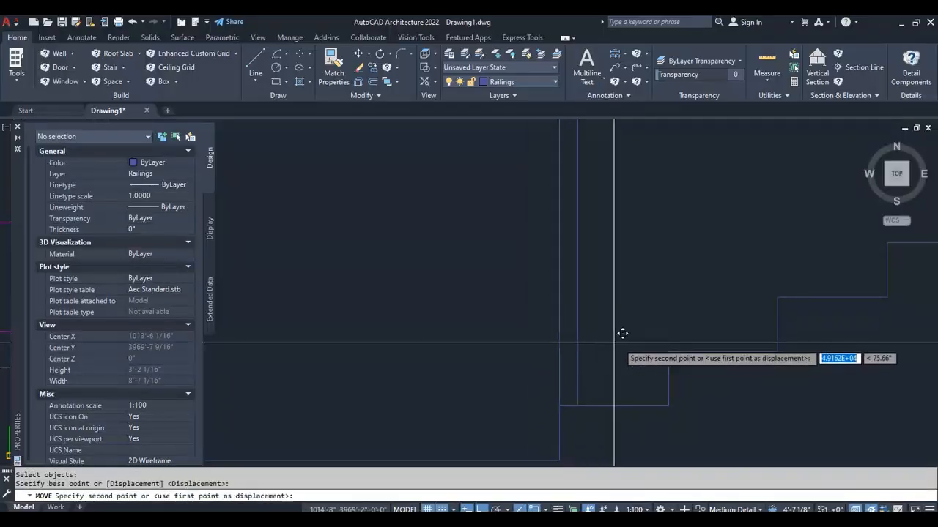
key("Return")
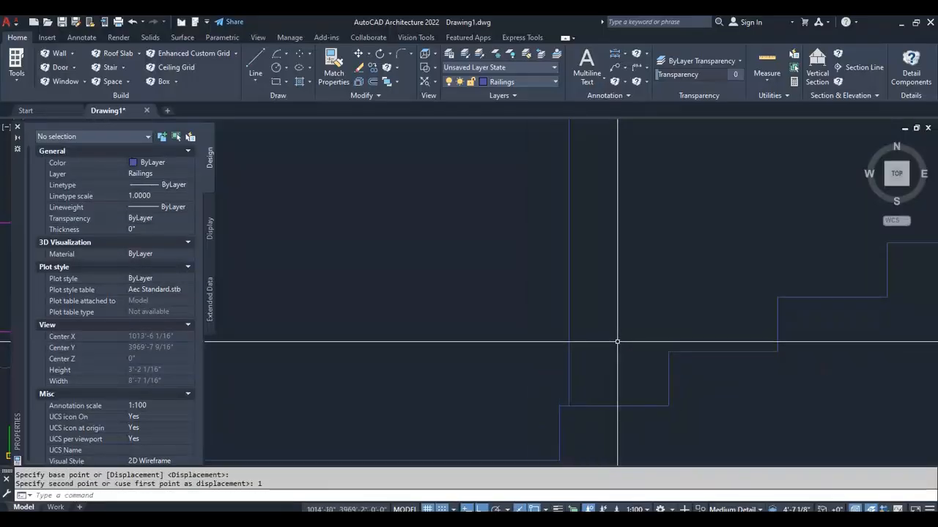
key("Escape")
Copy the vertical railing line to the same position on the two upper treads and the top landing.
scroll(611, 342, "down", 4)
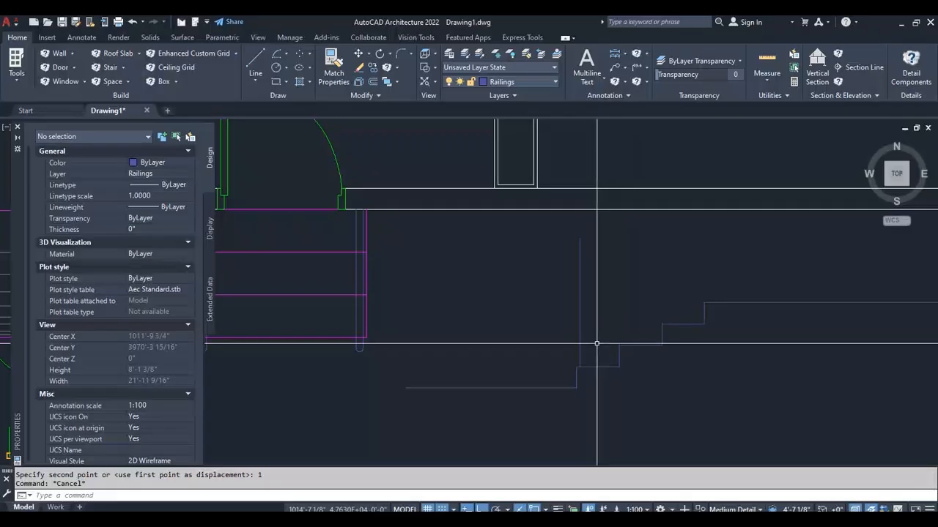
type("co")
key("Return")
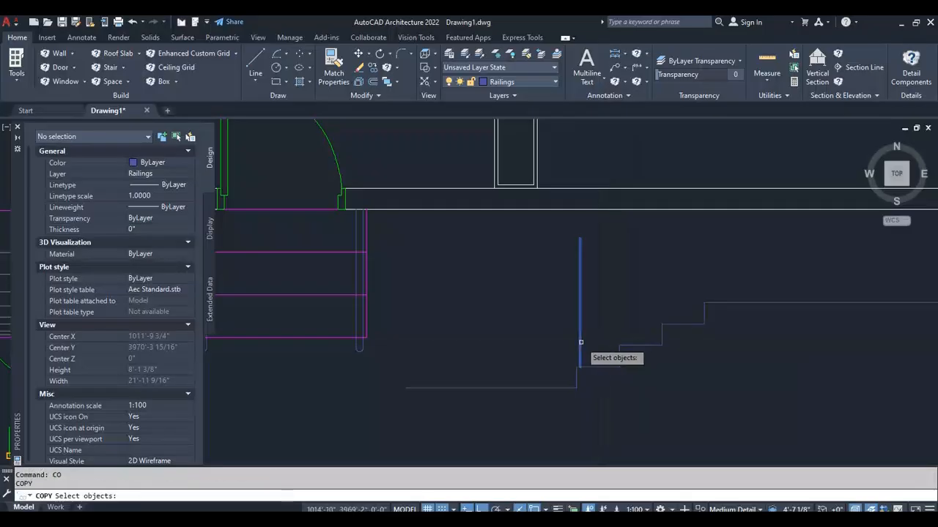
left_click(581, 343)
scroll(581, 342, "up", 4)
key("Return")
left_click(582, 367)
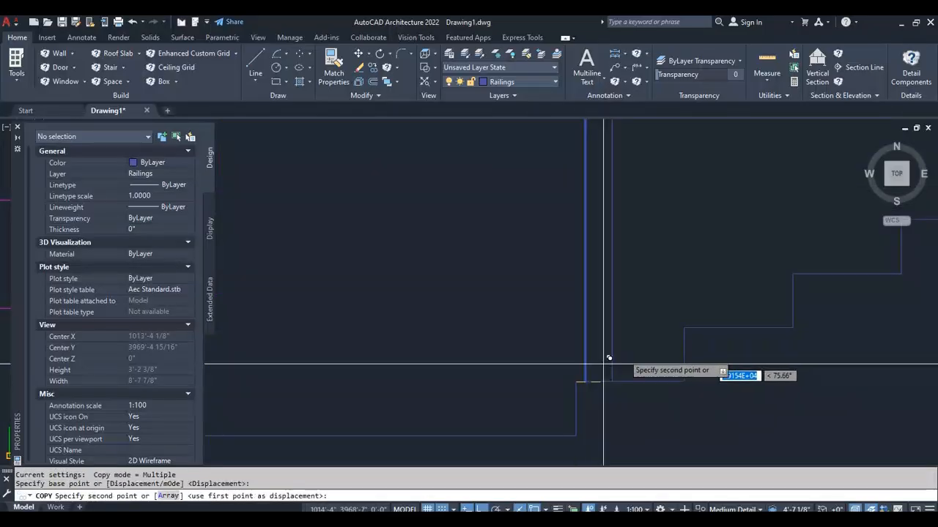
left_click(693, 318)
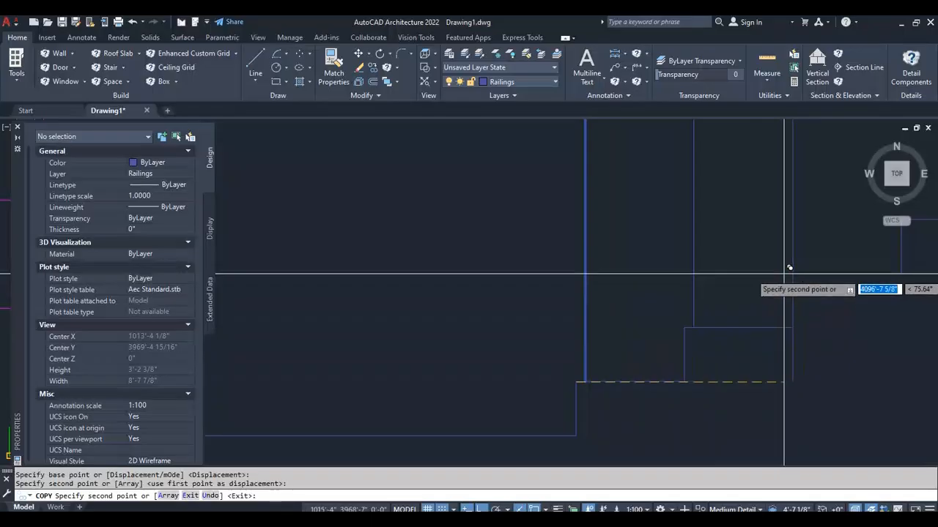
left_click(784, 274)
scroll(792, 270, "down", 2)
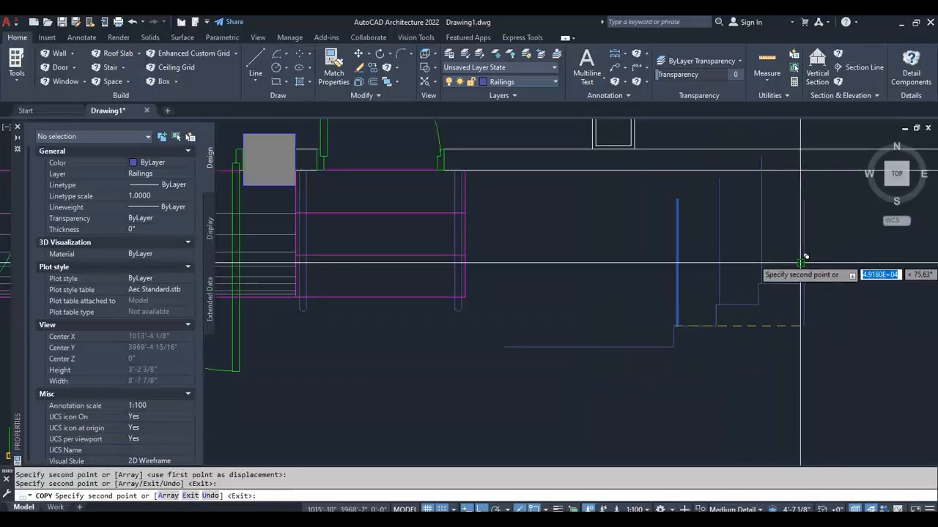
scroll(800, 264, "up", 5)
key("Escape")
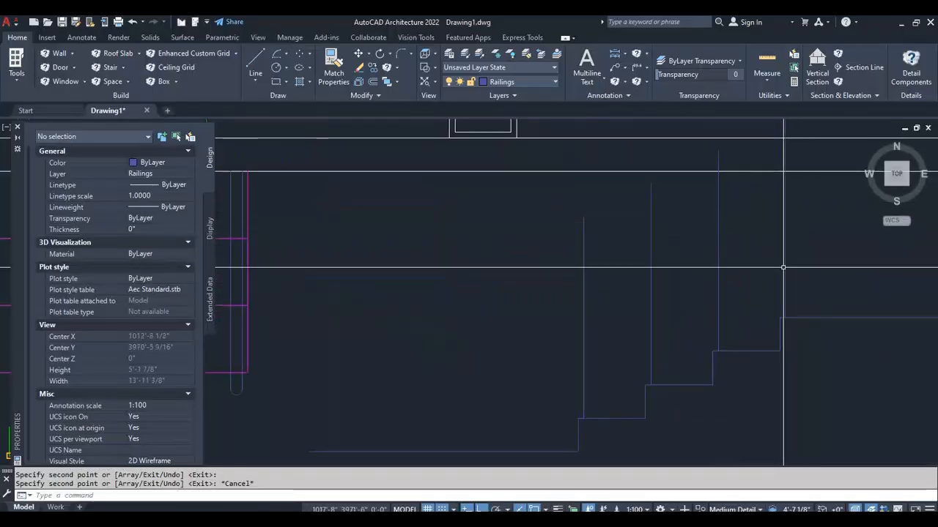
Draw the sloping handrail line from the top of the landing's vertical line to the top of the first step's.
type("l")
key("Return")
scroll(783, 268, "down", 2)
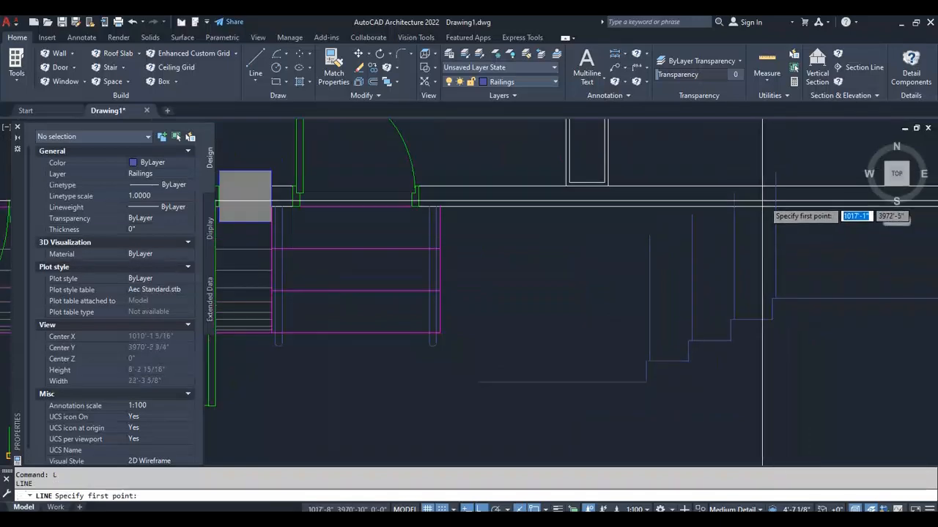
left_click(775, 173)
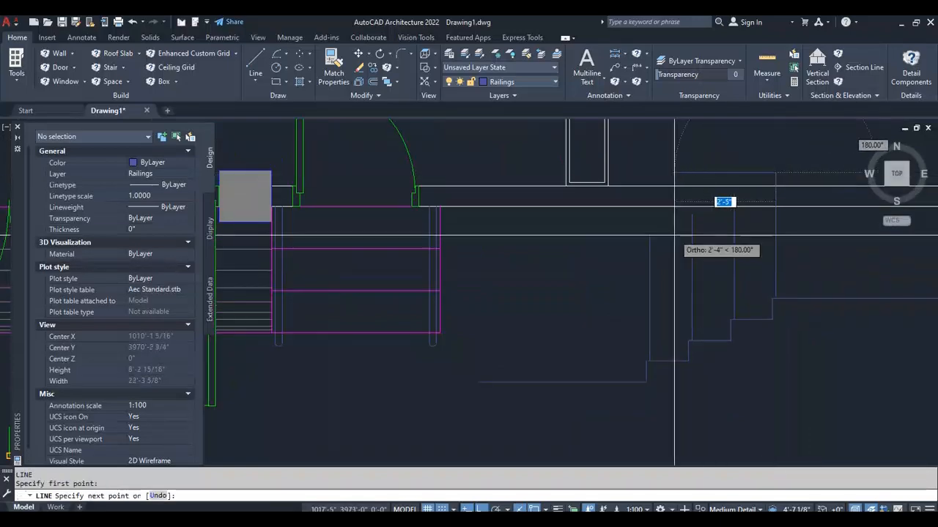
key("Escape")
Examine the railing line's offset from the first step's edge in the profile, and compare it with the right-hand railing in plan.
scroll(668, 359, "up", 3)
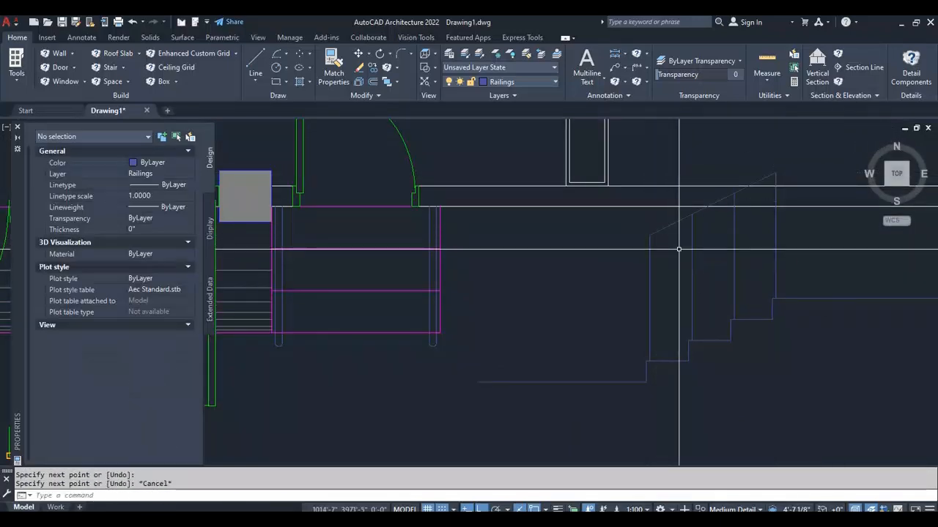
scroll(652, 315, "up", 8)
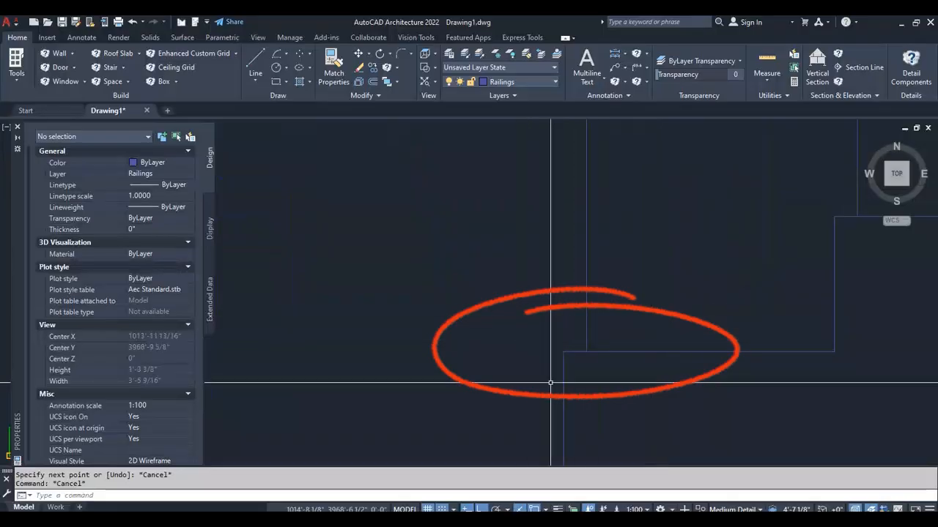
scroll(536, 362, "down", 5)
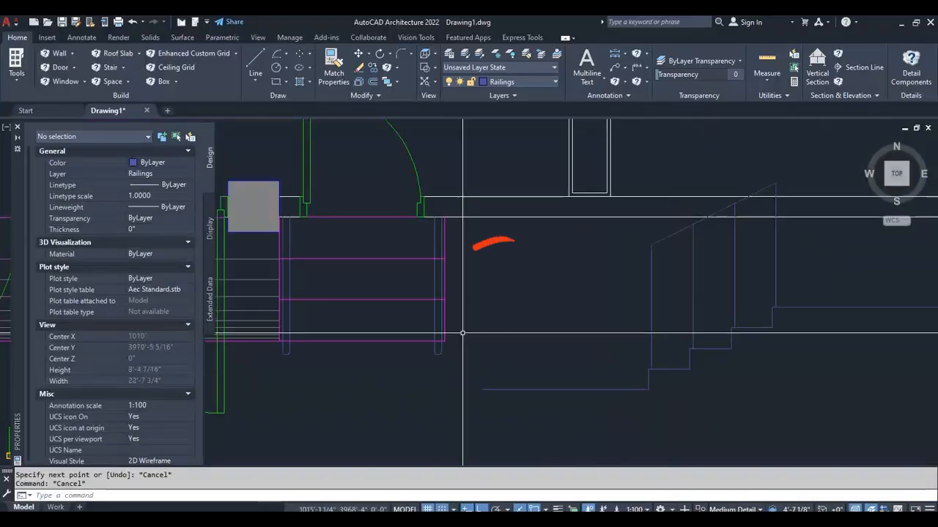
scroll(444, 319, "up", 4)
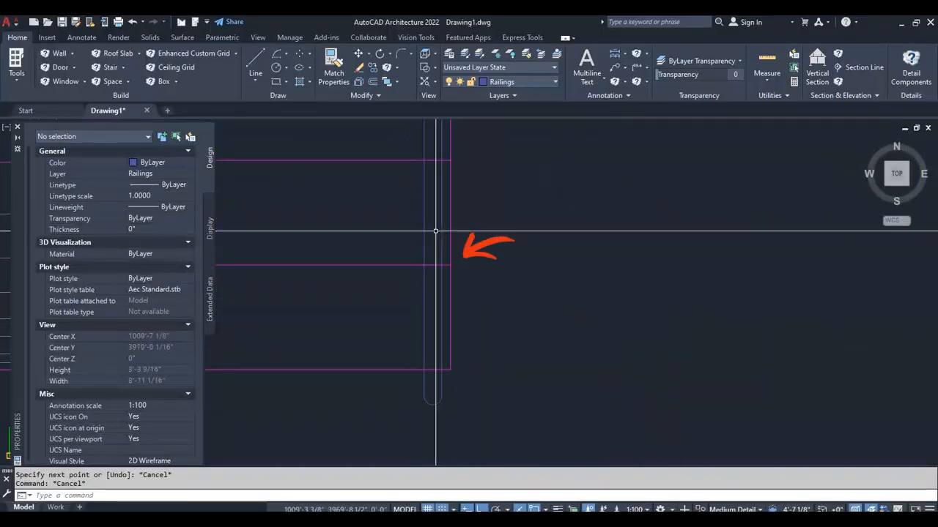
scroll(439, 283, "down", 2)
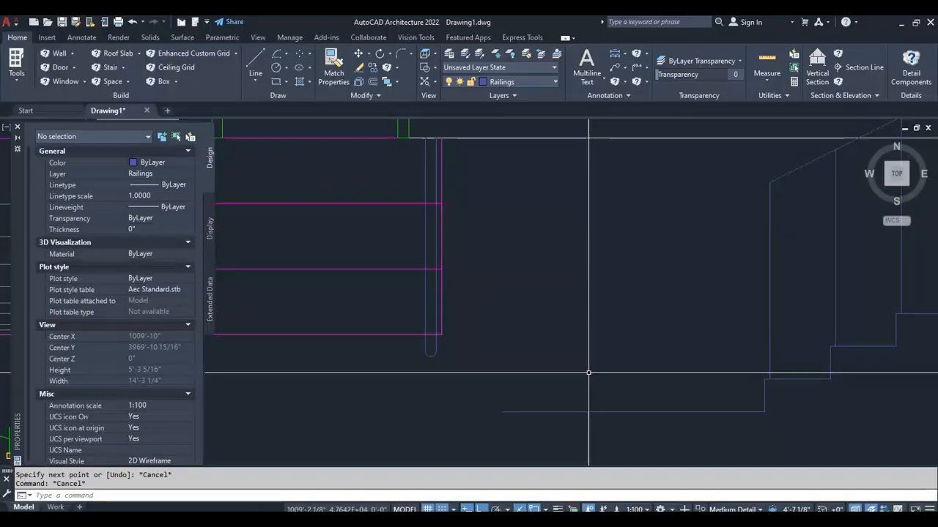
scroll(588, 373, "down", 4)
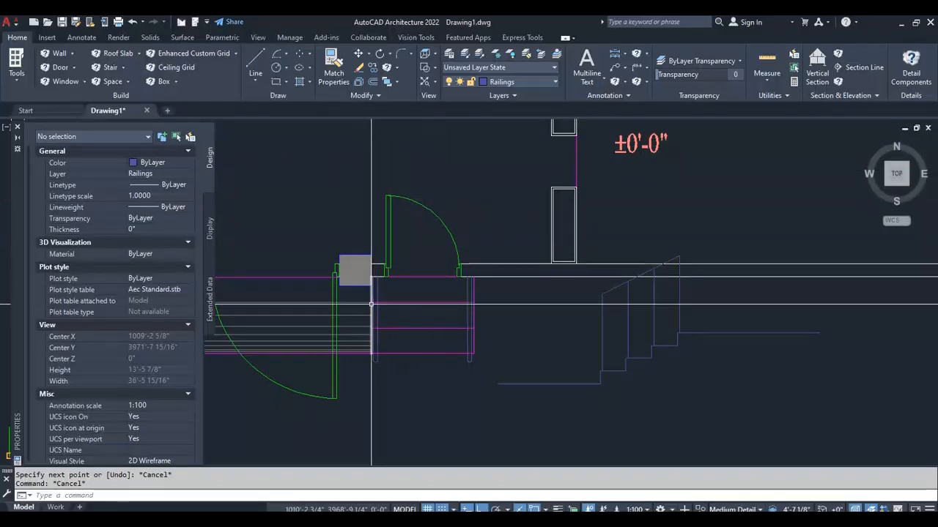
Trim the tread lines and the front edge line where they pass through the two side railings of the entrance steps.
type("tr")
key("Return")
scroll(372, 308, "up", 6)
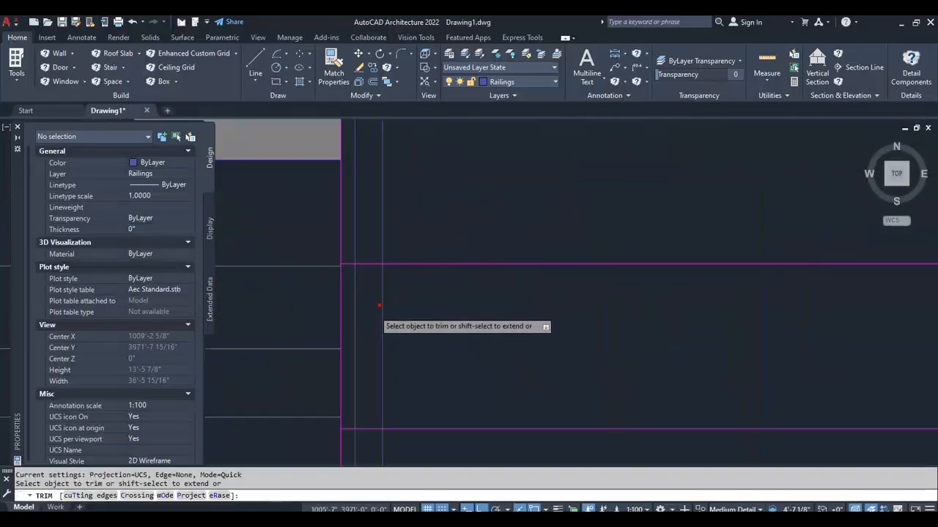
left_click(374, 264)
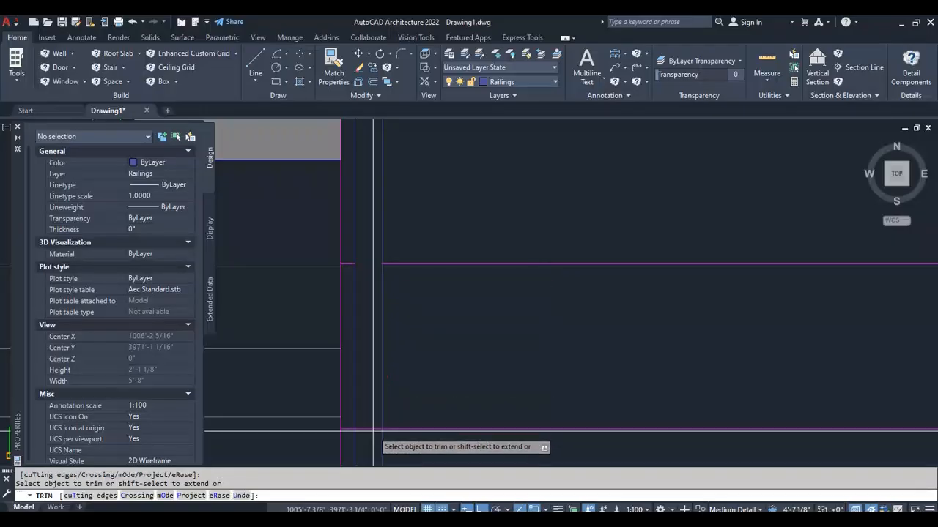
left_click_drag(373, 431, 370, 421)
scroll(389, 331, "down", 3)
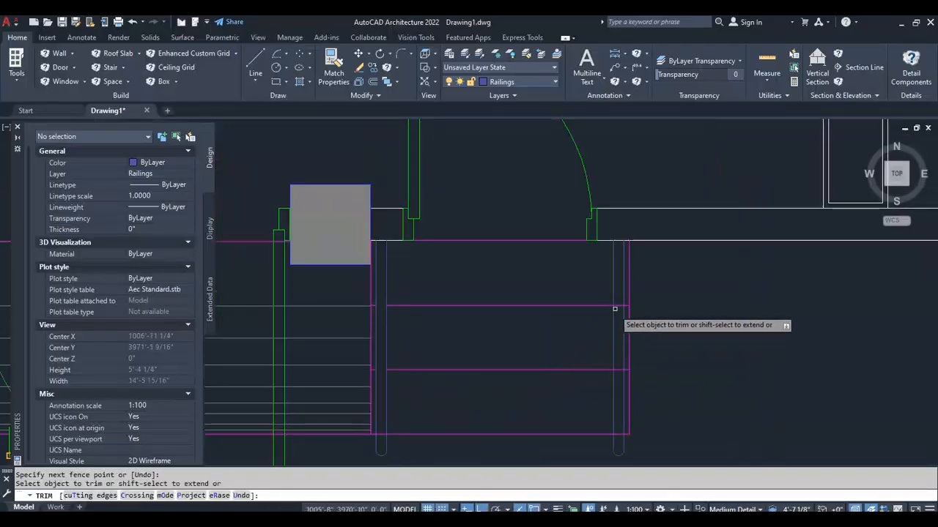
mouse_move(615, 309)
left_mouse_down()
mouse_move(621, 403)
mouse_move(395, 435)
left_mouse_up()
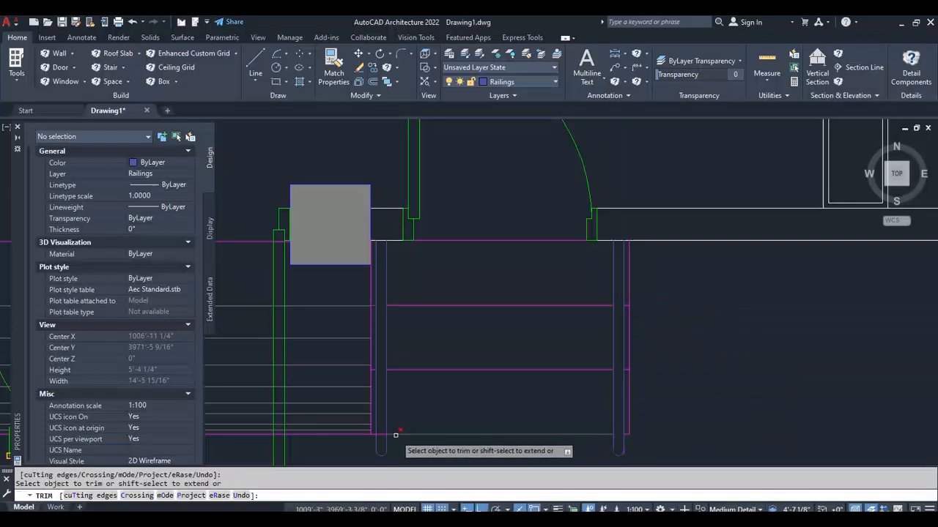
scroll(440, 366, "down", 4)
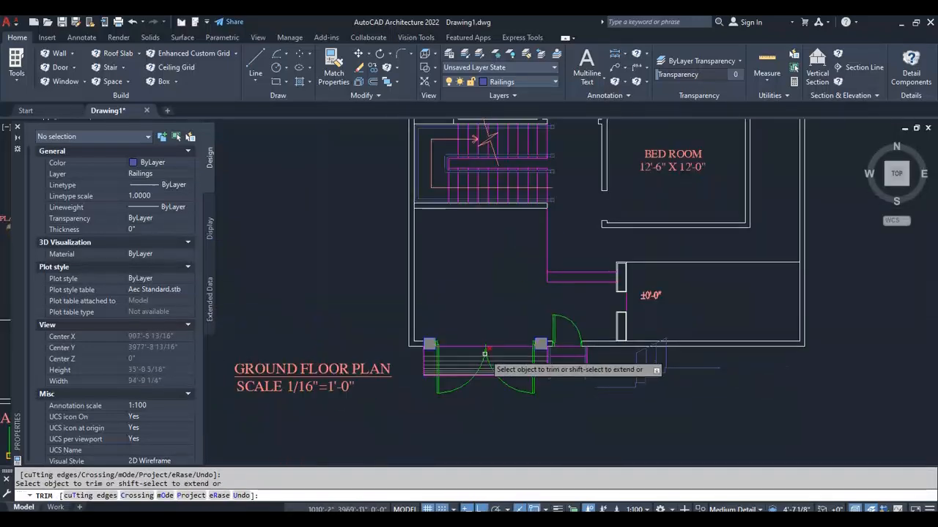
scroll(578, 378, "up", 2)
key("Escape")
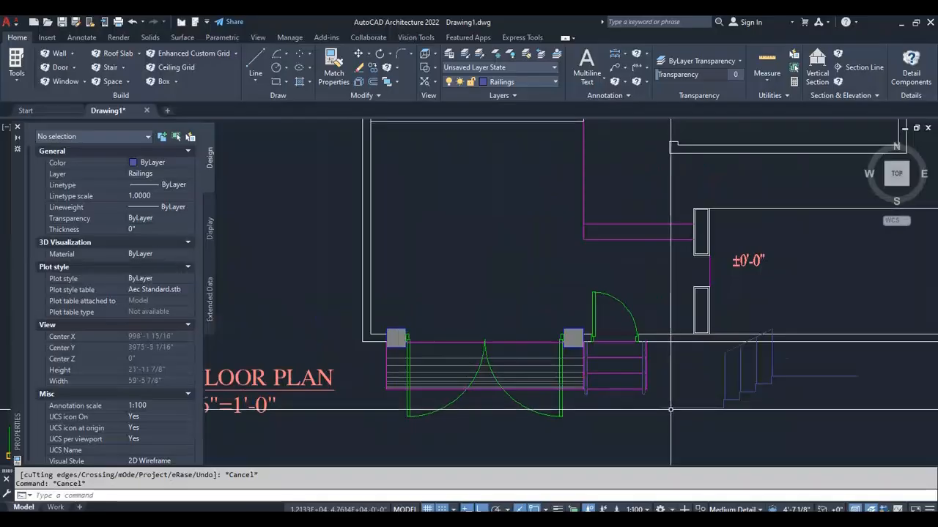
Draw a vertical line from the midpoint of the uppermost tread line down to just past the front edge of the entrance steps.
scroll(593, 378, "down", 2)
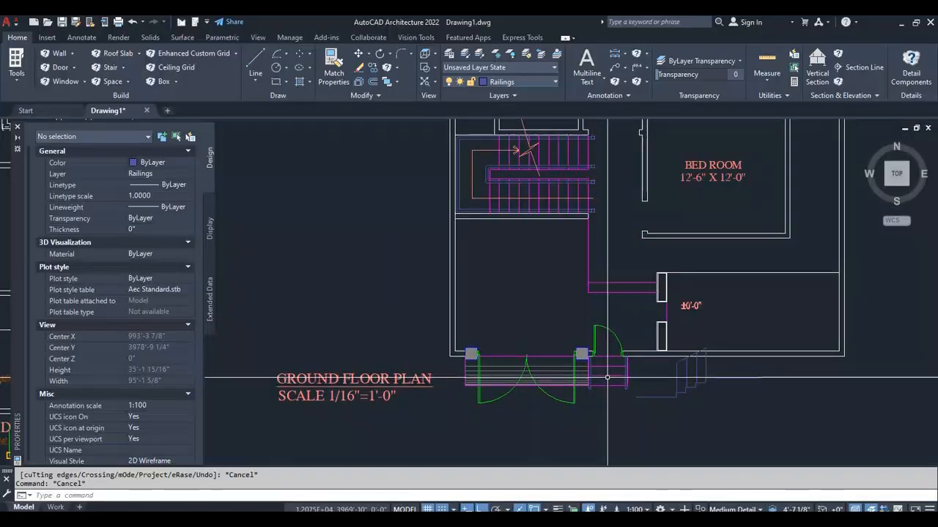
type("L")
key("Return")
scroll(606, 359, "up", 2)
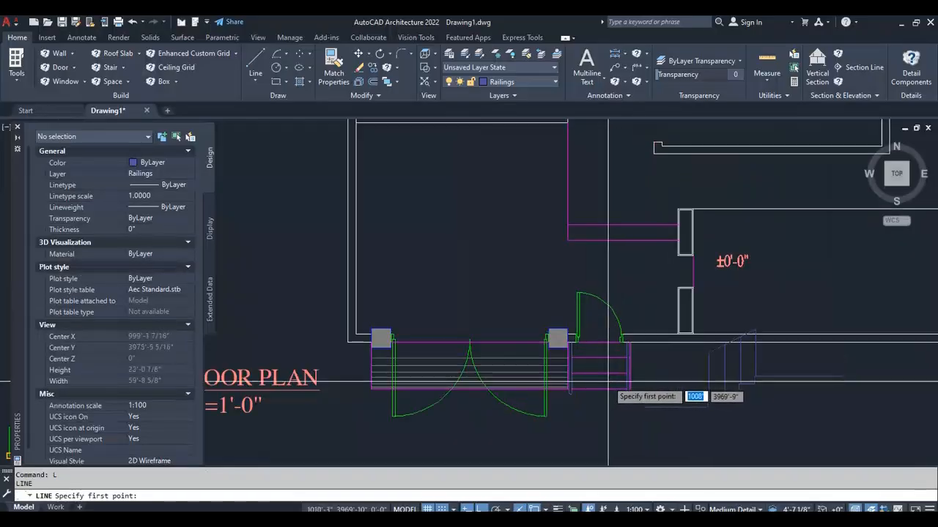
left_click(606, 359)
scroll(606, 381, "up", 2)
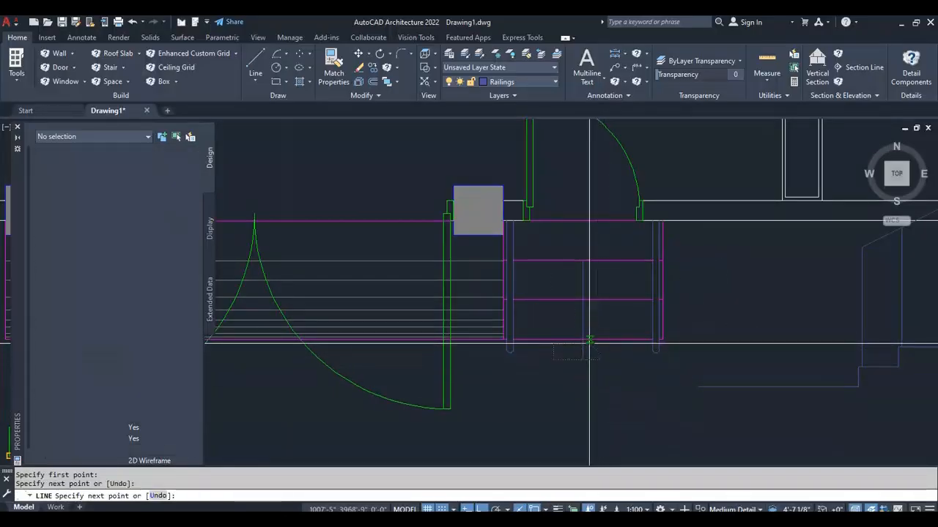
key("Escape")
key("Escape")
key("Escape")
Draw a narrow triangular polyline from the top of the vertical line, slanting down to its right, as half an arrowhead.
type("pl")
key("Return")
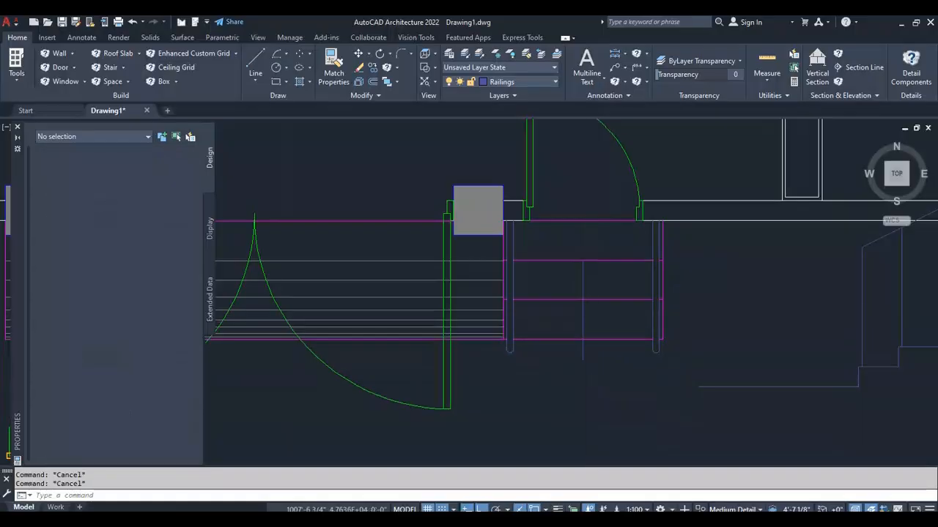
scroll(582, 304, "up", 4)
left_click(573, 287)
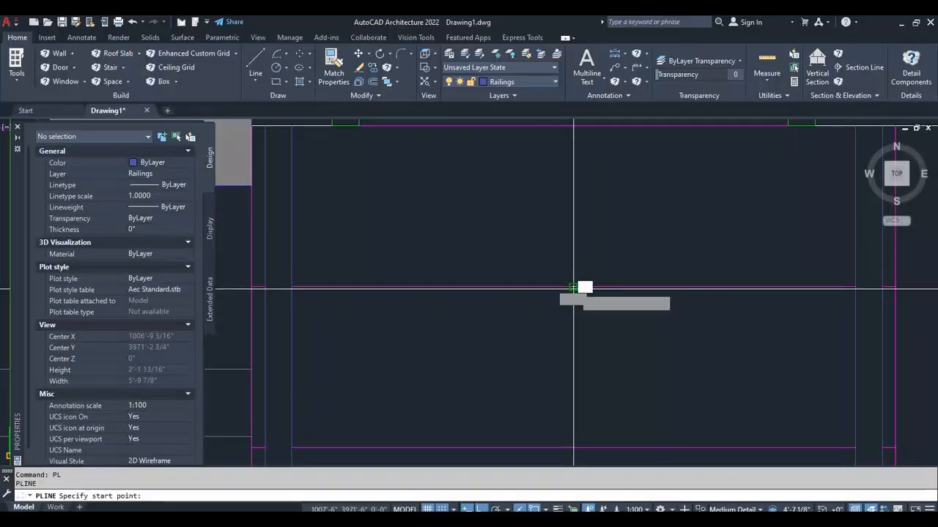
key("F8")
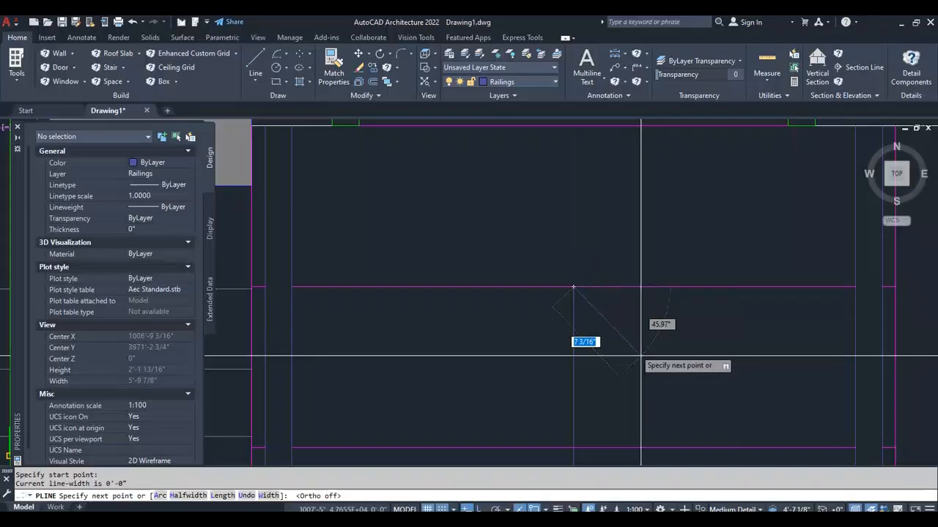
scroll(641, 357, "up", 4)
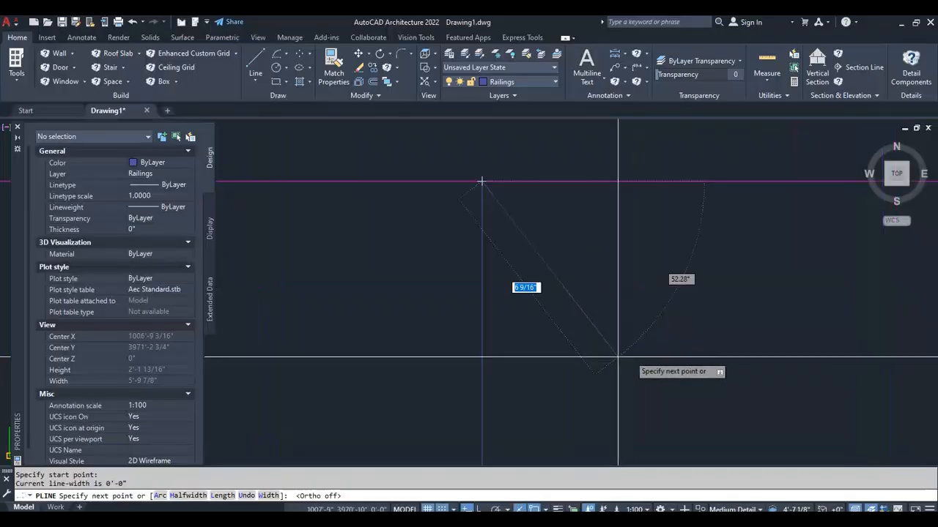
left_click(652, 313)
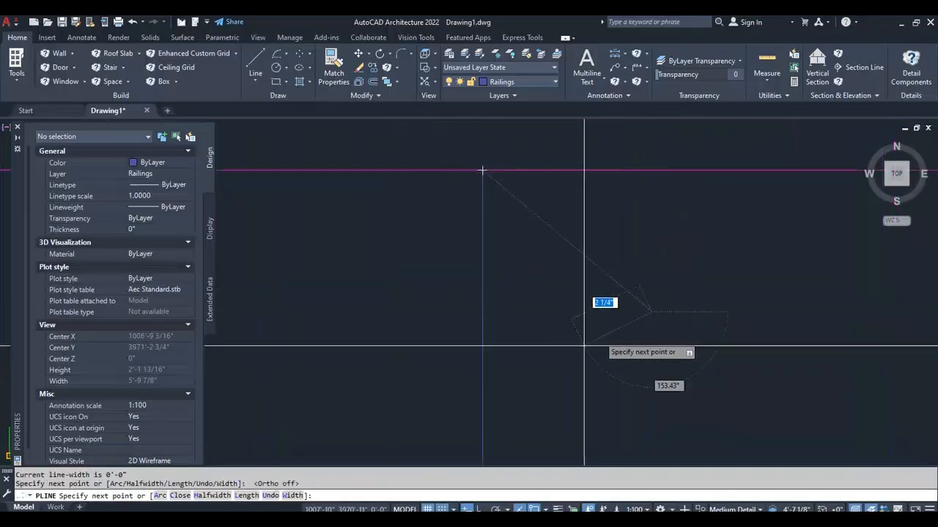
left_click(619, 345)
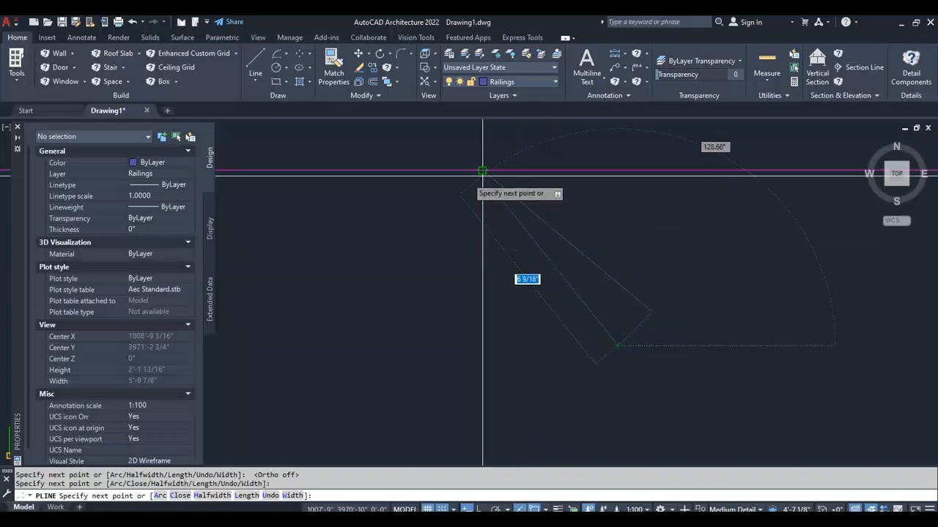
left_click(482, 173)
key("Escape")
key("Escape")
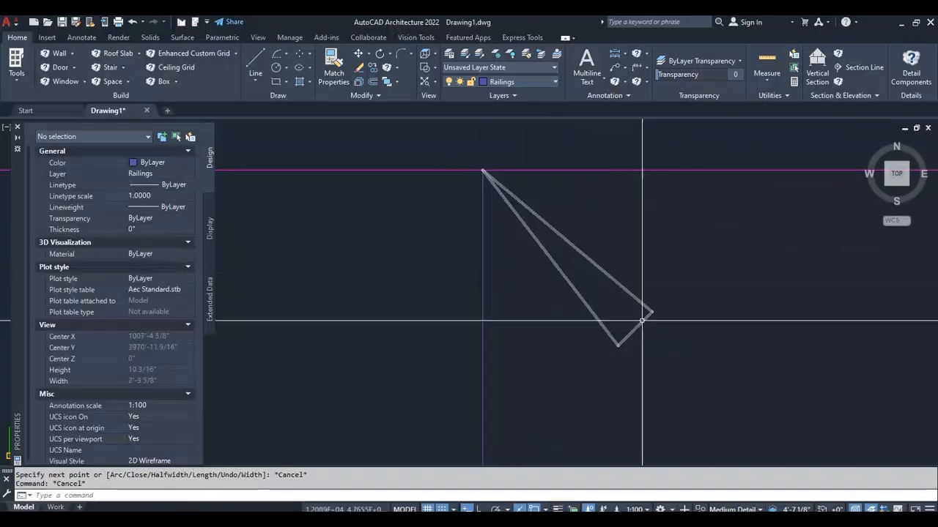
Mirror the triangular arrowhead half across the vertical line and keep the original.
type("MI")
key("Return")
scroll(636, 309, "down", 5)
left_click(638, 303)
left_click(612, 333)
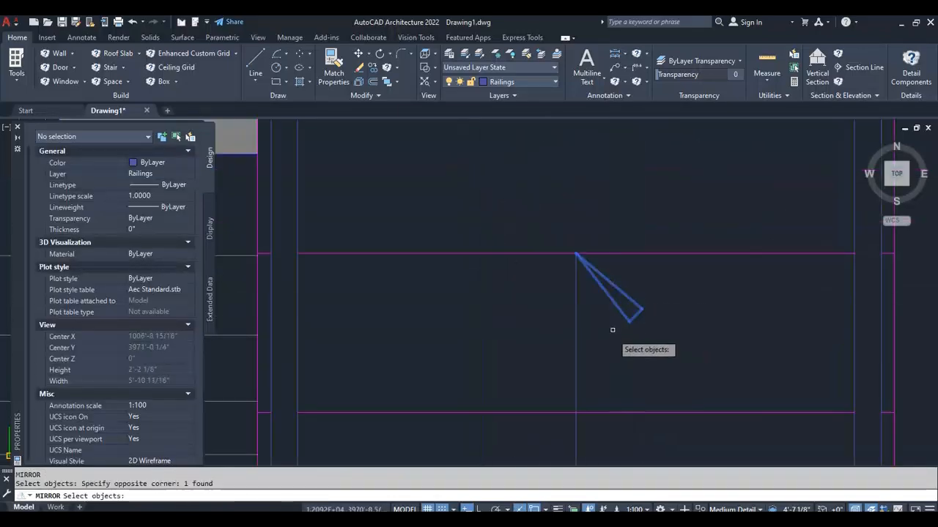
key("Return")
left_click(576, 254)
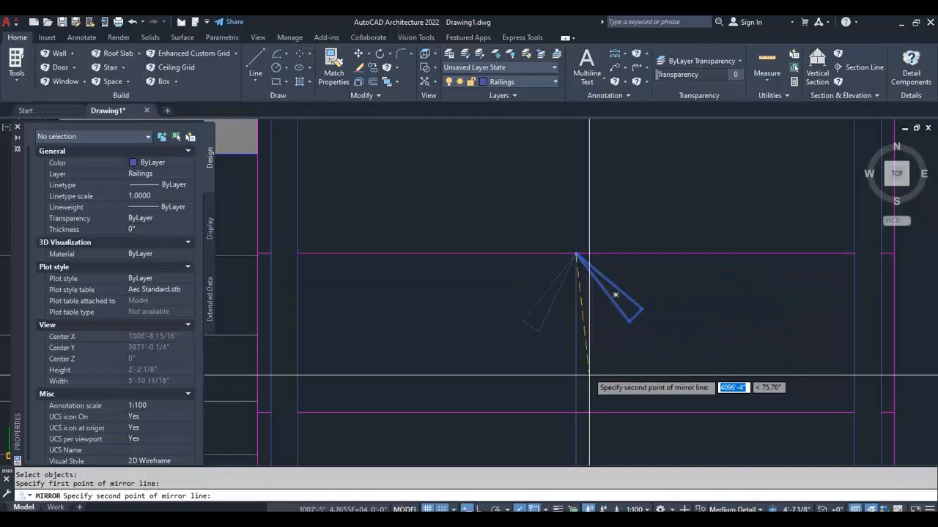
left_click(576, 414)
key("Return")
scroll(555, 289, "down", 3)
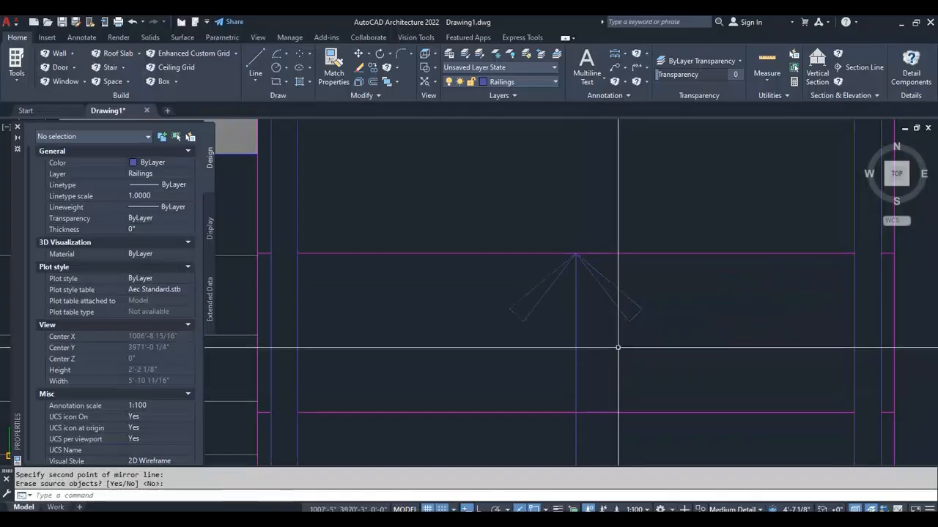
key("Escape")
scroll(558, 285, "down", 2)
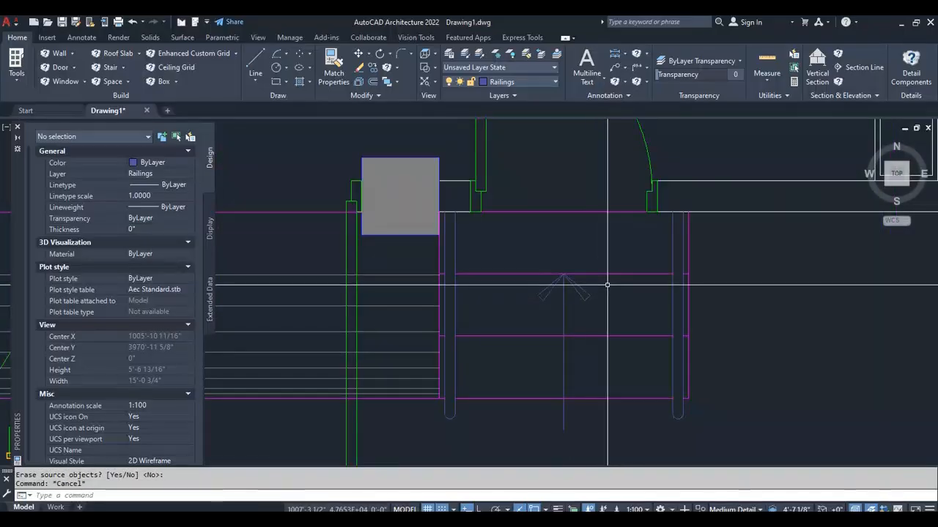
Move the arrow's vertical line and both arrowhead halves to the layer with the light red annotation colour.
left_click(608, 285)
left_click(547, 300)
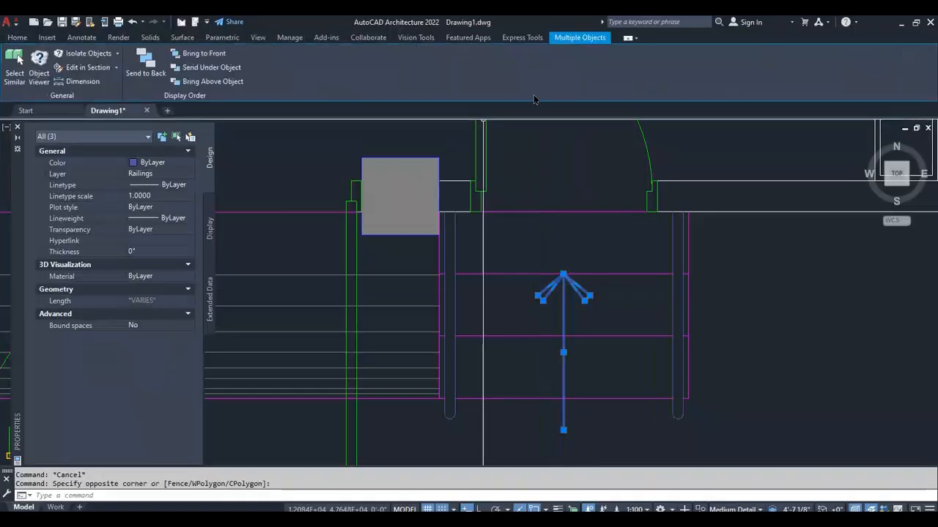
left_click(18, 39)
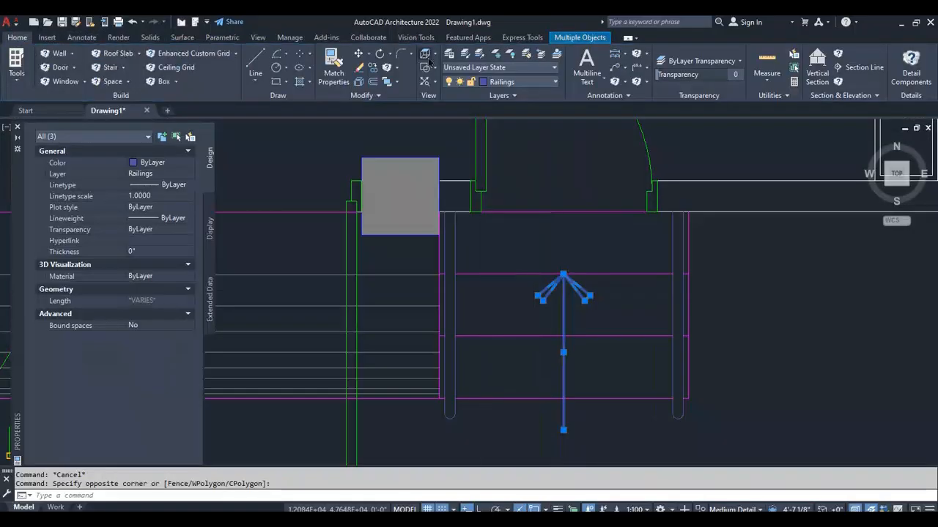
left_click(510, 82)
left_click(512, 292)
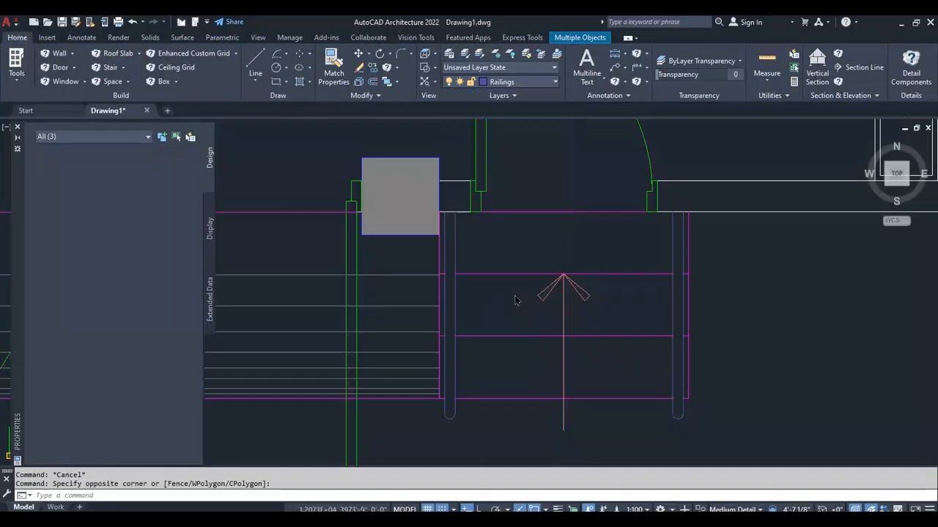
key("Escape")
Delete the left half of the arrowhead on the entrance steps.
scroll(576, 291, "up", 5)
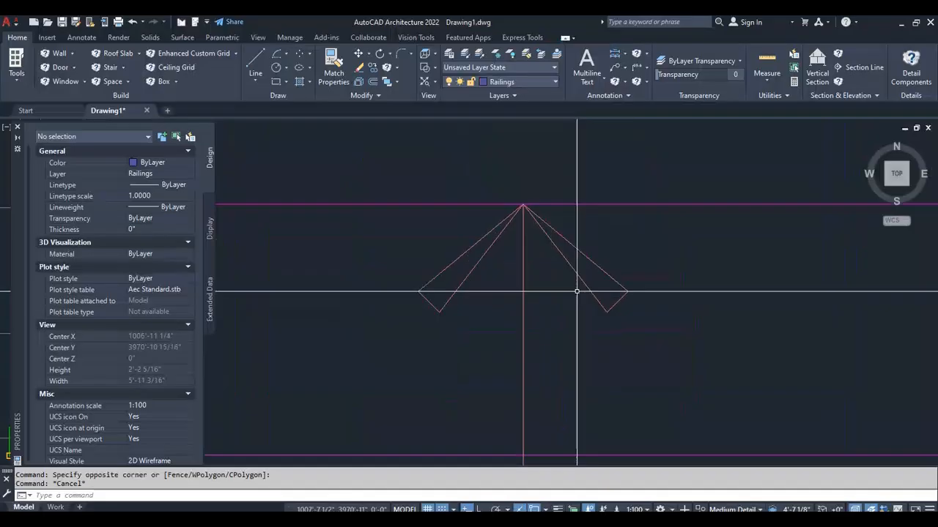
left_click(482, 329)
left_click(408, 257)
key("Delete")
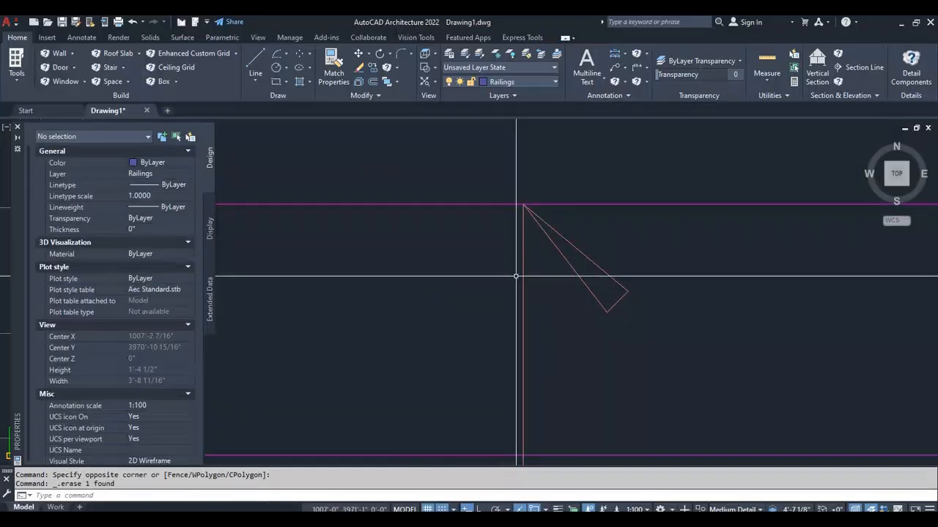
Rotate the right arrowhead half about the arrow tip, bringing it closer to the vertical line.
type("o")
key("Return")
left_click(643, 259)
left_click(618, 310)
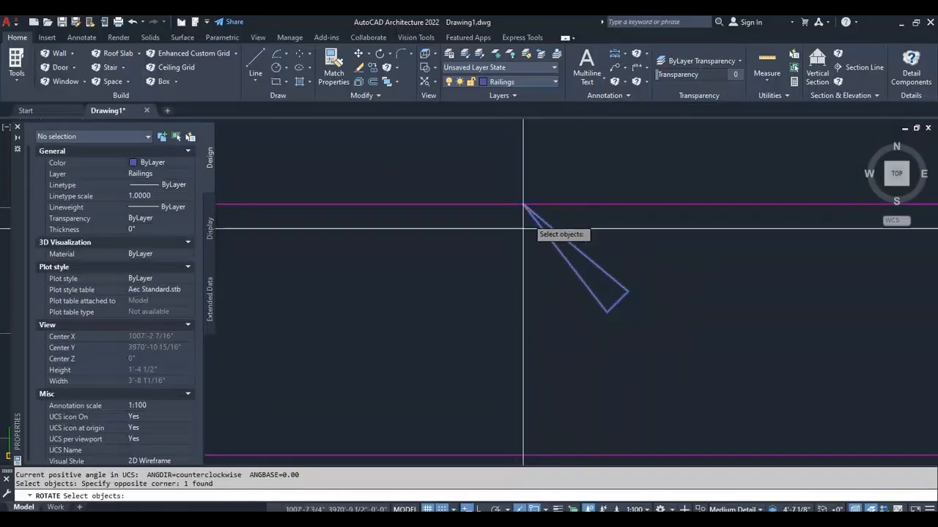
key("Return")
left_click(523, 205)
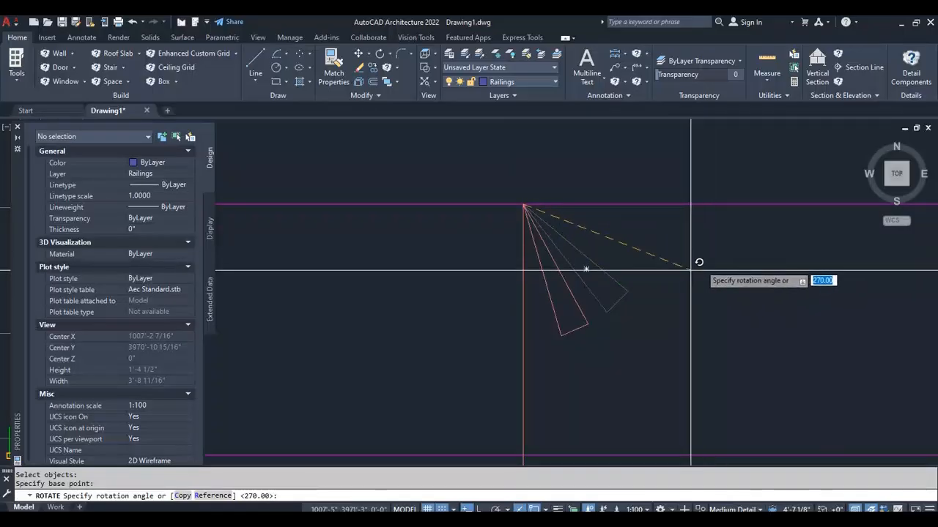
key("Escape")
key("Escape")
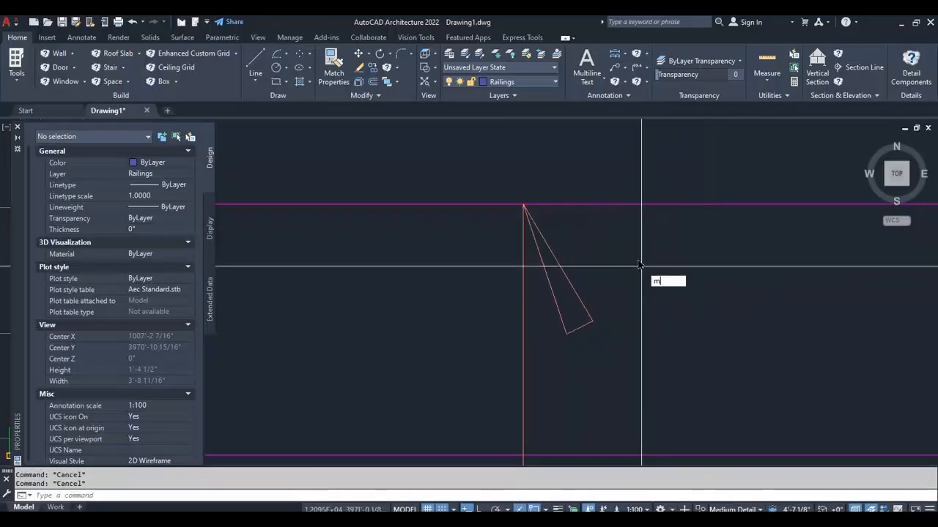
Mirror the rotated arrowhead half across the vertical line, keeping the original, to complete the arrow.
type("mi")
key("Return")
left_click(618, 272)
left_click(554, 350)
key("Return")
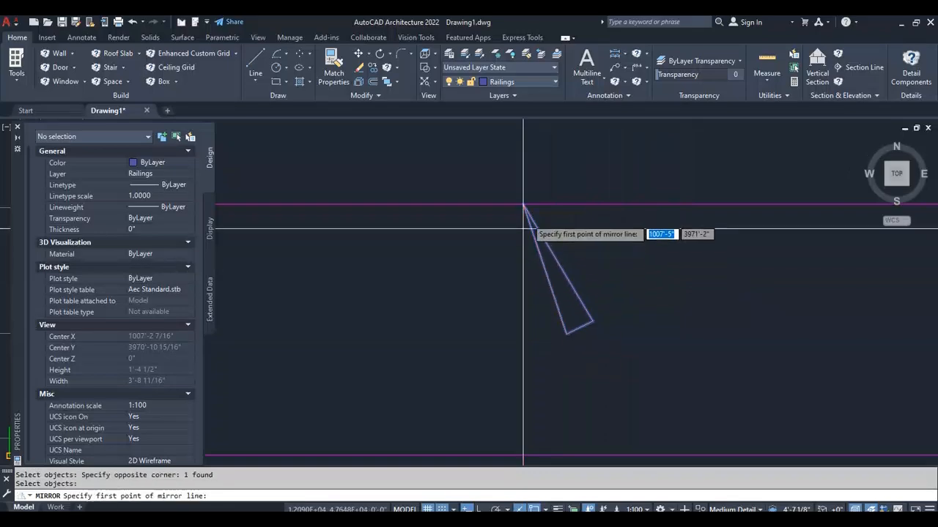
left_click(523, 205)
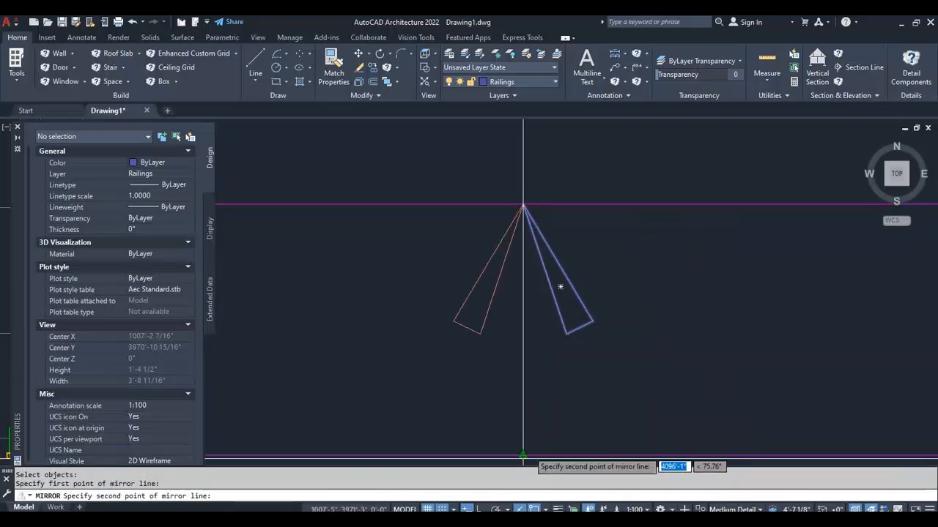
left_click(525, 455)
key("Return")
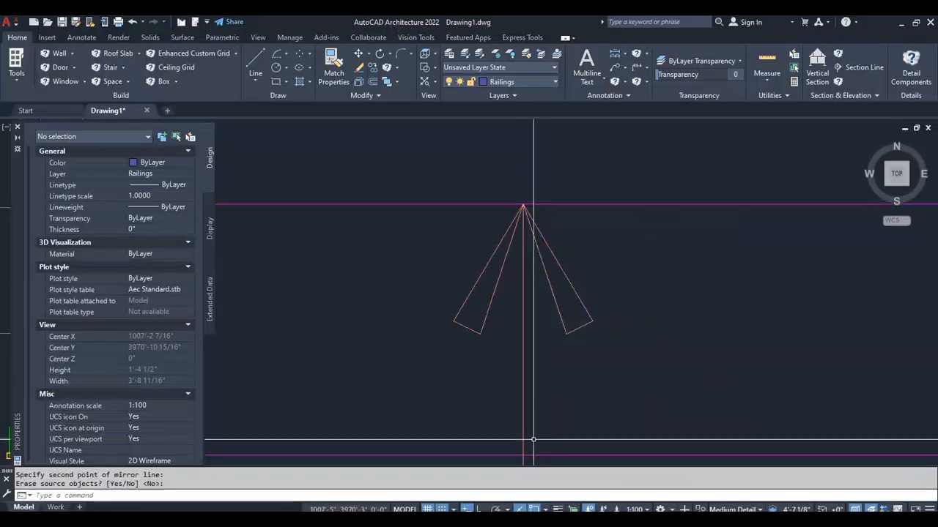
scroll(603, 335, "down", 5)
scroll(602, 293, "up", 2)
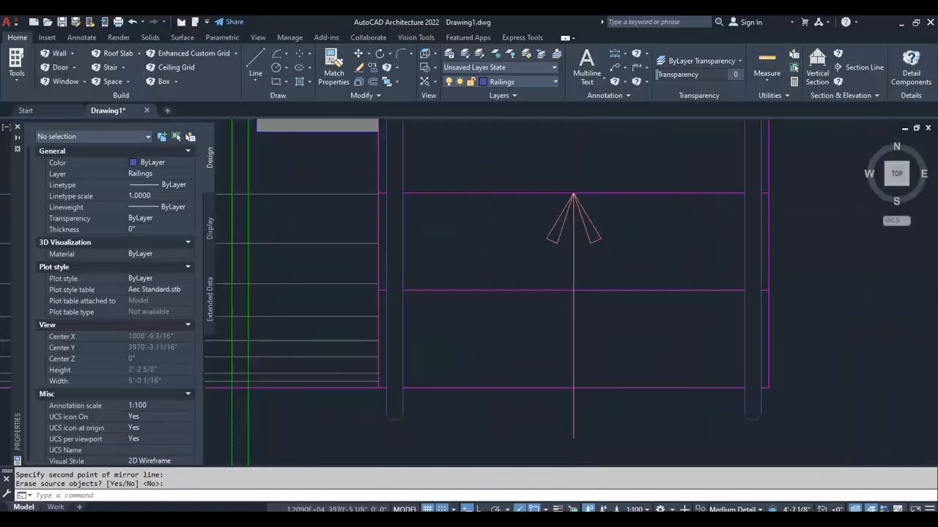
scroll(540, 176, "down", 5)
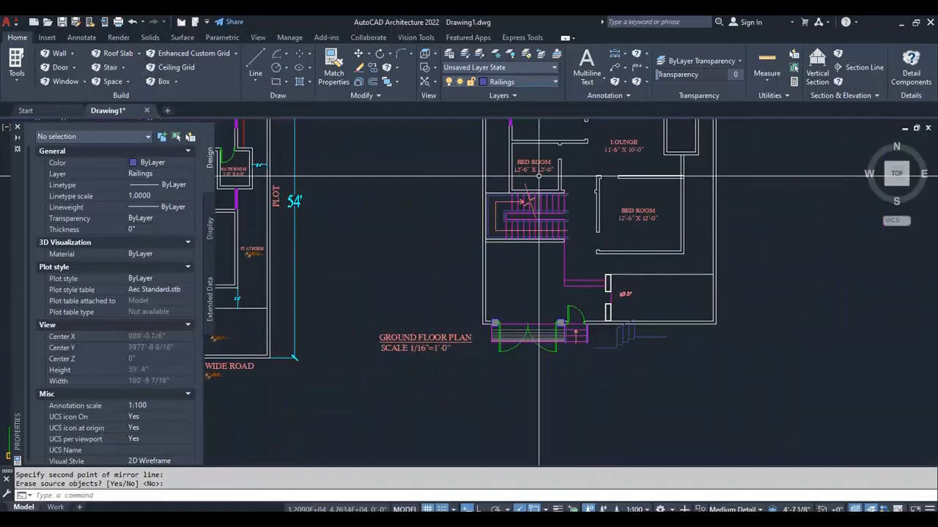
scroll(539, 175, "up", 2)
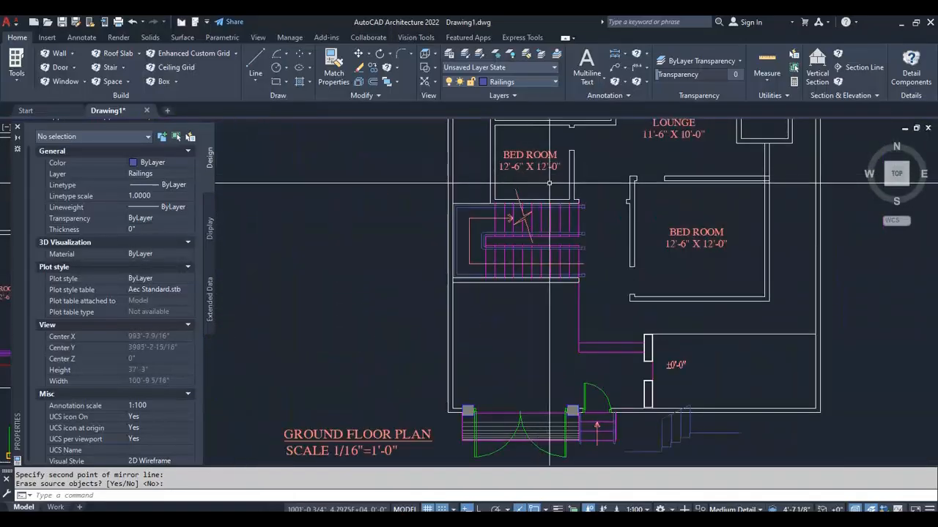
scroll(546, 189, "down", 2)
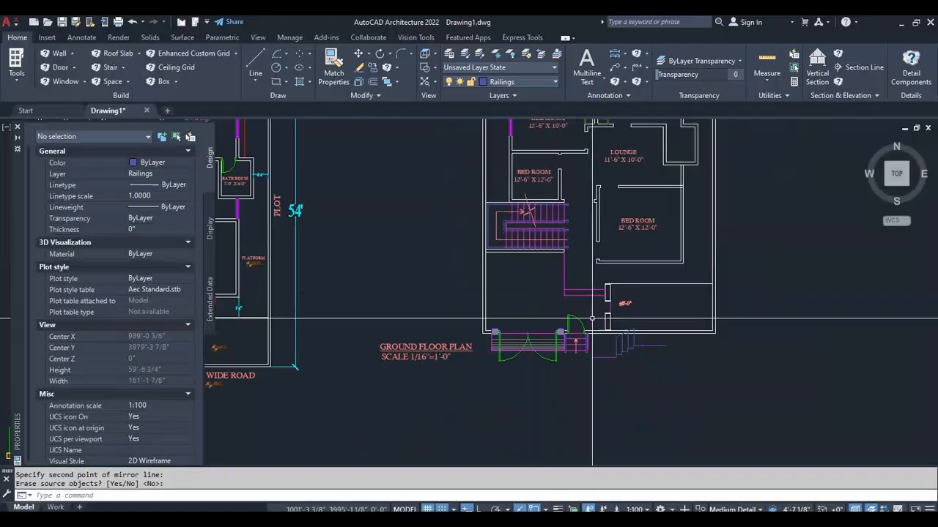
Add the single-line text UP at the lower end of the entrance steps' arrow on the Text & Arrow layer.
scroll(592, 318, "up", 5)
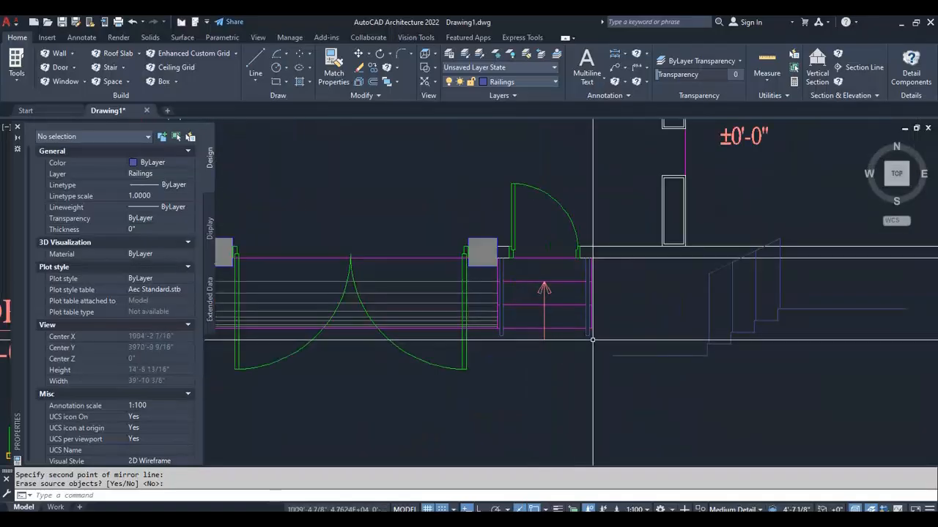
left_click(529, 84)
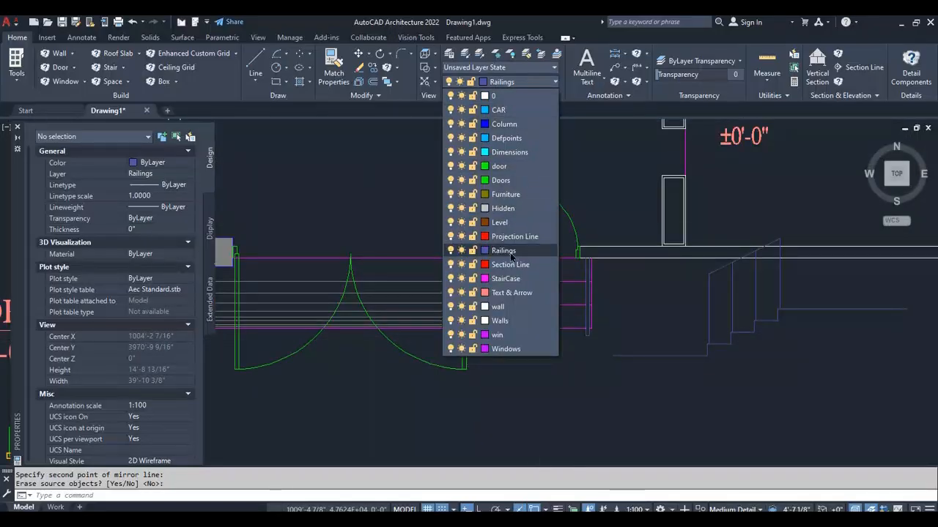
left_click(506, 293)
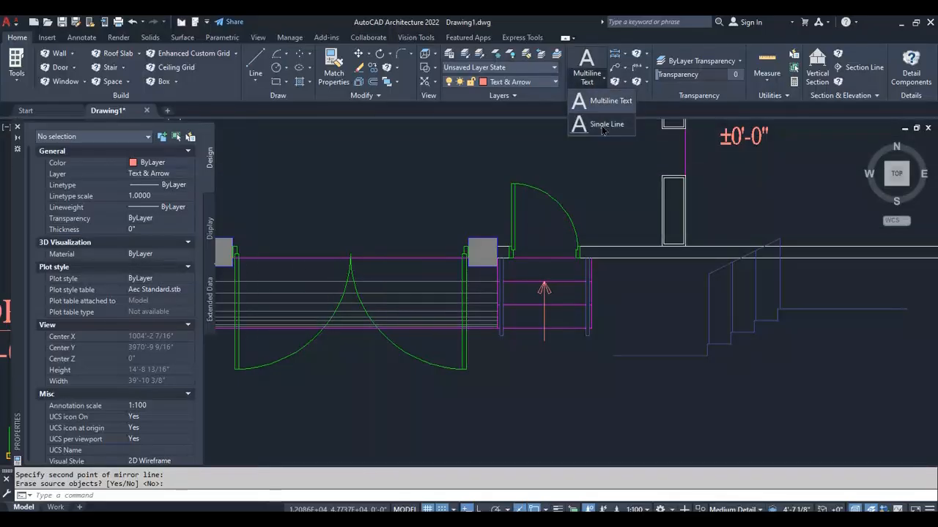
left_click(603, 125)
scroll(550, 340, "up", 4)
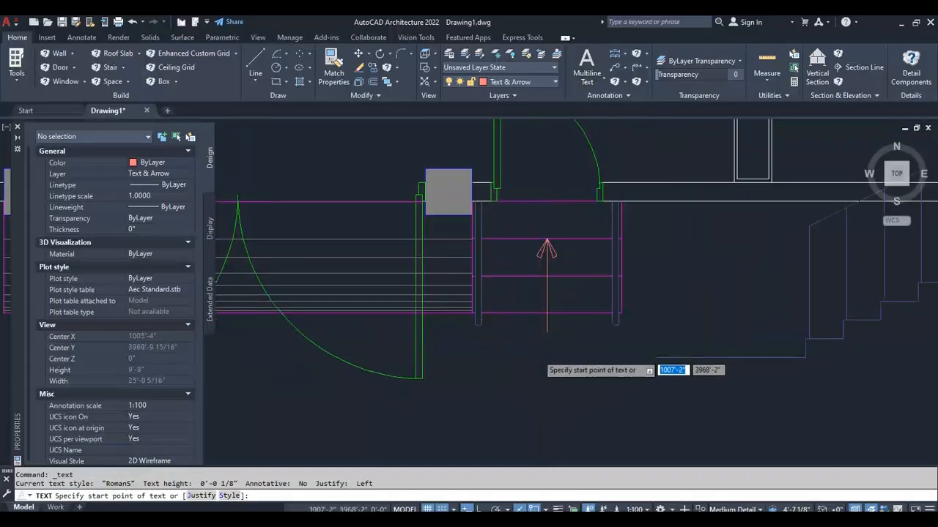
left_click(541, 340)
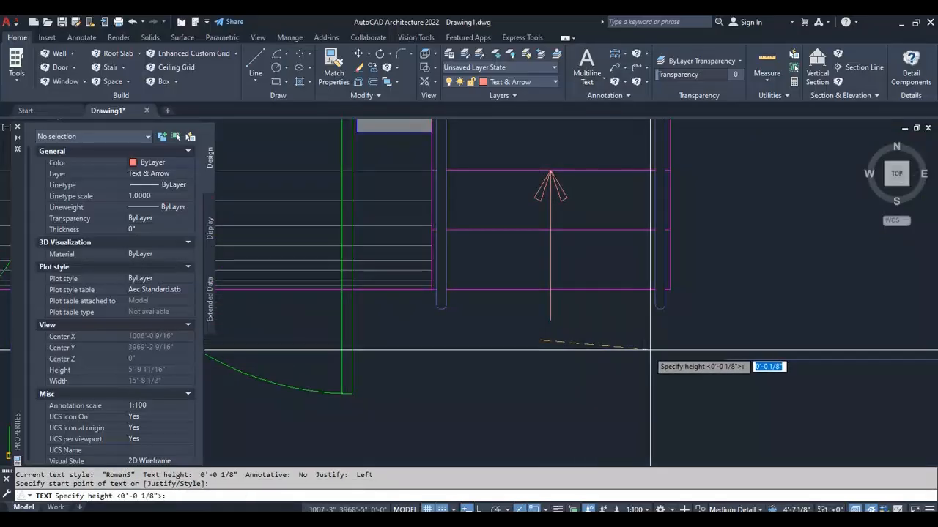
key("F8")
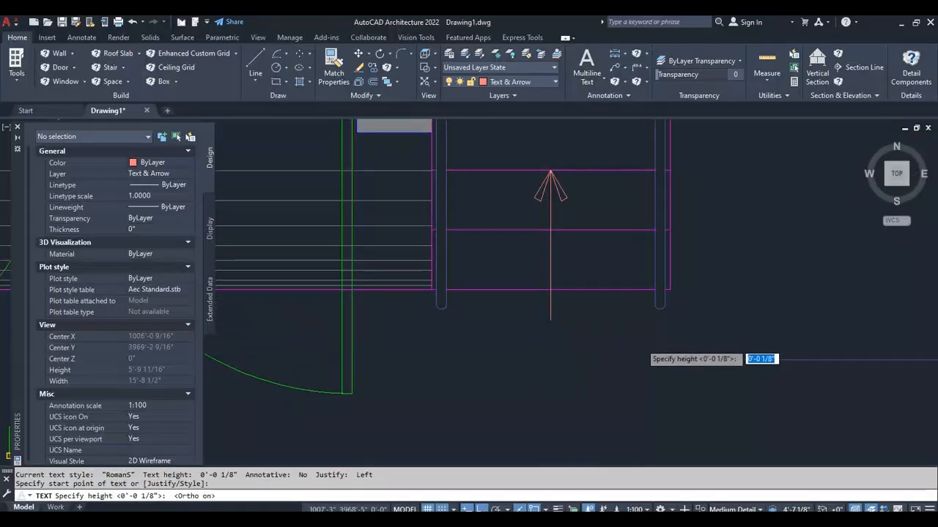
left_click(655, 345)
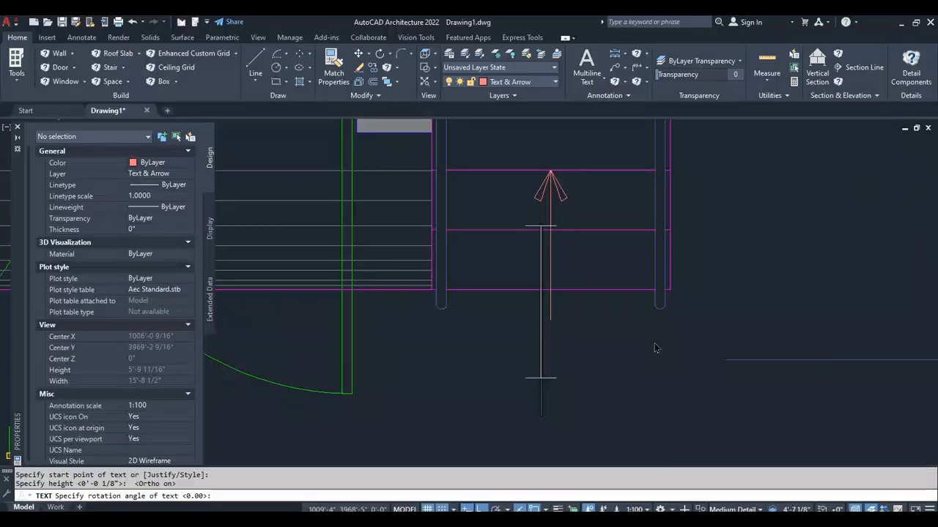
key("Return")
type("UP")
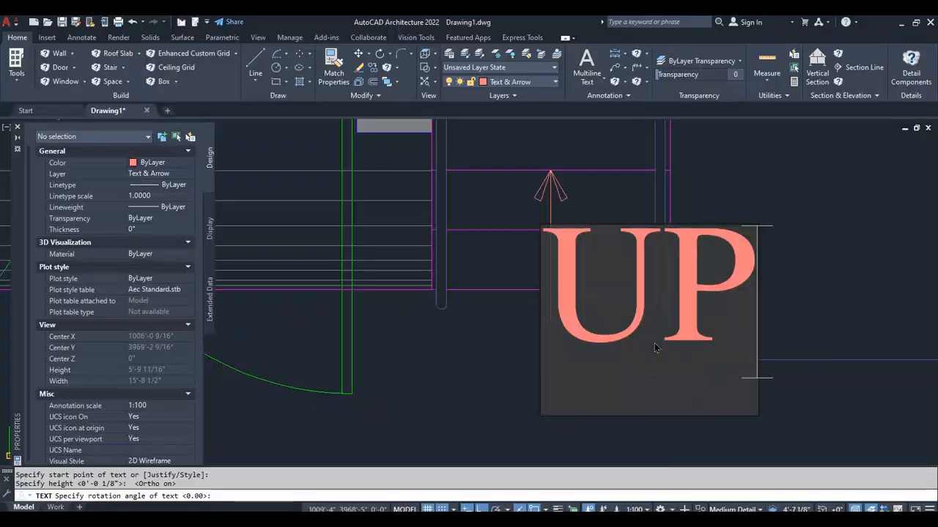
left_click(823, 306)
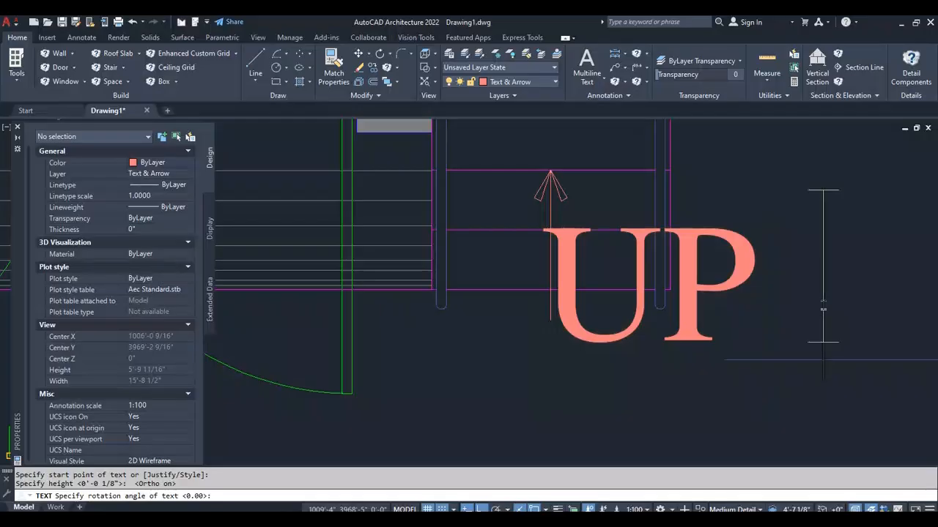
key("Escape")
Set the height of the UP text at the entrance steps to 6 inches.
scroll(710, 308, "down", 5)
left_click(706, 312)
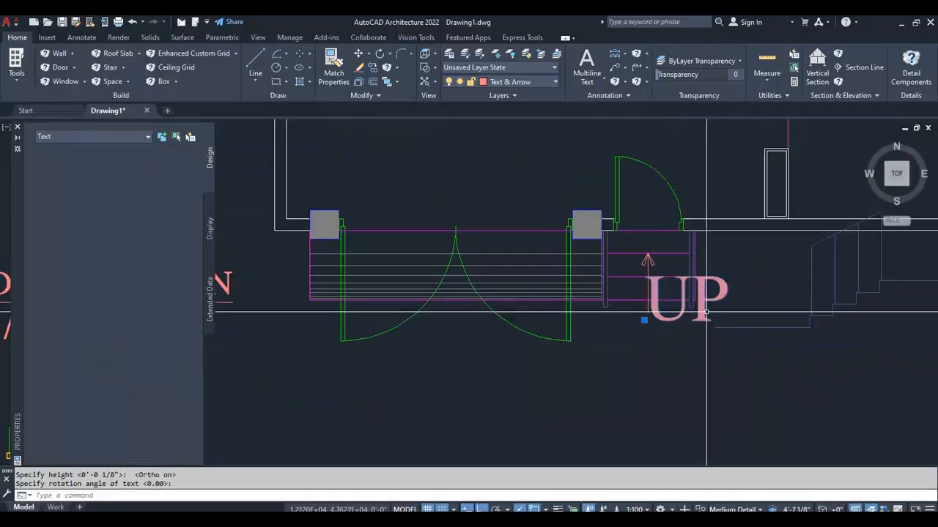
left_click(159, 345)
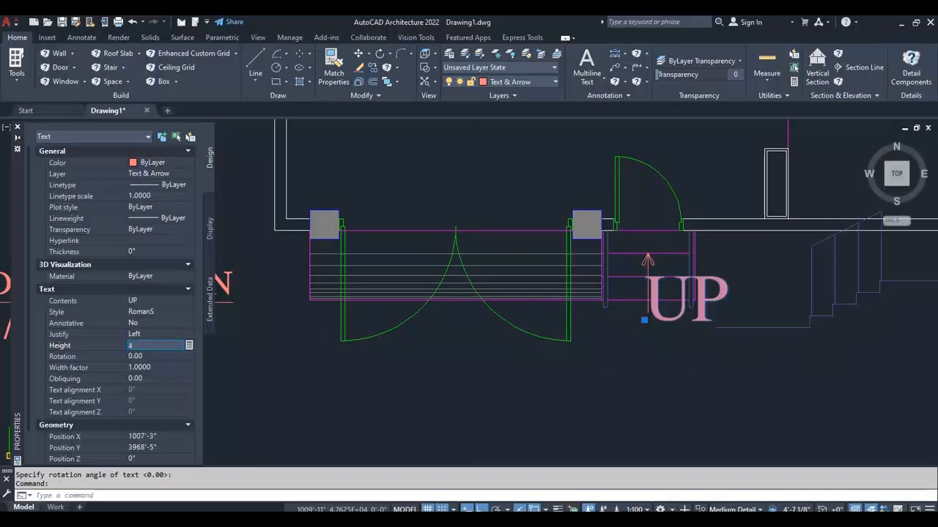
key("Tab")
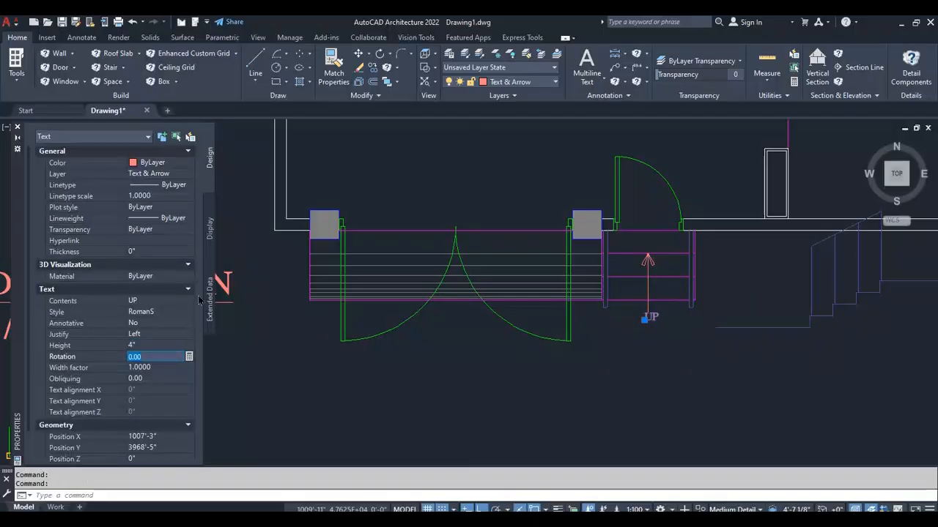
left_click(148, 346)
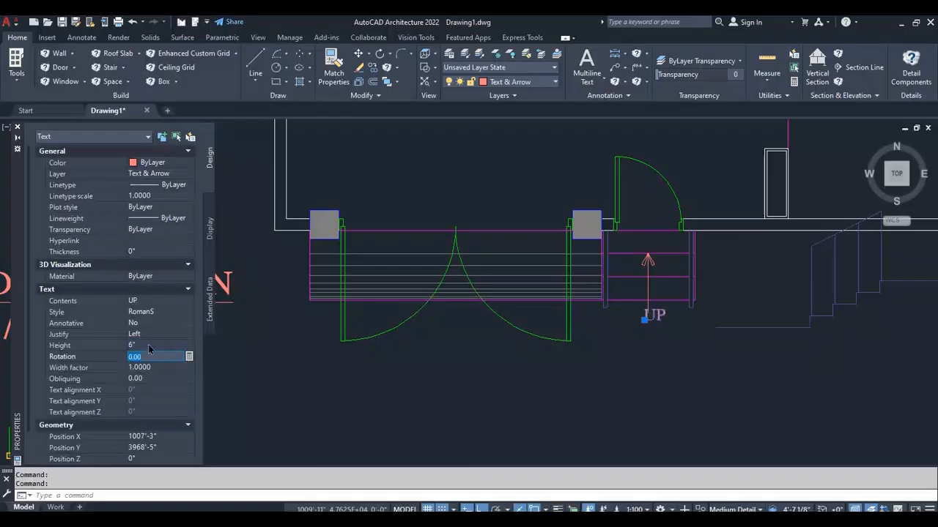
scroll(662, 320, "up", 2)
key("Escape")
key("Escape")
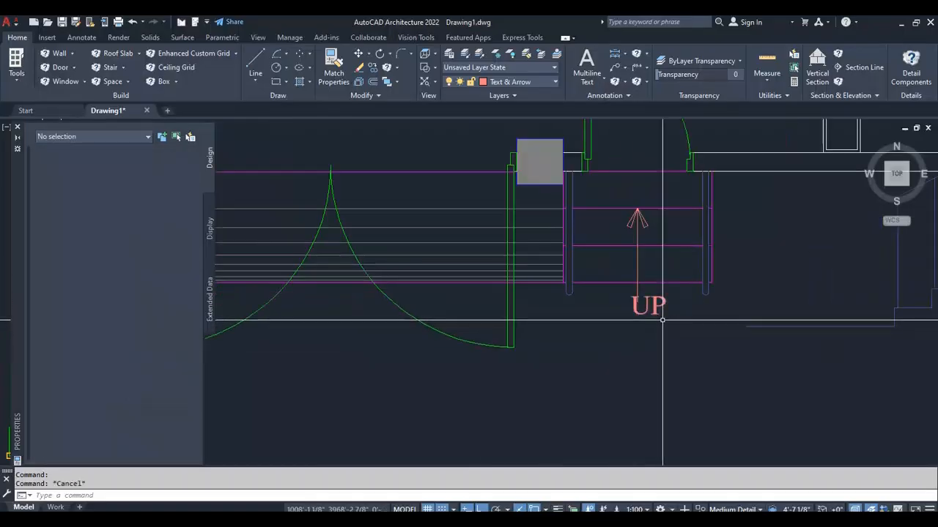
Move the UP text just to the right of the arrow line's lower end, clear of the line.
type("M")
key("Return")
scroll(664, 320, "up", 6)
left_click(671, 326)
left_click(610, 241)
key("Return")
left_click(616, 312)
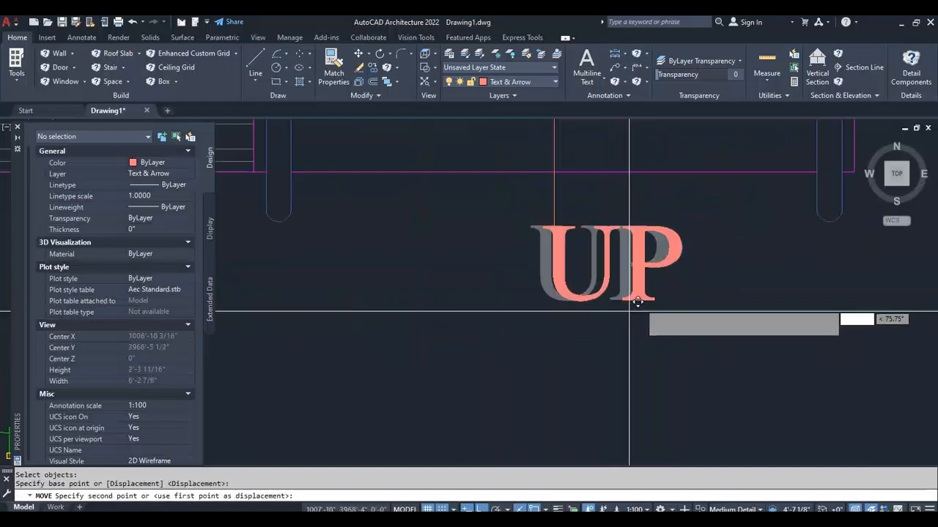
key("F8")
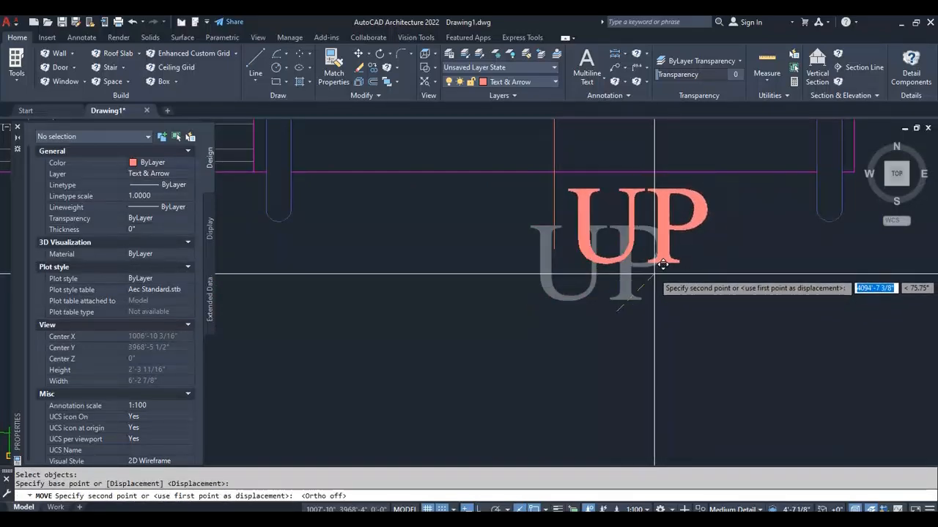
left_click(662, 263)
key("Escape")
key("Escape")
scroll(827, 420, "down", 5)
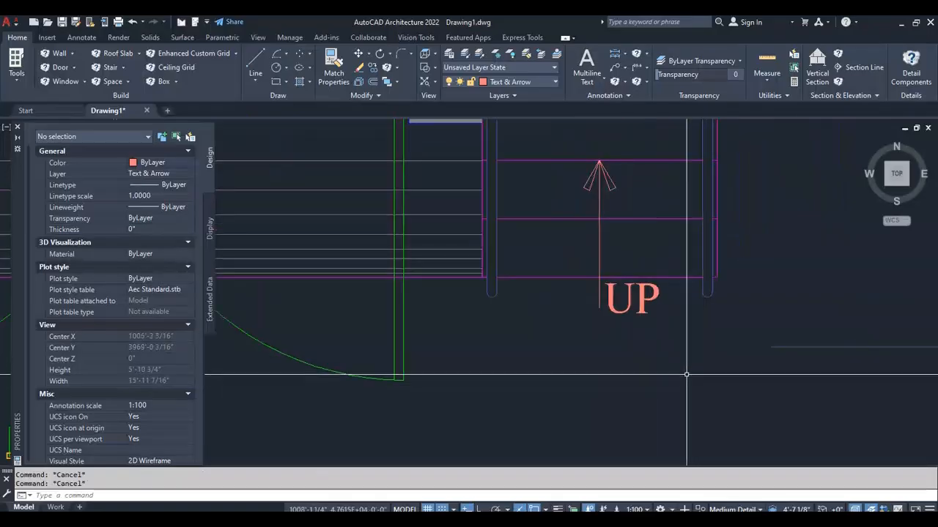
Delete the railing profile sketch to the right of the entrance steps, including its sloping handrail line.
scroll(670, 382, "down", 2)
scroll(839, 382, "up", 4)
left_click(892, 396)
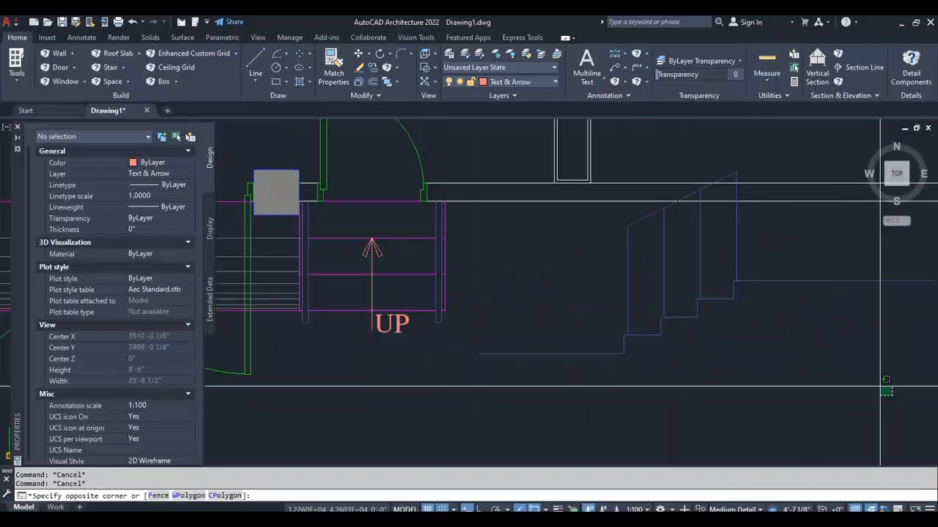
left_click(618, 262)
key("Delete")
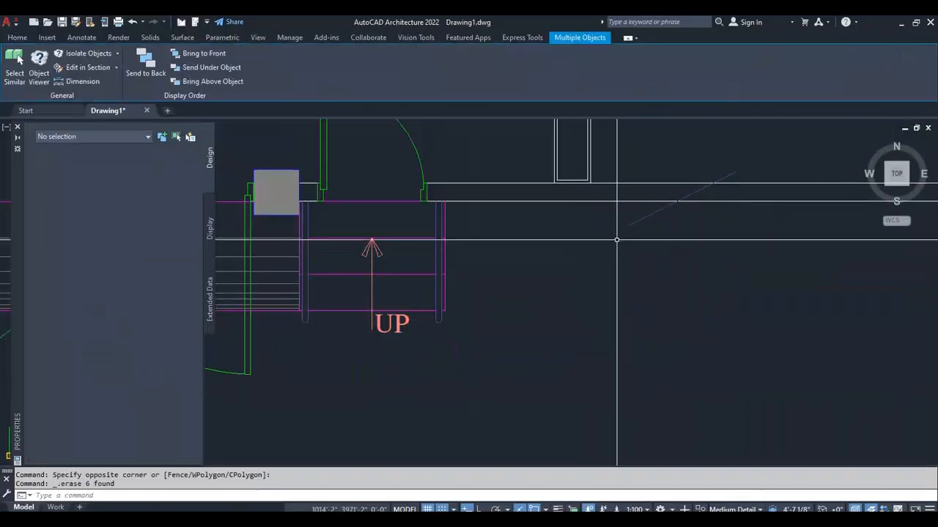
left_click(662, 230)
left_click(644, 213)
key("Delete")
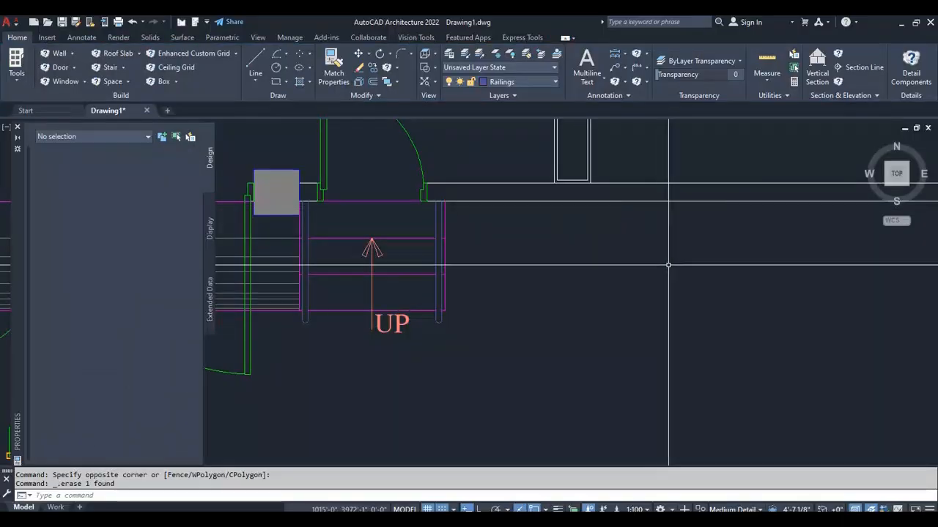
Copy the steps' arrow and UP text onto the right half of the car porch ramp, using the arrow tip as base point.
scroll(670, 264, "down", 2)
scroll(681, 326, "down", 2)
scroll(493, 324, "up", 1)
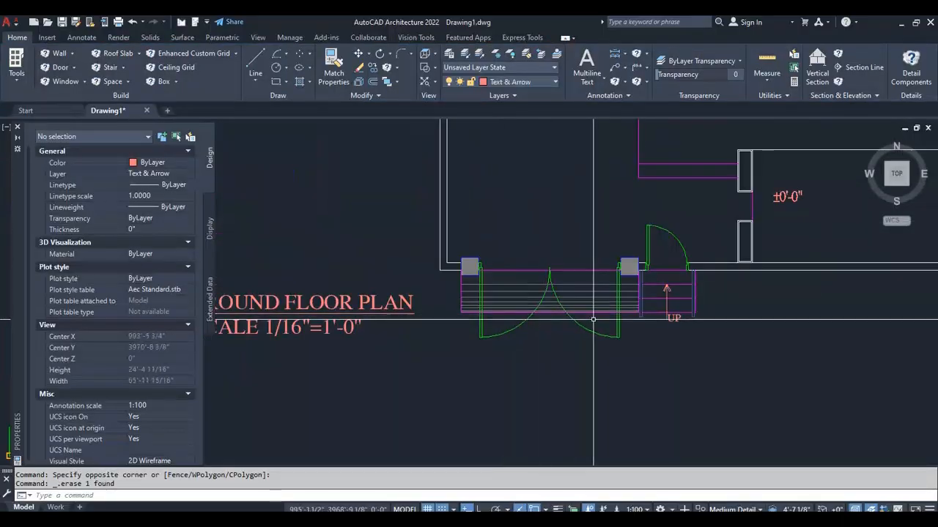
scroll(595, 321, "up", 1)
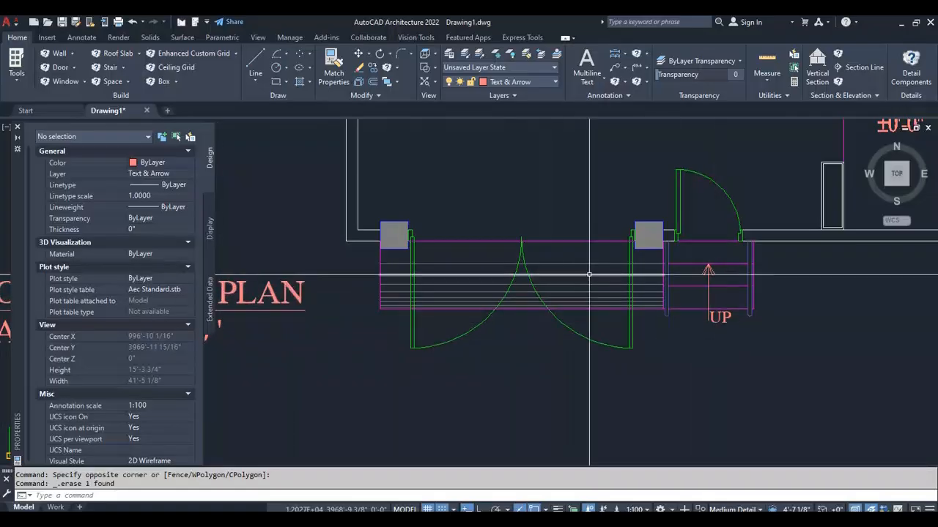
type("O")
key("Return")
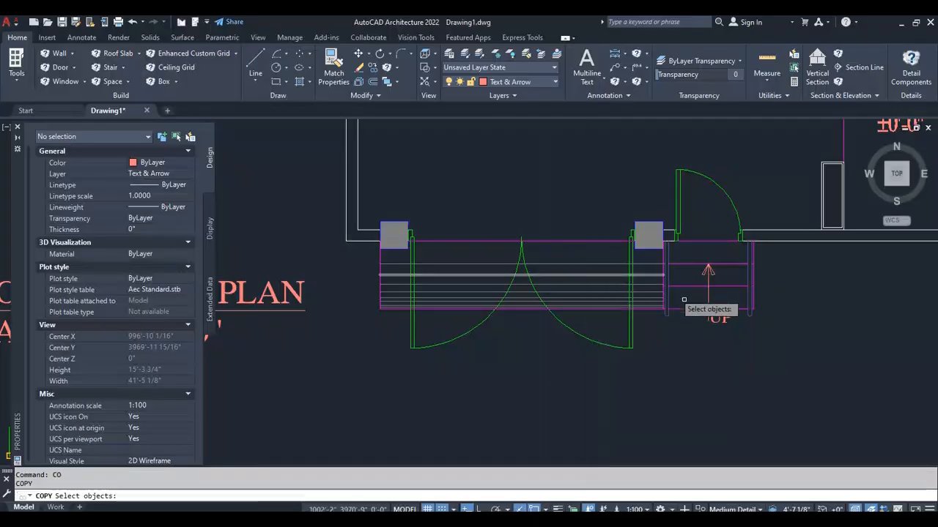
scroll(696, 307, "up", 2)
left_click(771, 345)
left_click(711, 323)
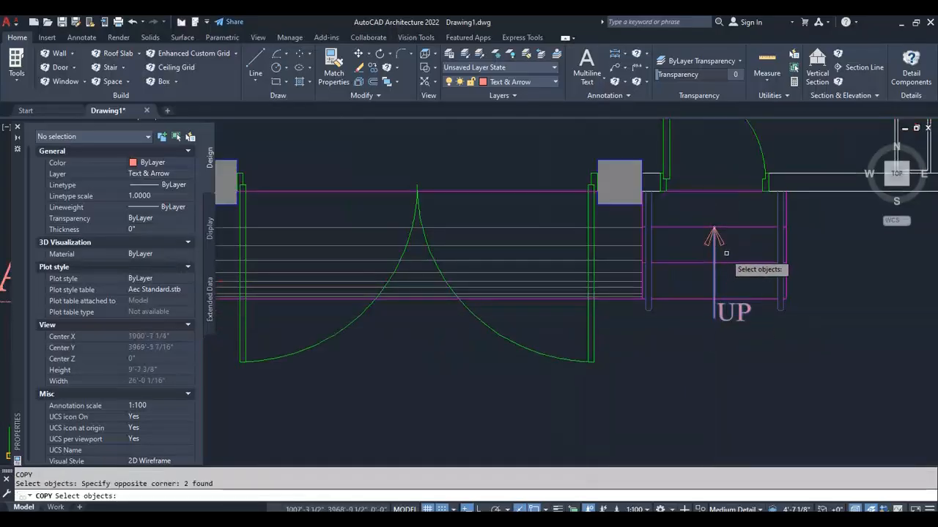
key("Return")
left_click(713, 230)
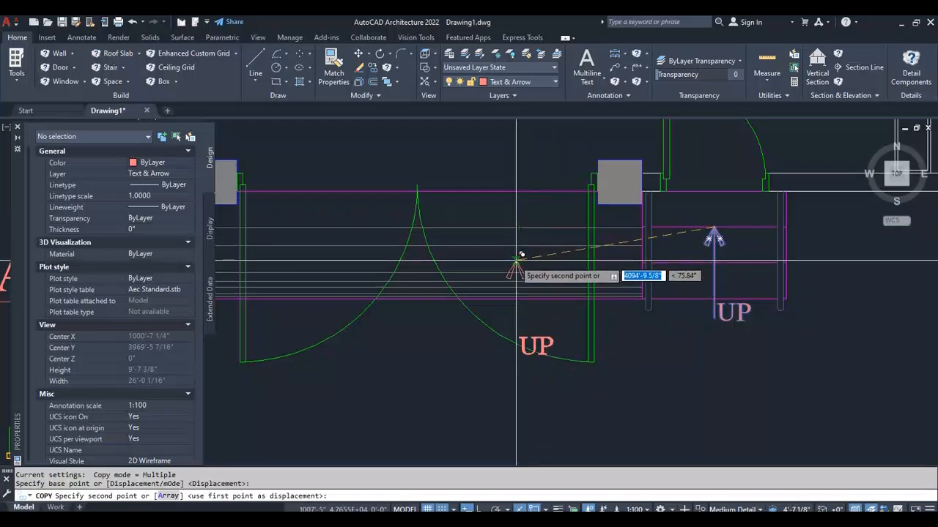
left_click(516, 258)
key("Escape")
key("Escape")
Move the copied UP text higher beside the ramp arrow's line, clear of the gate's swing arc.
scroll(545, 347, "up", 5)
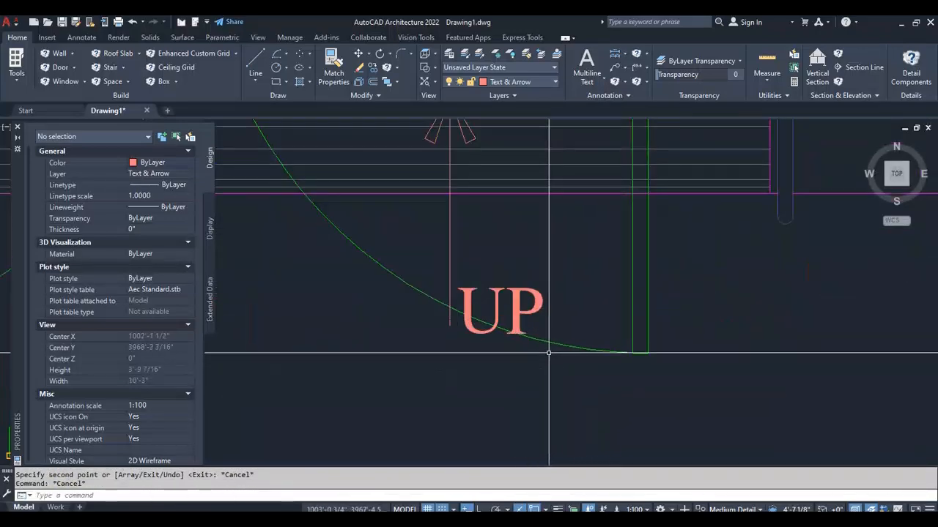
type("m")
key("Return")
left_click(551, 318)
left_click(518, 292)
key("Return")
left_click(518, 293)
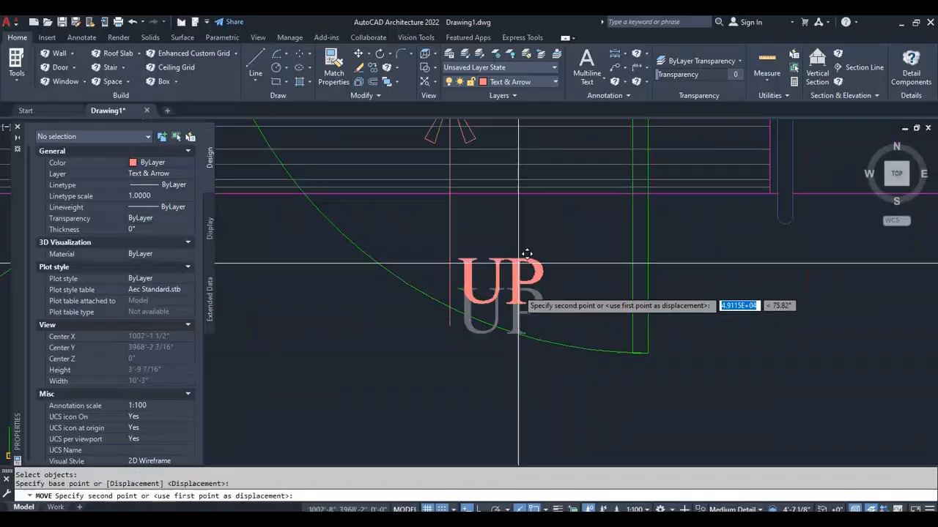
left_click(516, 231)
key("Escape")
key("Escape")
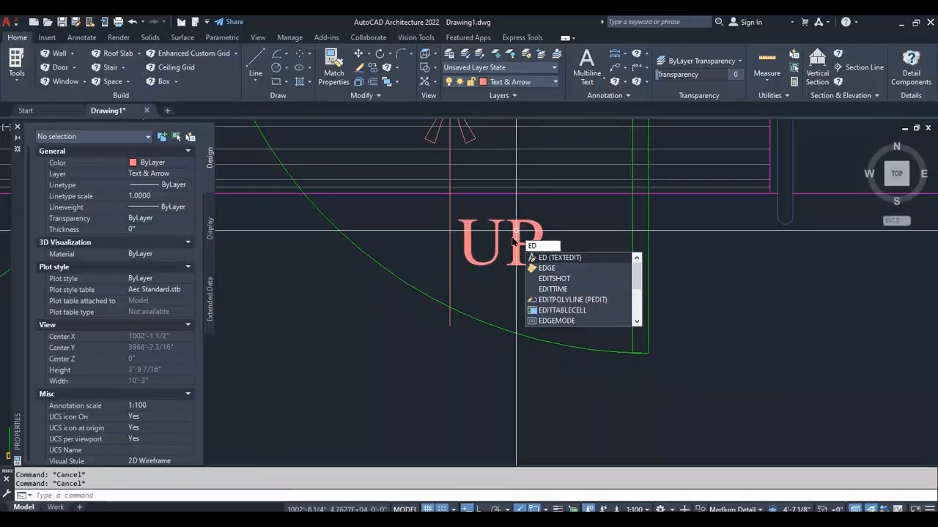
Change the copied UP text beside the ramp arrow to RAMP.
key("Return")
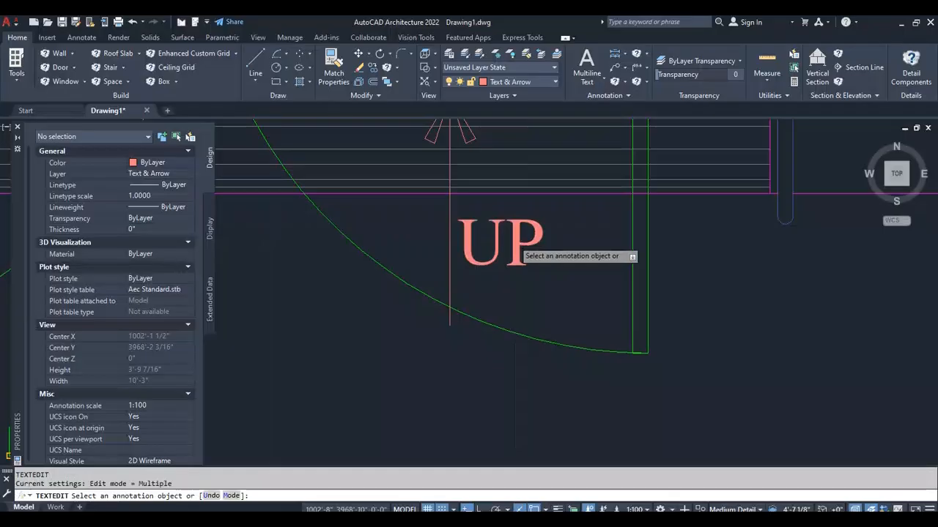
left_click(515, 244)
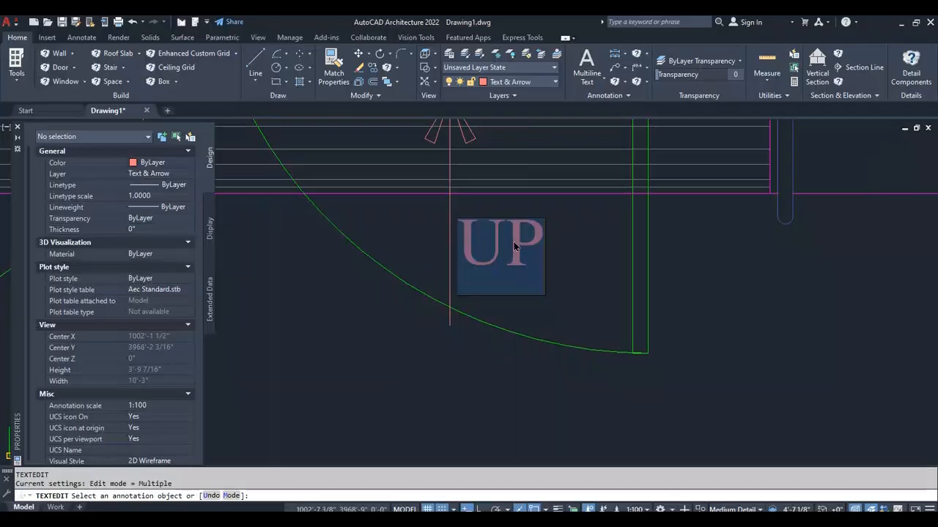
type("RAMP")
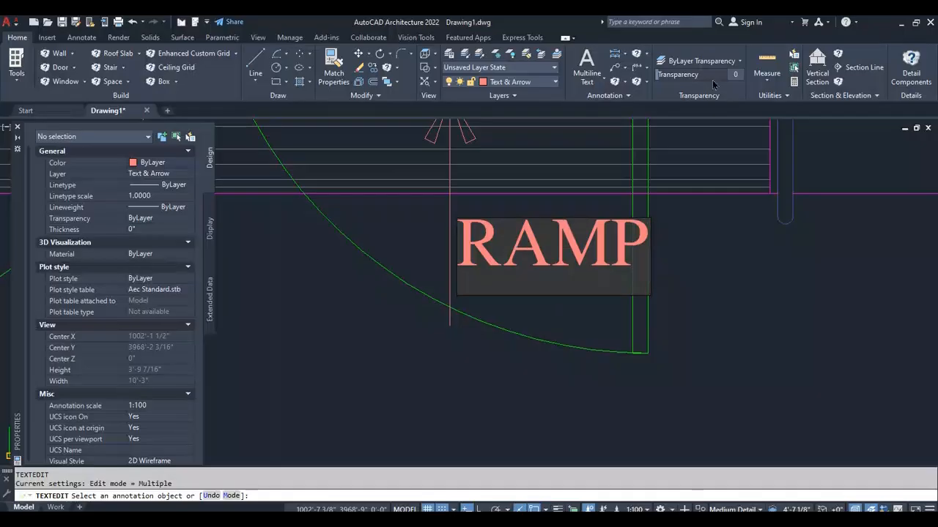
left_click(738, 196)
scroll(663, 328, "down", 3)
key("Escape")
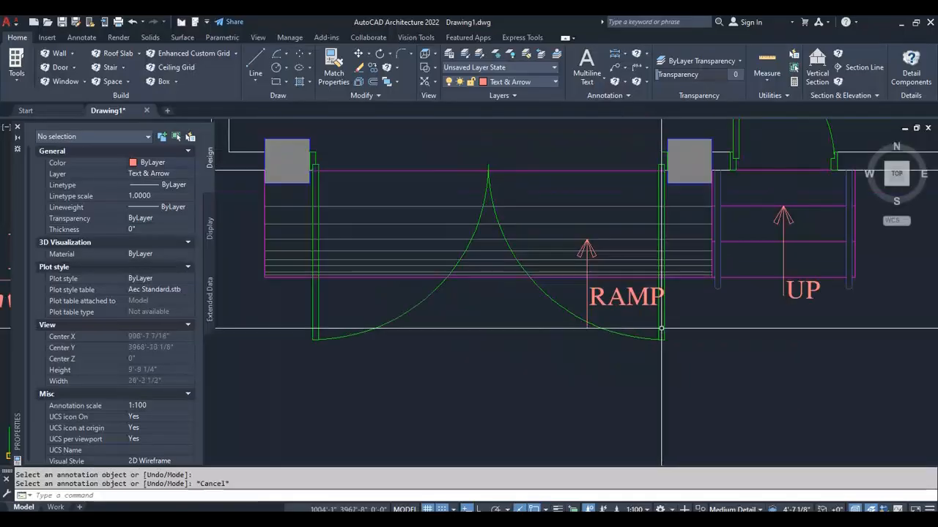
Move the RAMP text just below the lower end of the ramp arrow.
type("m")
key("Return")
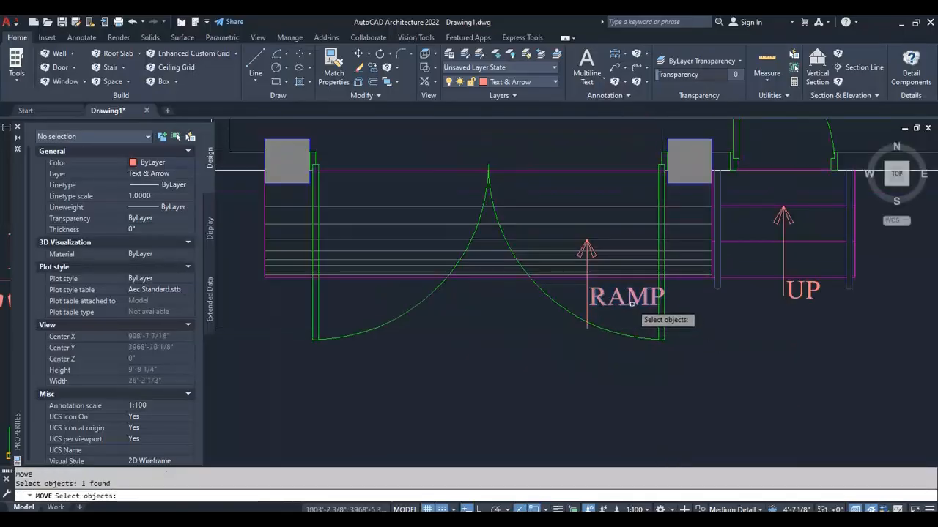
key("Return")
left_click(631, 303)
scroll(558, 341, "up", 4)
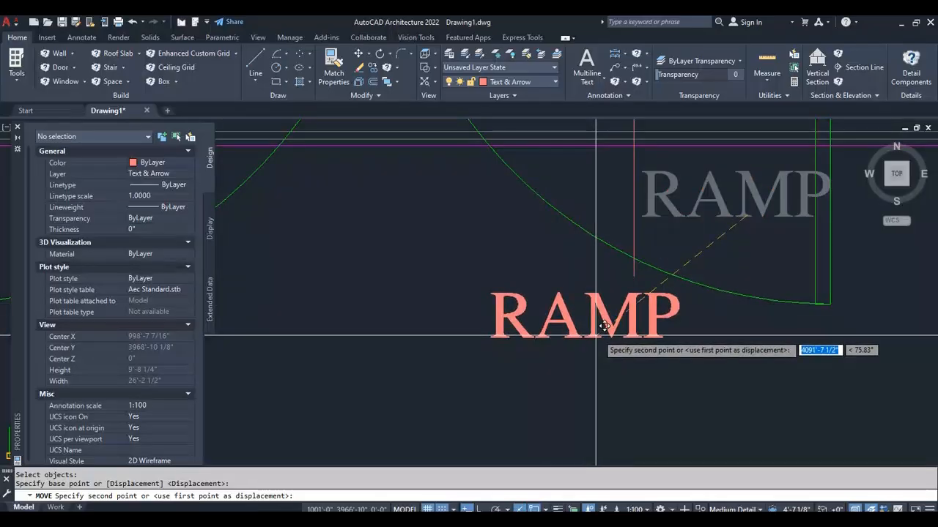
key("Escape")
key("Escape")
scroll(770, 384, "down", 3)
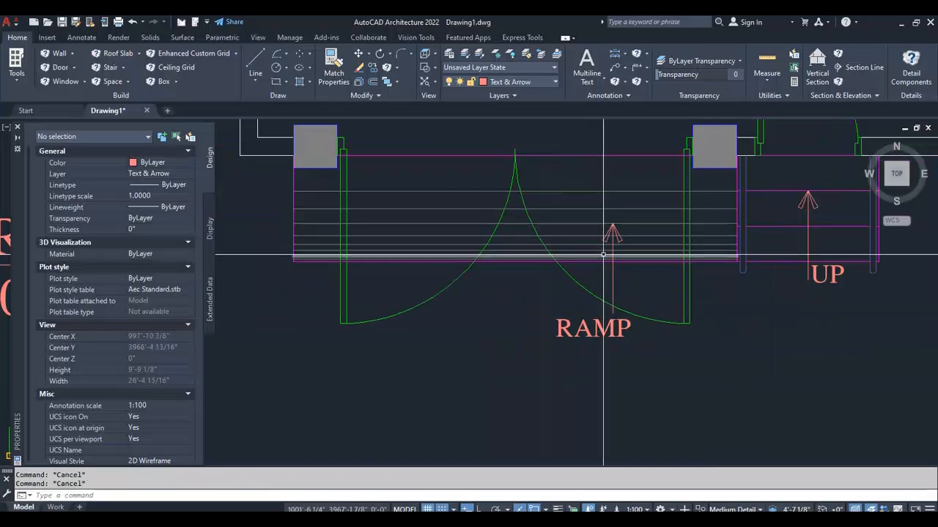
Move the ramp arrow together with its RAMP text horizontally to the ramp's middle, in line with where the two gate leaves meet.
type("m")
key("Return")
scroll(616, 245, "up", 4)
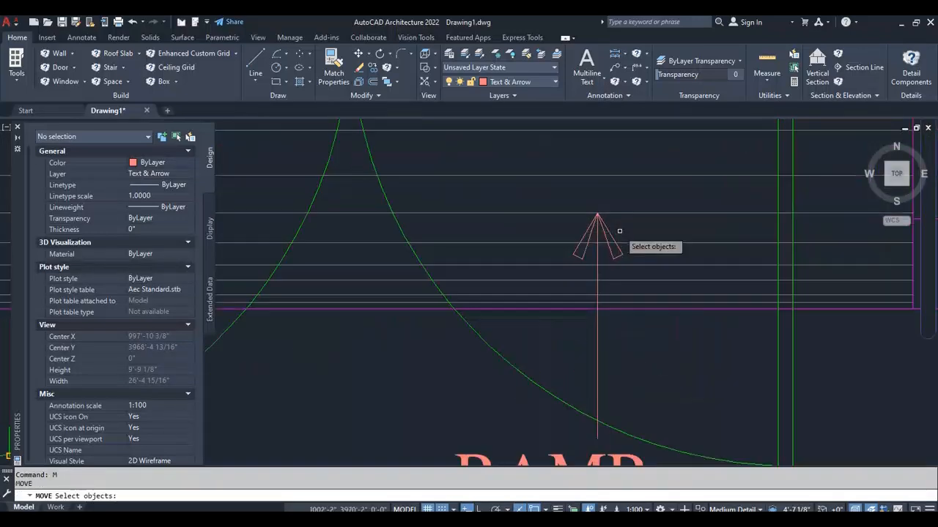
left_click(617, 241)
left_click(580, 234)
scroll(629, 327, "down", 4)
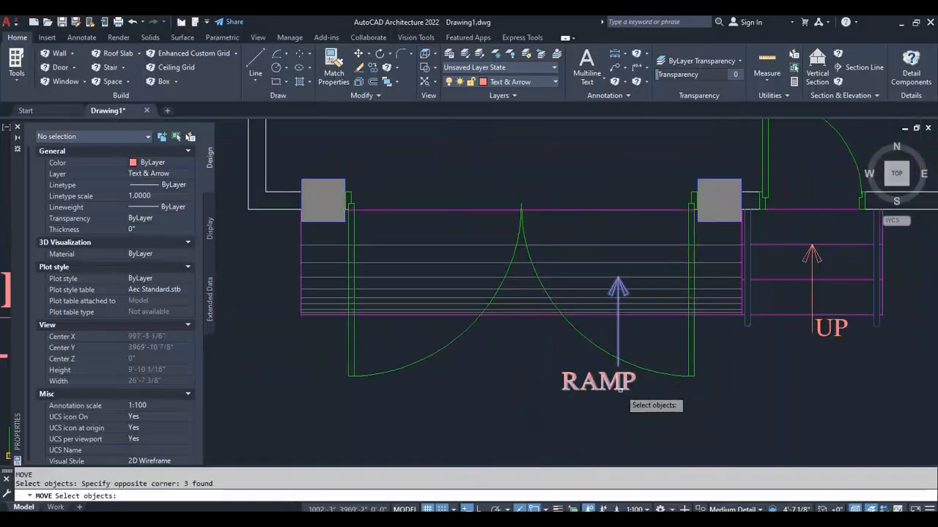
left_click(620, 404)
key("Return")
left_click(602, 393)
key("Return")
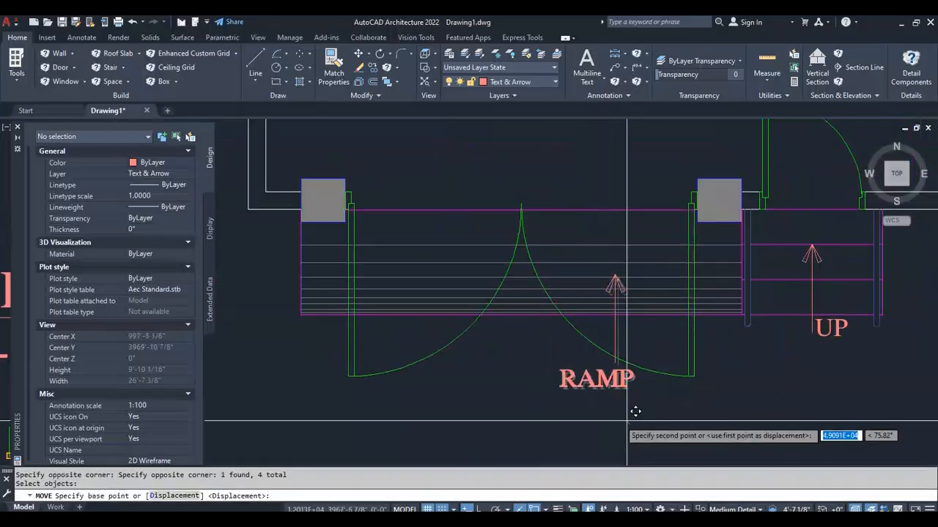
left_click(629, 423)
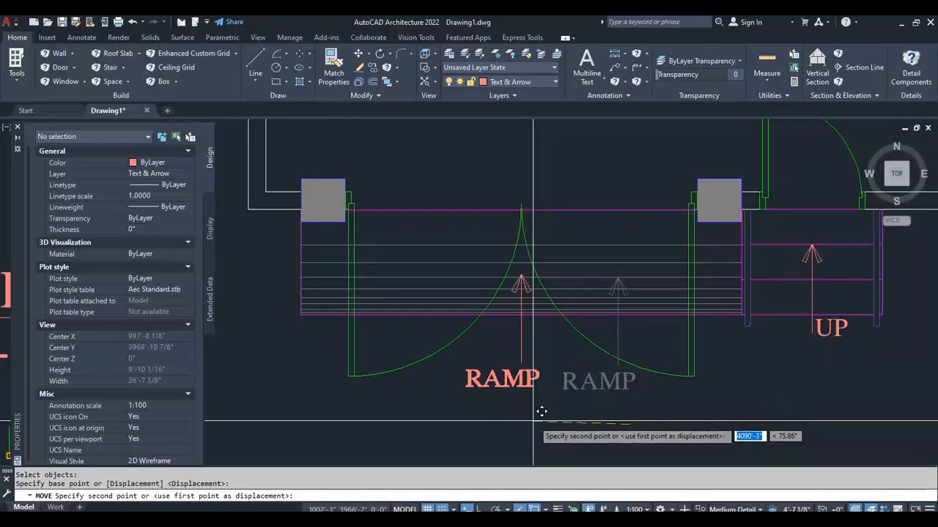
key("Escape")
key("Escape")
Compare the ramp, entrance steps and their RAMP and UP arrows in the finished reference ground floor plan with those in the new plan.
scroll(587, 415, "down", 10)
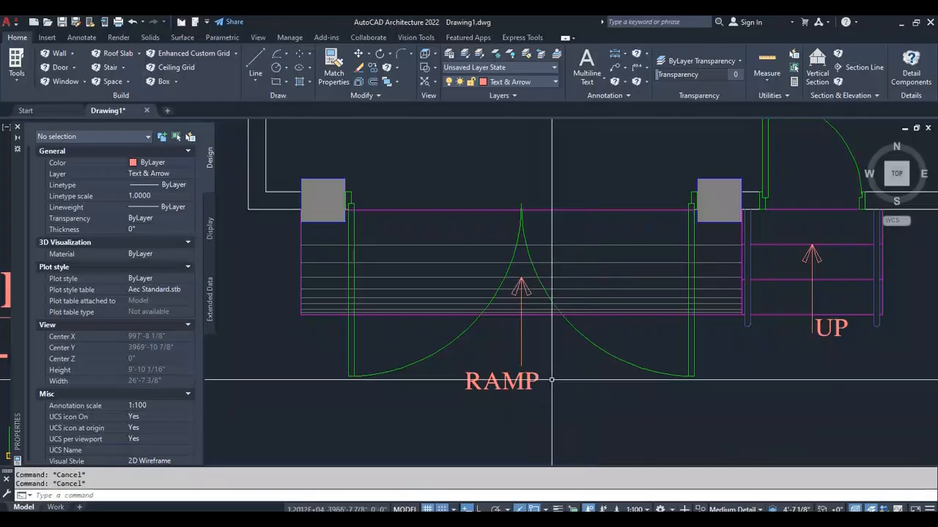
scroll(483, 375, "up", 10)
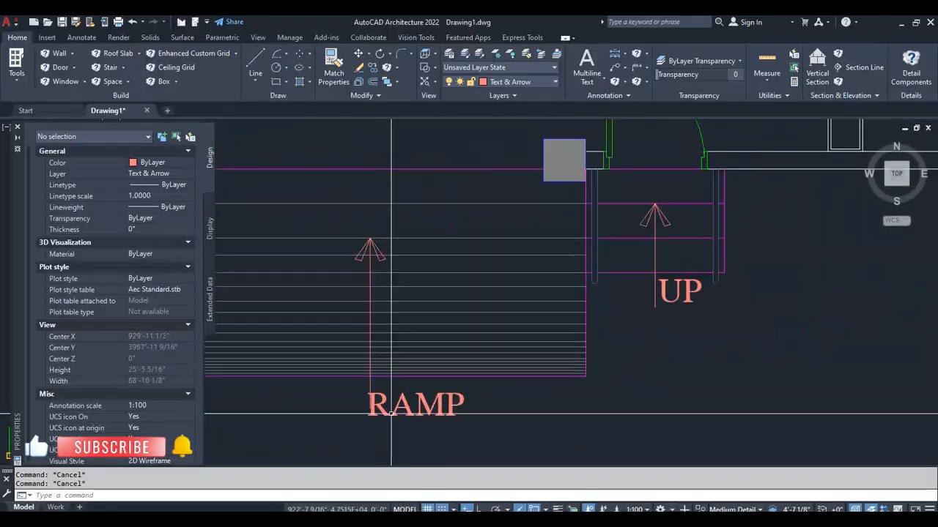
scroll(463, 422, "down", 2)
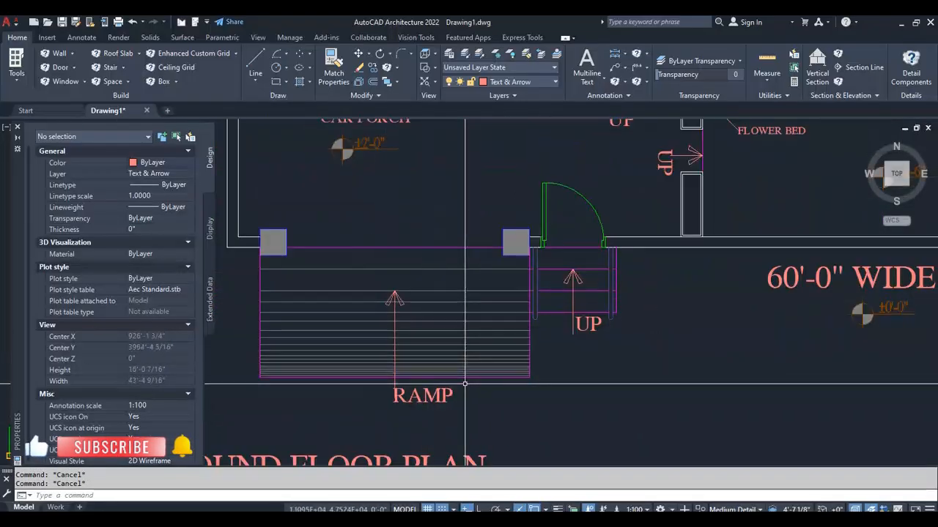
scroll(465, 383, "down", 1)
scroll(456, 356, "down", 3)
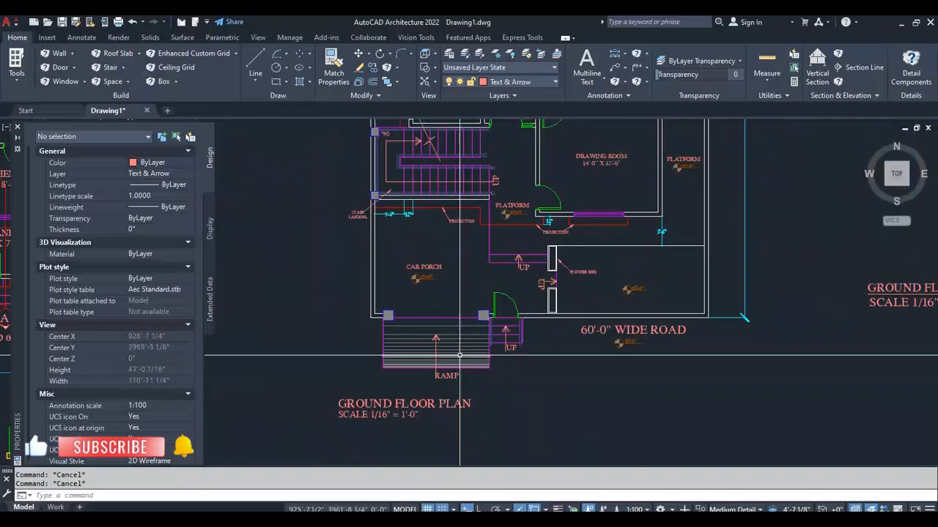
scroll(448, 326, "up", 4)
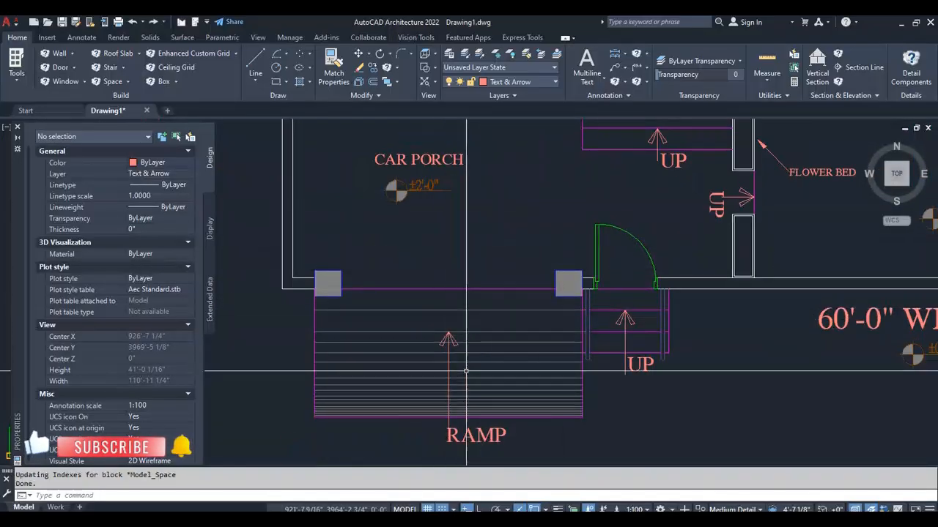
scroll(483, 308, "down", 1)
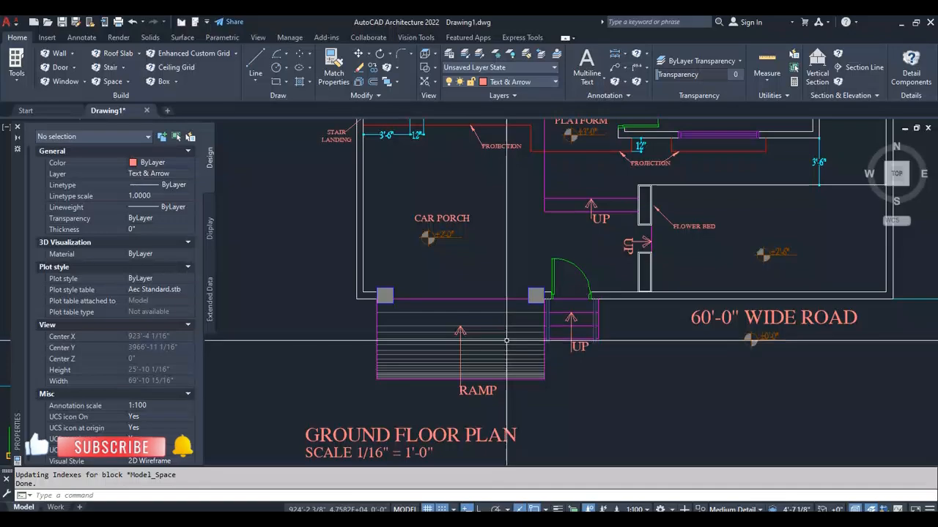
scroll(454, 322, "down", 5)
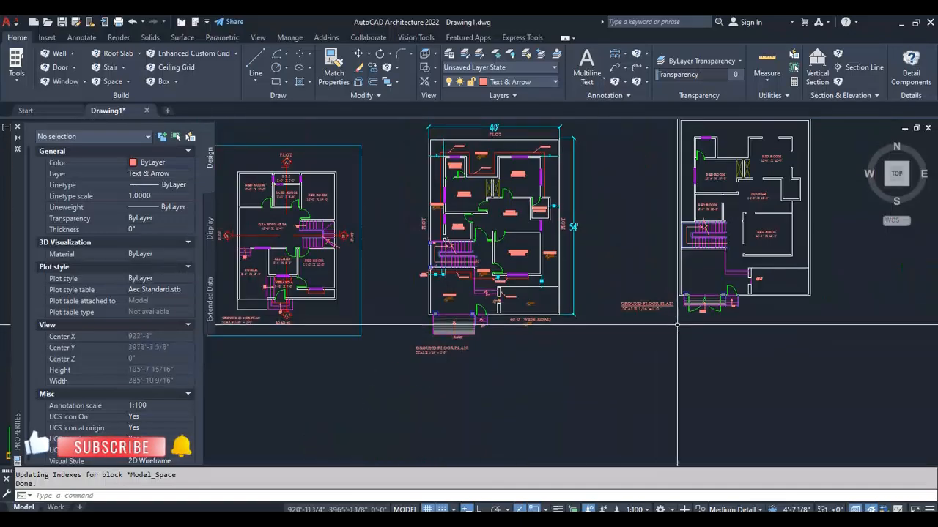
scroll(469, 323, "up", 6)
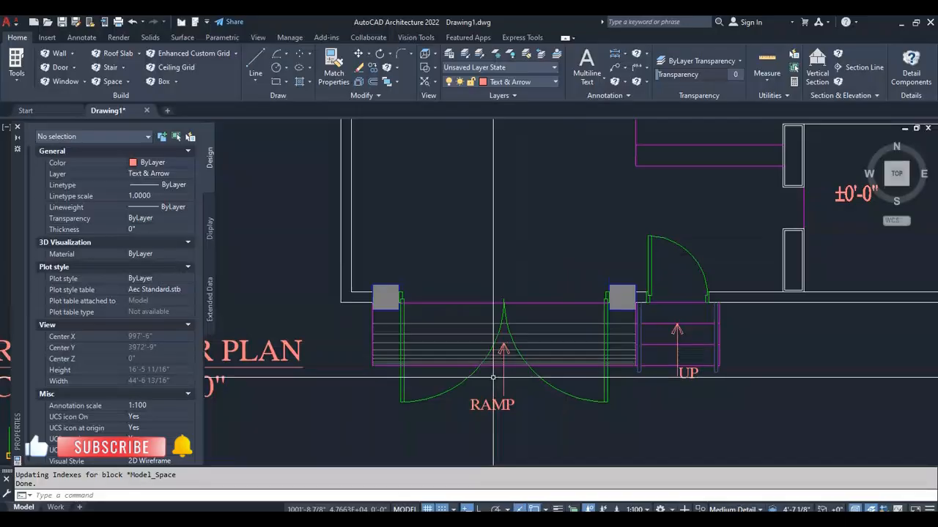
scroll(454, 352, "down", 2)
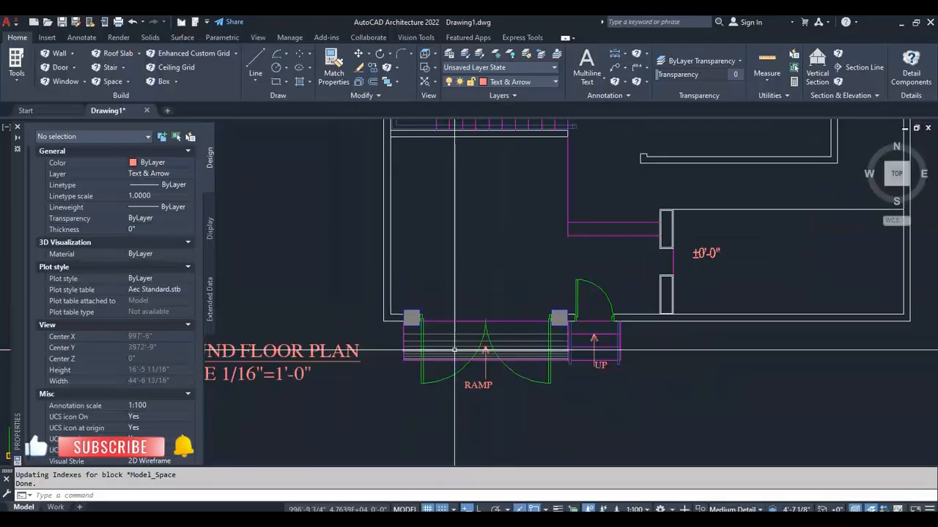
middle_click_drag(572, 325, 532, 345)
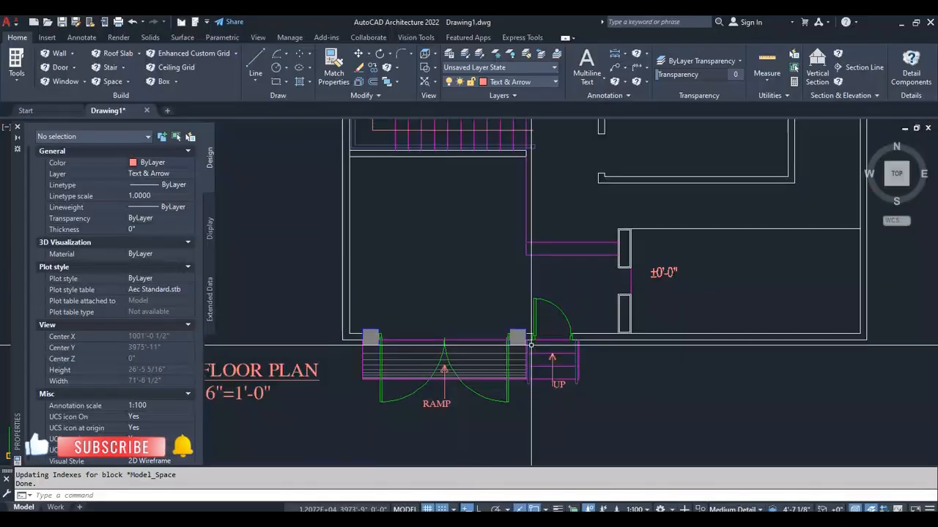